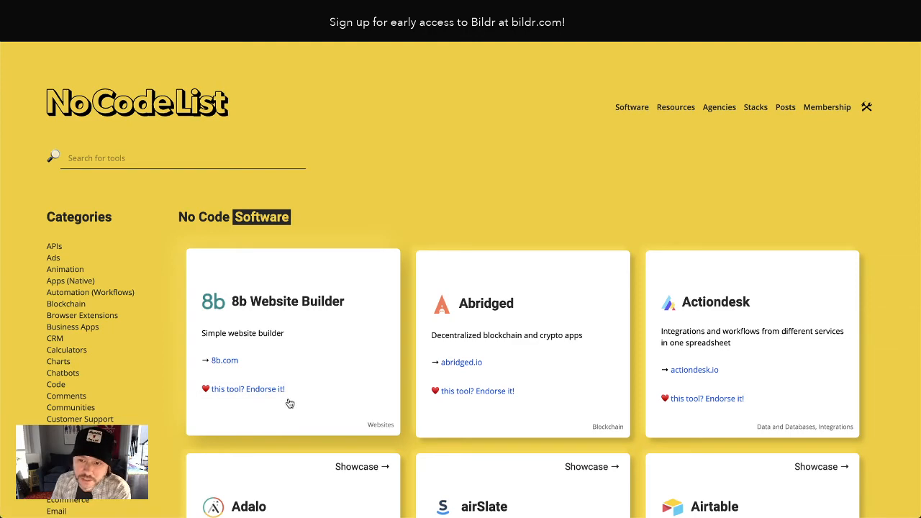
Look through the software cards and categories on the original No Code List website
scroll(281, 392, "down", 2)
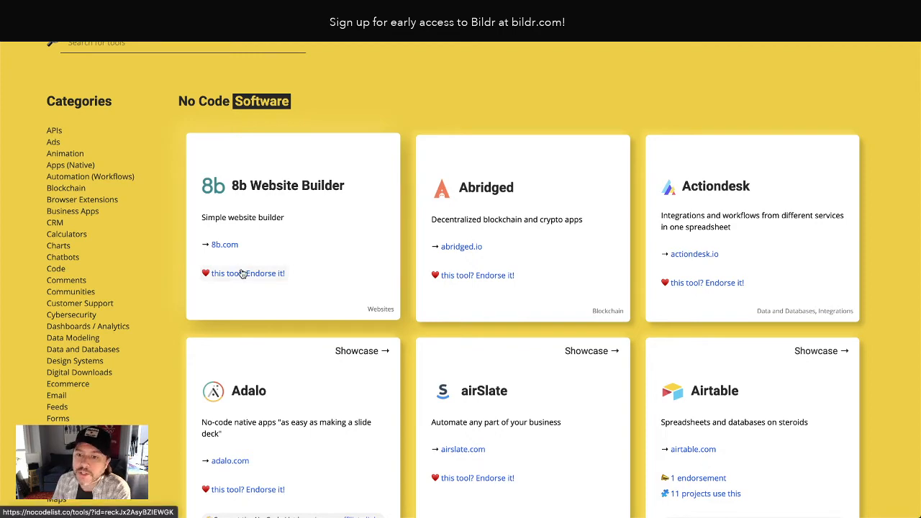
scroll(222, 277, "down", 2)
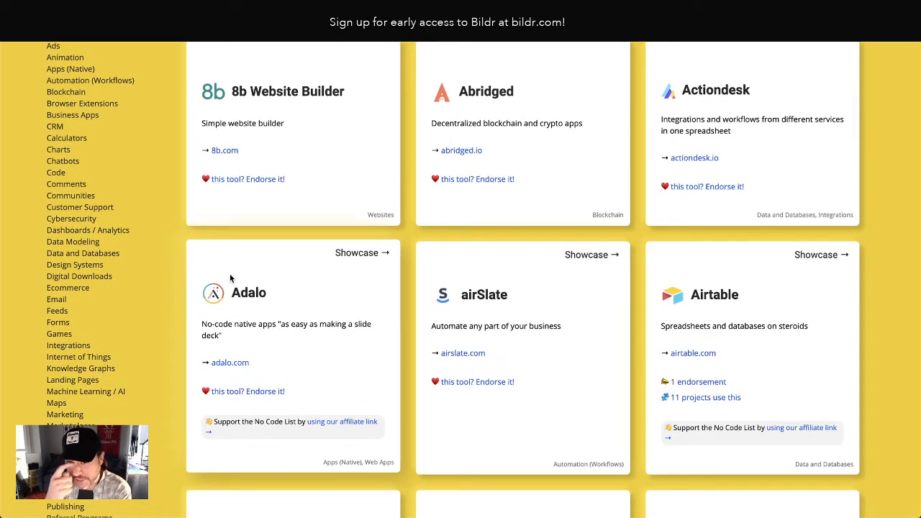
scroll(257, 308, "down", 3)
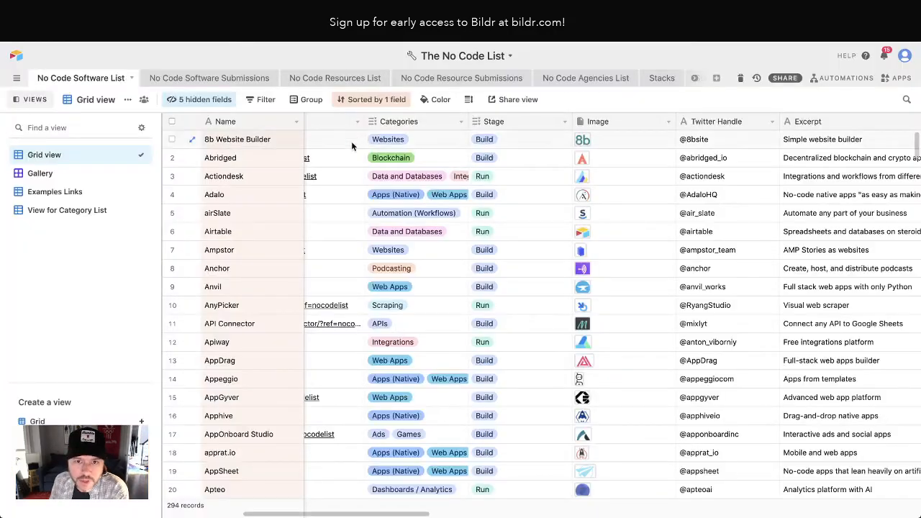
In Airtable, examine the fields of the No Code Software List table, from categories and images to pricing and submitter details
scroll(617, 282, "right", 3)
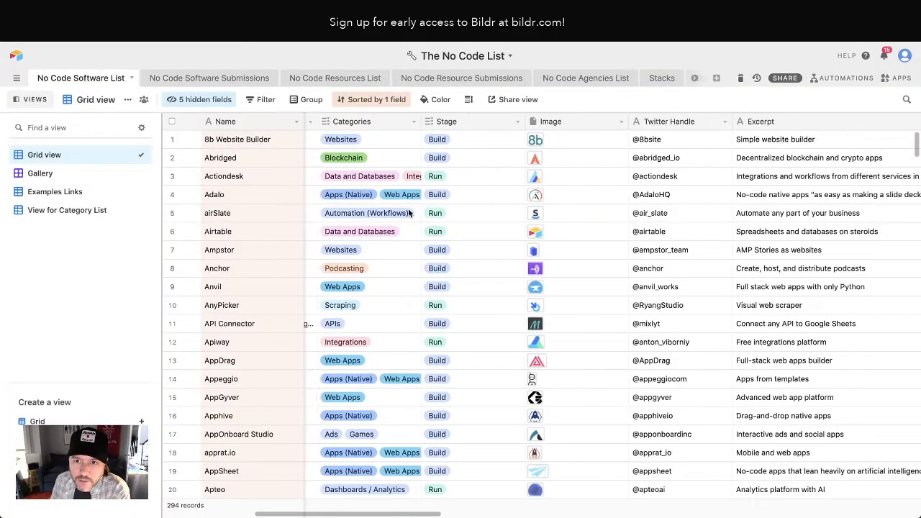
scroll(604, 277, "left", 6)
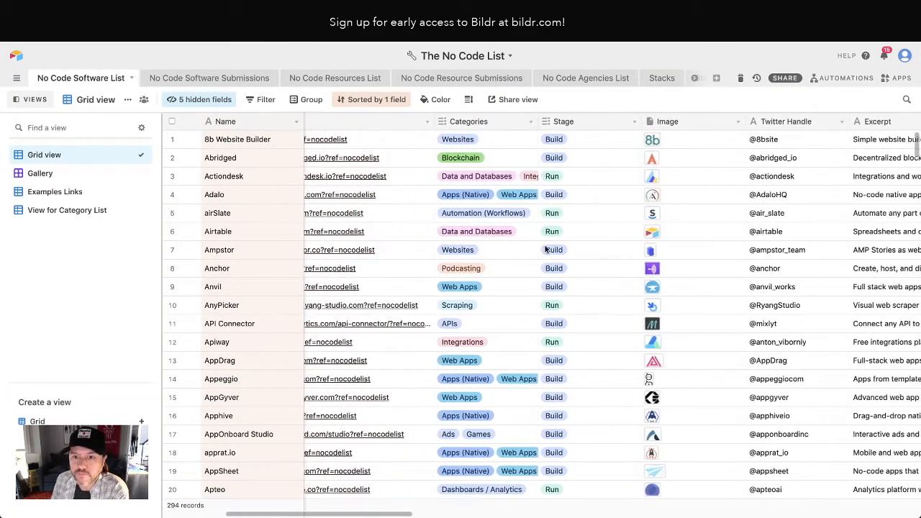
scroll(588, 232, "right", 10)
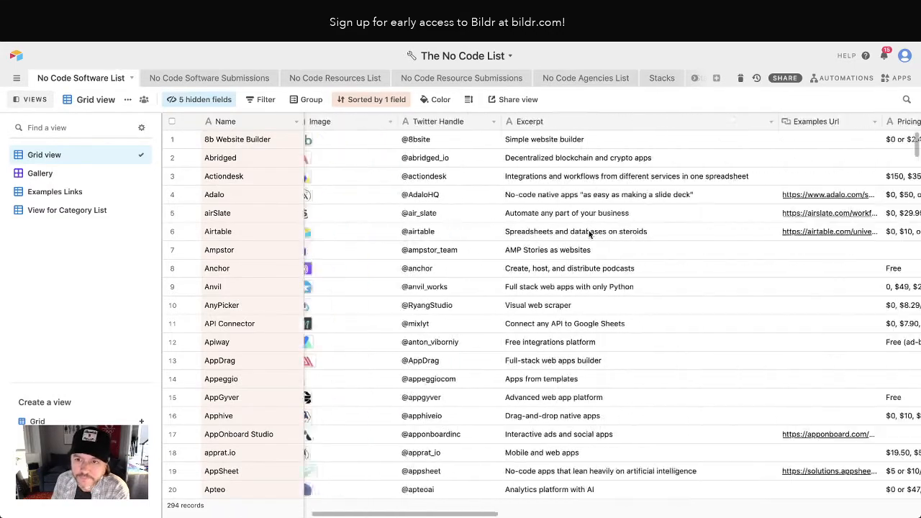
scroll(557, 230, "right", 4)
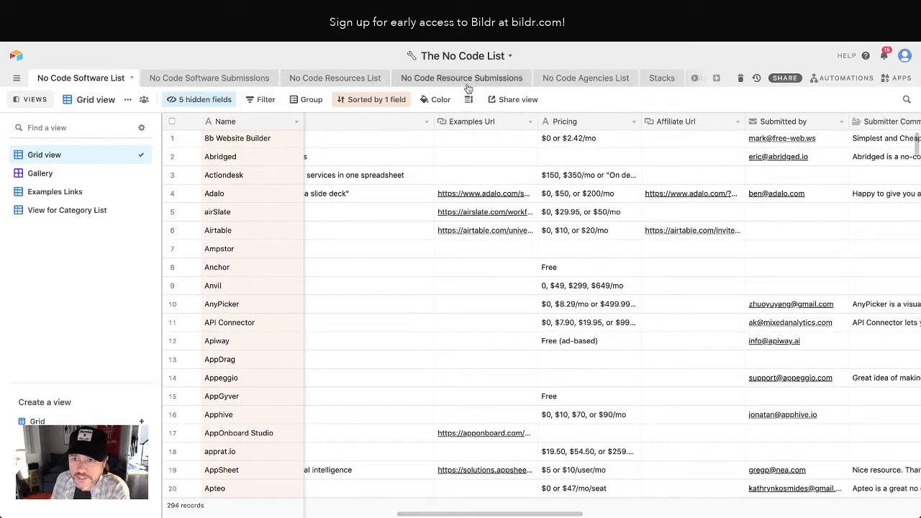
scroll(585, 79, "right", 2)
scroll(580, 80, "right", 2)
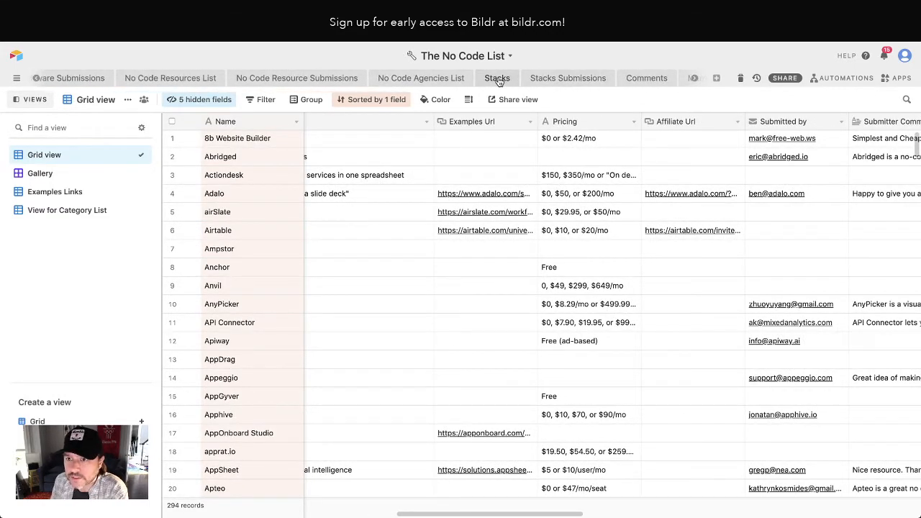
Open the Stacks table and examine its website, Software IDs and submission fields
left_click(498, 80)
scroll(487, 216, "left", 1)
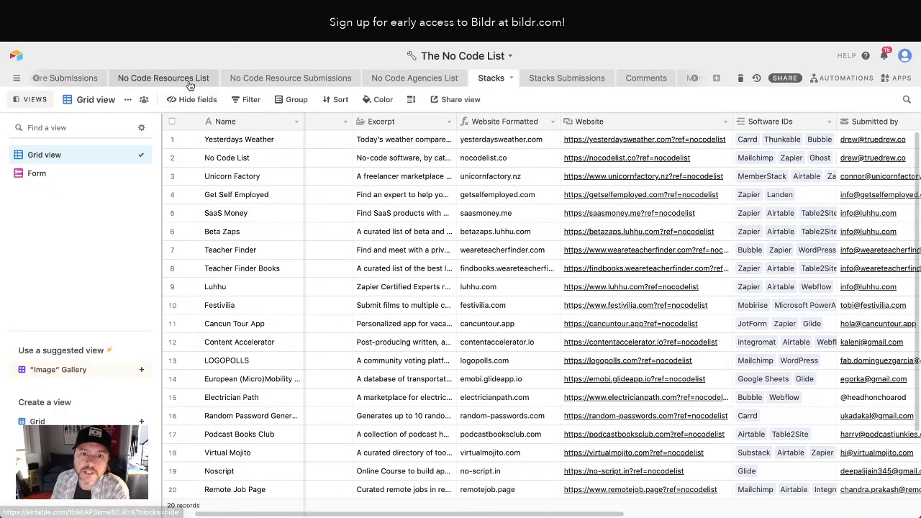
scroll(185, 81, "left", 1)
scroll(579, 173, "right", 2)
scroll(583, 175, "right", 5)
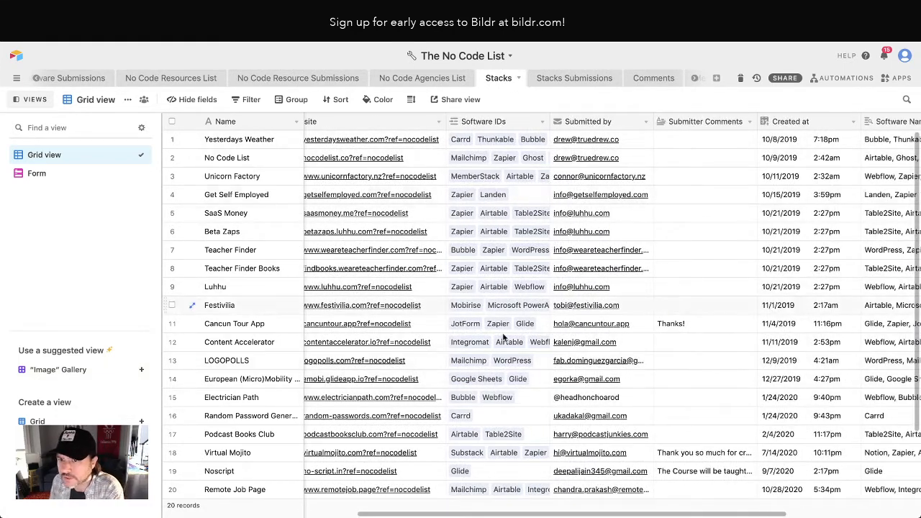
scroll(85, 77, "left", 5)
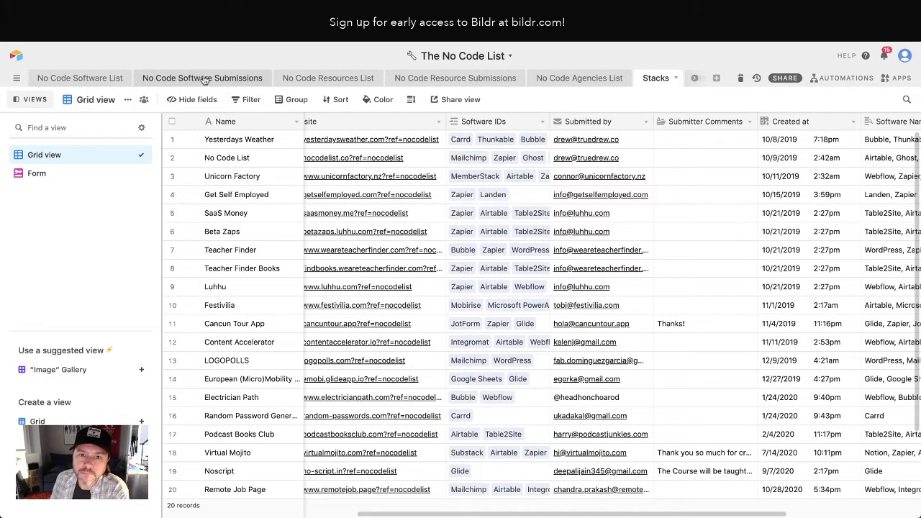
Return to the No Code Software List table and examine its total, comment, stack, resource and agency fields
left_click(84, 77)
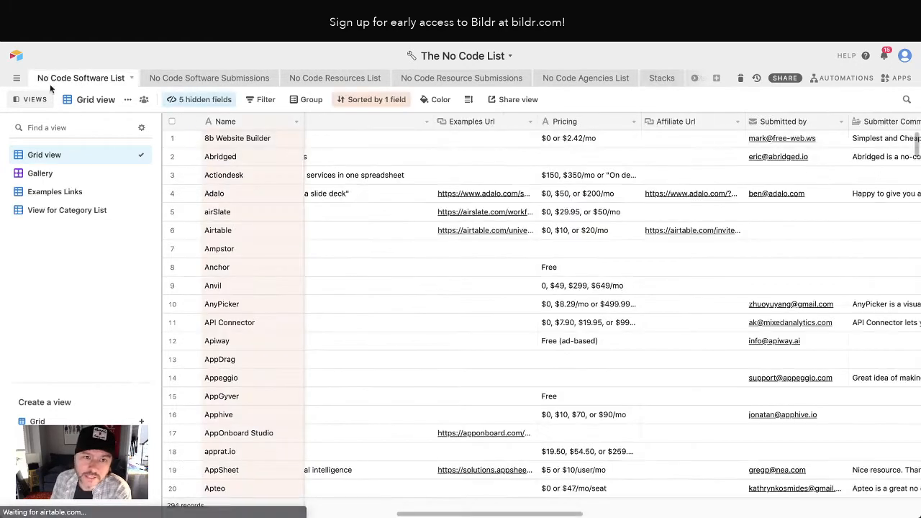
scroll(647, 201, "right", 15)
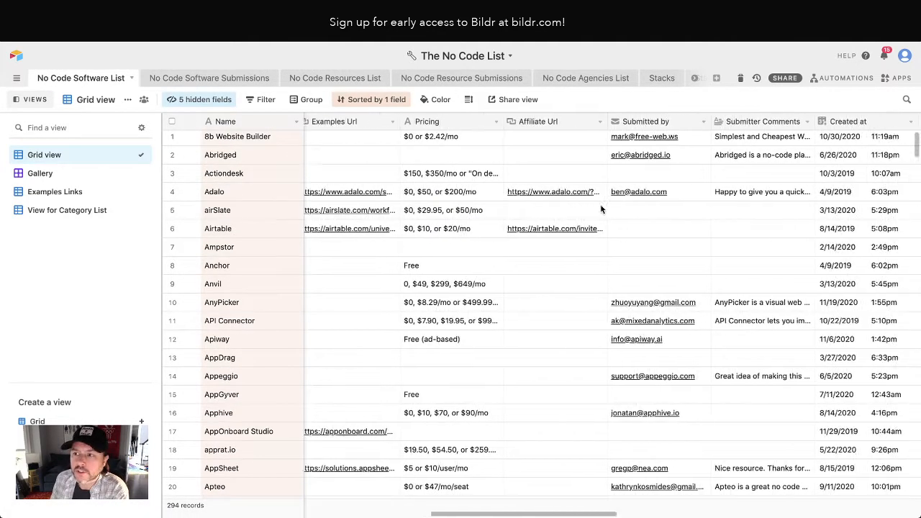
scroll(595, 209, "right", 10)
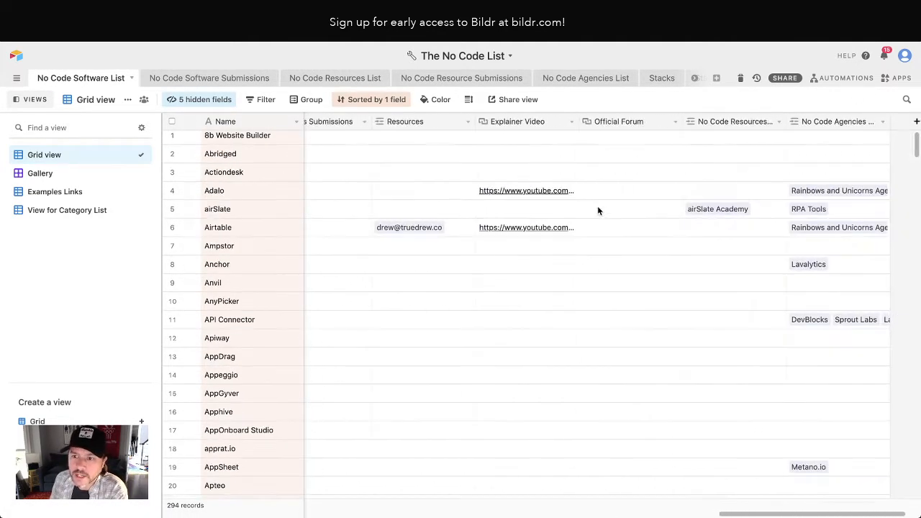
scroll(779, 179, "right", 2)
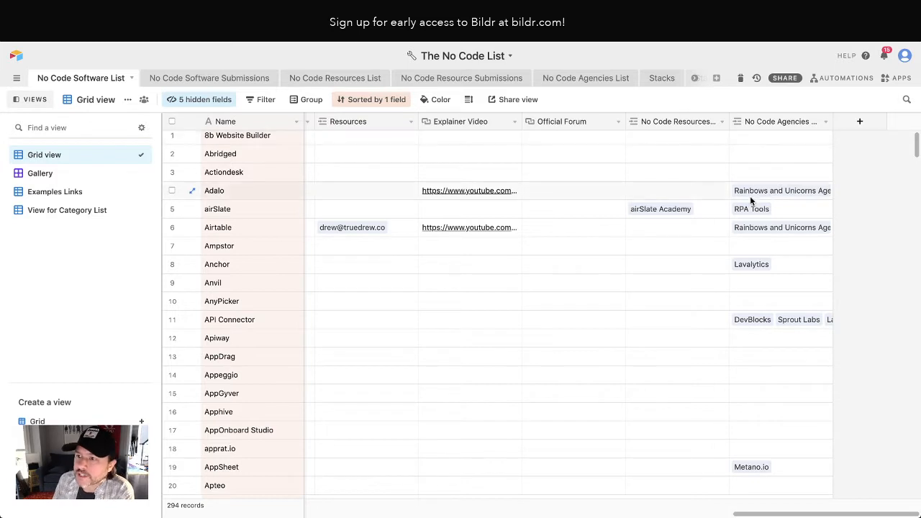
scroll(576, 152, "left", 8)
scroll(579, 156, "left", 3)
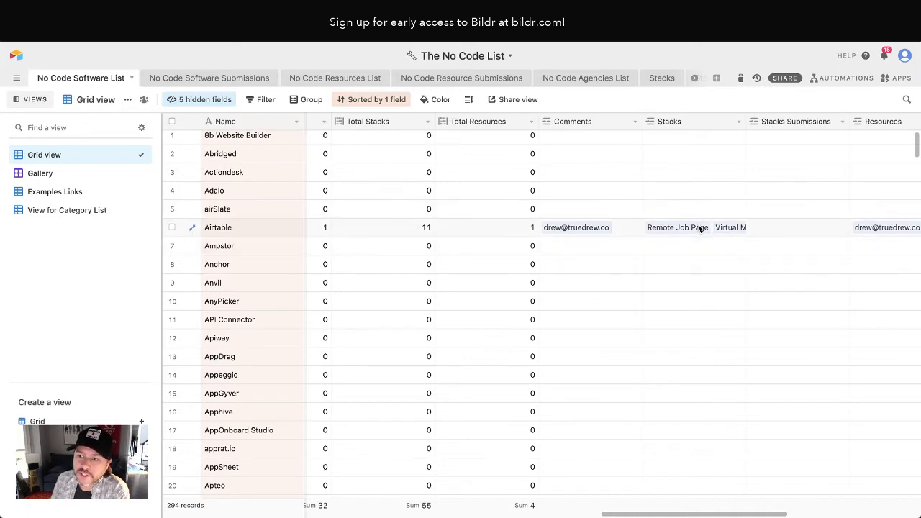
scroll(805, 205, "right", 10)
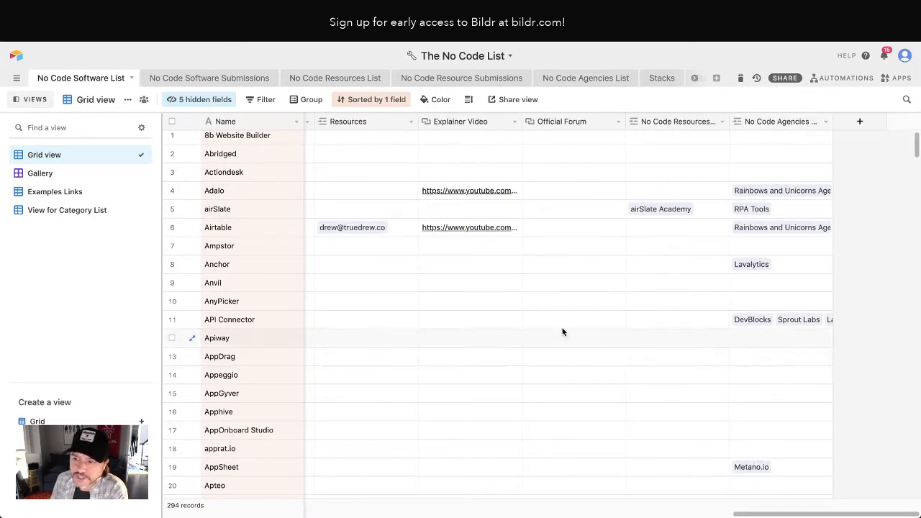
scroll(565, 331, "left", 10)
scroll(703, 362, "left", 10)
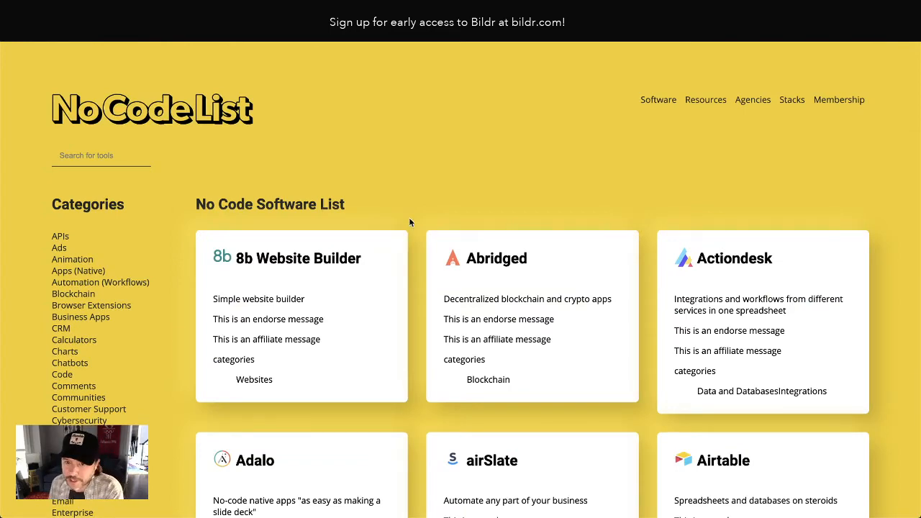
On the rebuilt No Code List page, examine the software cards, highlighting the 8b Website Builder title and description
scroll(409, 218, "down", 3)
scroll(407, 219, "up", 2)
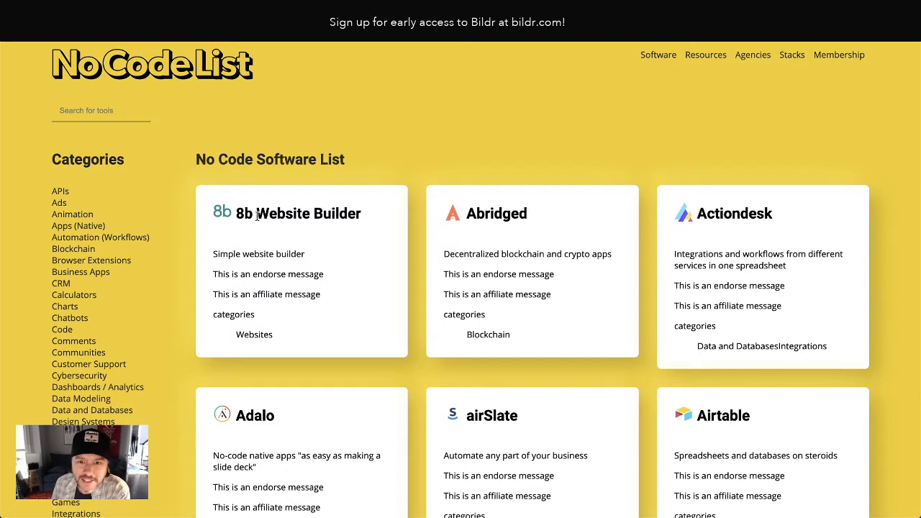
left_click_drag(269, 214, 340, 215)
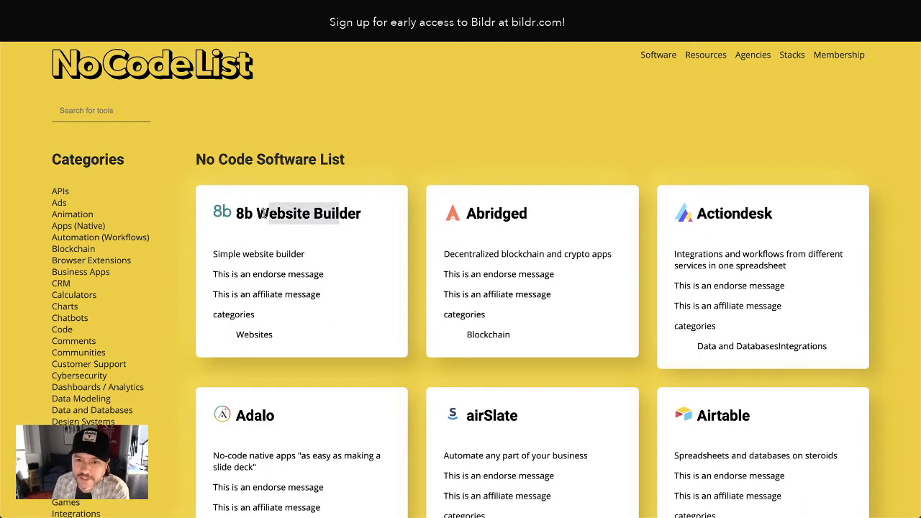
left_click(293, 258)
left_click_drag(256, 257, 242, 257)
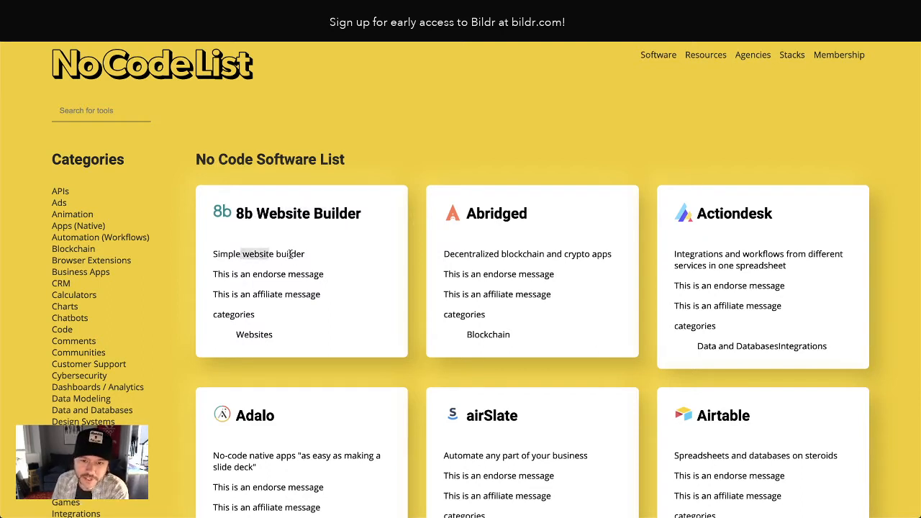
left_click(292, 253)
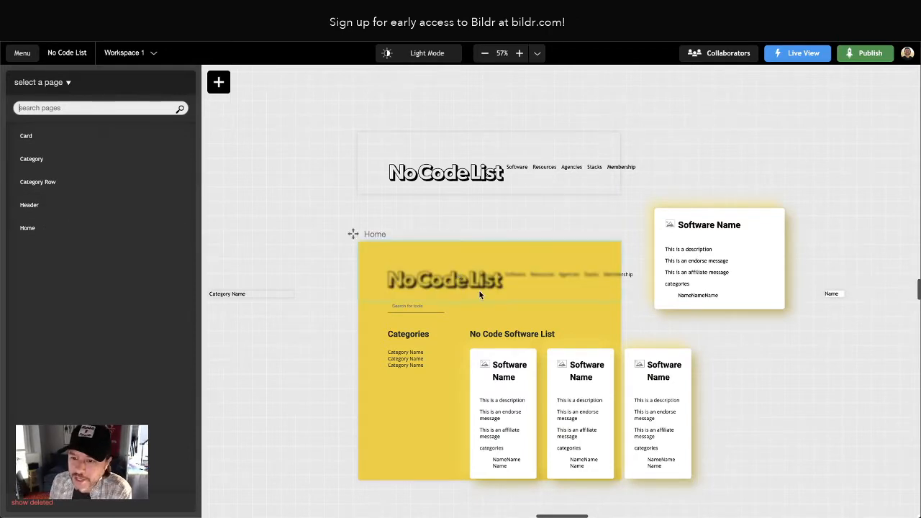
In Bildr, open the Card's Software Name heading and examine its Heading - No Code List and Heading - H2 - No Code List style classes
left_click(688, 249)
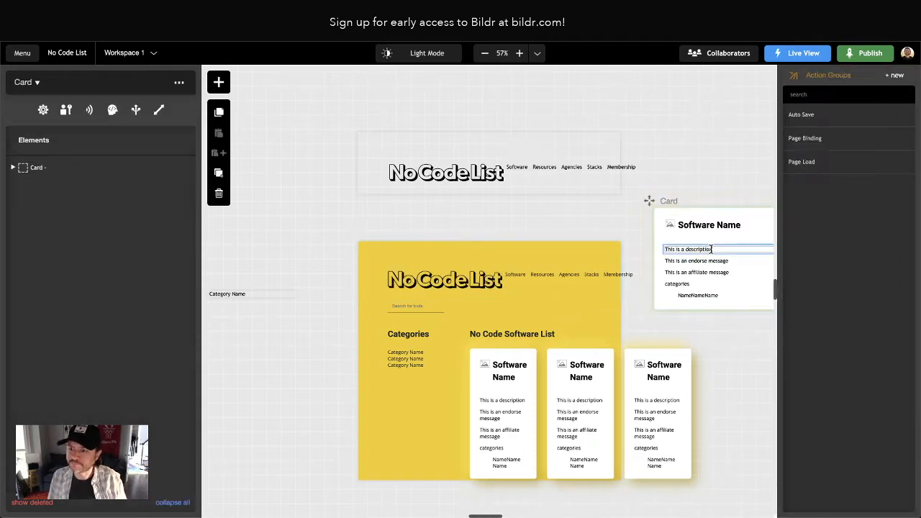
left_click(519, 54)
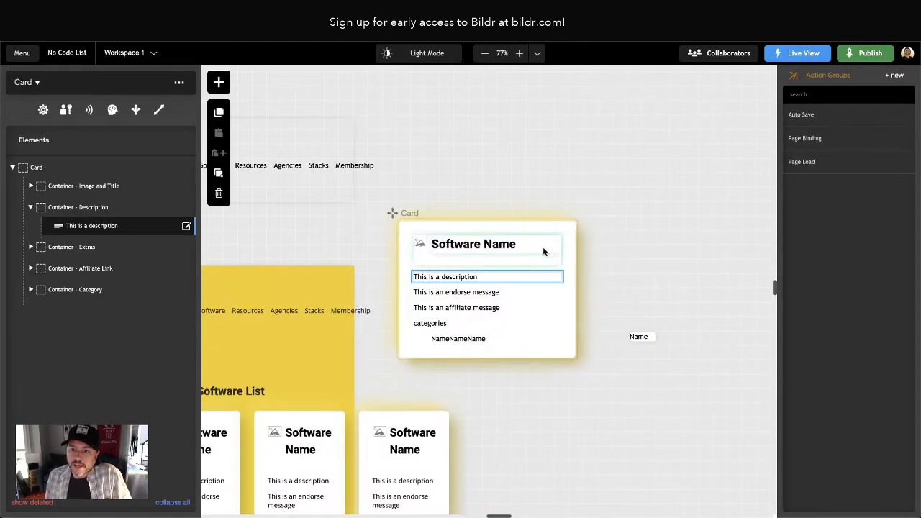
left_click(473, 180)
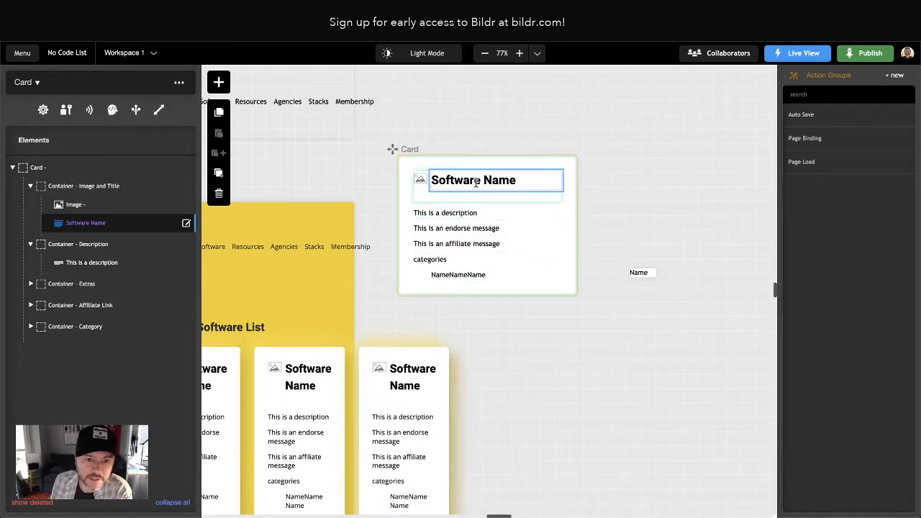
left_click(78, 226)
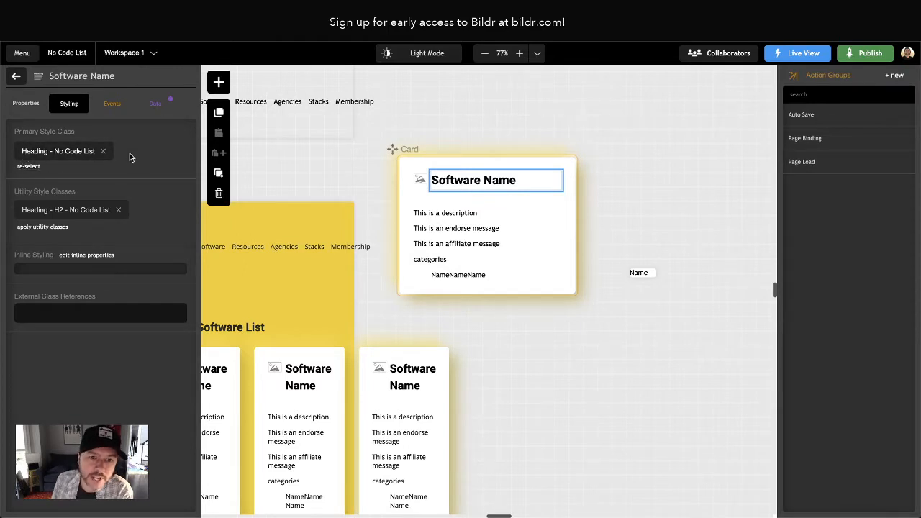
left_click(57, 153)
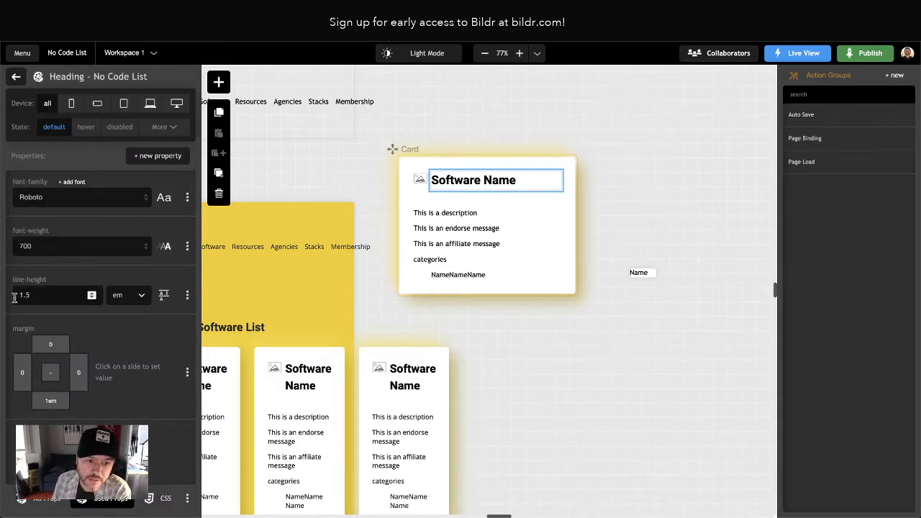
left_click(16, 76)
left_click(82, 210)
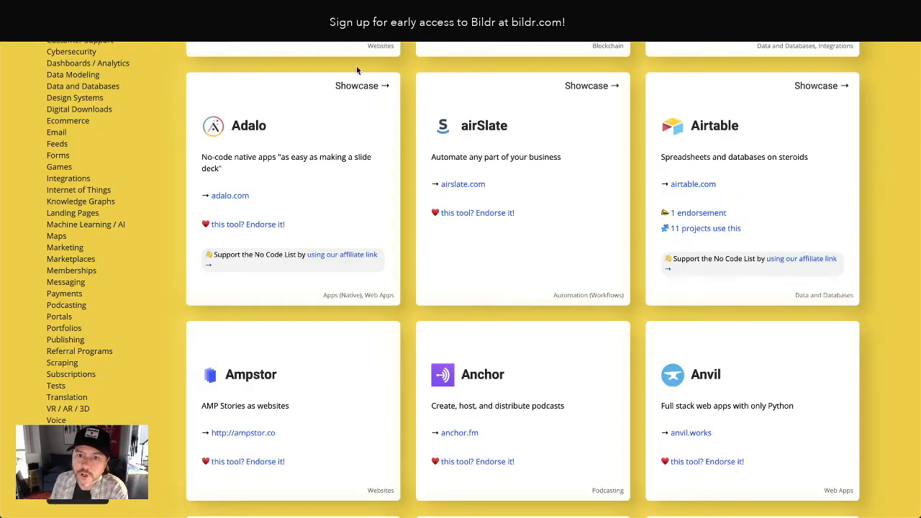
On the original No Code List website, inspect the No Code Software heading in the browser's developer tools
scroll(356, 66, "up", 5)
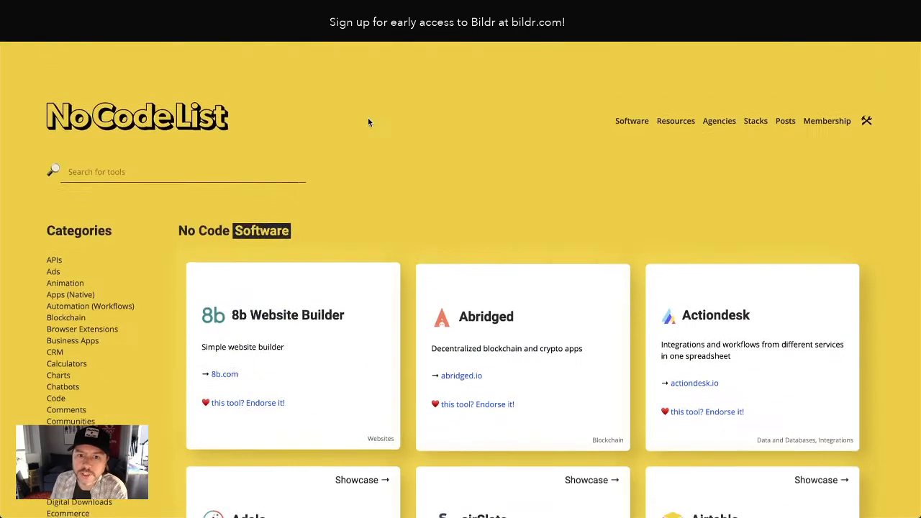
right_click(202, 217)
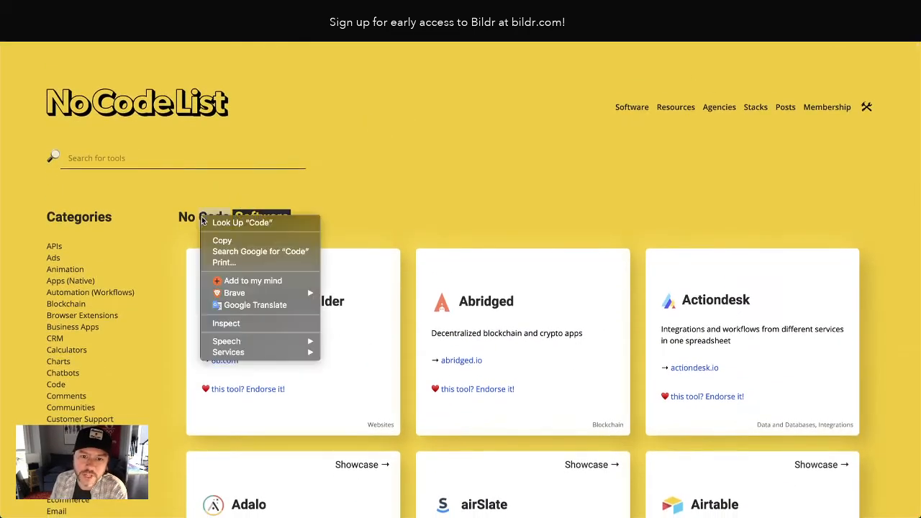
left_click(240, 325)
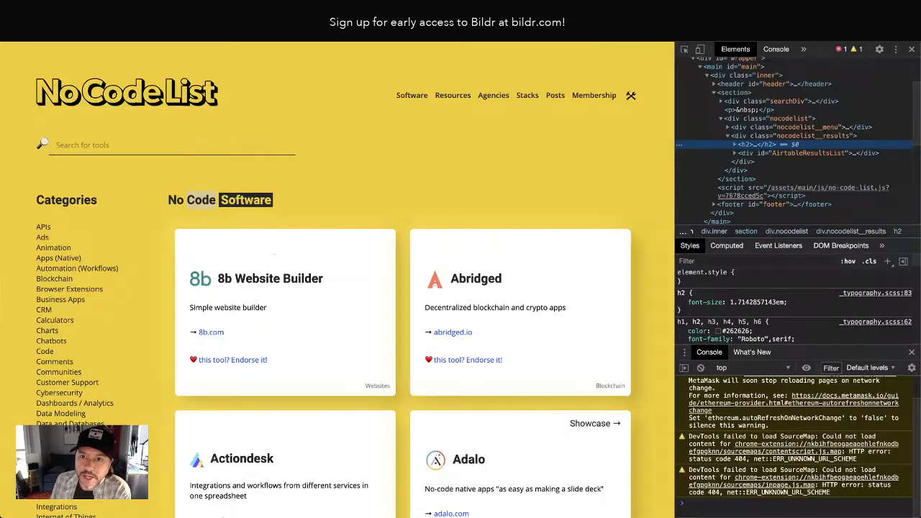
Inspect the 8b Website Builder card title and examine the style rules of its h2 element
right_click(256, 279)
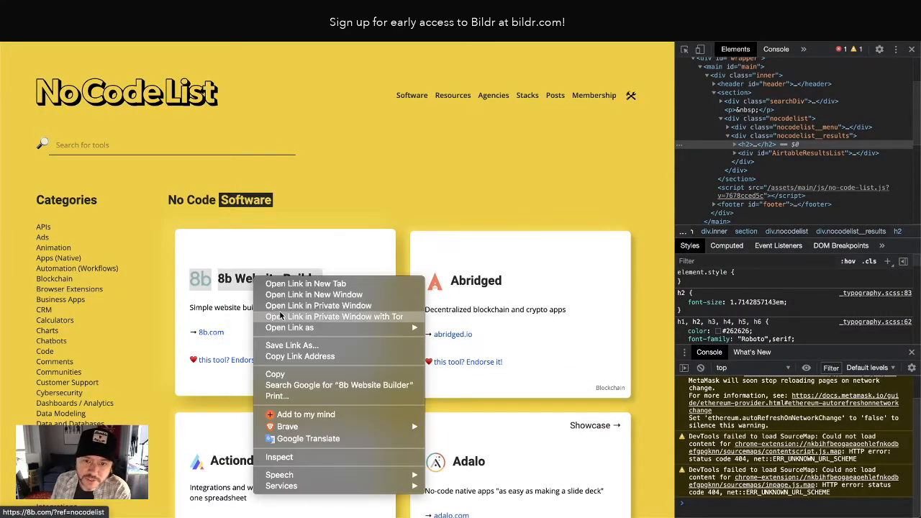
left_click(292, 461)
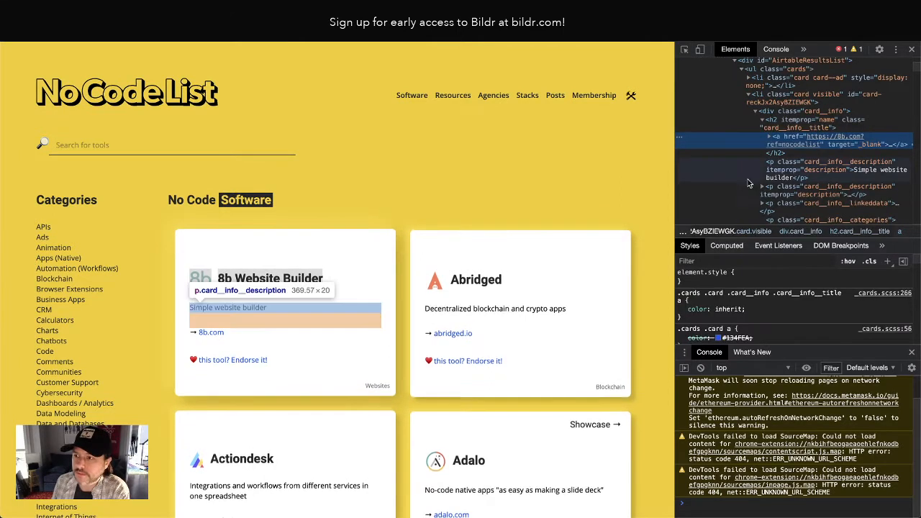
left_click(766, 124)
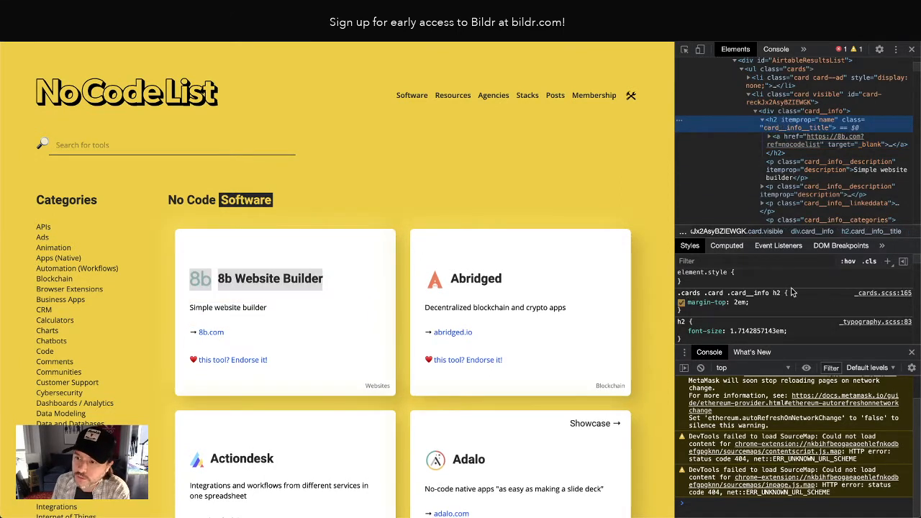
scroll(783, 300, "down", 1)
scroll(783, 299, "up", 1)
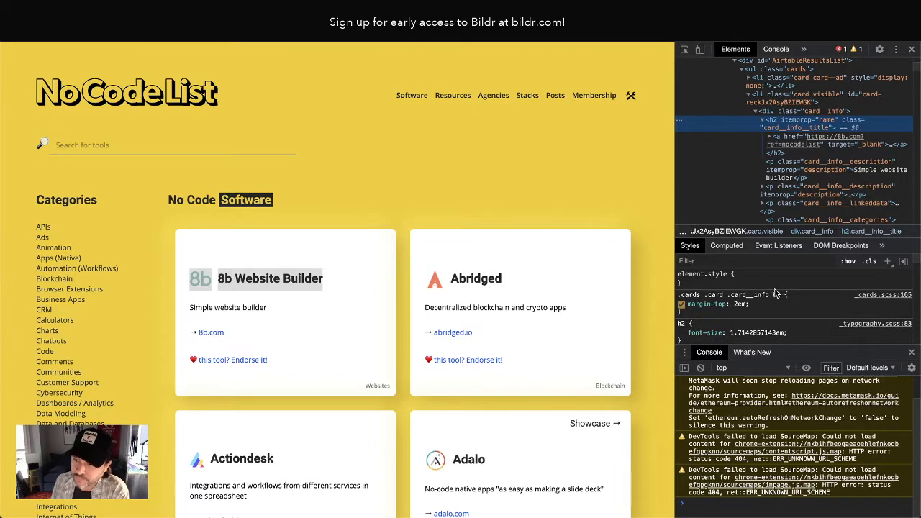
Examine the font-size and margin rules that apply to the 8b Website Builder card's h2 title
scroll(787, 291, "down", 1)
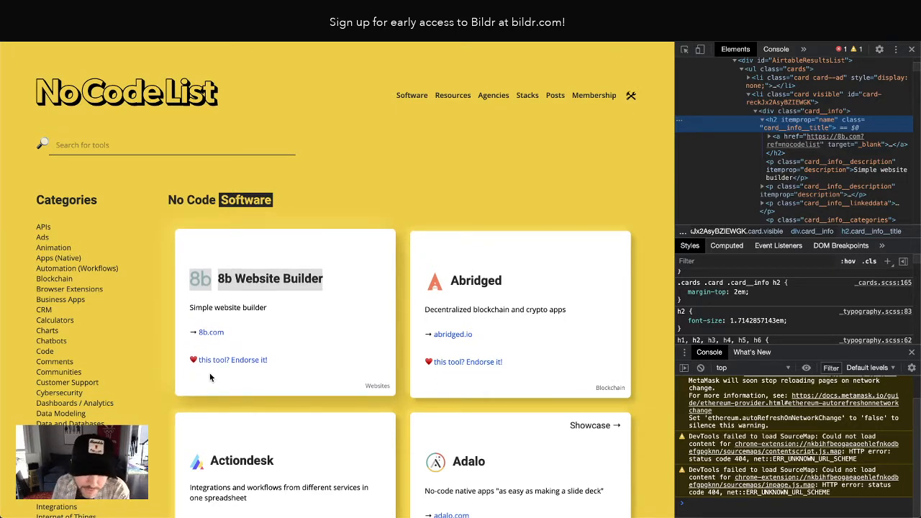
left_click(154, 278)
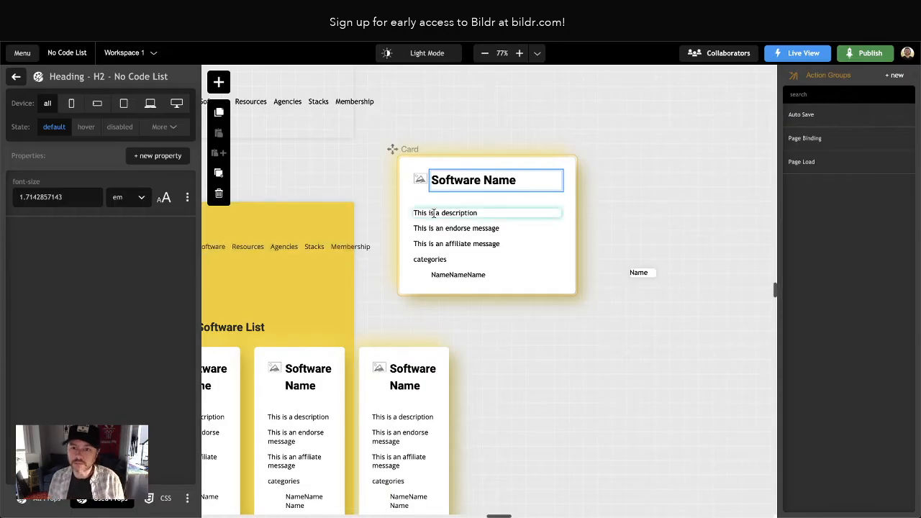
In Bildr, open the Card element's primary style class and examine its properties, down to the padding
left_click(16, 76)
left_click(17, 76)
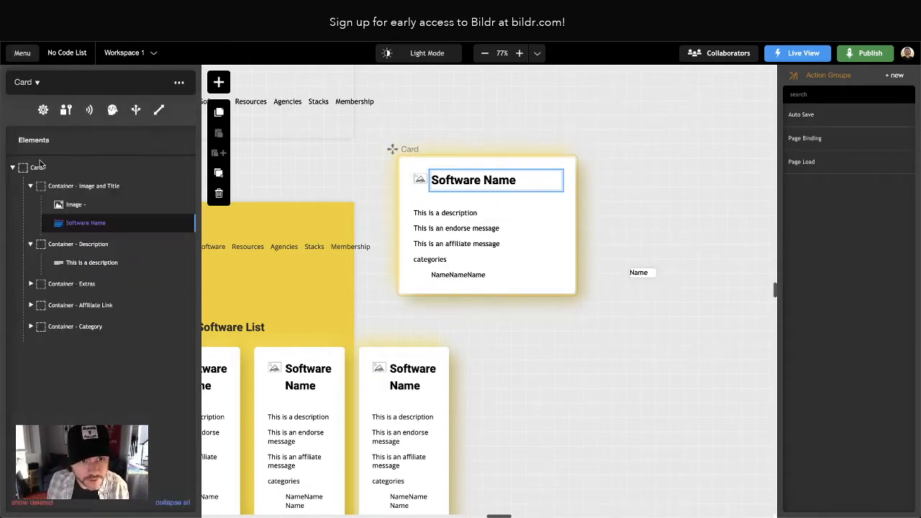
left_click(37, 167)
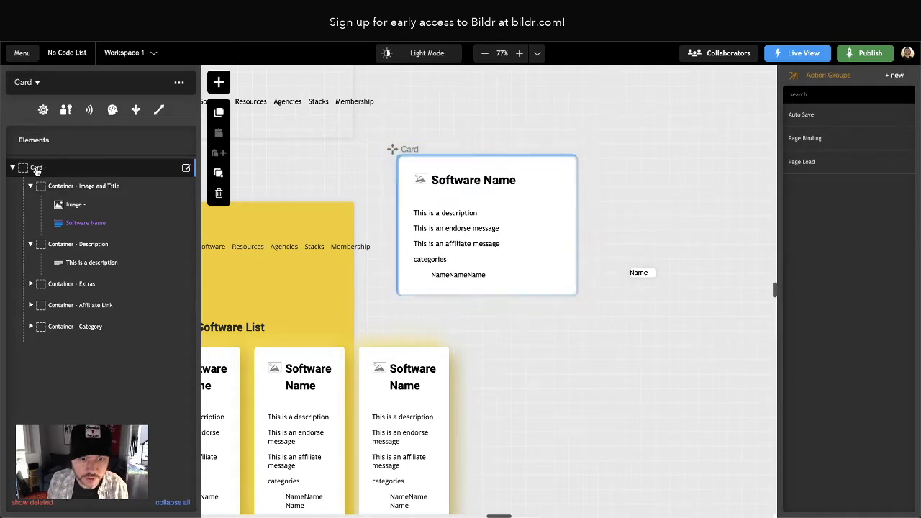
left_click(39, 170)
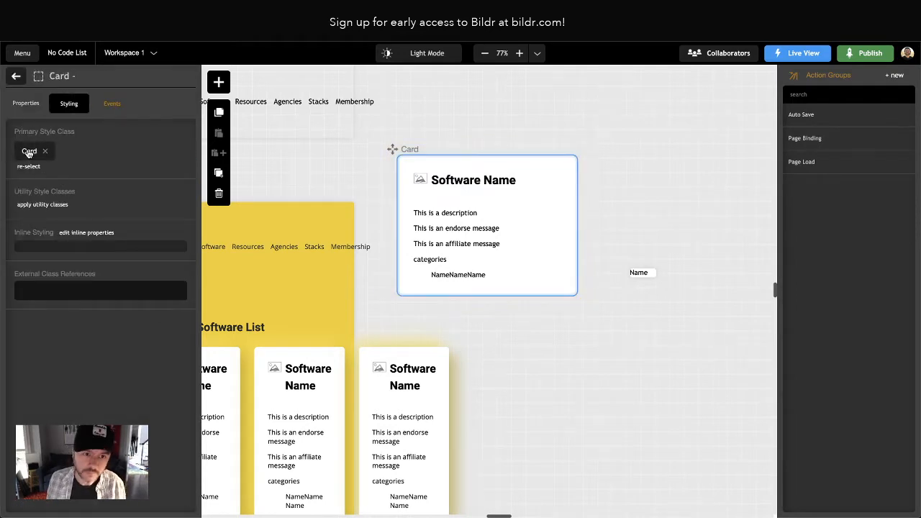
double_click(29, 154)
scroll(112, 360, "down", 10)
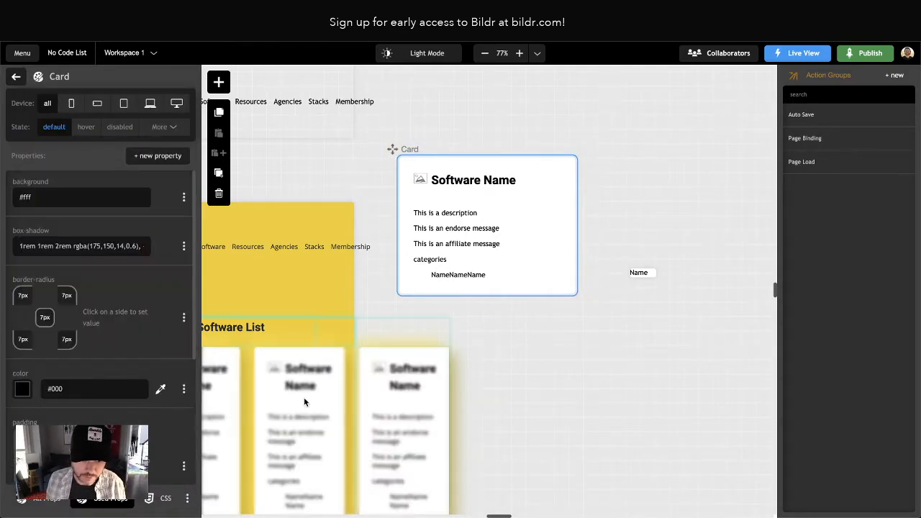
scroll(76, 329, "down", 2)
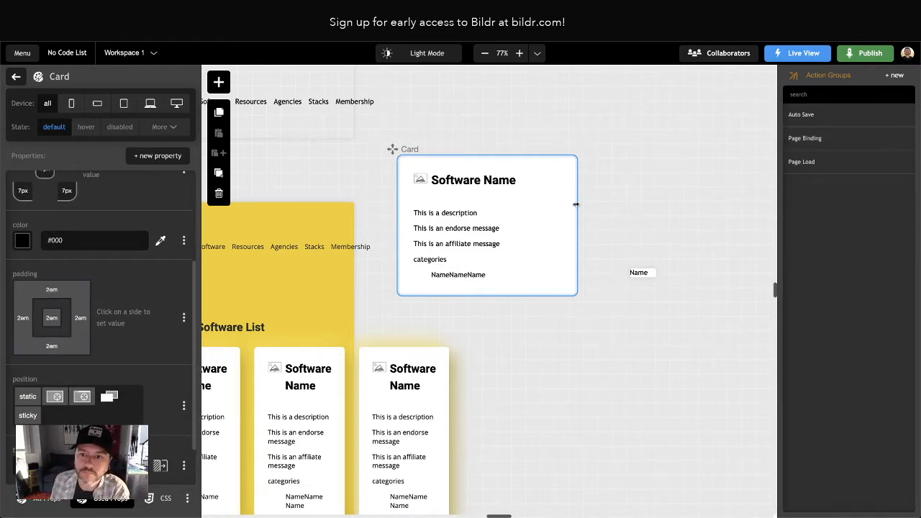
left_click(15, 79)
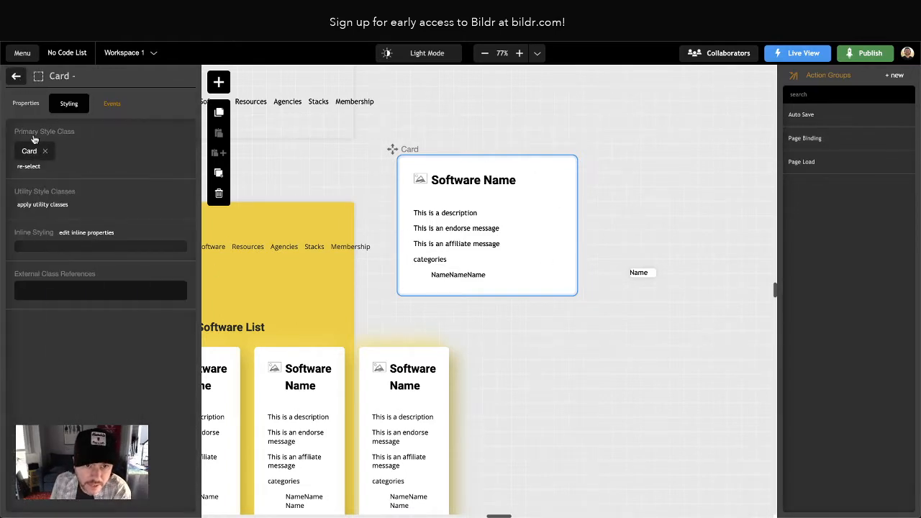
left_click(15, 76)
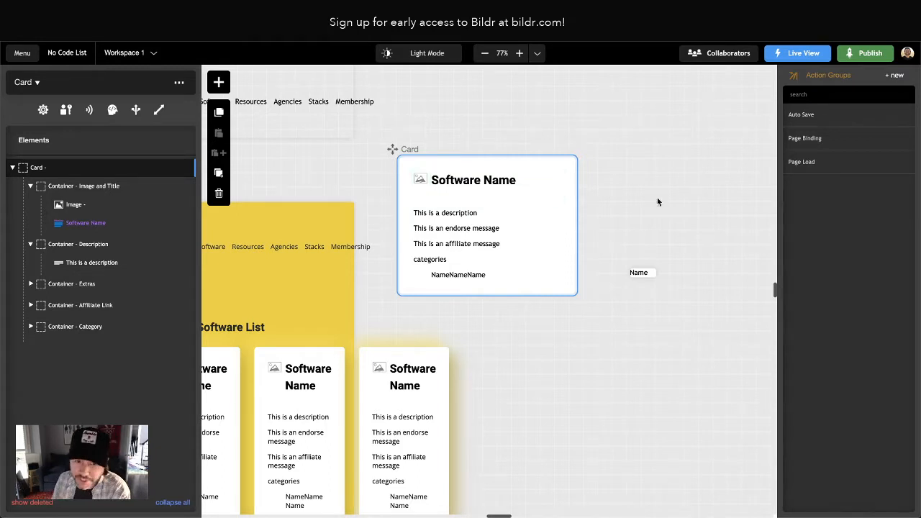
scroll(658, 200, "right", 3)
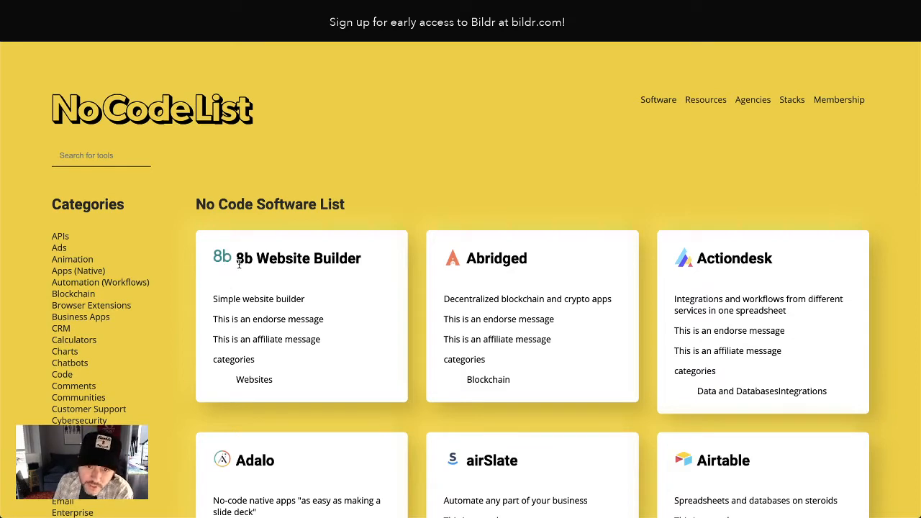
Compare the software cards on the rebuilt No Code List page with those on the original website
scroll(303, 301, "down", 2)
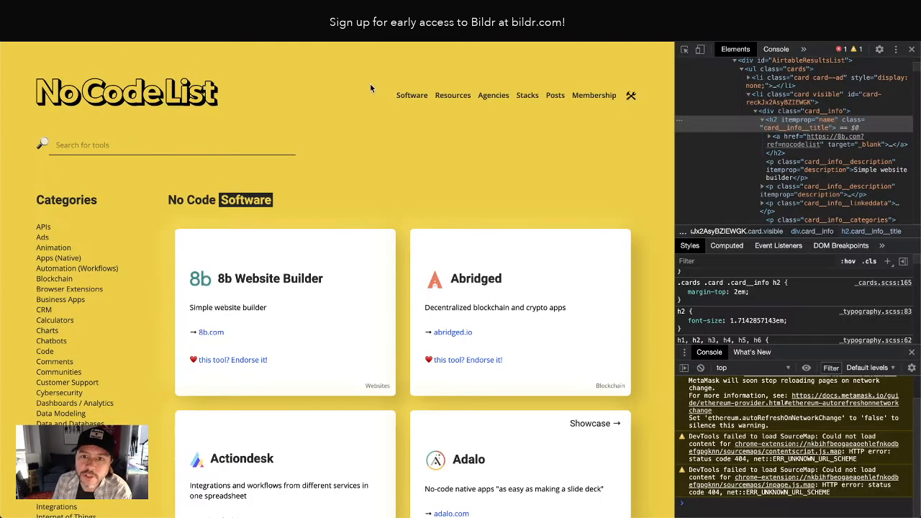
scroll(371, 267, "down", 3)
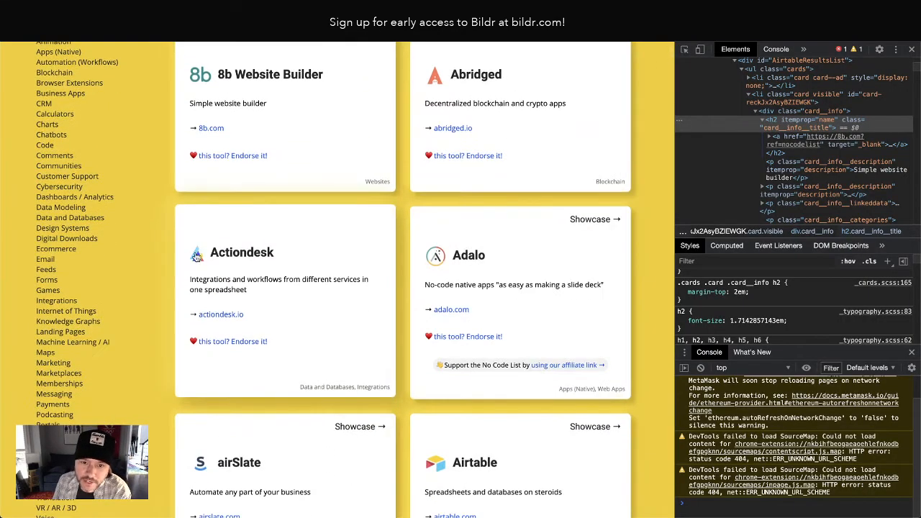
scroll(466, 277, "up", 3)
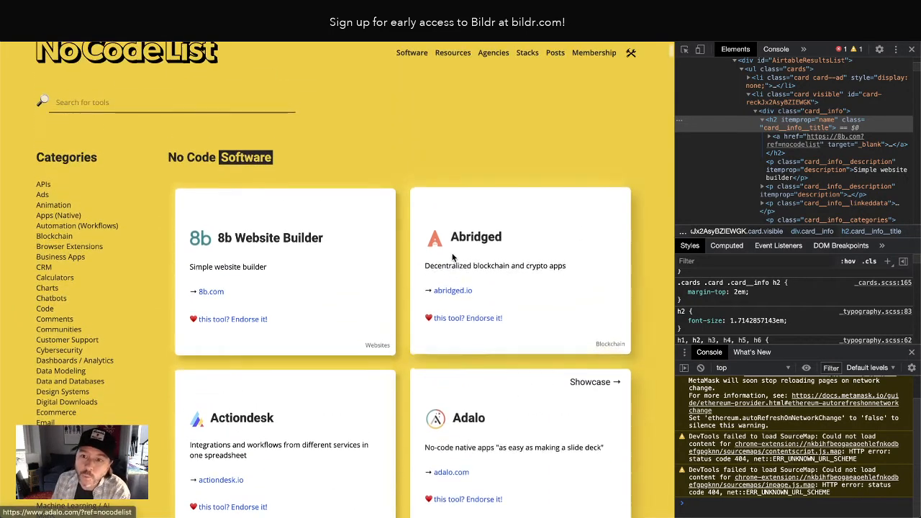
Inspect the 8b Website Builder title's h2 element and toggle its margin-top rule off and on to check the card spacing
right_click(274, 239)
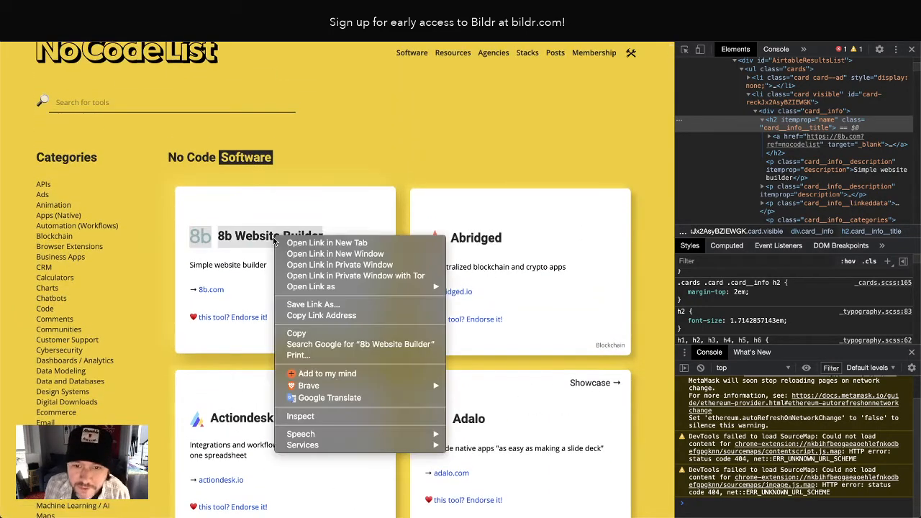
left_click(328, 418)
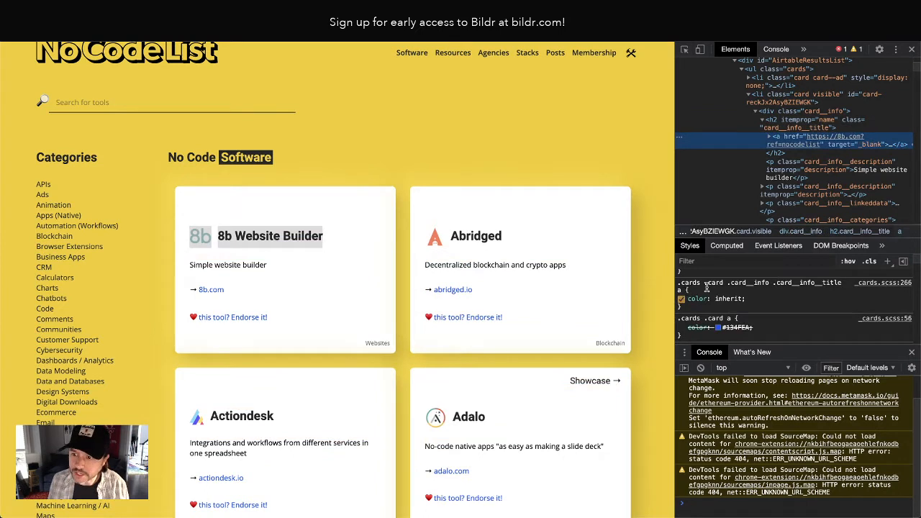
left_click(798, 120)
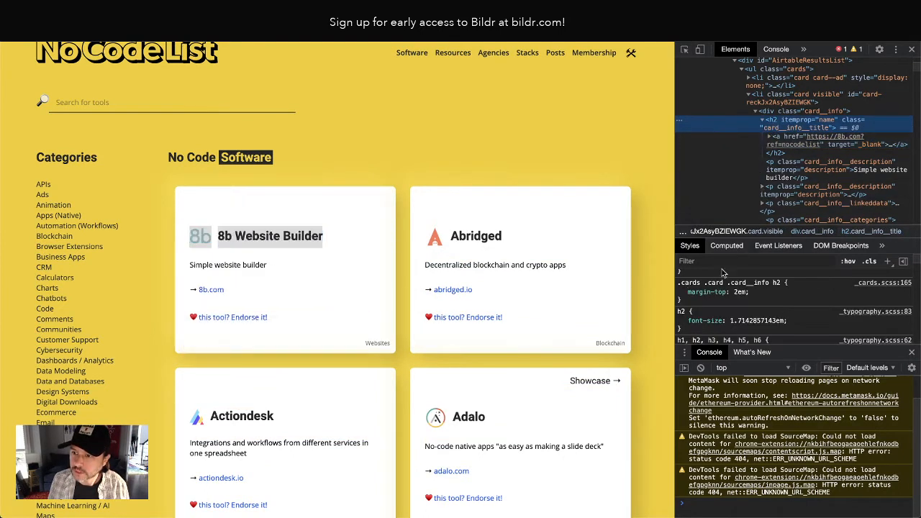
left_click(681, 293)
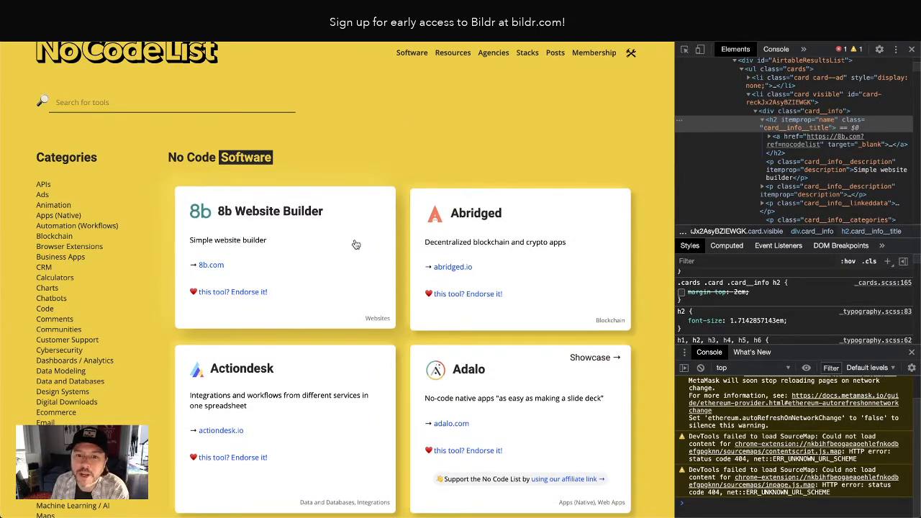
left_click(682, 293)
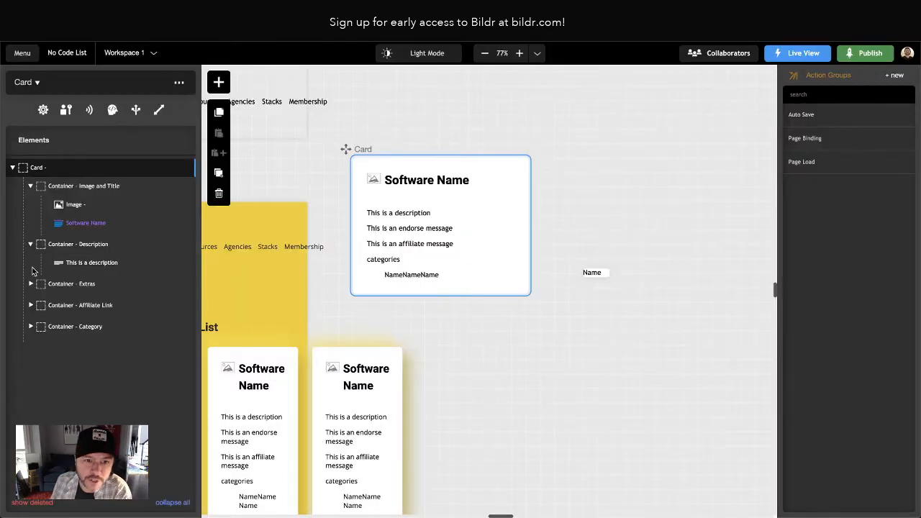
In Bildr, add an inline margin-top of 2em to the Card's Container - Image and Title element
left_click(84, 224)
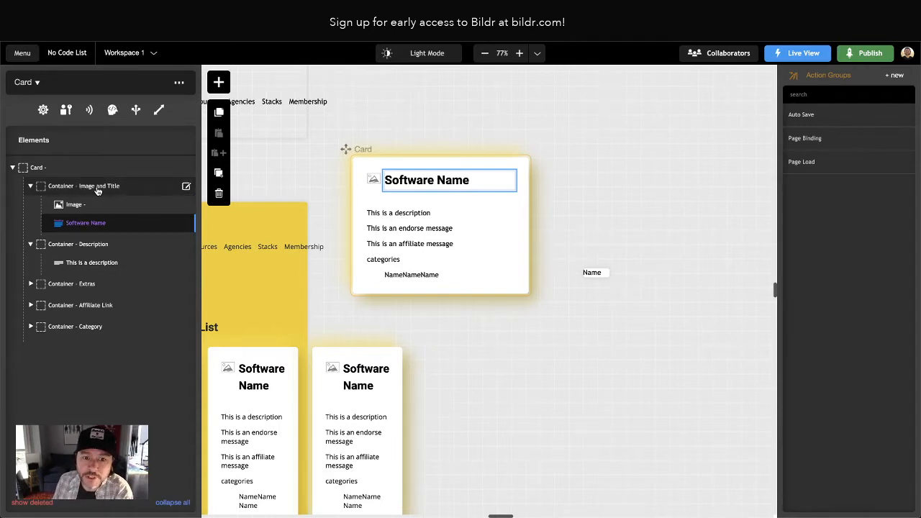
left_click(82, 189)
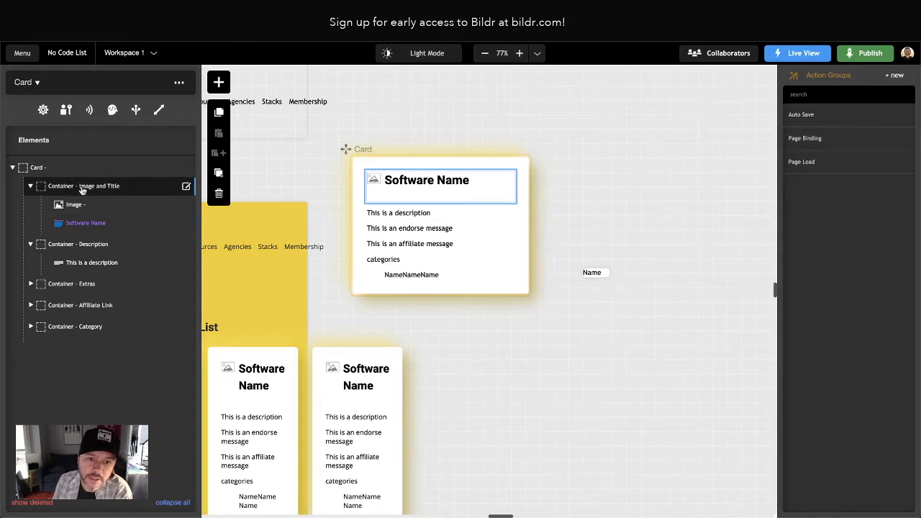
left_click(82, 189)
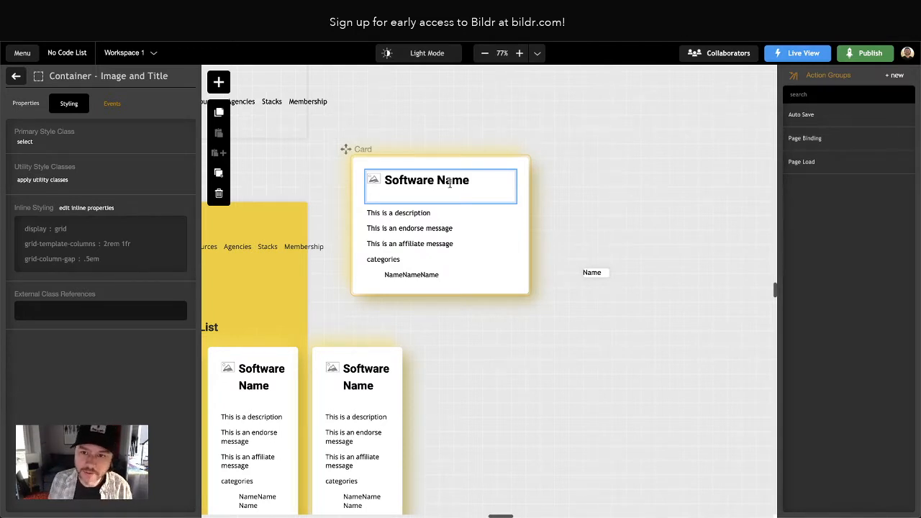
left_click(118, 270)
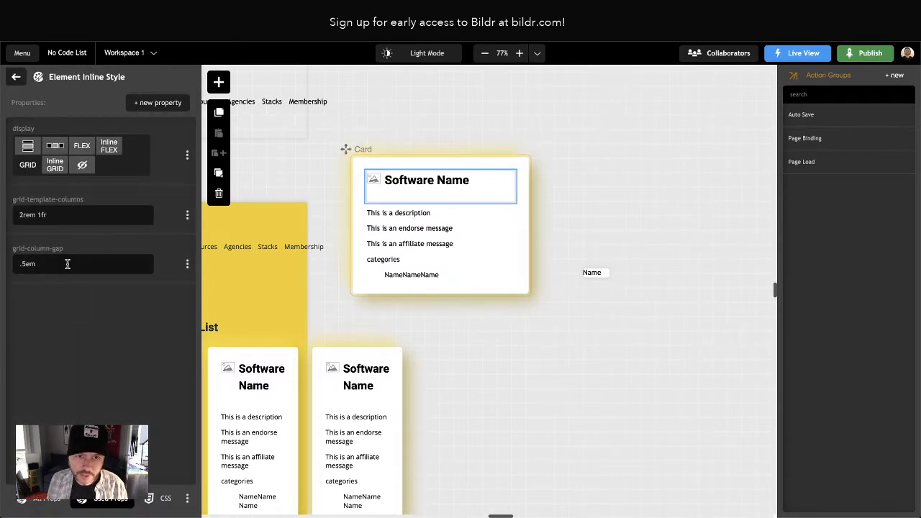
left_click(158, 102)
type("ma")
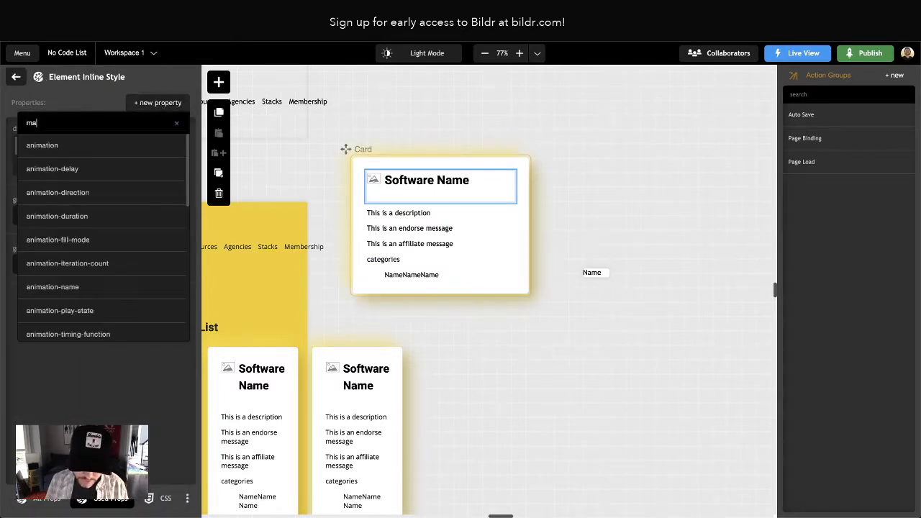
type("rgin-top")
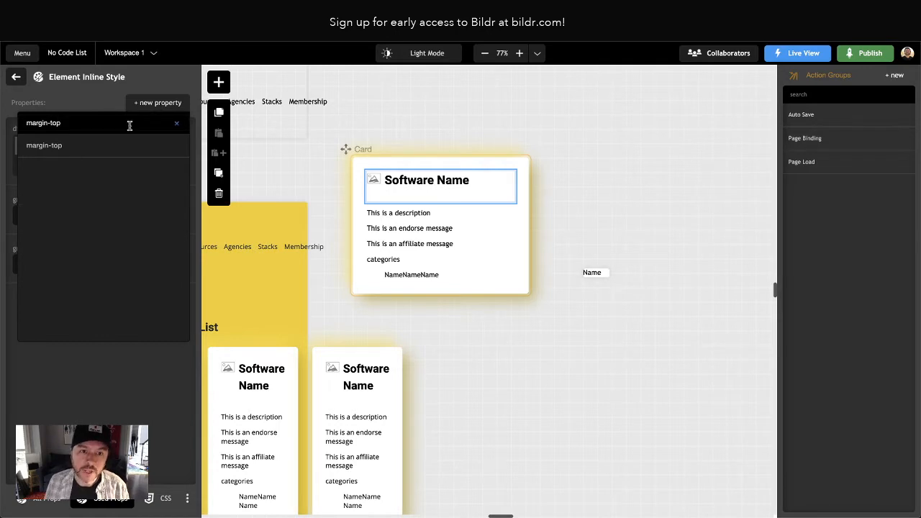
left_click(130, 145)
type("2")
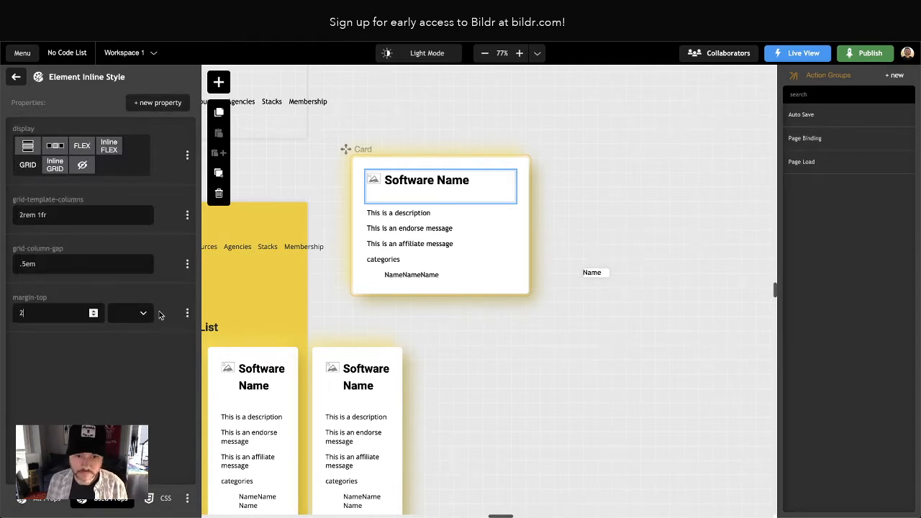
left_click(140, 313)
left_click(126, 420)
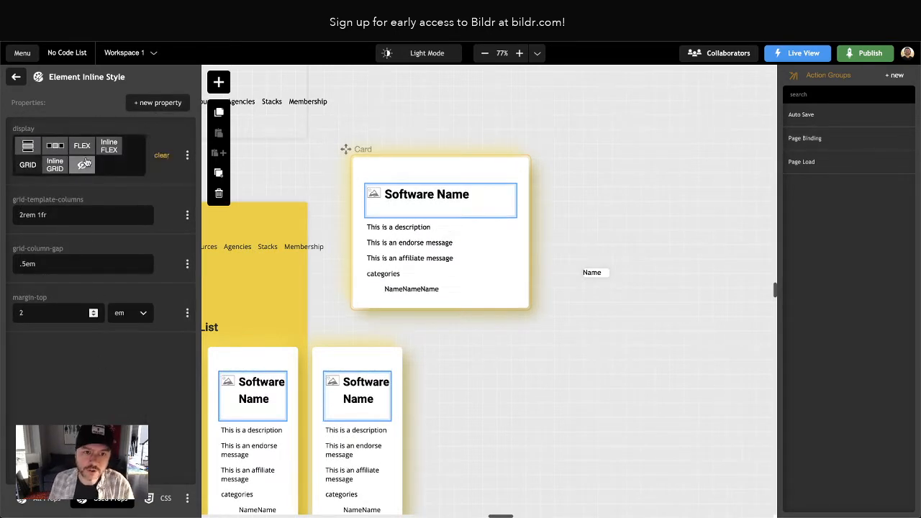
left_click(16, 76)
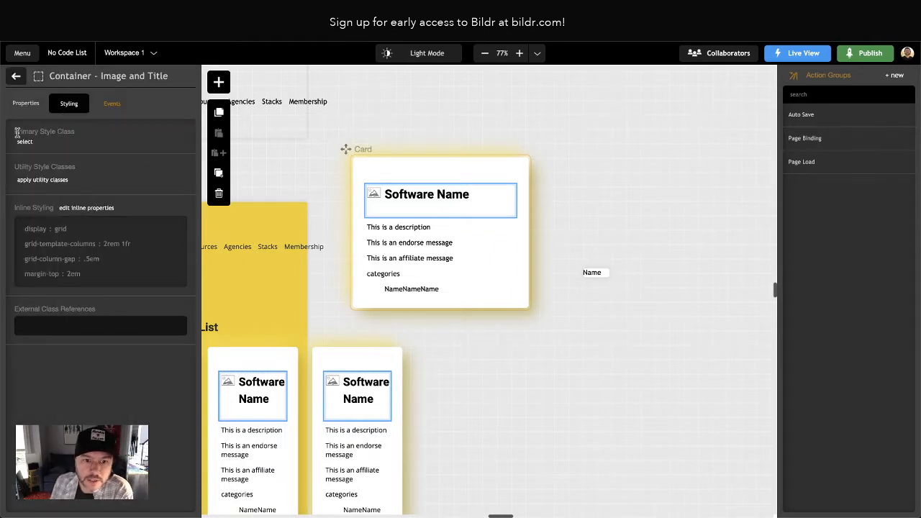
left_click(15, 77)
Examine the Heading - No Code List style class on the Software Name heading, including its margin as CSS code
left_click(86, 224)
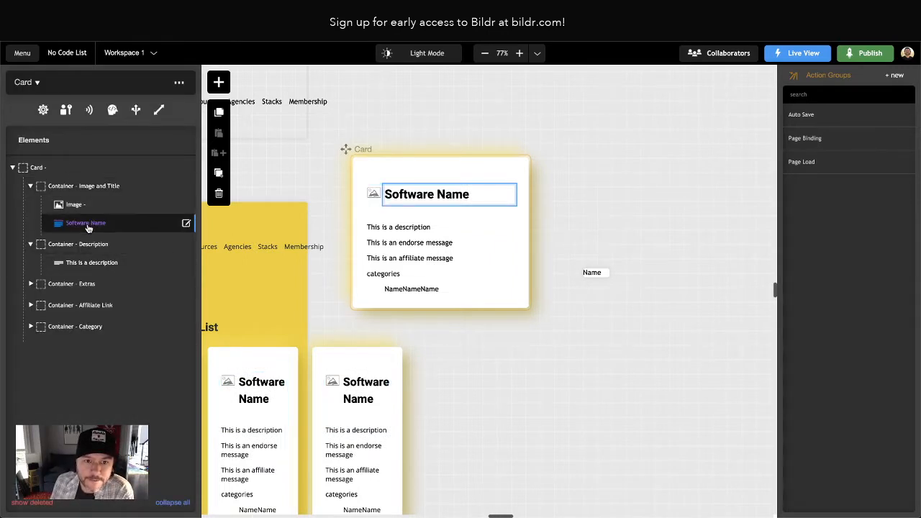
left_click(87, 227)
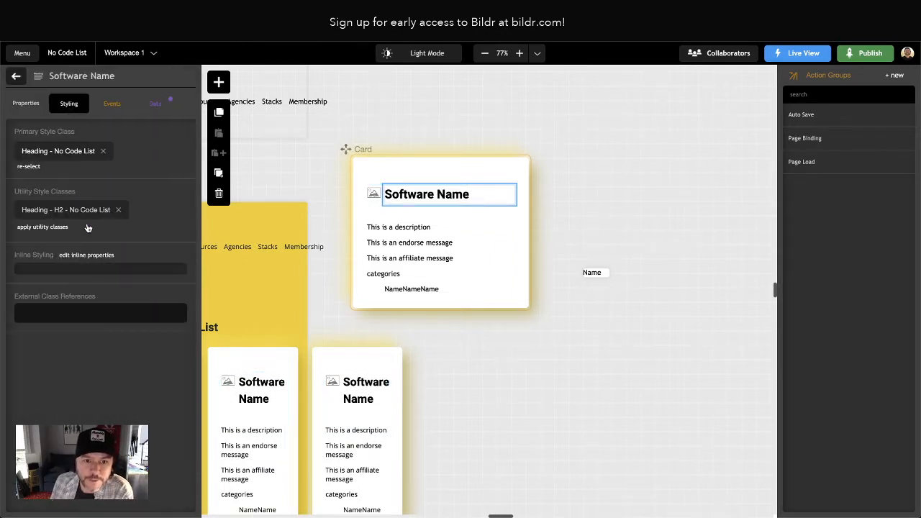
left_click(63, 152)
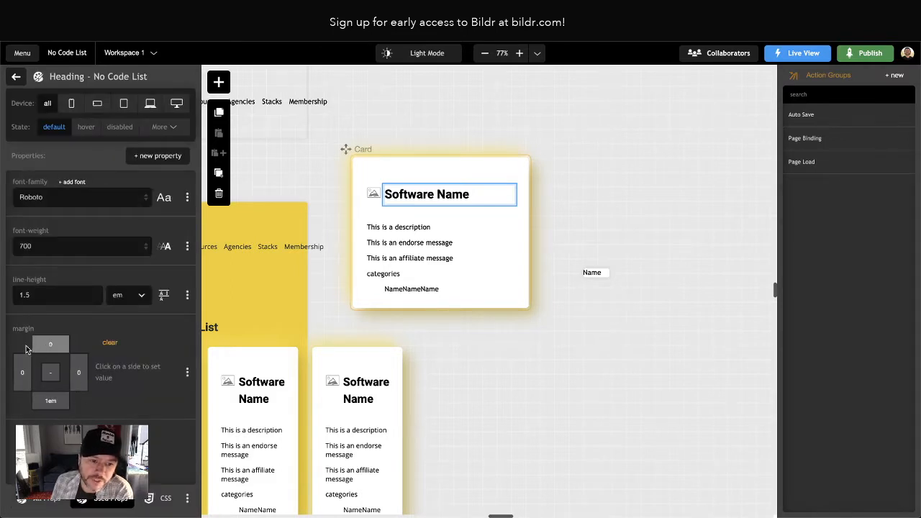
left_click(164, 504)
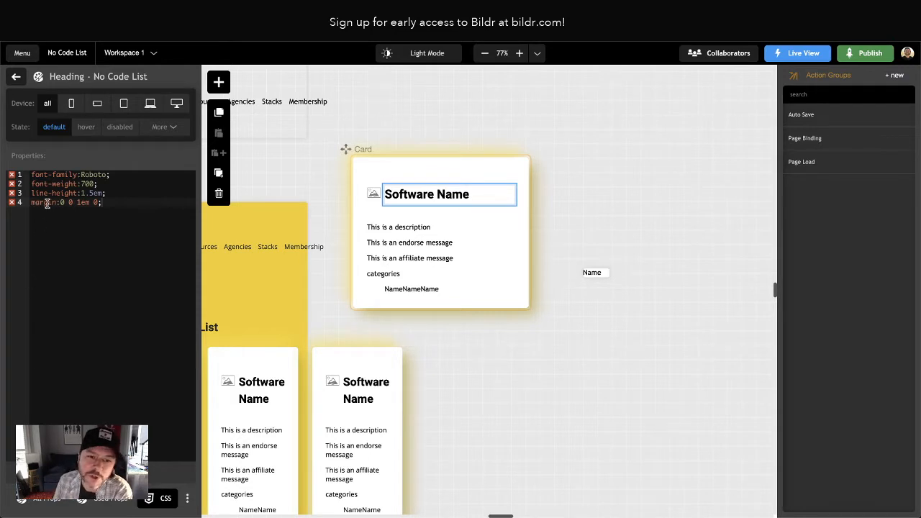
left_click(99, 505)
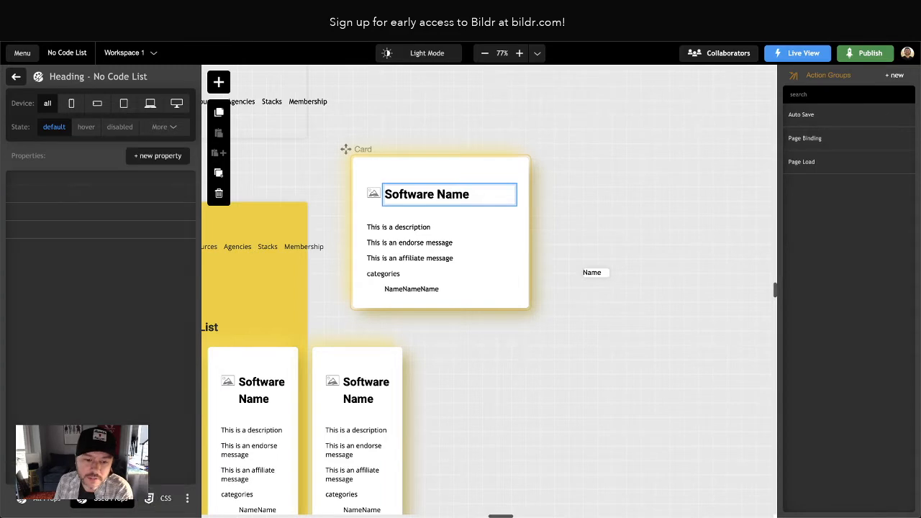
left_click(15, 77)
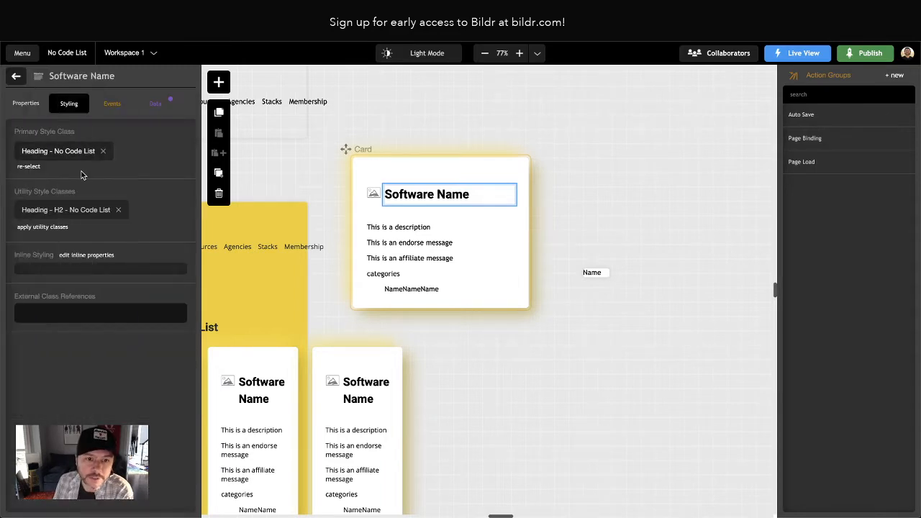
left_click(16, 76)
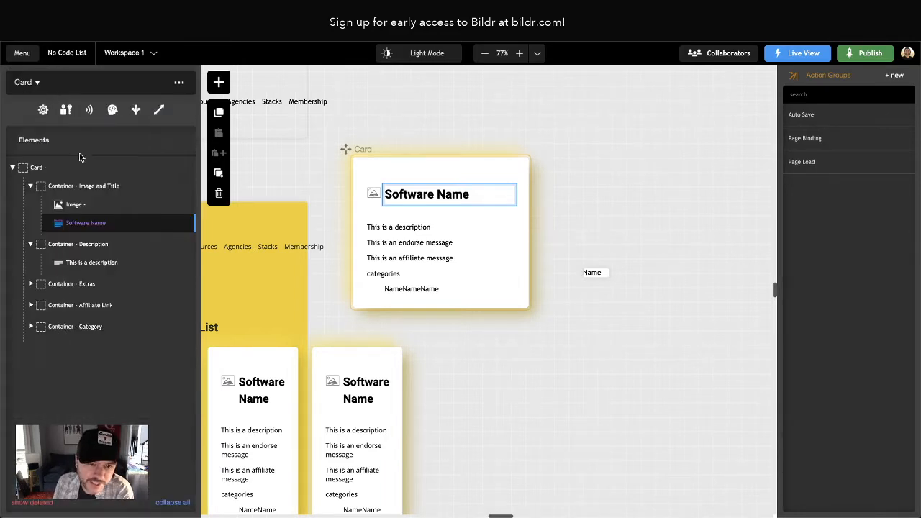
Reload the rebuilt No Code List page and compare its software card spacing and logos with the original website
double_click(92, 189)
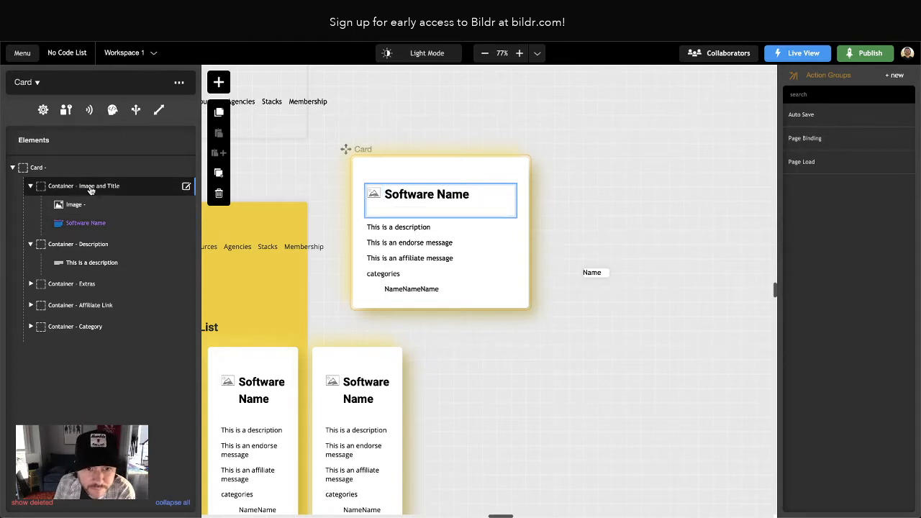
left_click(88, 208)
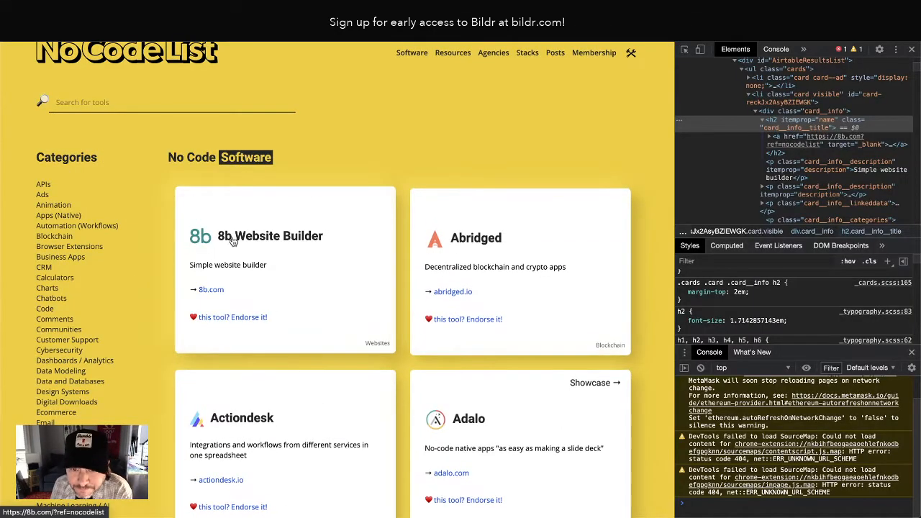
left_click(912, 49)
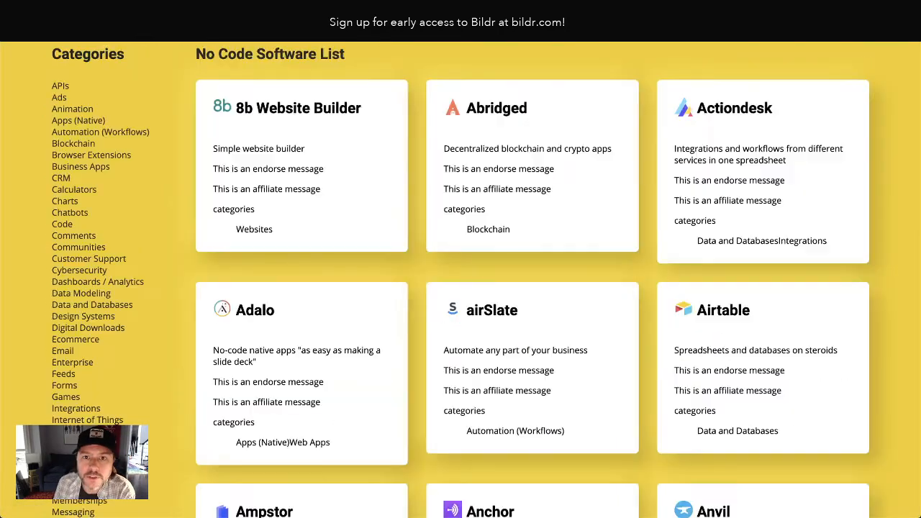
key("super+r")
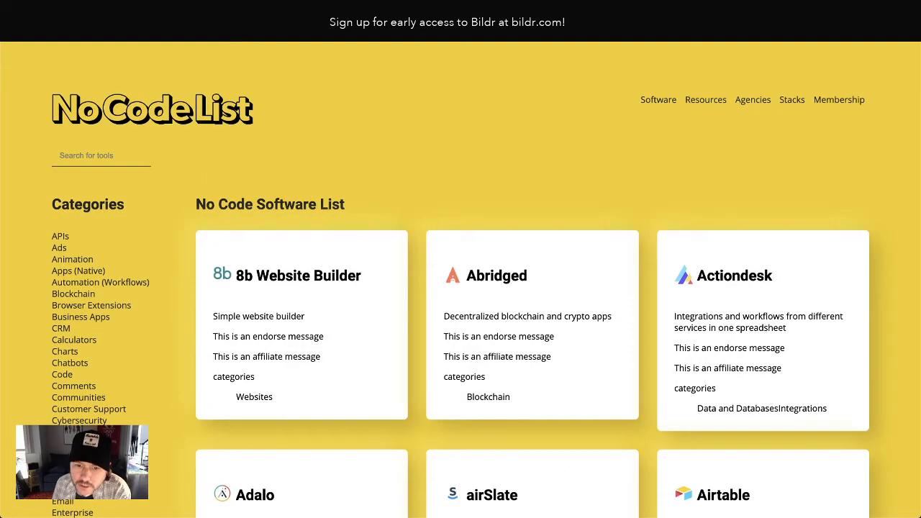
scroll(324, 107, "down", 2)
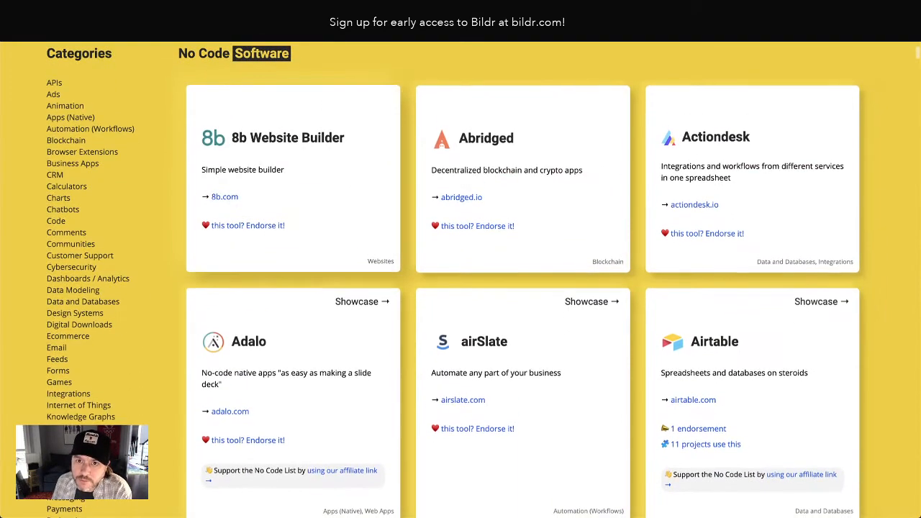
key("ctrl+Tab")
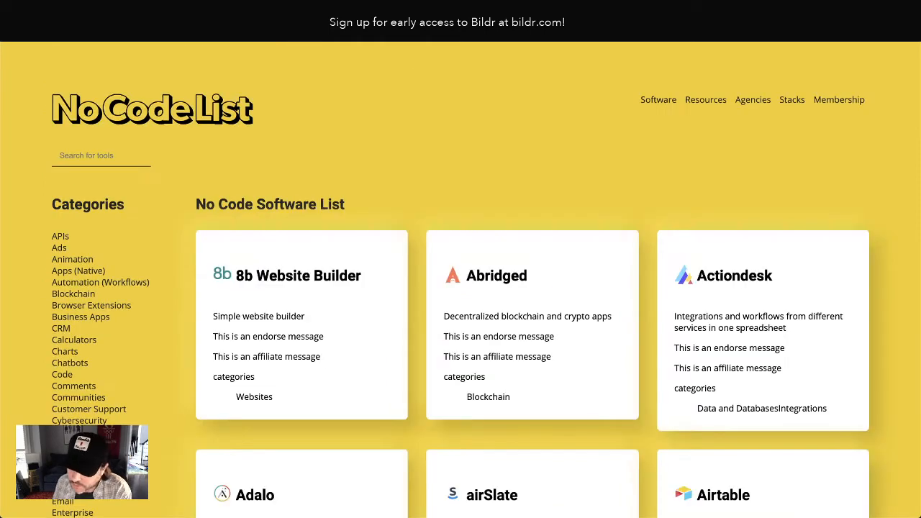
scroll(423, 154, "down", 1)
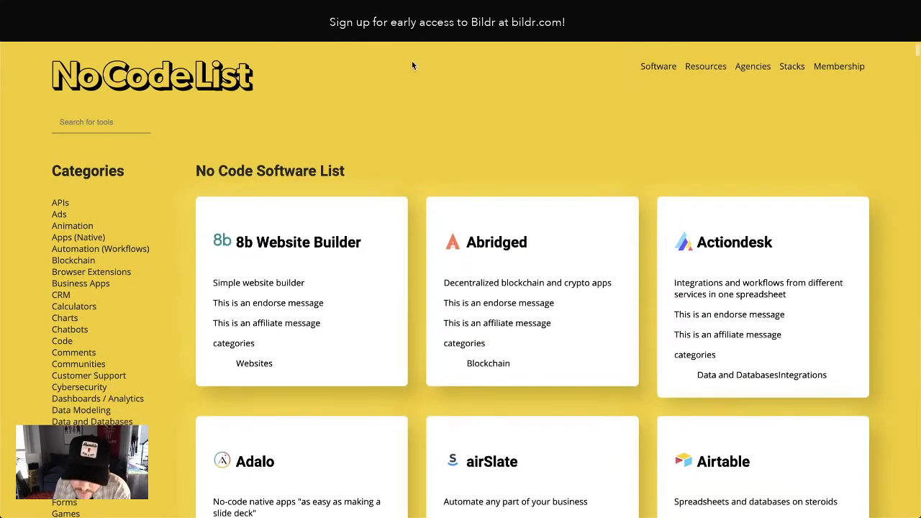
key("ctrl+shift+Tab")
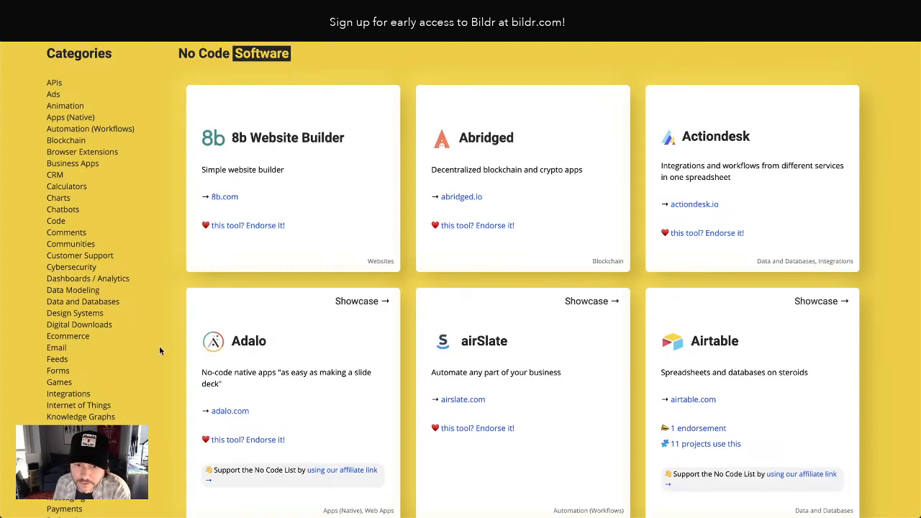
Inspect the Adalo card's logo image on the original website and examine its CSS rules
right_click(214, 338)
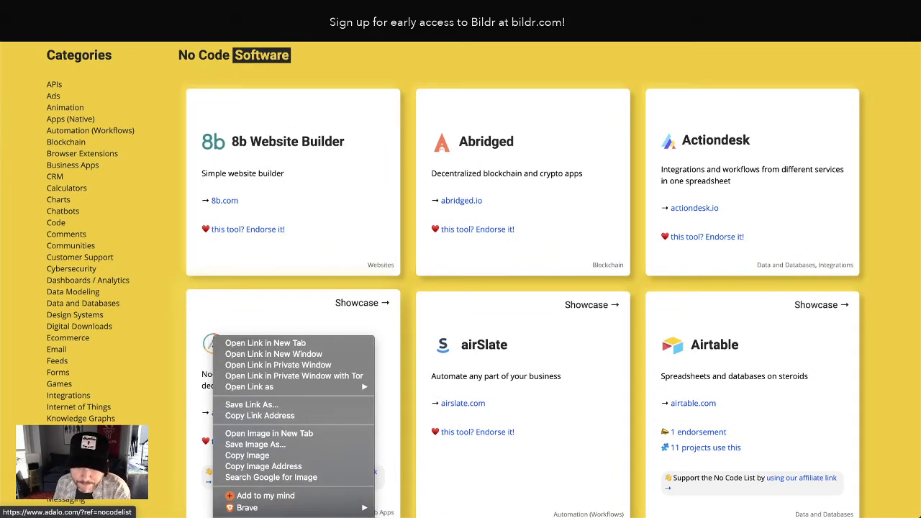
left_click(288, 517)
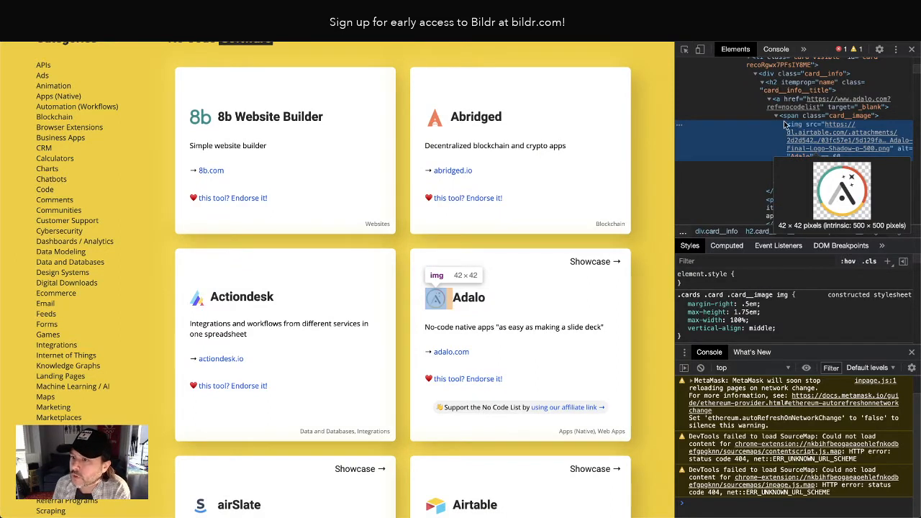
scroll(818, 309, "down", 1)
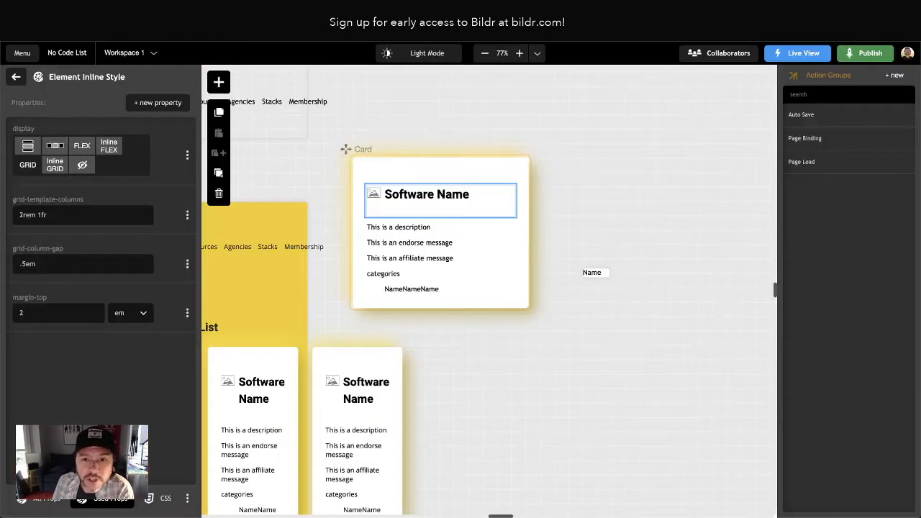
In Bildr, examine the properties of the Image primary style class on the Card's image element
left_click(375, 196)
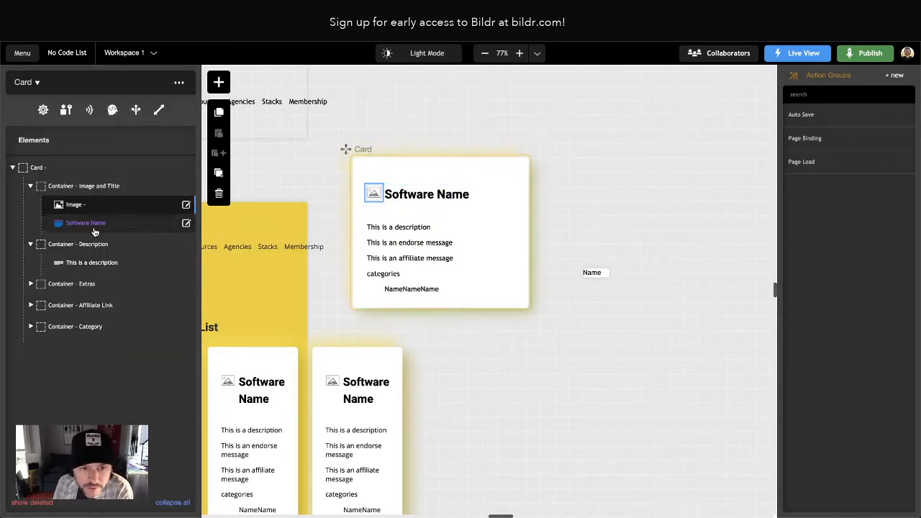
left_click(75, 205)
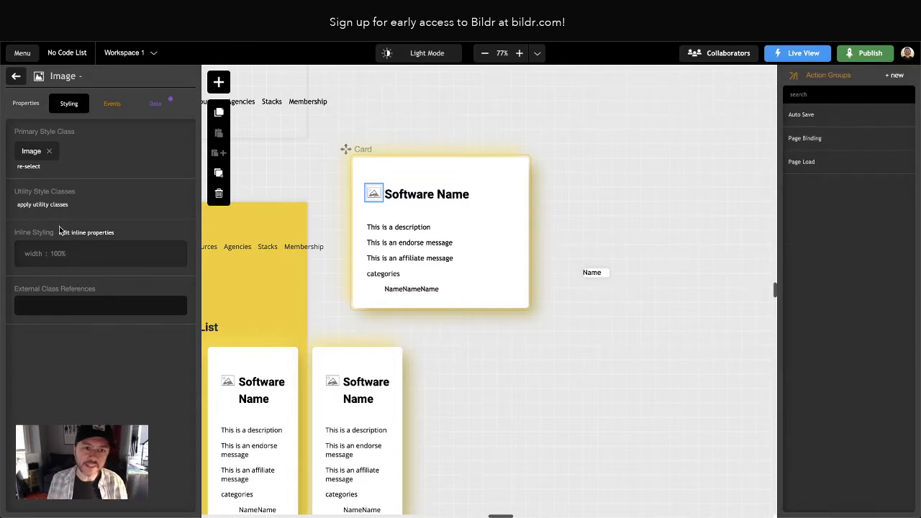
left_click(31, 152)
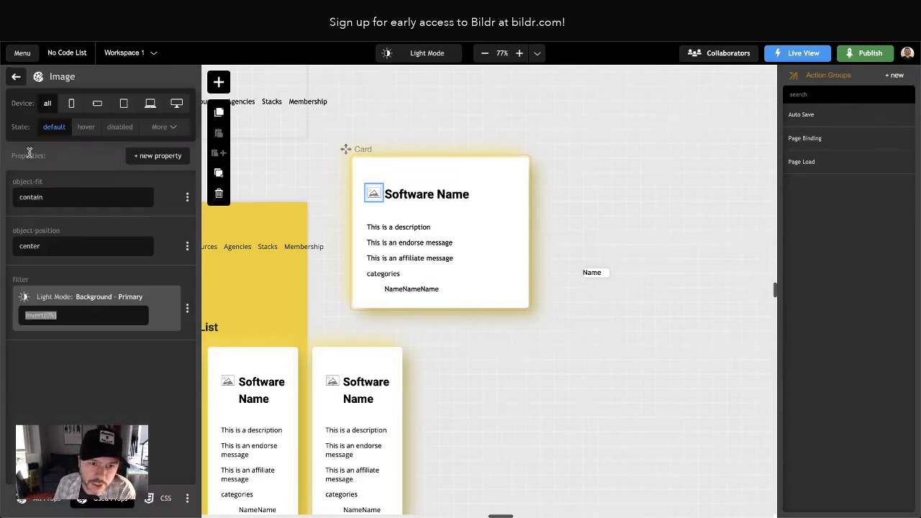
left_click(15, 78)
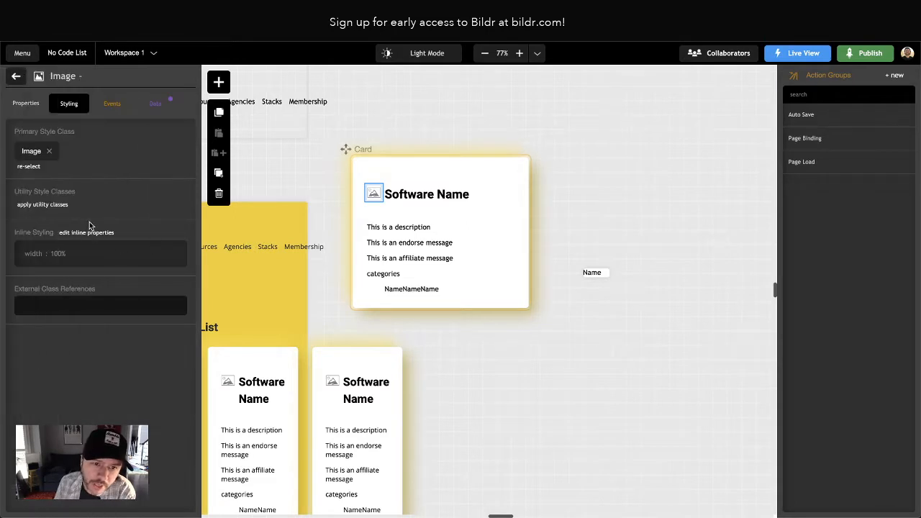
Create a utility style class named Card - Image and apply it to the Card's image element
left_click(42, 205)
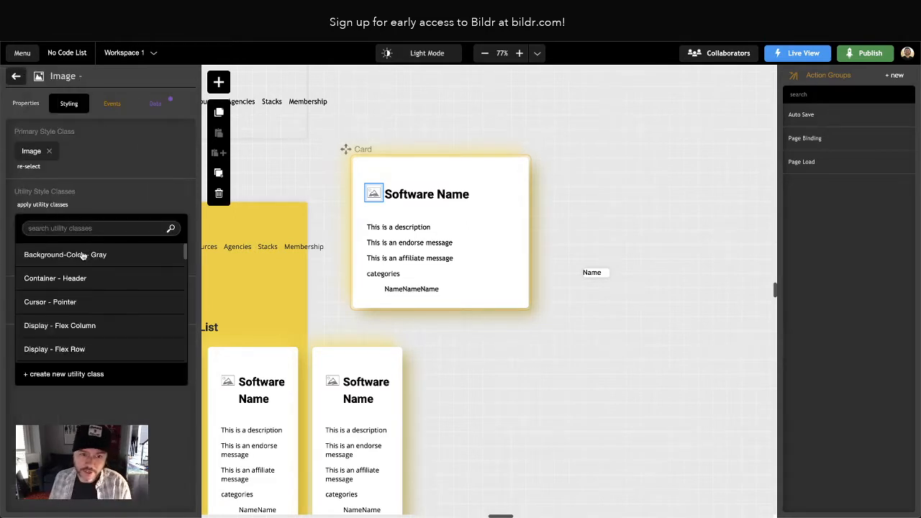
left_click(72, 374)
type("Car")
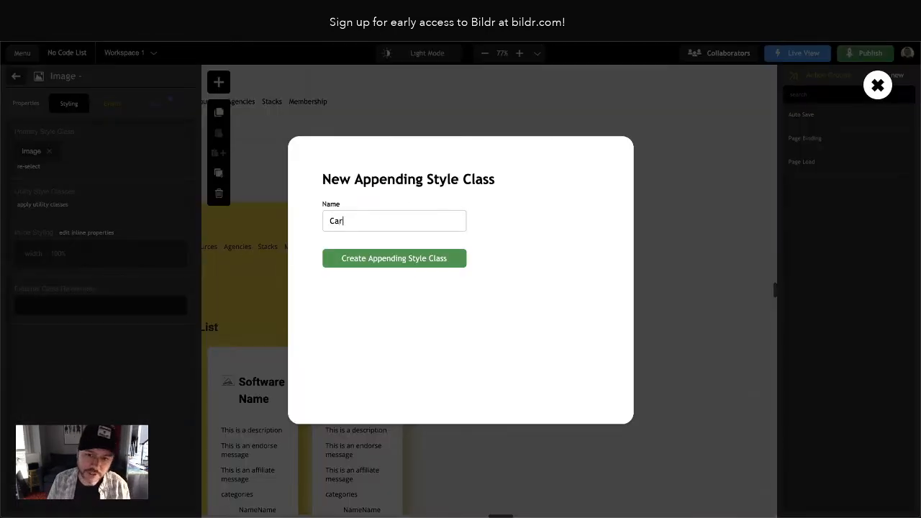
type("d - Image")
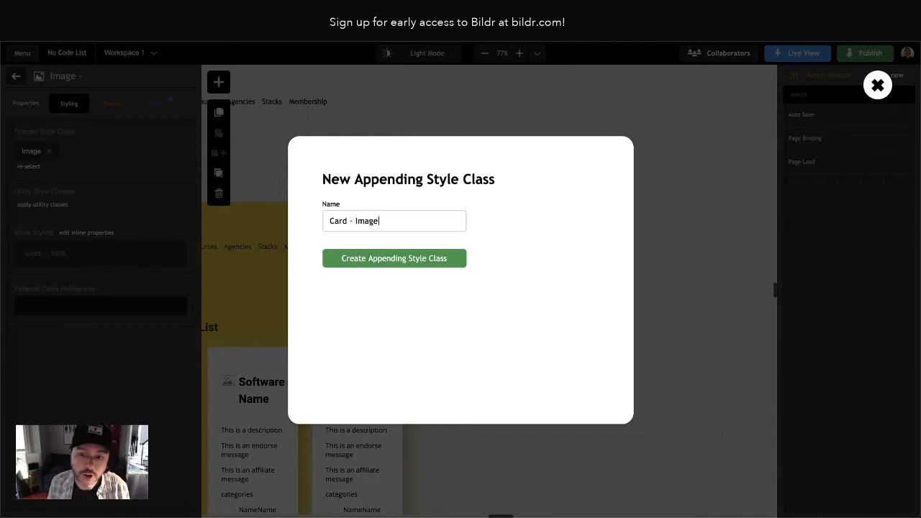
left_click(395, 258)
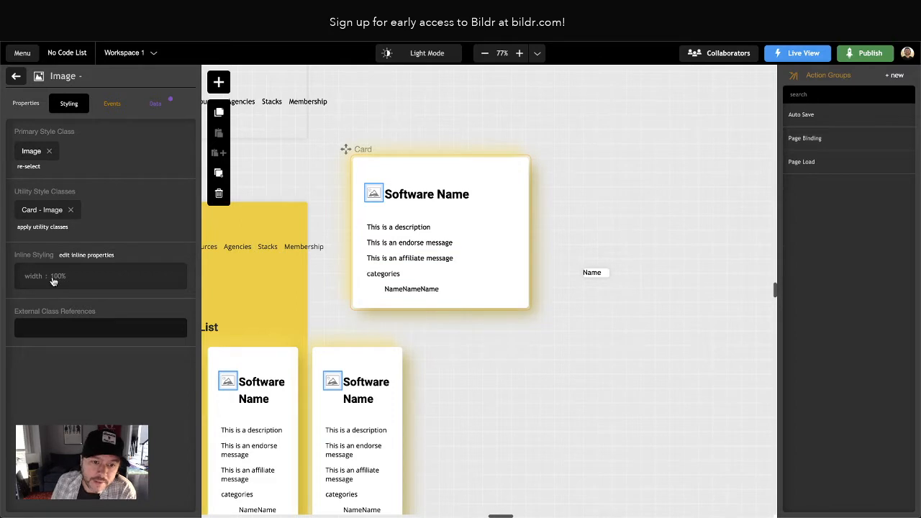
Remove the width rule from the image element's inline CSS and save the change
left_click(81, 255)
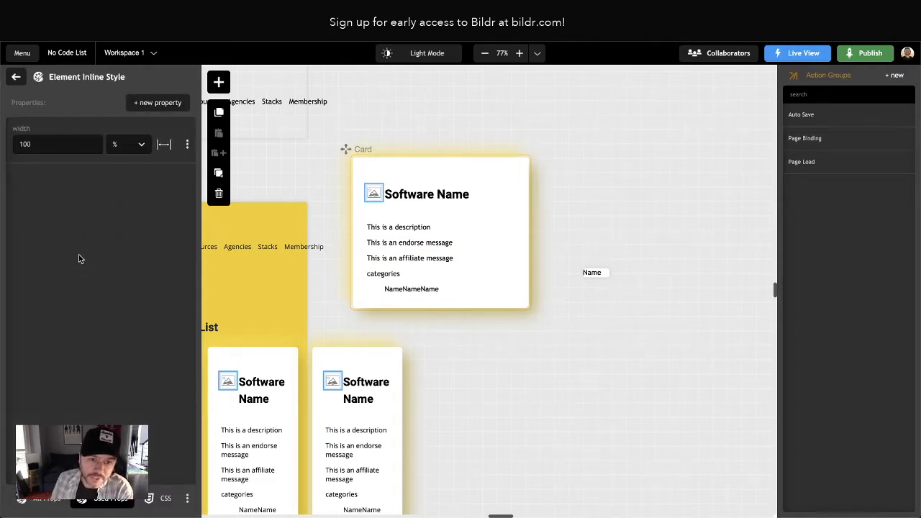
left_click(186, 499)
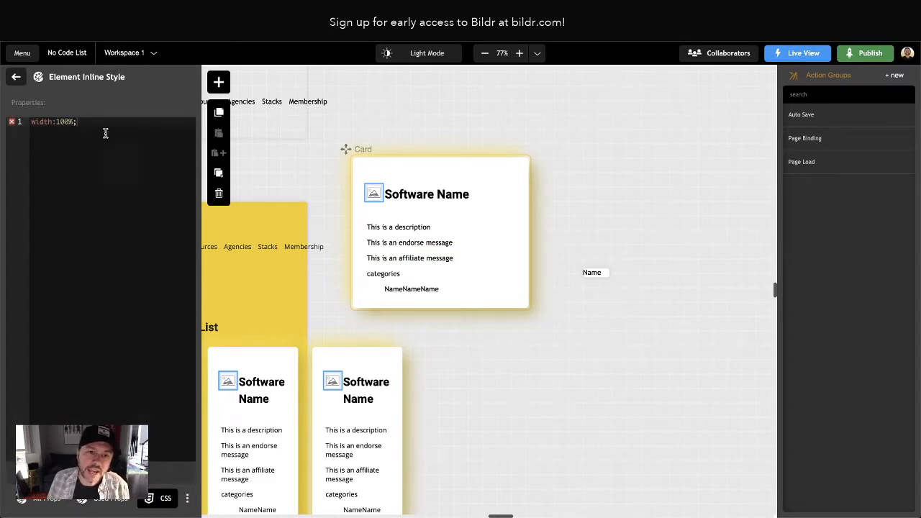
key("BackSpace")
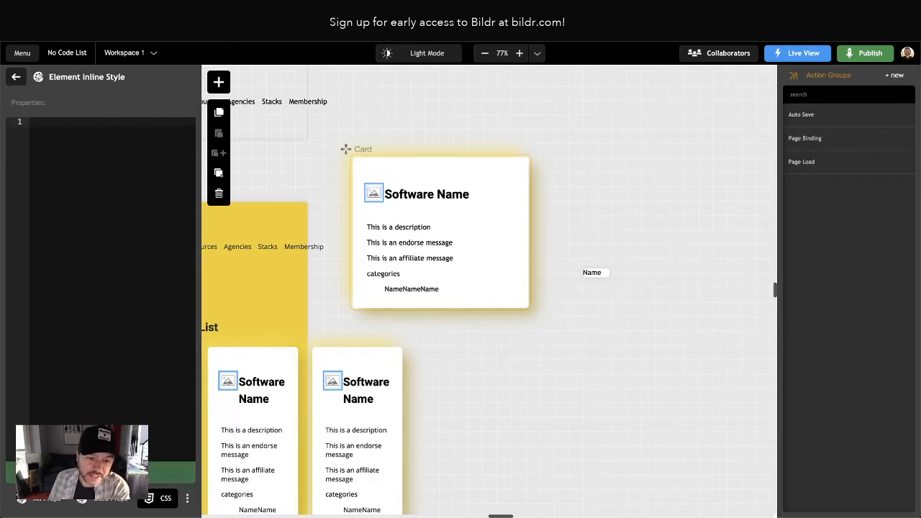
left_click(103, 472)
left_click(16, 76)
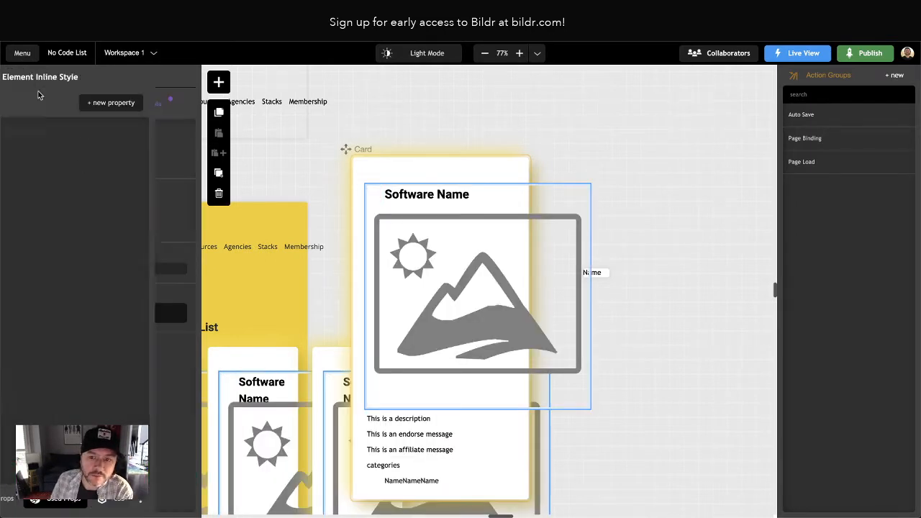
Add width:100% to the Card - Image utility class as CSS and save it
left_click(50, 209)
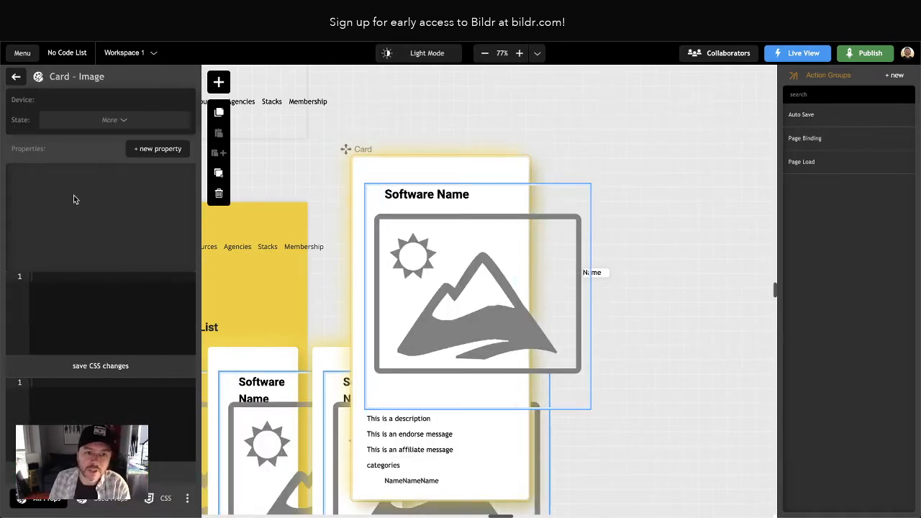
left_click(159, 498)
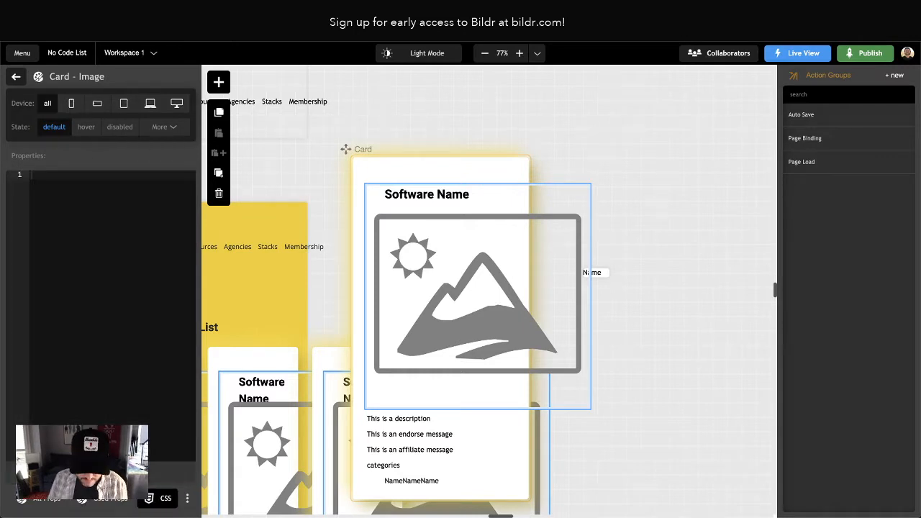
type("width:100%;")
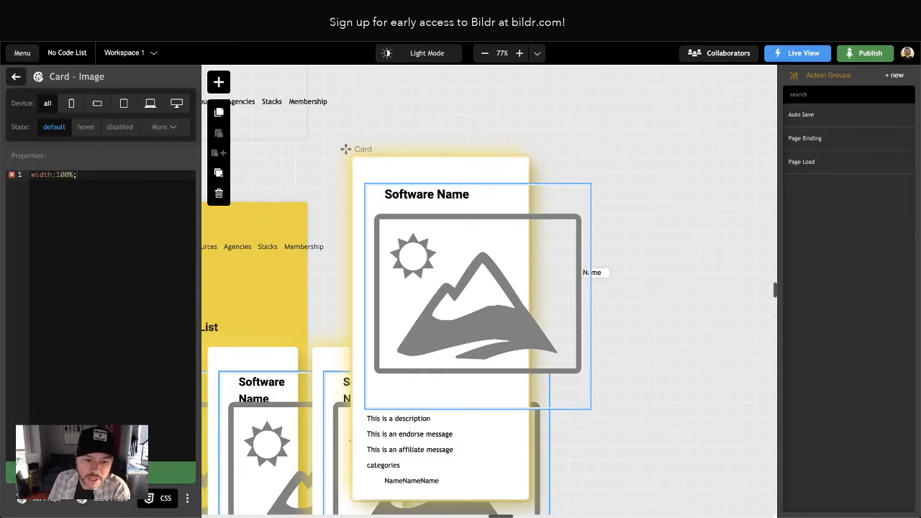
left_click(101, 473)
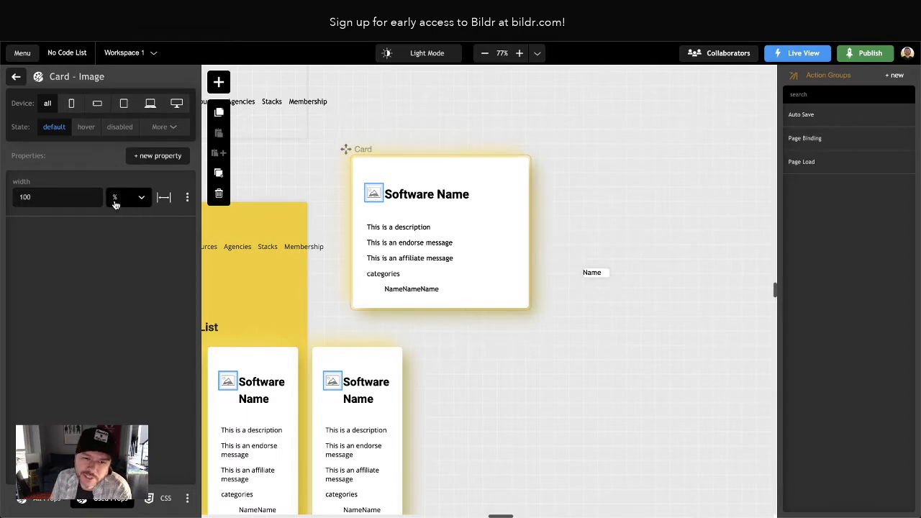
left_click(147, 160)
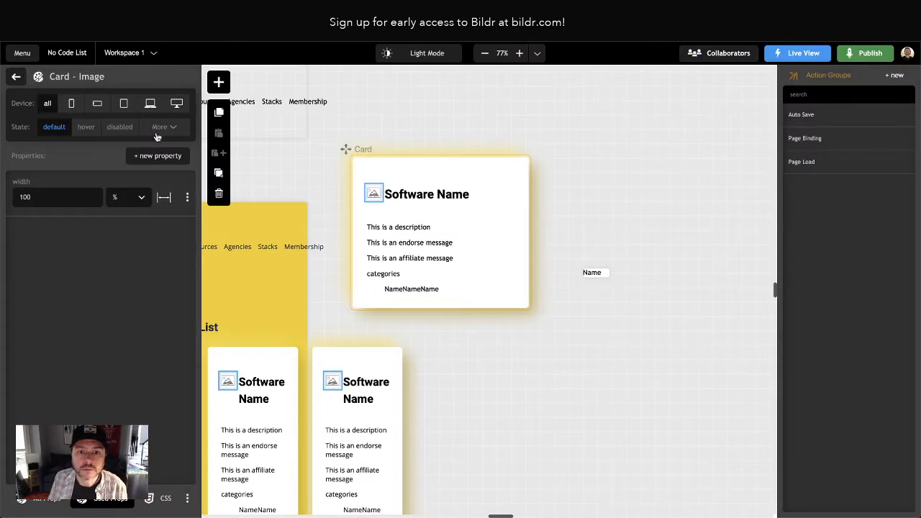
Add margin-right .5em, max-height 1.75em, max-width 100% and vertical-align middle to the Card - Image class CSS, without indentation
left_click(166, 498)
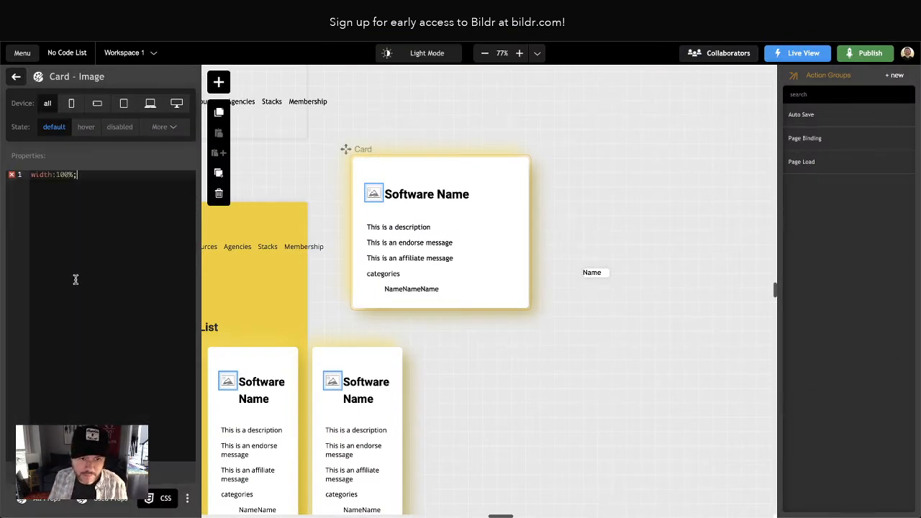
key("shift+Home")
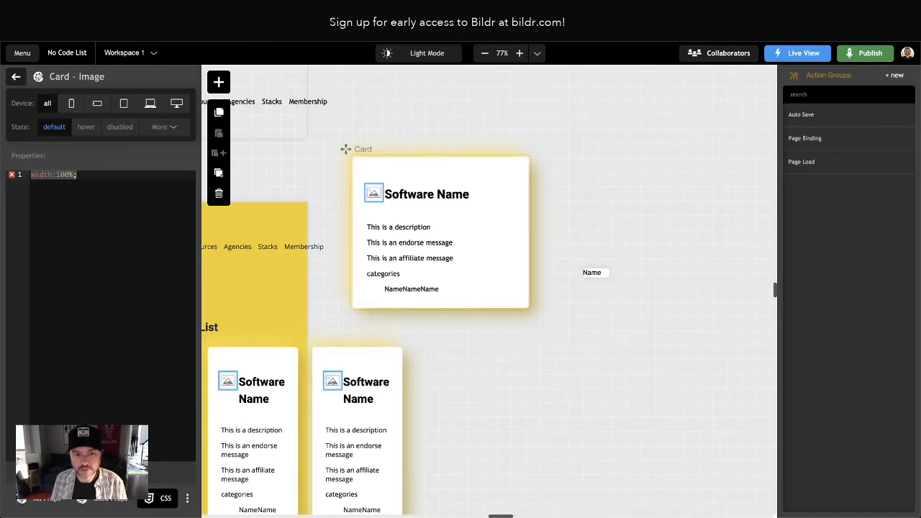
key("Right")
type("margin-right: .5em;     max-height: 1.75em;     max-width: 100%;     vertical-align: middle;")
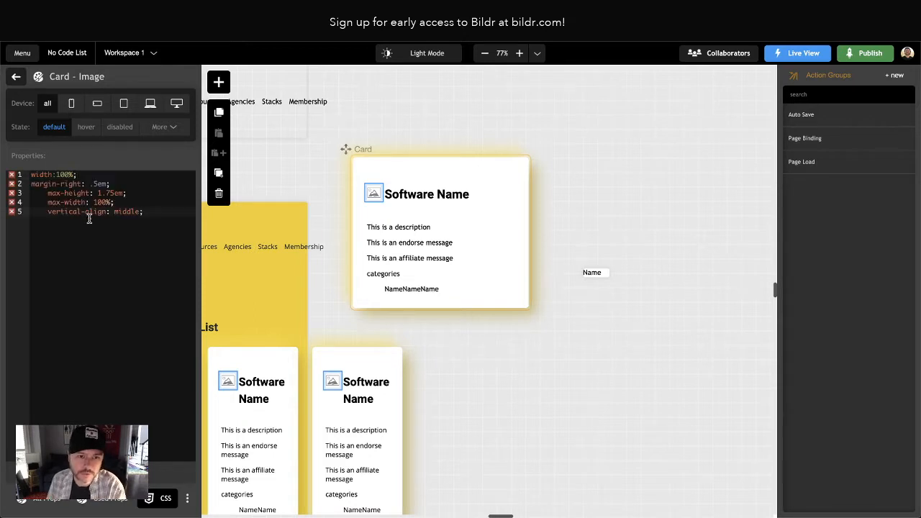
left_click_drag(48, 193, 31, 211)
key("BackSpace")
key("BackSpace")
key("BackSpace")
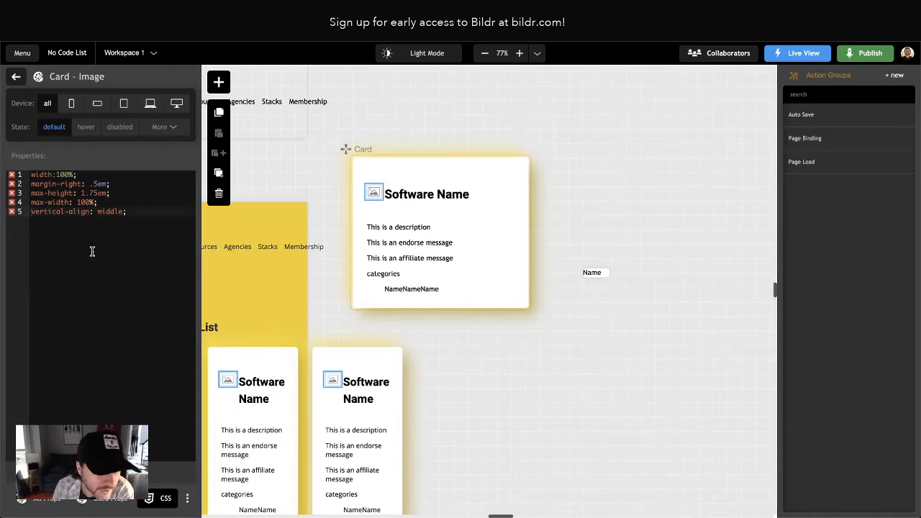
Check the restyled software logos on the rebuilt No Code List live page
left_click(16, 76)
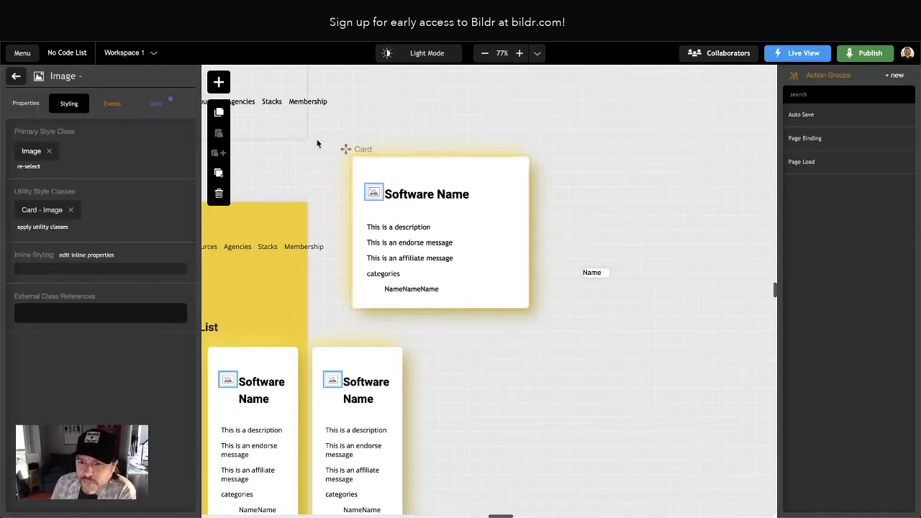
left_click(39, 211)
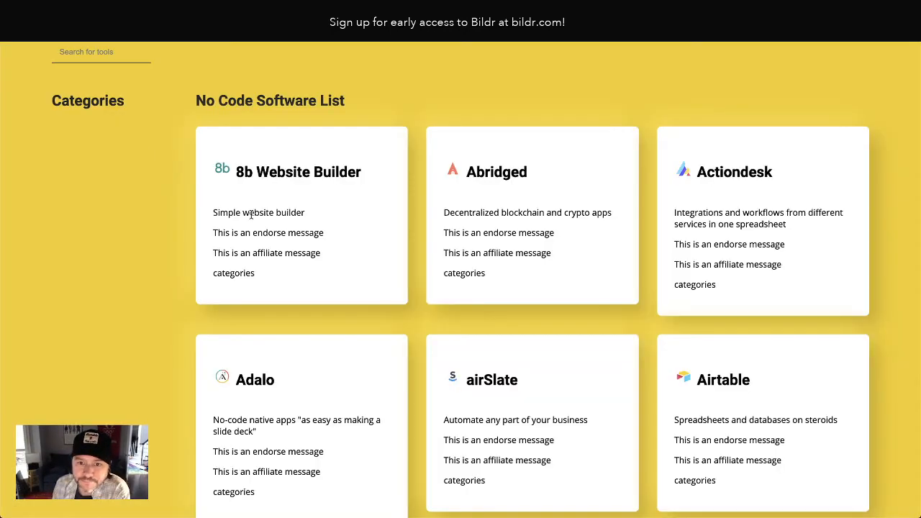
scroll(466, 208, "down", 1)
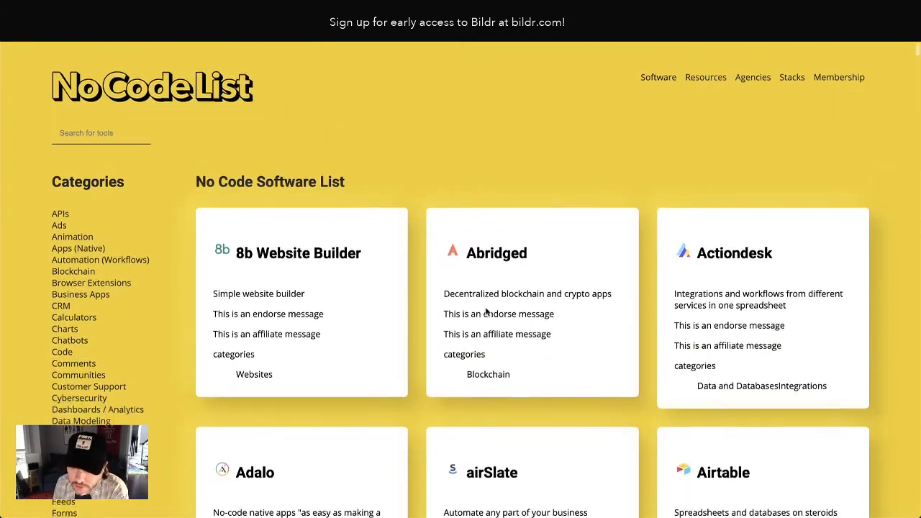
Compare the software card logos on the rebuilt live page with those on the original No Code List site
scroll(486, 314, "down", 1)
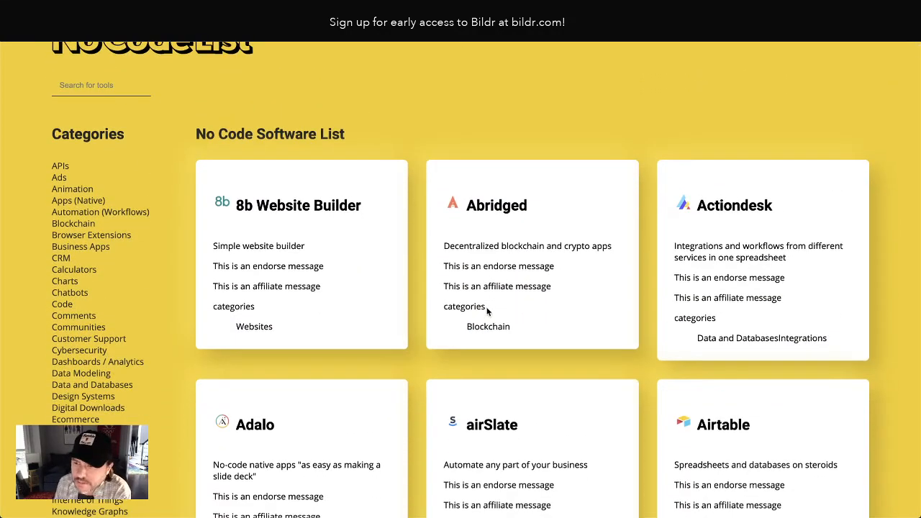
scroll(487, 311, "down", 4)
scroll(486, 312, "down", 4)
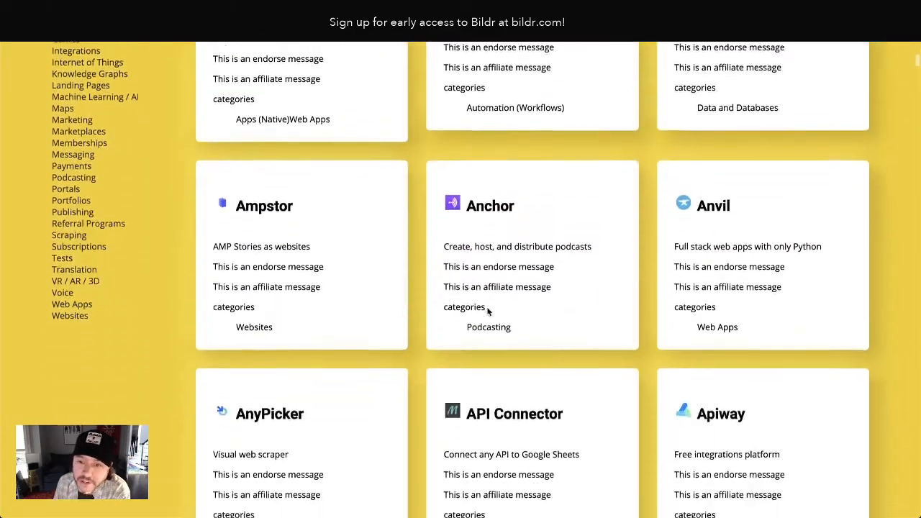
scroll(487, 311, "up", 4)
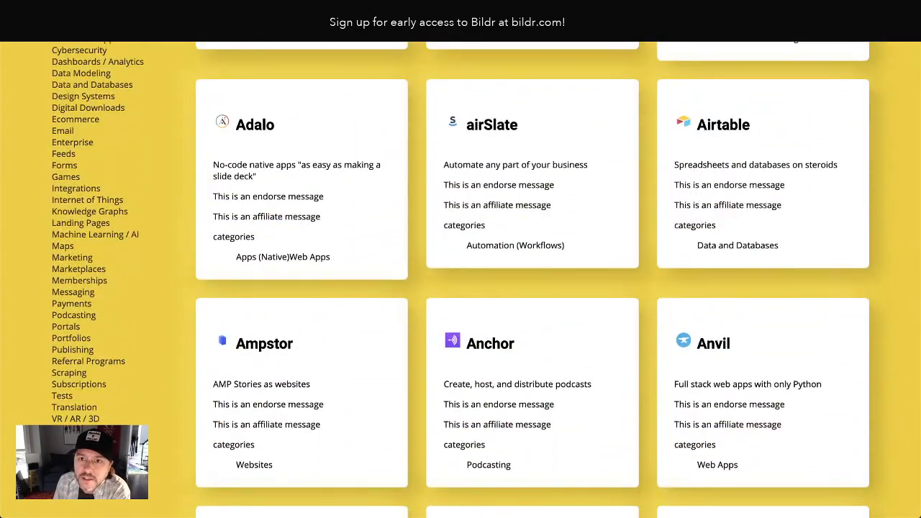
key("ctrl+Tab")
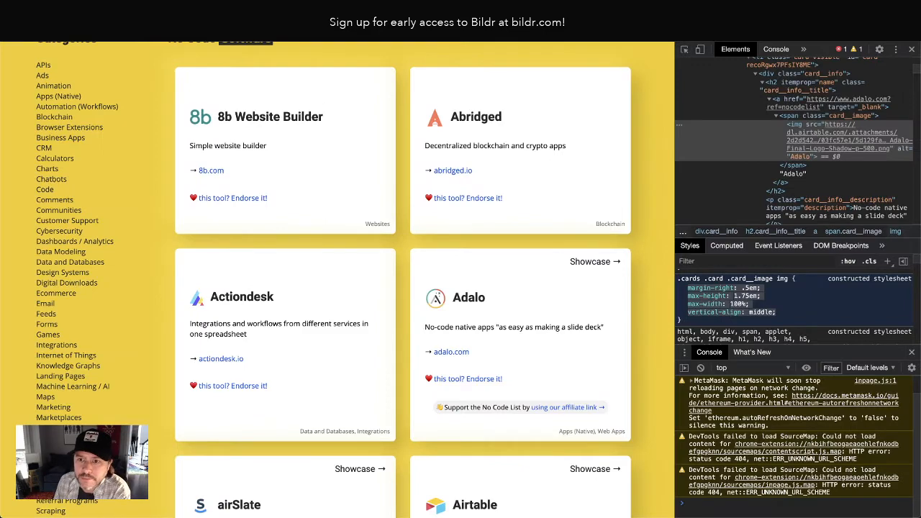
Inspect the Adalo logo image on the rebuilt page in the browser's developer tools
key("ctrl+shift+Tab")
right_click(221, 124)
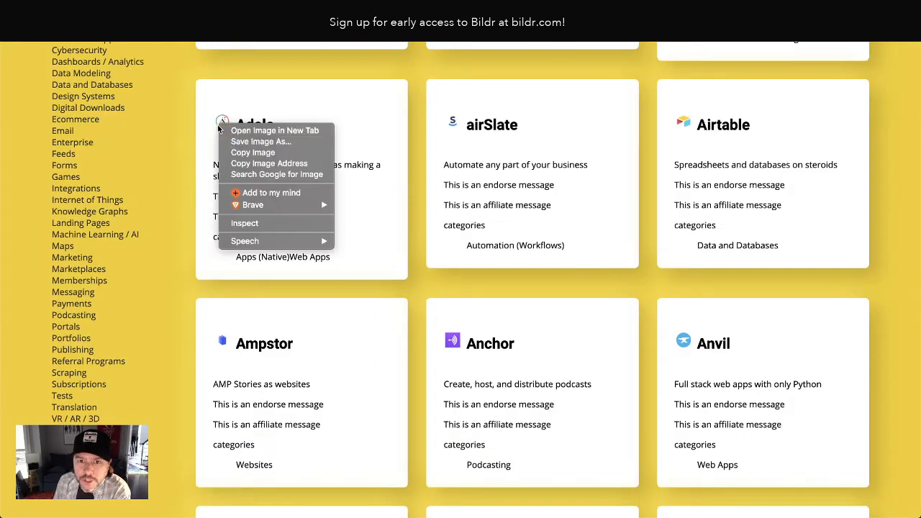
left_click(263, 224)
scroll(326, 230, "up", 1)
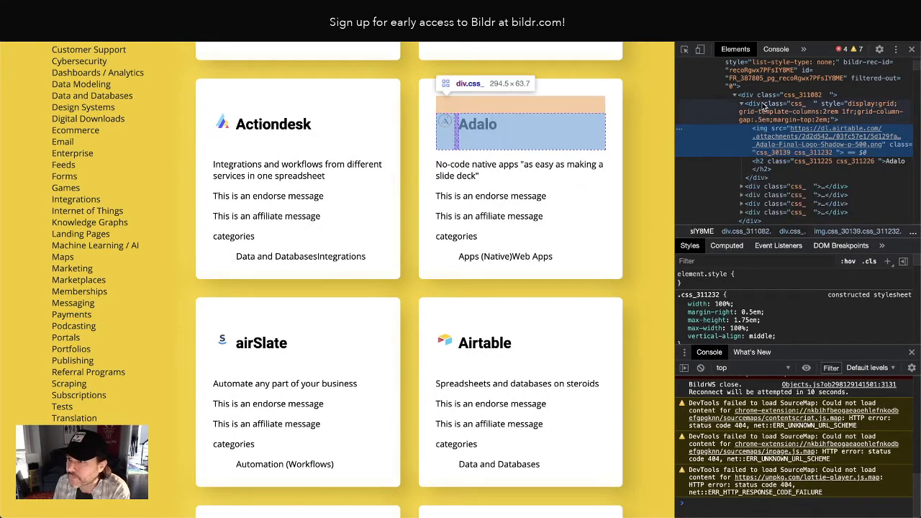
Try grid-template-columns 4rem 1fr on the container holding the Adalo logo and name
left_click(764, 106)
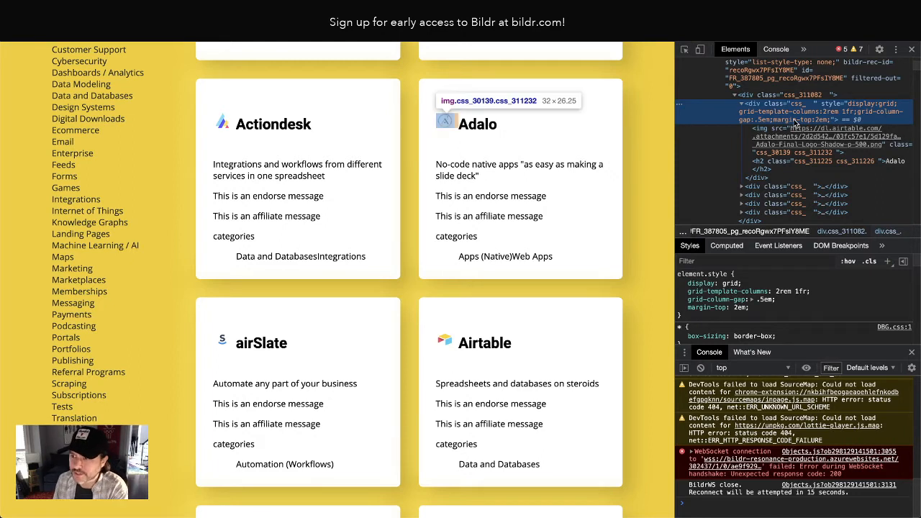
left_click(783, 291)
key("Up")
key("Up")
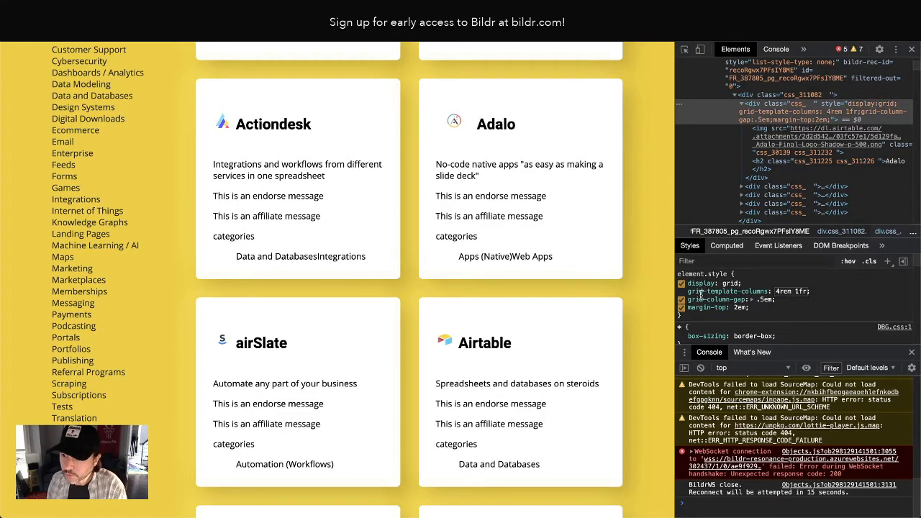
key("Escape")
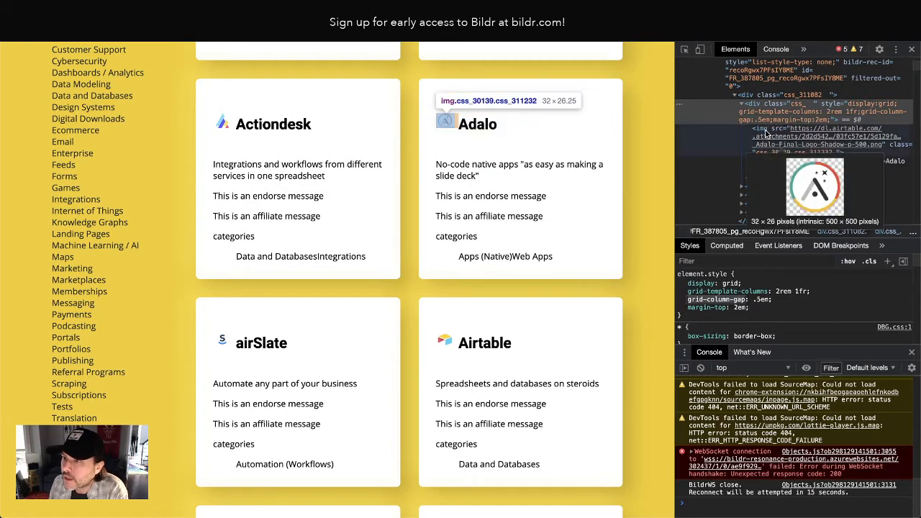
Inspect the Adalo logo image and test its width, margin-right and max-height rules by switching them off and back on
left_click(766, 132)
scroll(816, 309, "down", 1)
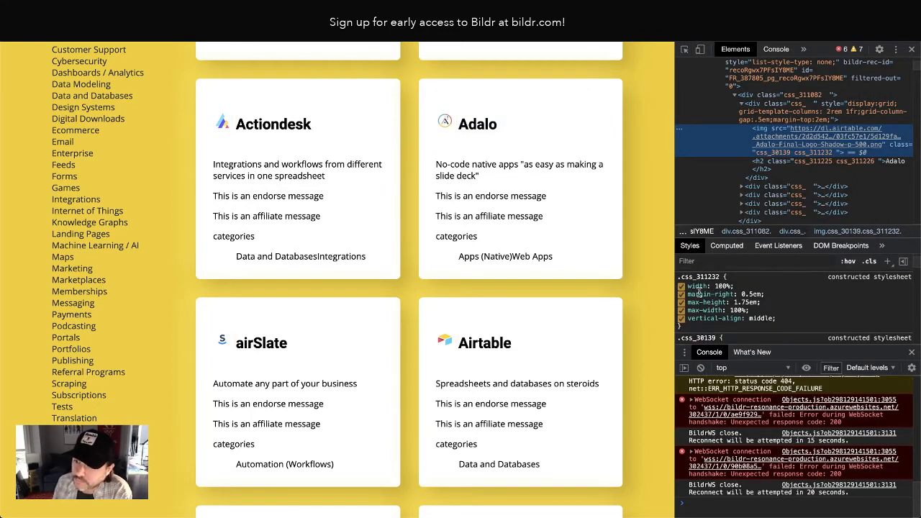
left_click(681, 286)
left_click(682, 294)
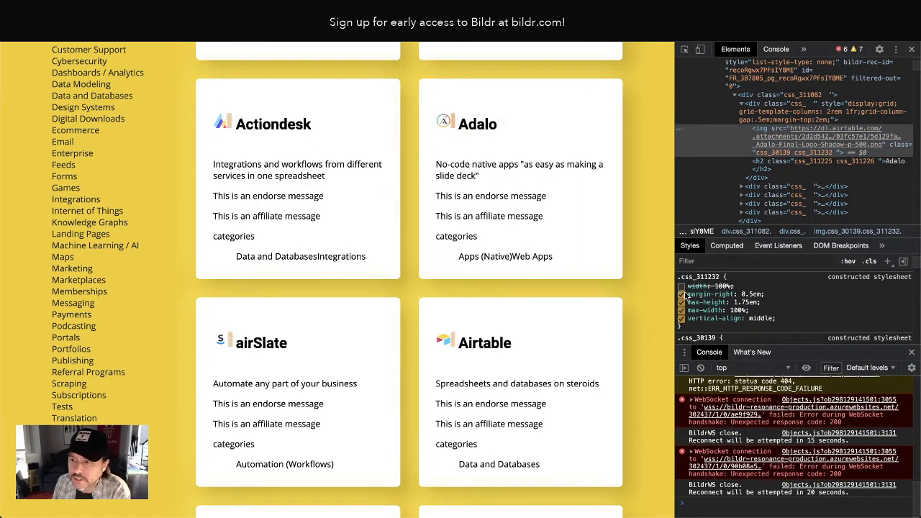
left_click(681, 295)
left_click(682, 287)
left_click(681, 303)
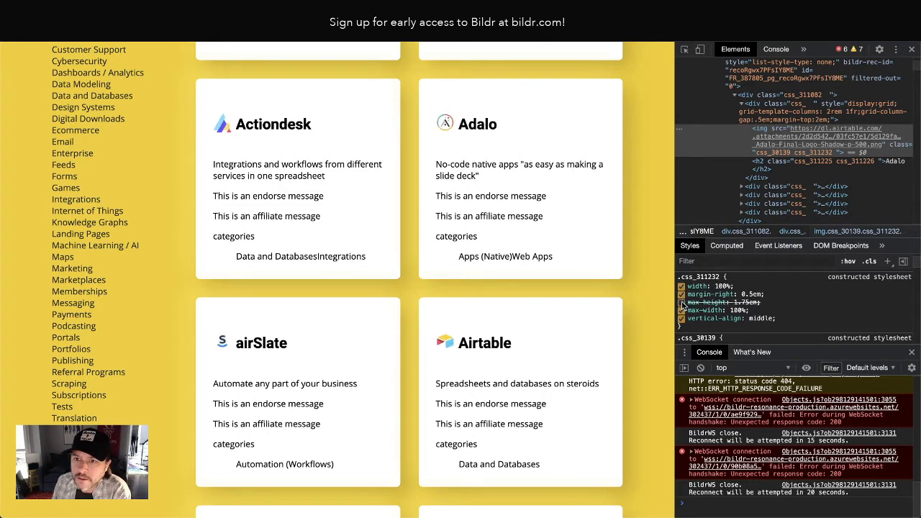
left_click(681, 302)
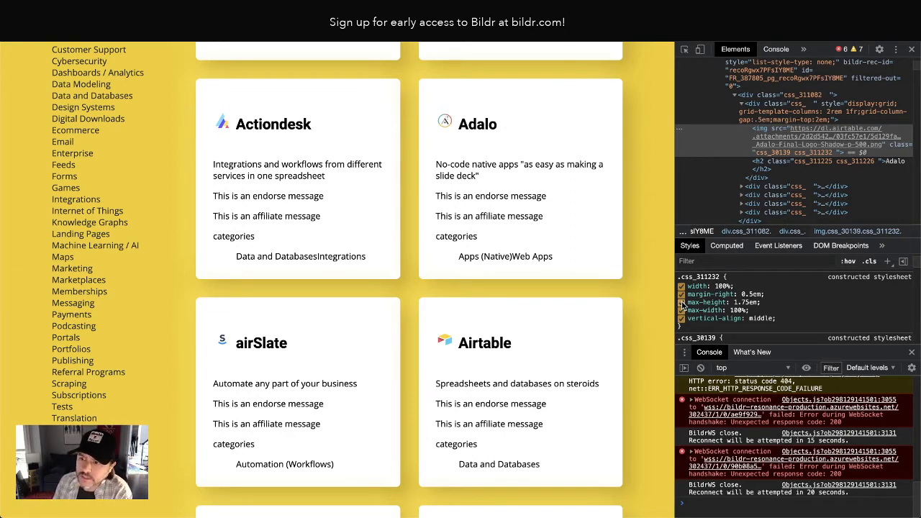
left_click(682, 302)
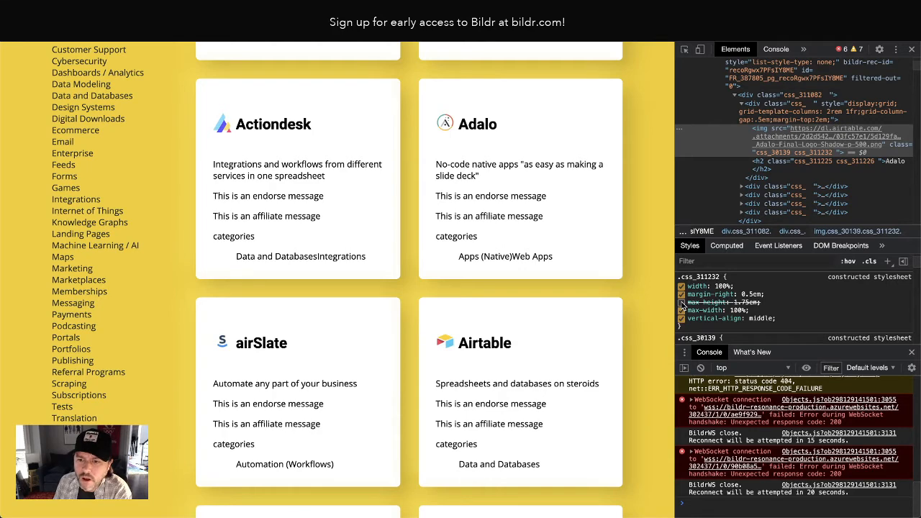
left_click(682, 302)
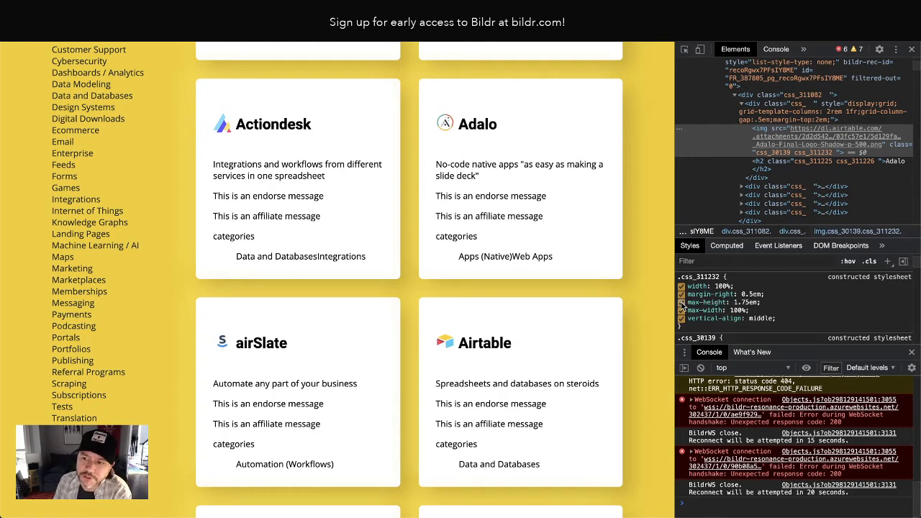
Examine the CSS rules of the Adalo logo on the original site, toggling its max-height rule off and on
key("ctrl+Tab")
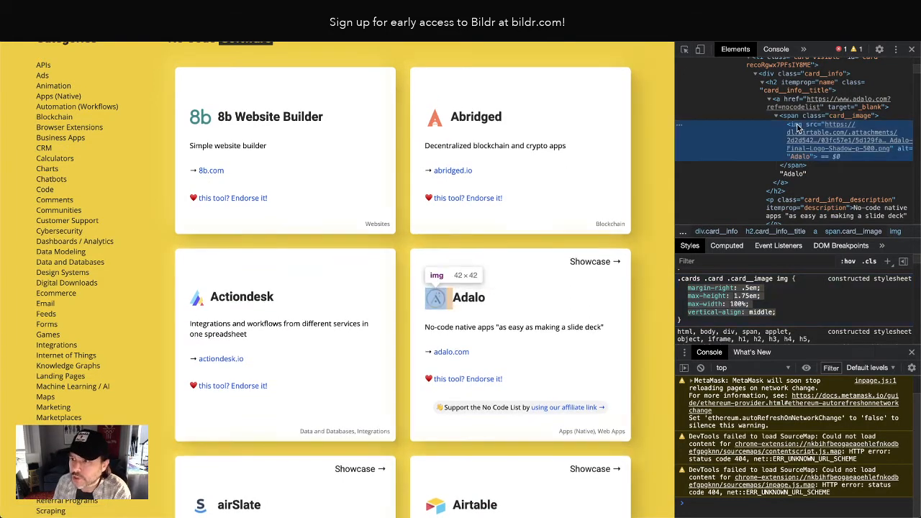
left_click(682, 296)
left_click(682, 296)
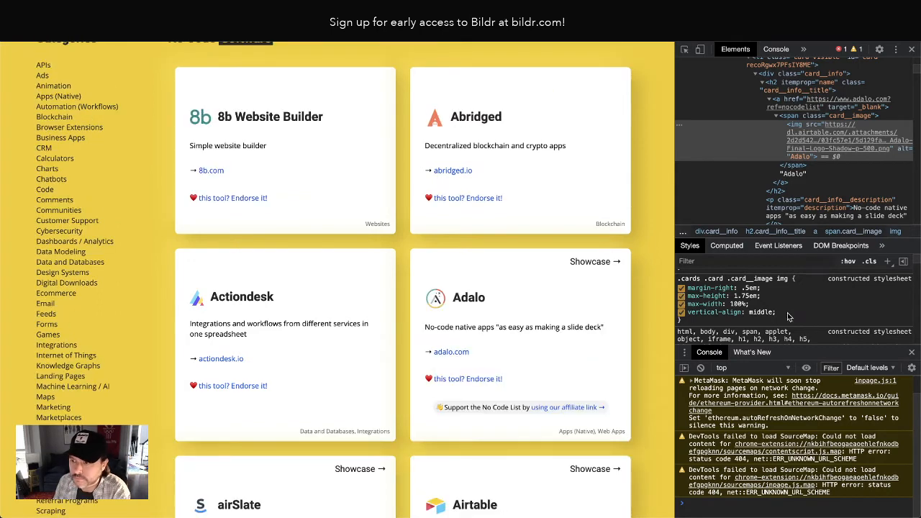
scroll(789, 315, "down", 2)
scroll(789, 316, "down", 4)
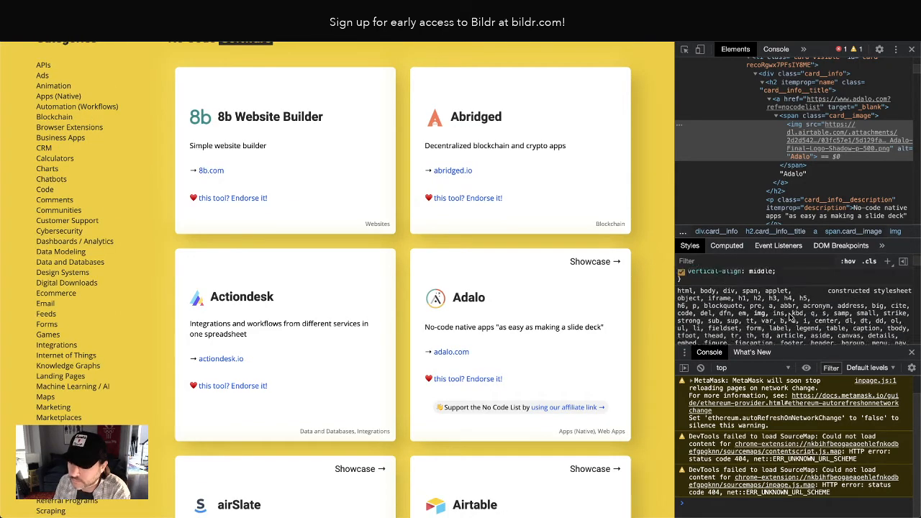
scroll(790, 306, "down", 2)
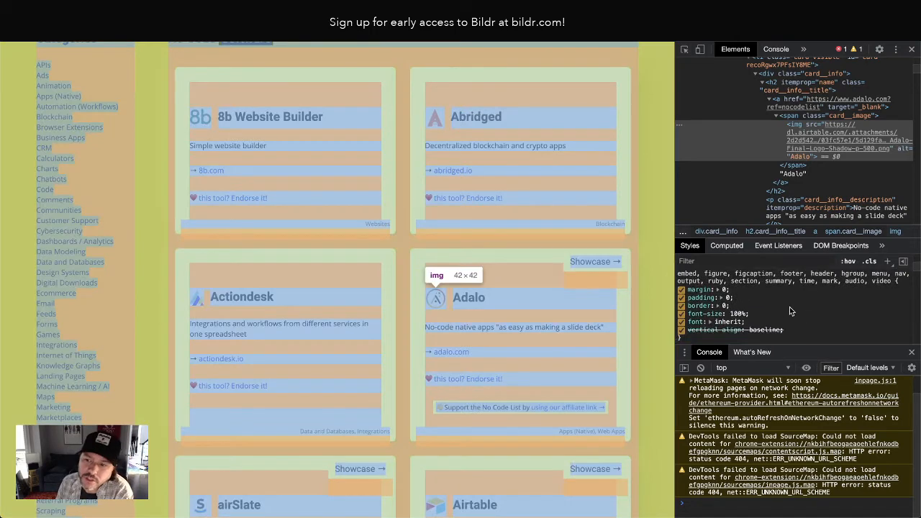
scroll(789, 307, "up", 6)
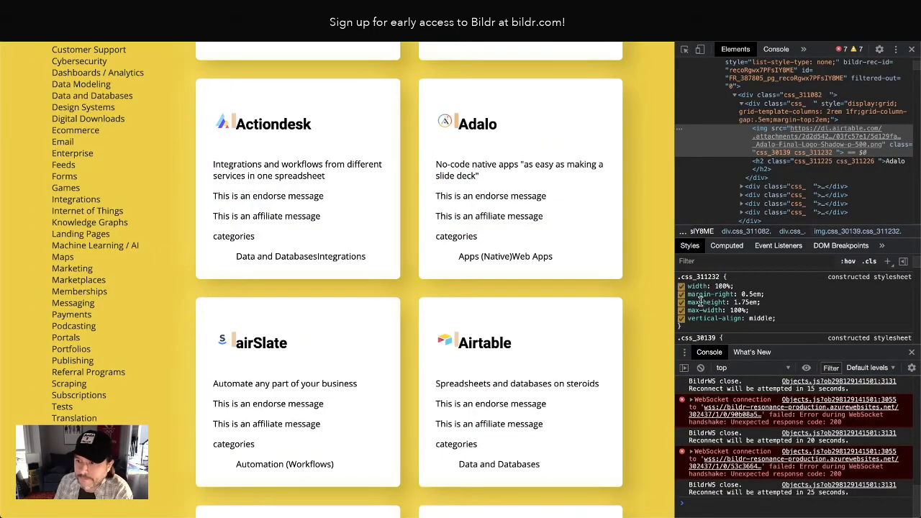
Try disabling max-height and width, together and width alone, in the rebuilt page's logo class
left_click(681, 303)
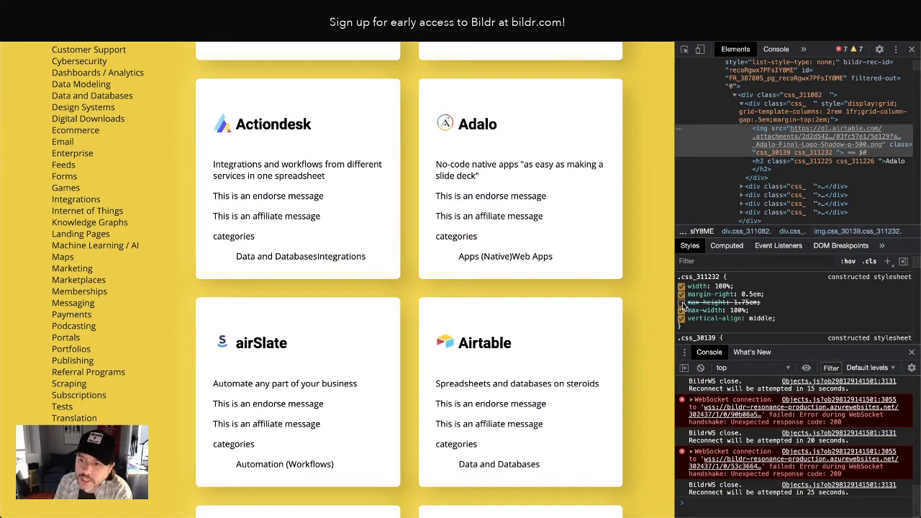
left_click(682, 287)
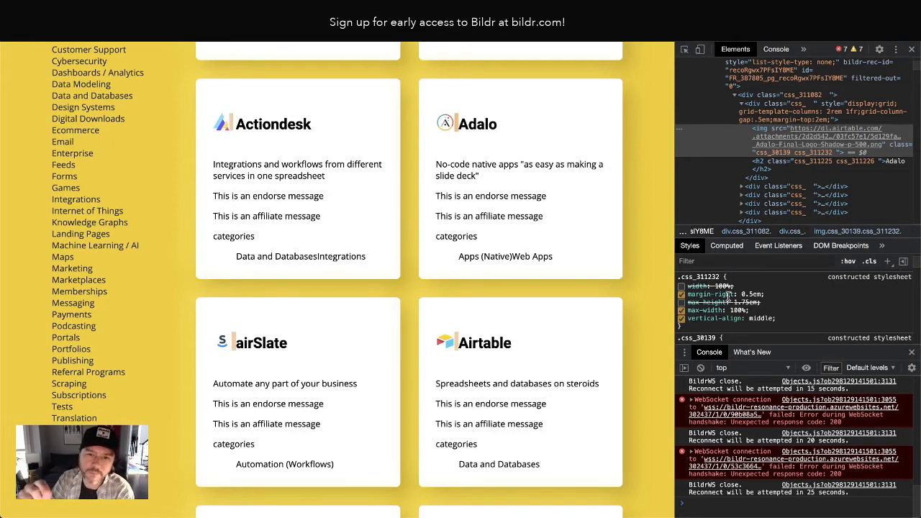
left_click(682, 287)
left_click(682, 302)
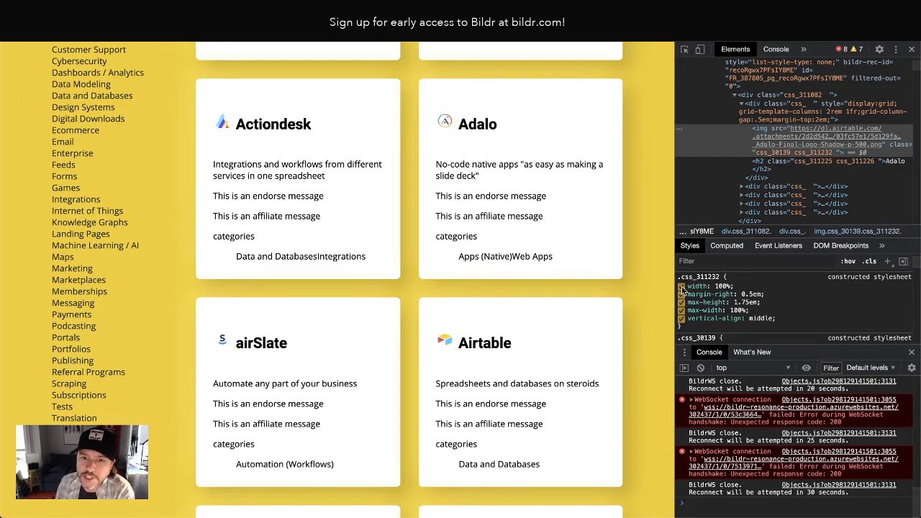
left_click(681, 286)
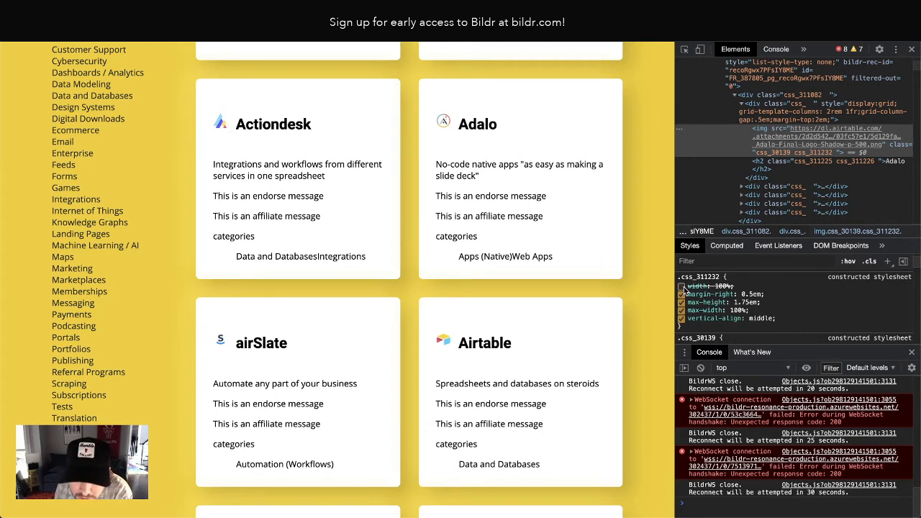
left_click(682, 286)
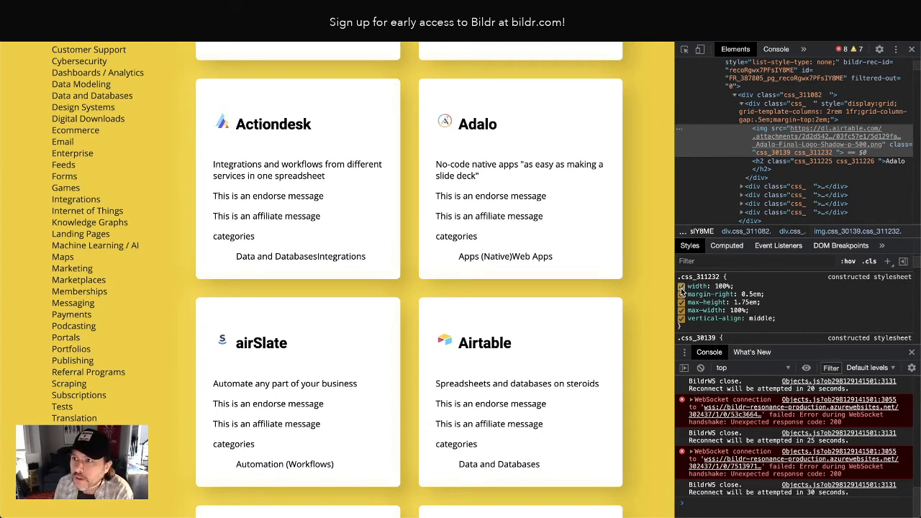
Disable both width 100% and max-height 1.75em in the rebuilt page's logo class and review the cards
left_click(682, 287)
left_click(682, 303)
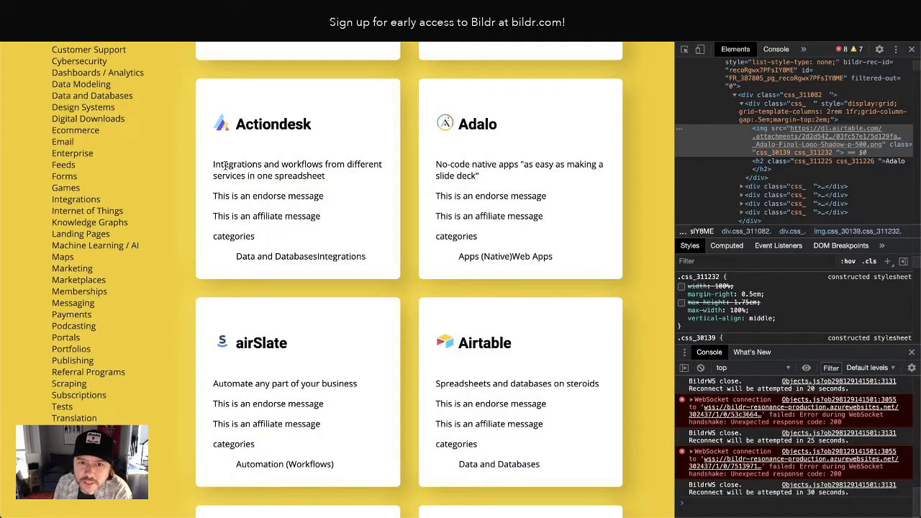
scroll(322, 59, "up", 3)
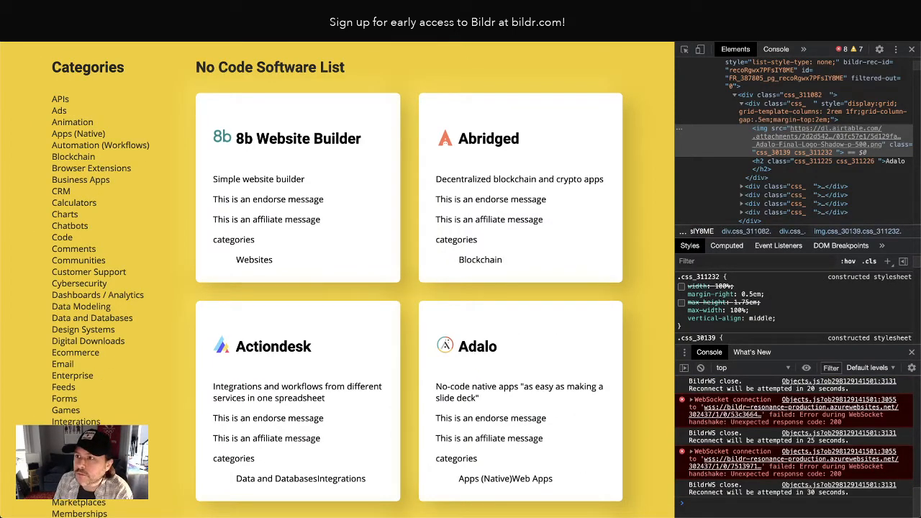
Turn on Do Not Disturb in the system notification centre and close it
left_click(911, 7)
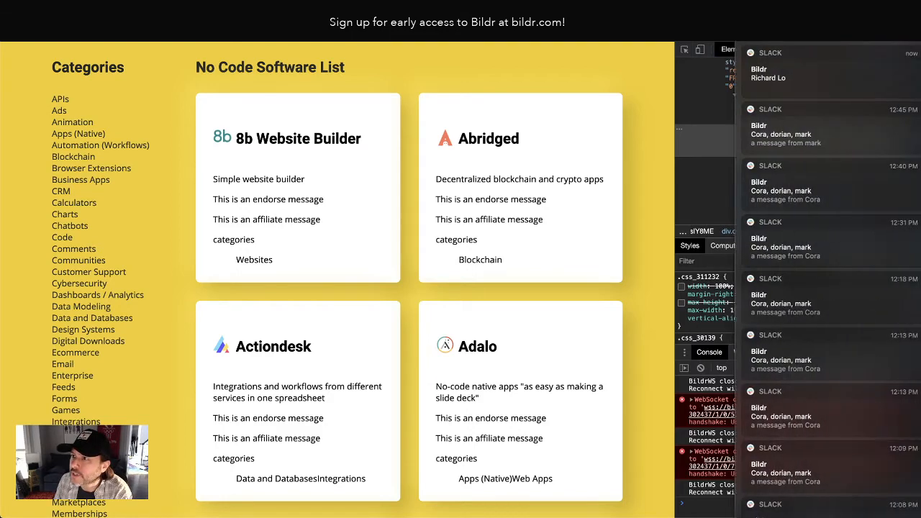
scroll(893, 87, "up", 2)
left_click(903, 67)
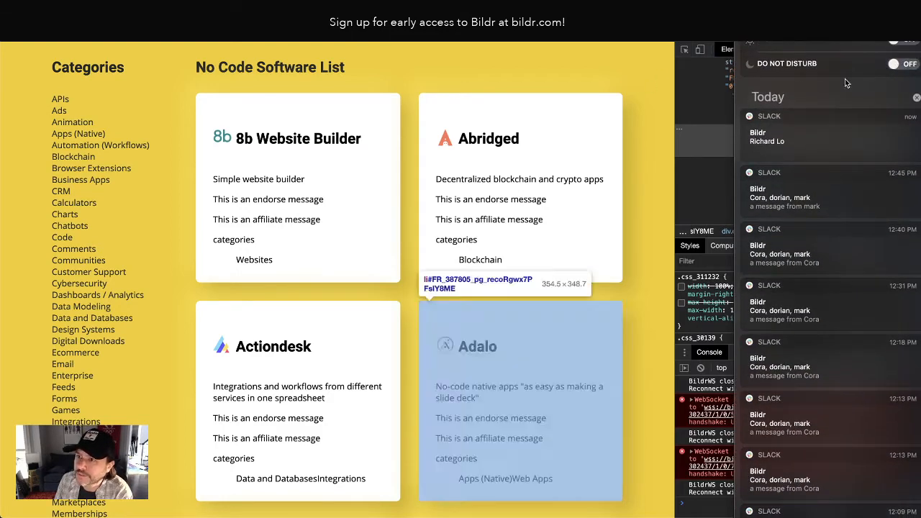
left_click(525, 59)
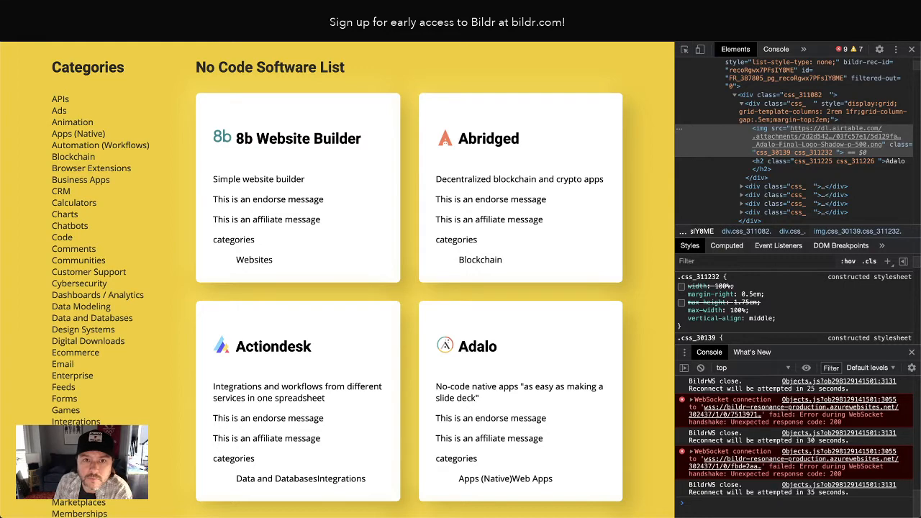
Check the original site's logos, switch to the Bildr editor, leave the Card - Image class and select Container - Image and Title
key("ctrl+Tab")
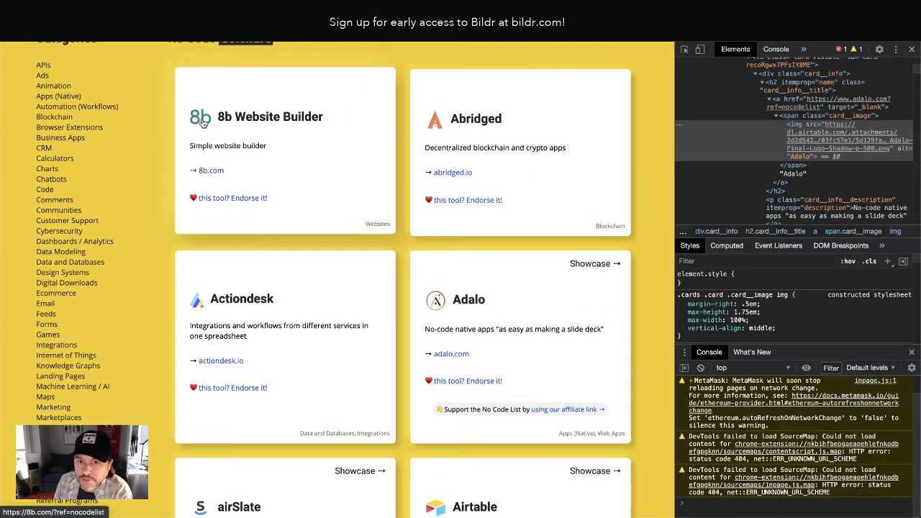
left_click(781, 75)
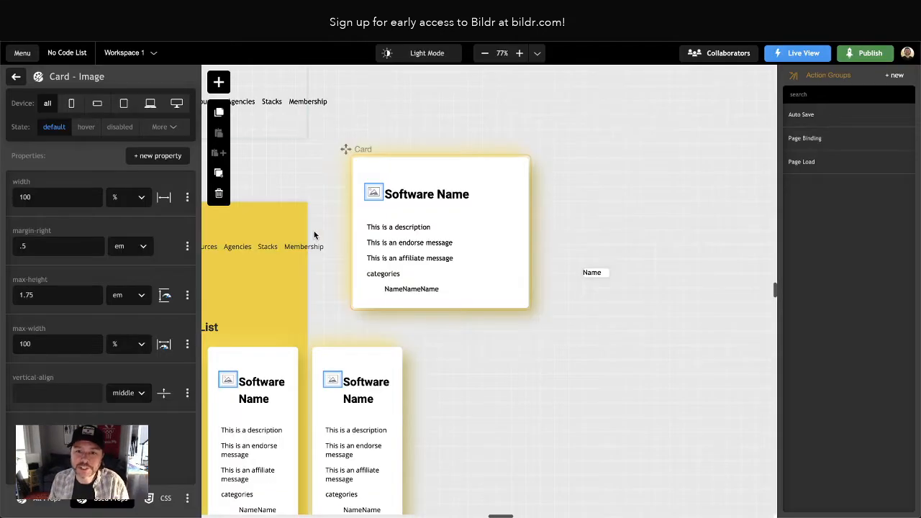
left_click(17, 76)
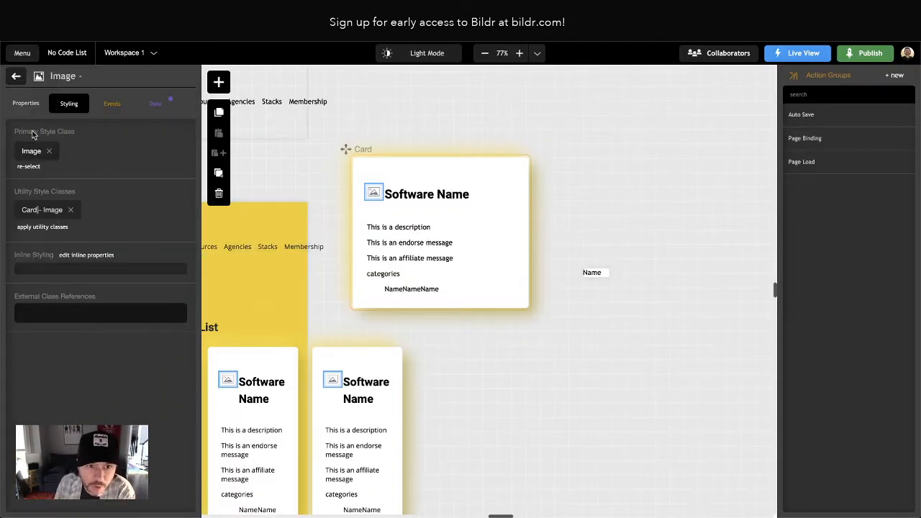
left_click(17, 76)
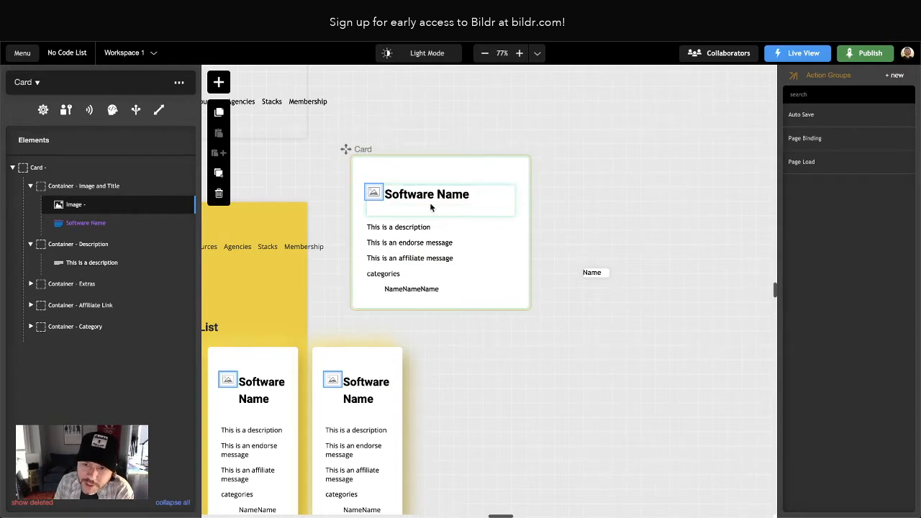
left_click(95, 187)
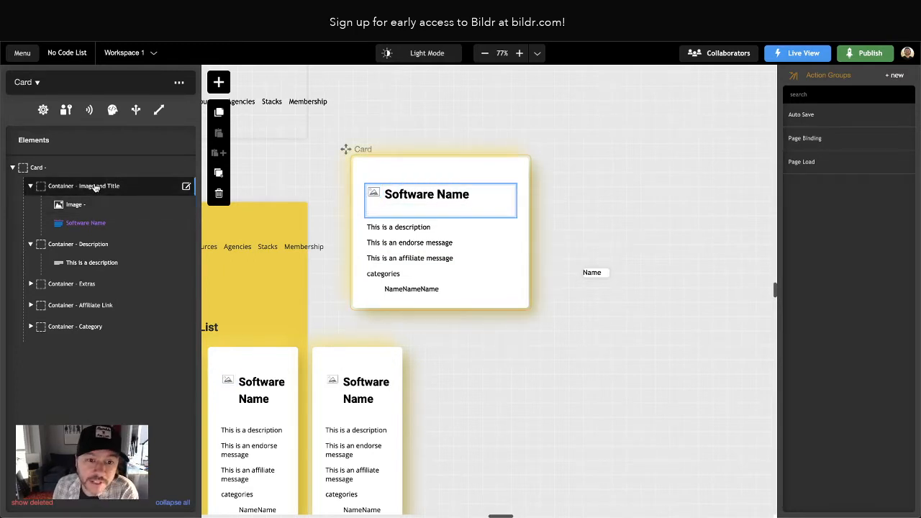
Examine the grid-template-columns and grid-column-gap settings in the inline style of Container - Image and Title
left_click(95, 187)
left_click(95, 249)
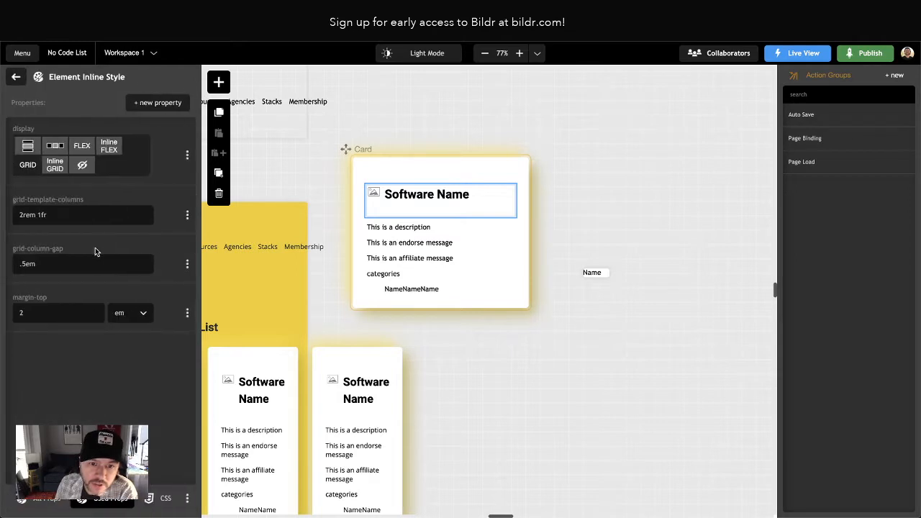
double_click(29, 216)
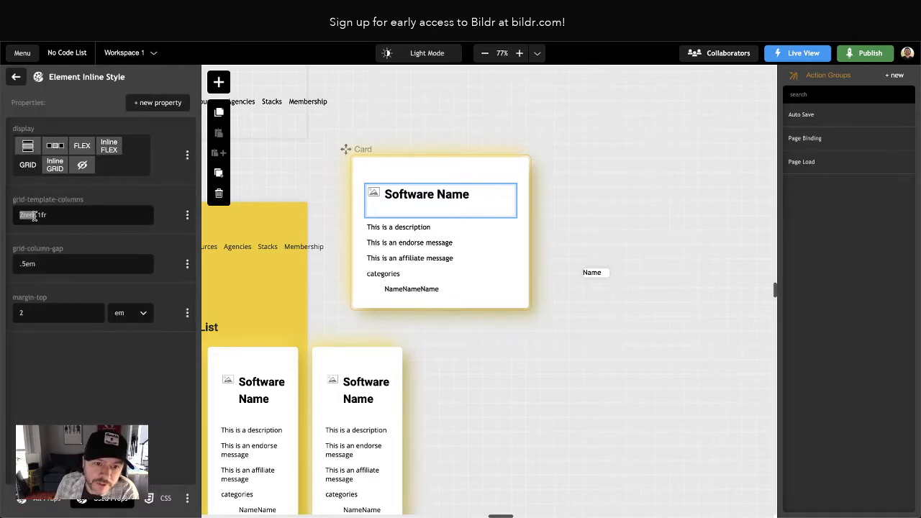
left_click_drag(36, 215, 58, 215)
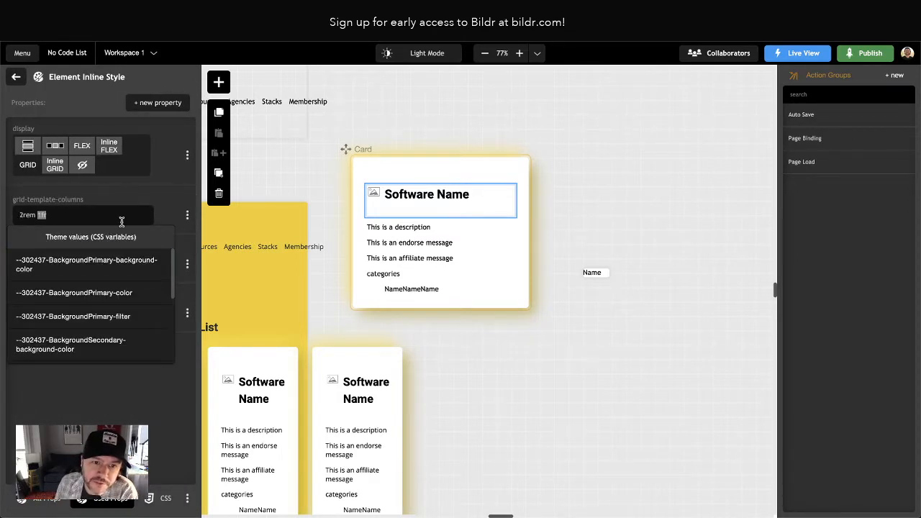
left_click(83, 214)
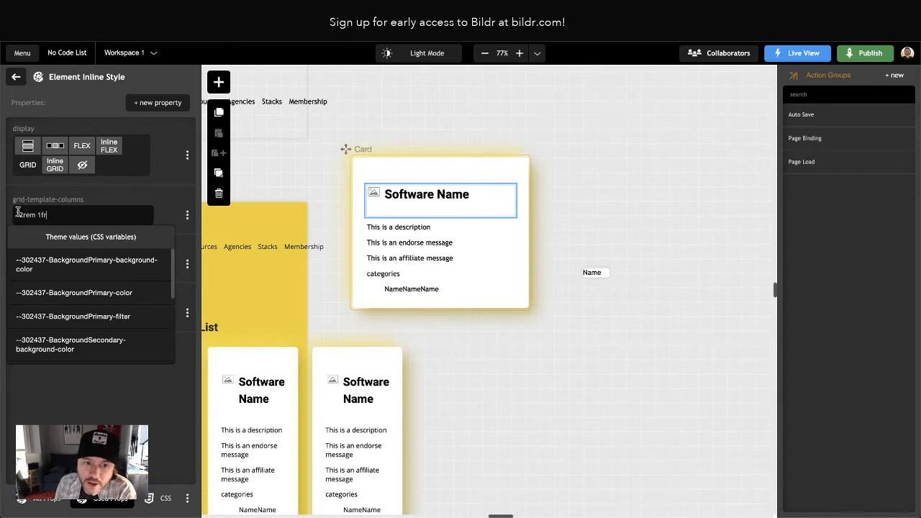
left_click(169, 194)
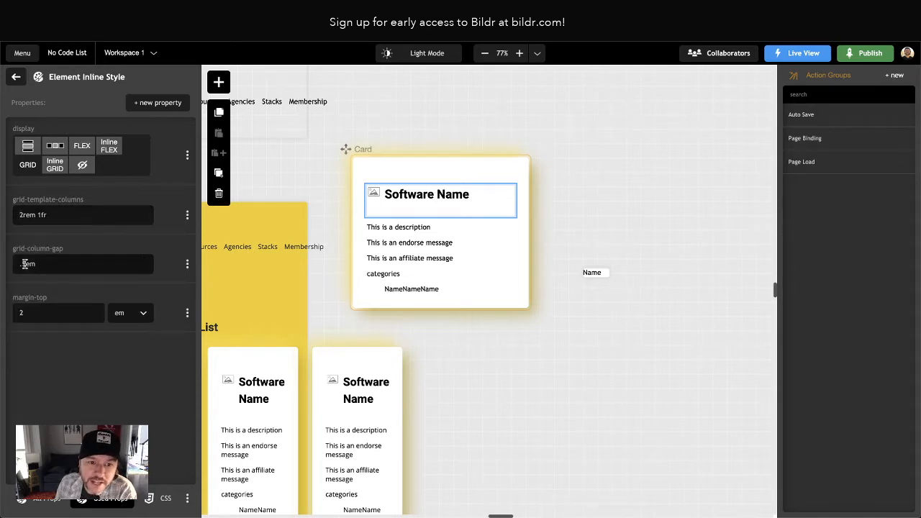
left_click(16, 76)
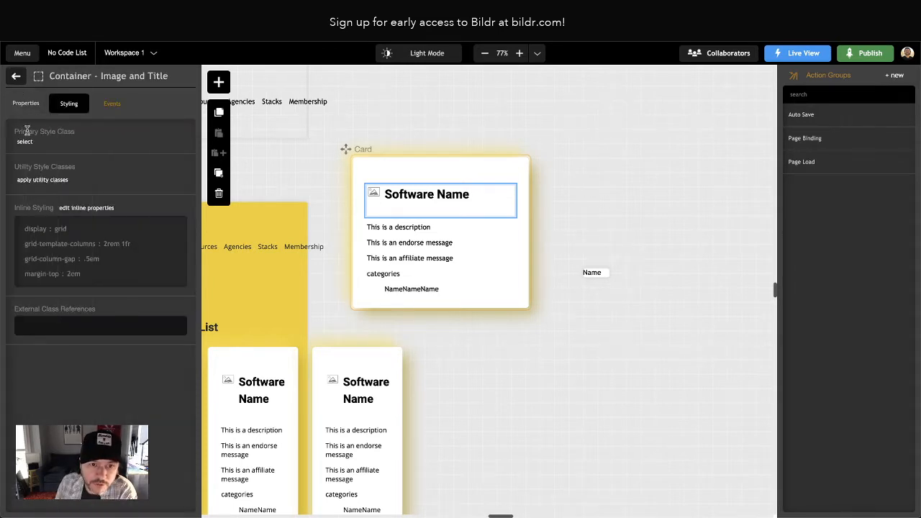
left_click(16, 77)
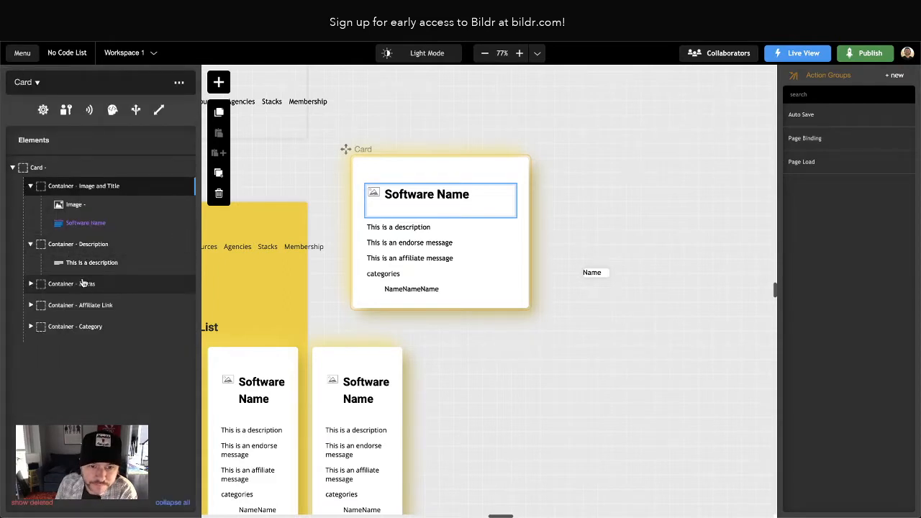
Delete the margin-right property from the Card - Image class on the card's image element
left_click(72, 204)
left_click(72, 205)
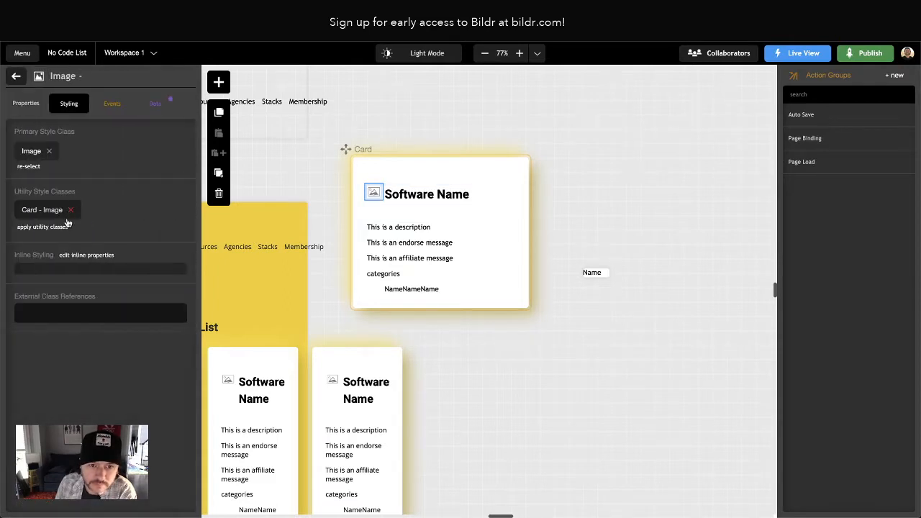
left_click(47, 211)
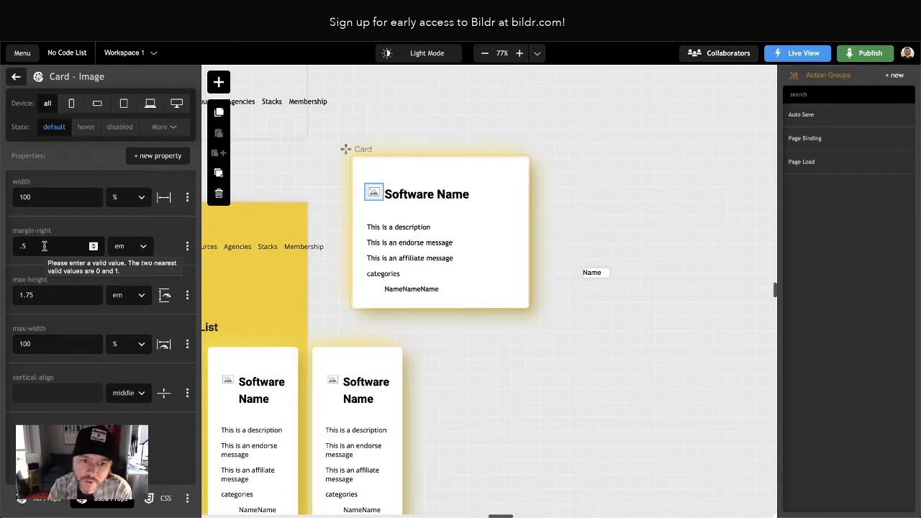
left_click(187, 246)
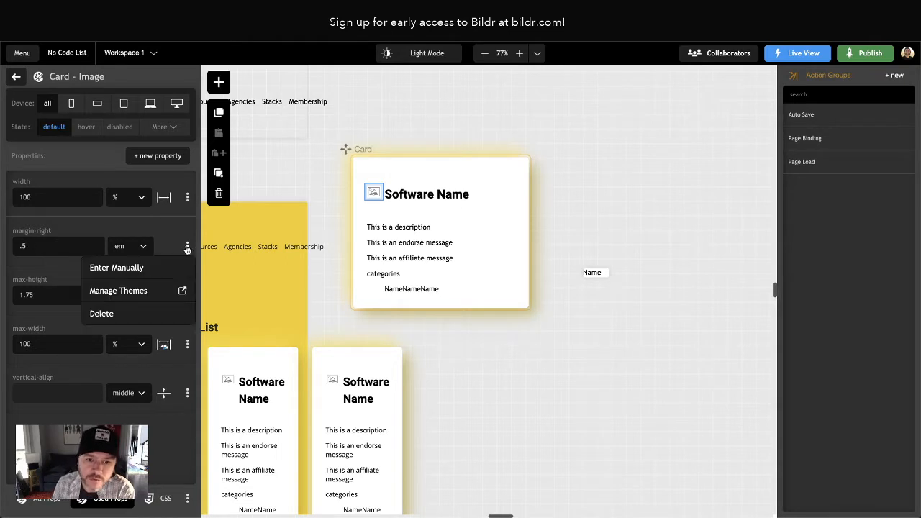
left_click(134, 320)
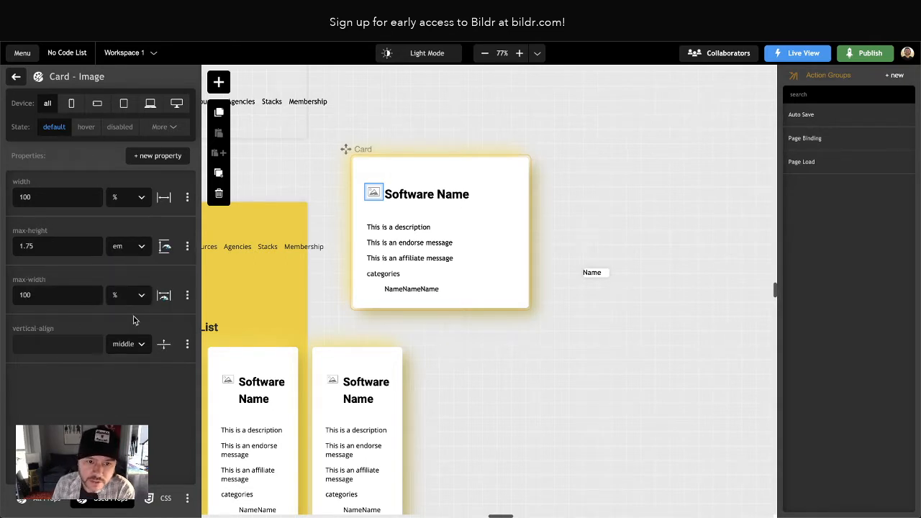
left_click(16, 78)
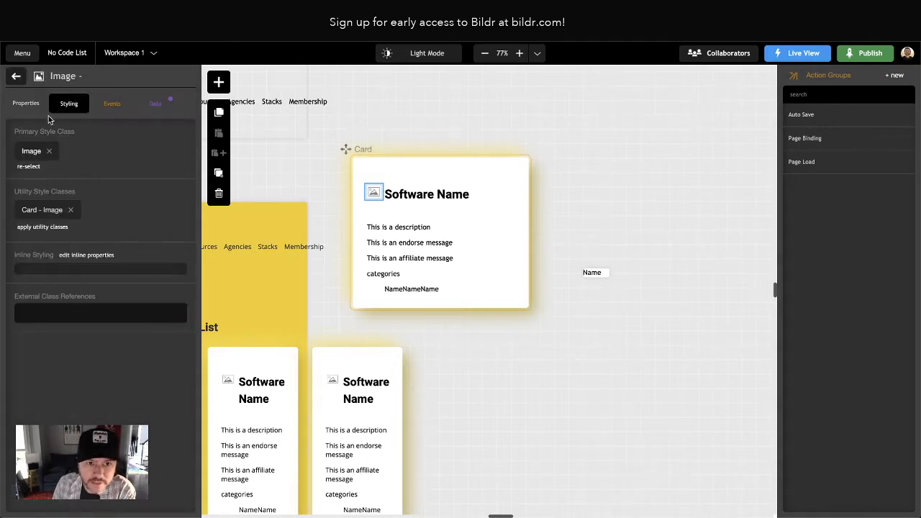
left_click(13, 80)
Reload the rebuilt page, close its developer tools to check the cards at full width, and return to the Bildr editor
left_click(72, 184)
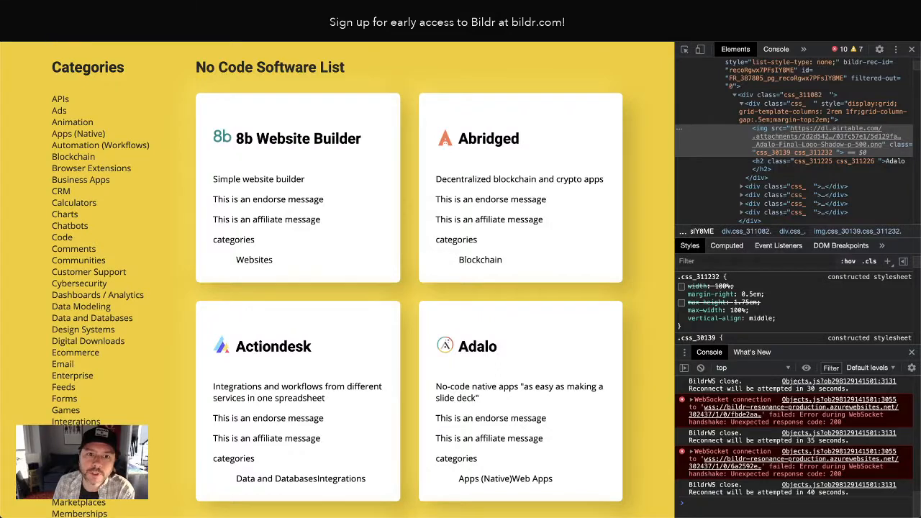
key("super+r")
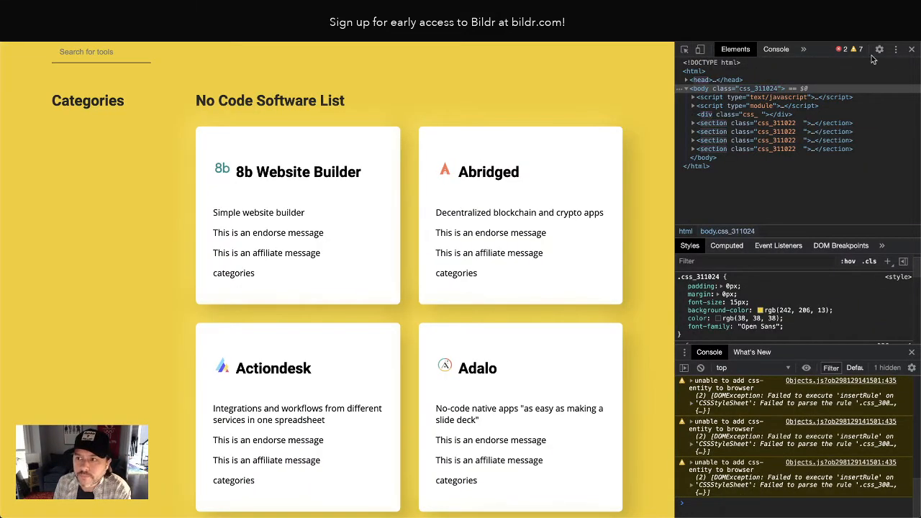
key("super+alt+i")
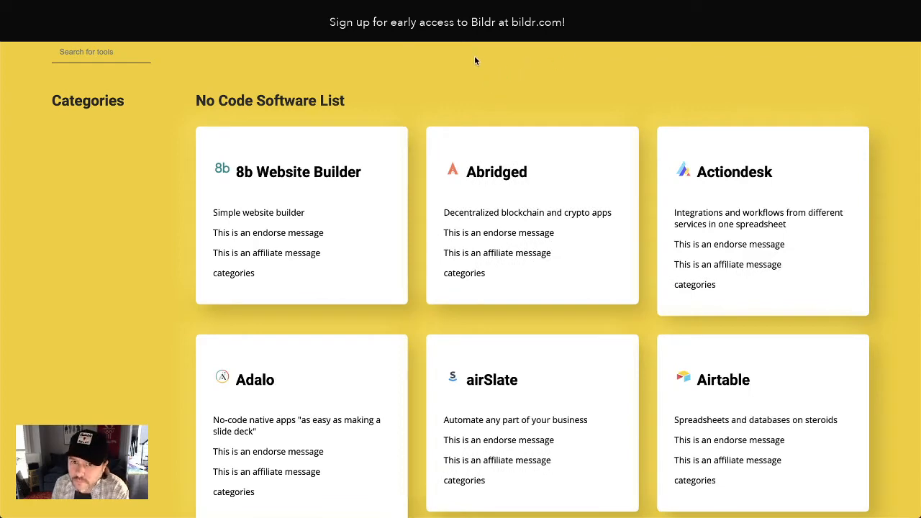
key("ctrl+shift+Tab")
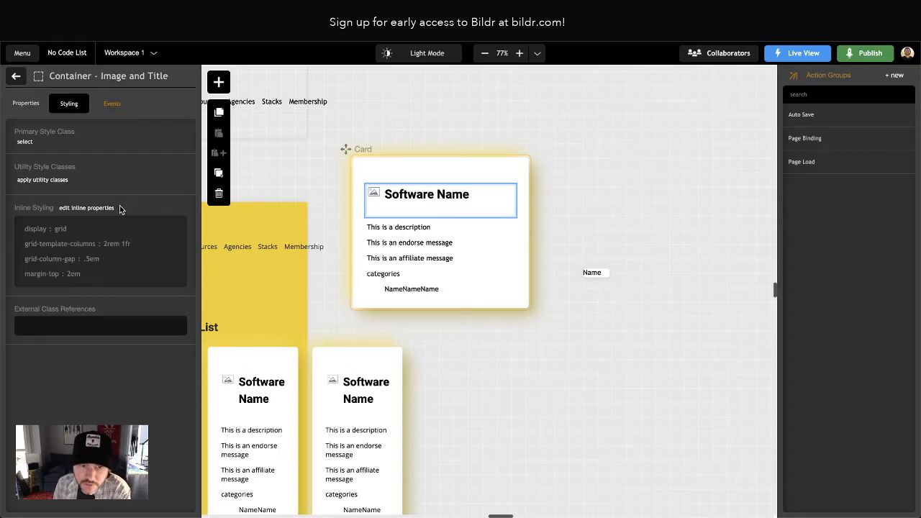
Delete the width and max-height properties from the Card - Image class on the card's image
left_click(15, 76)
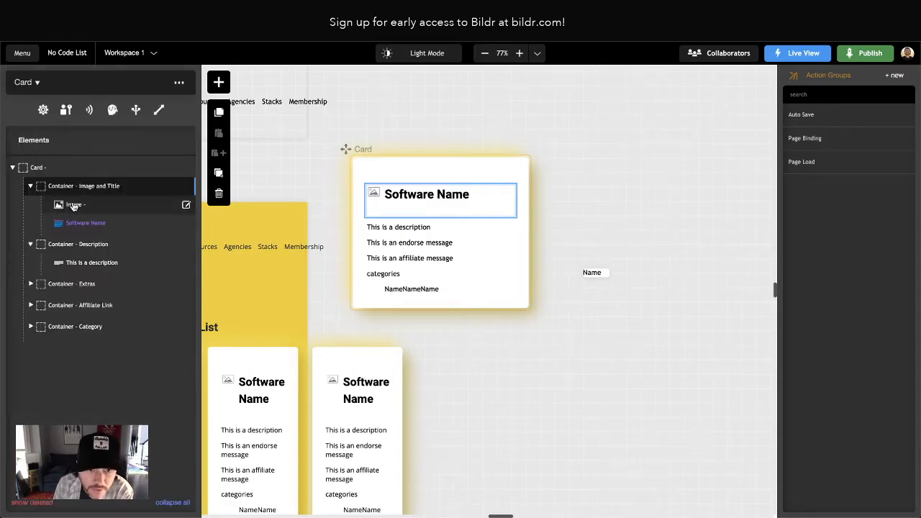
double_click(72, 205)
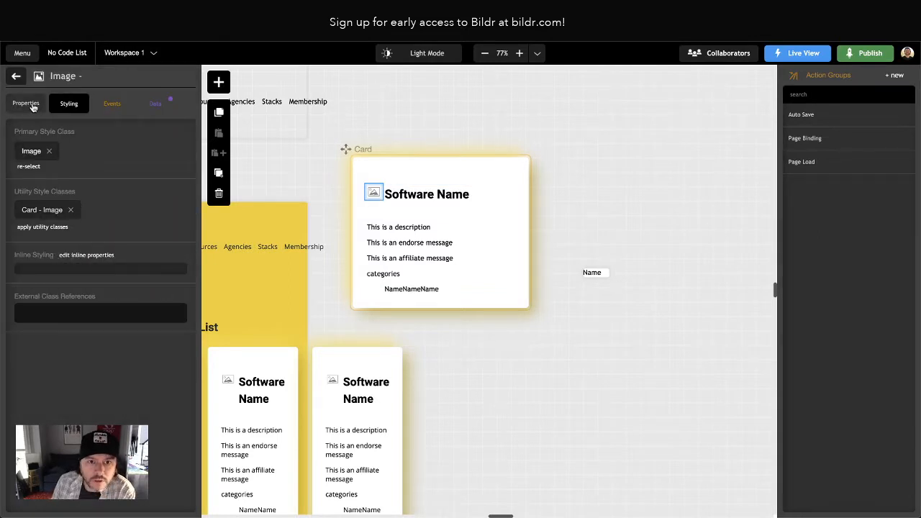
left_click(32, 107)
left_click(65, 108)
left_click(43, 215)
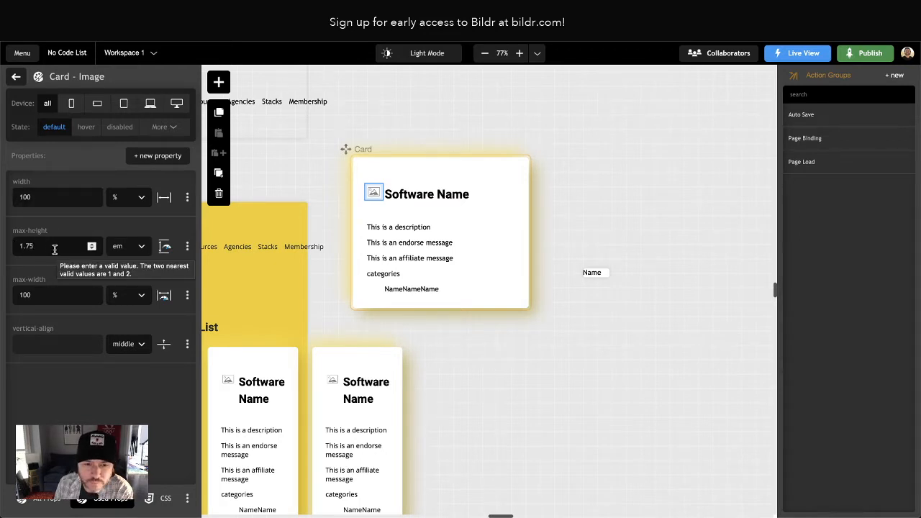
left_click(187, 198)
left_click(188, 198)
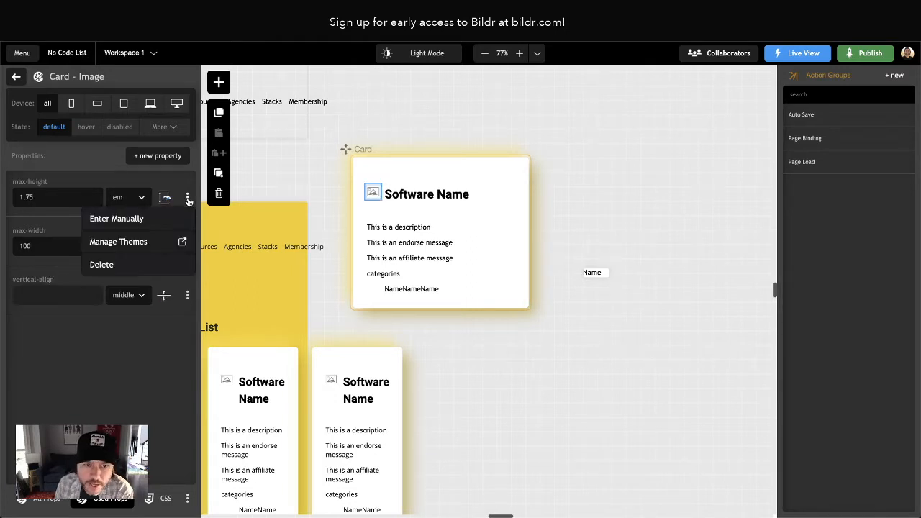
left_click(117, 263)
Reload the rebuilt page and compare its card logos with the original site
left_click(144, 13)
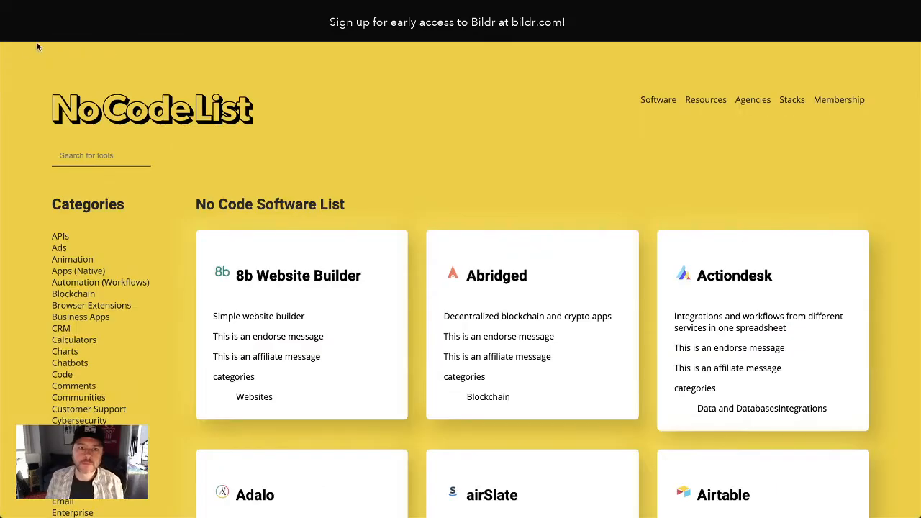
left_click(62, 38)
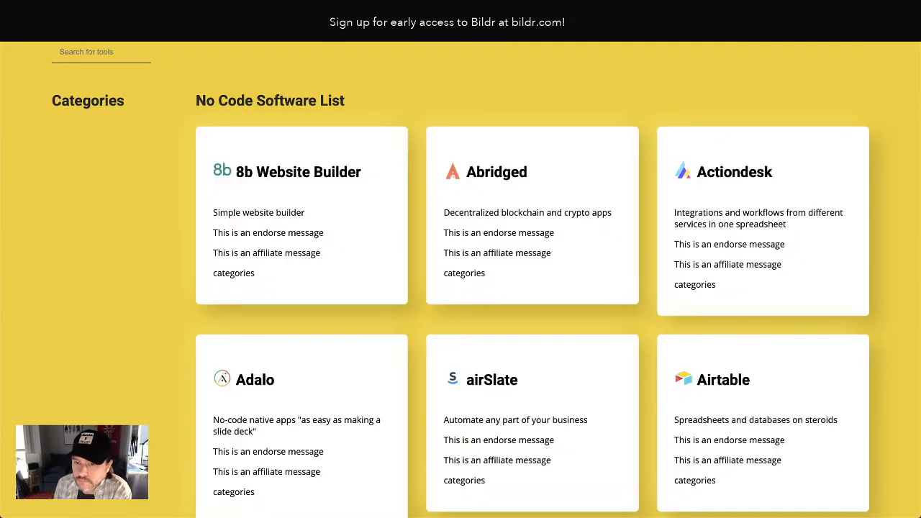
key("ctrl+Tab")
key("ctrl+shift+Tab")
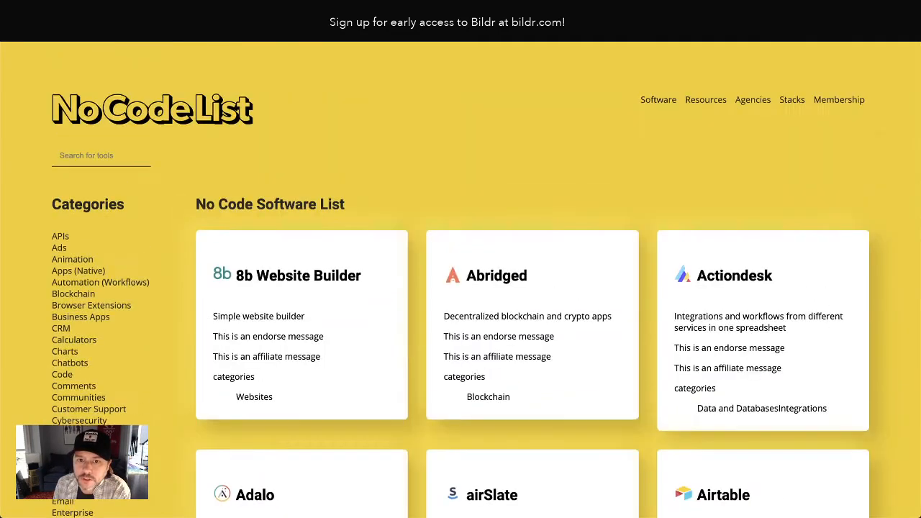
Review the logo sizes and alignment of the software cards down the rebuilt page's list
key("ctrl+Tab")
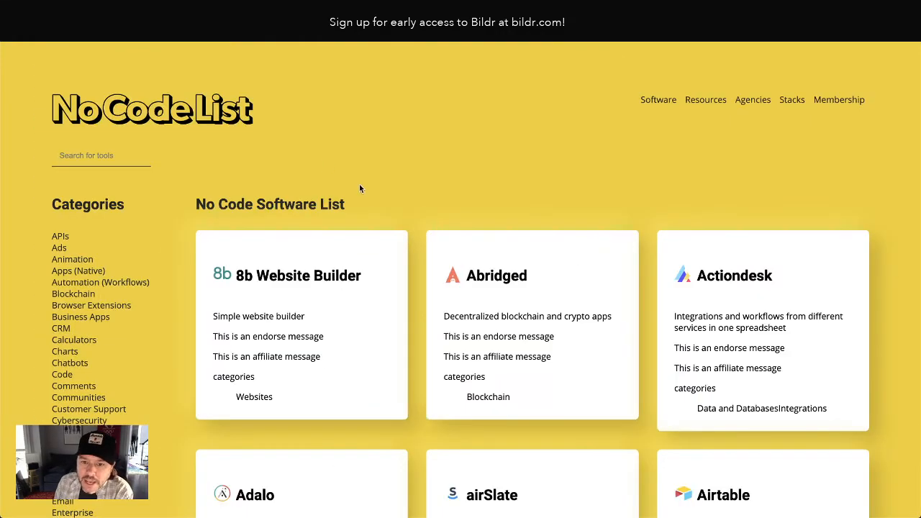
scroll(365, 224, "down", 6)
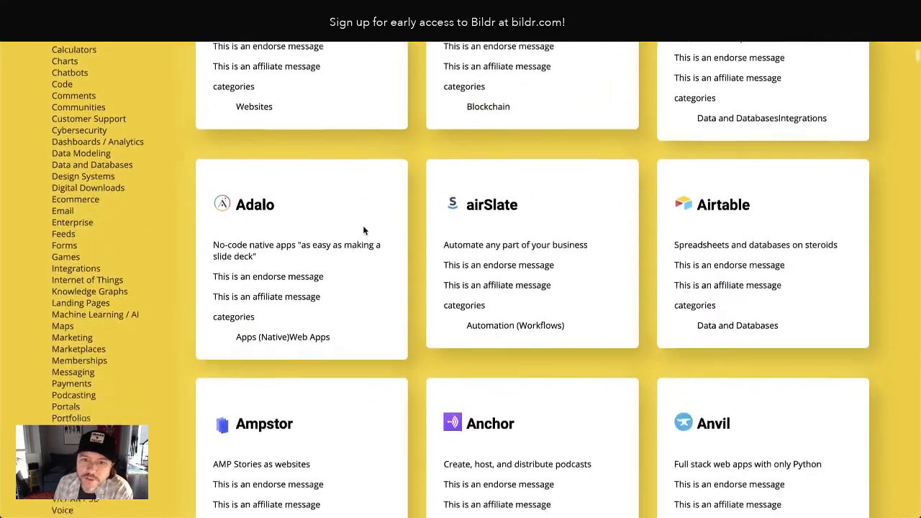
scroll(363, 228, "down", 3)
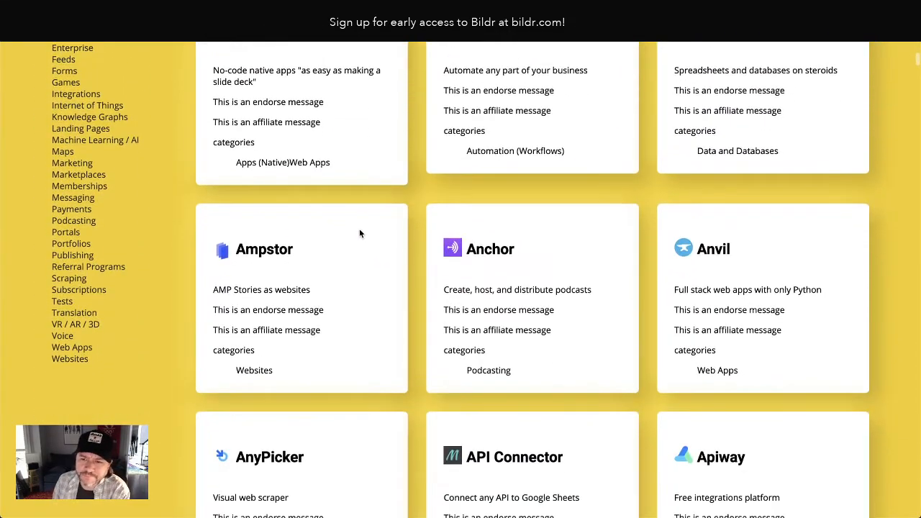
scroll(362, 236, "down", 1)
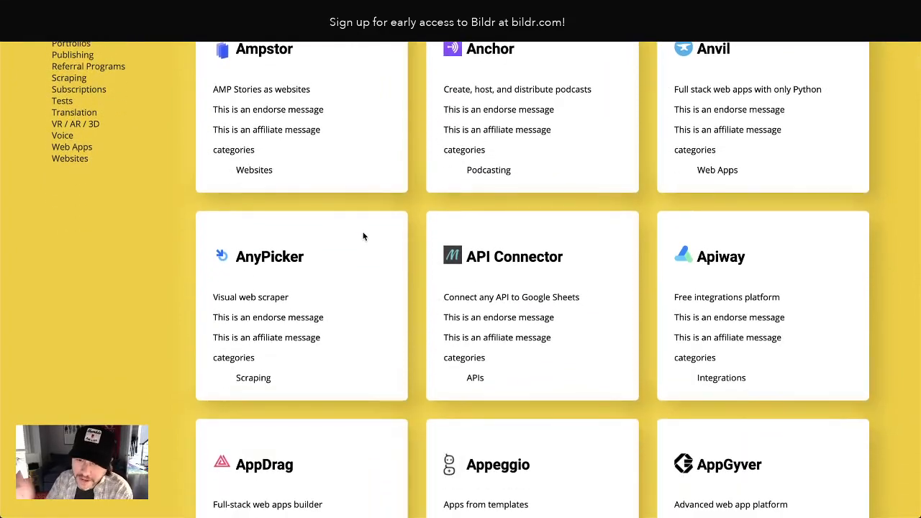
scroll(388, 292, "down", 5)
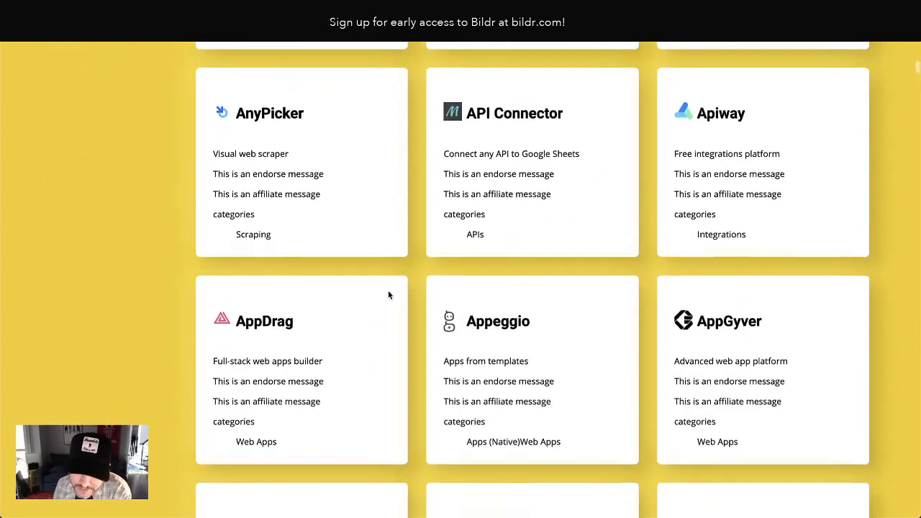
scroll(388, 294, "up", 15)
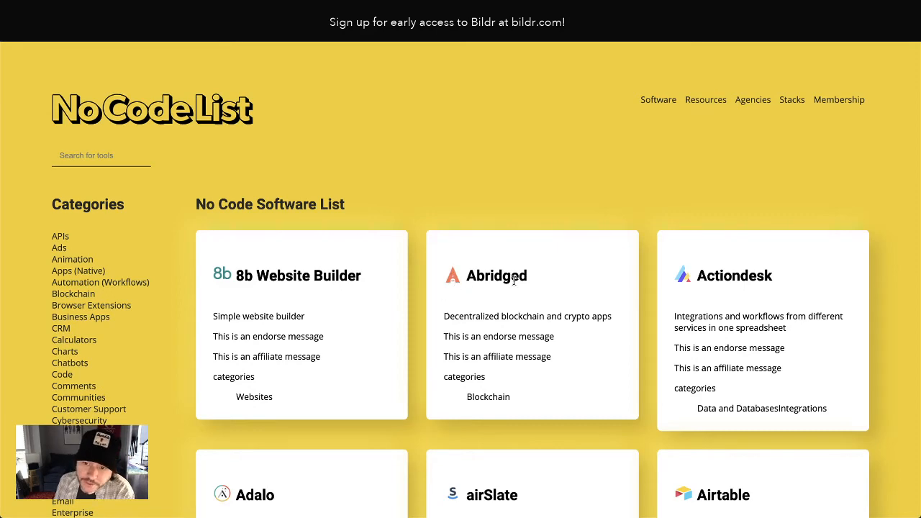
Switch to the original site and inspect the CSS rules of the 8b Website Builder card's h2 title
scroll(693, 300, "down", 2)
scroll(693, 300, "down", 1)
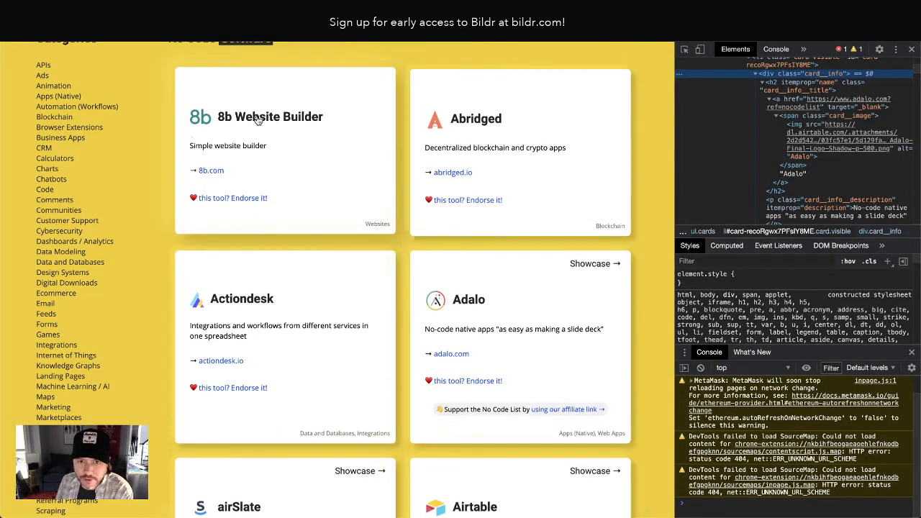
right_click(259, 117)
left_click(291, 295)
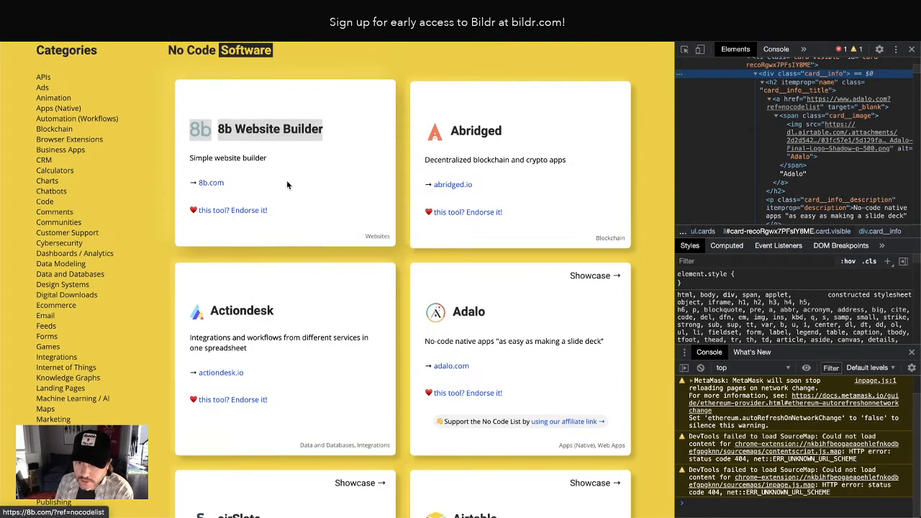
left_click(776, 123)
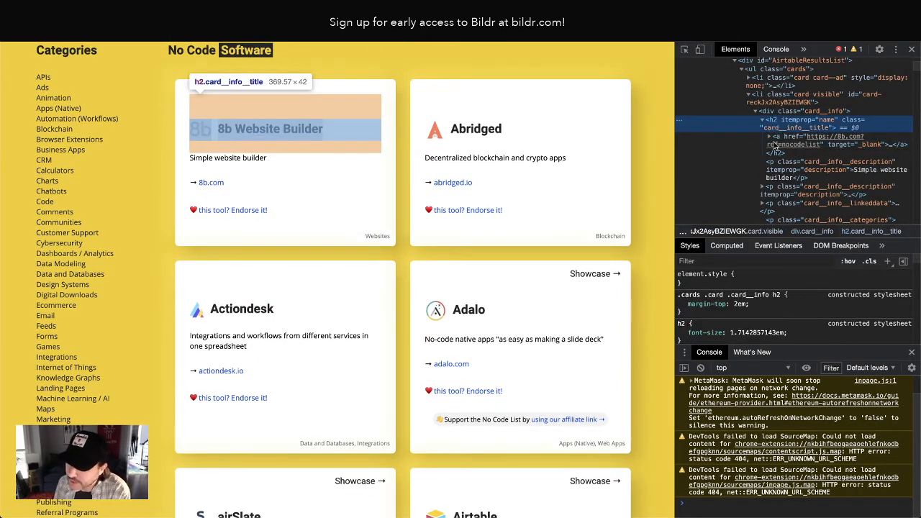
scroll(777, 281, "down", 1)
scroll(777, 280, "down", 2)
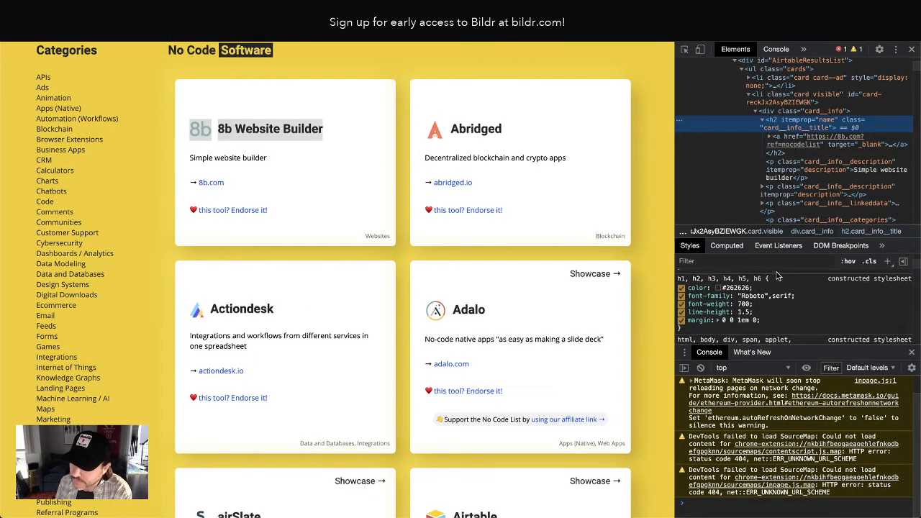
scroll(777, 281, "down", 3)
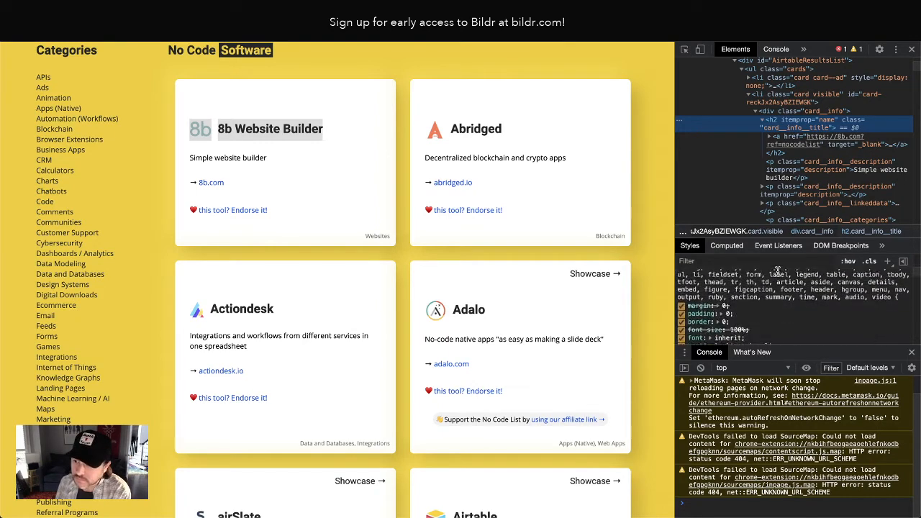
scroll(777, 281, "up", 6)
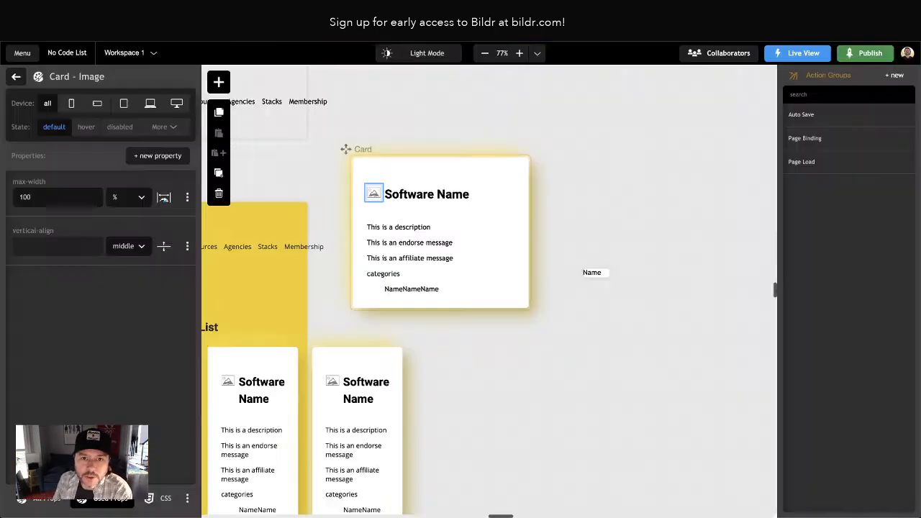
Add an align-items property set to center to the inline styling of the card's Container - Image and Title
left_click(154, 155)
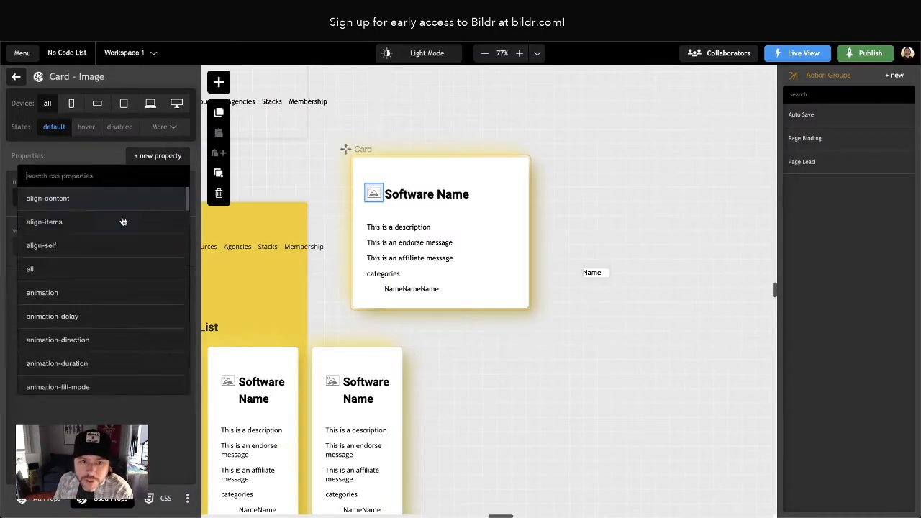
key("Escape")
left_click(16, 77)
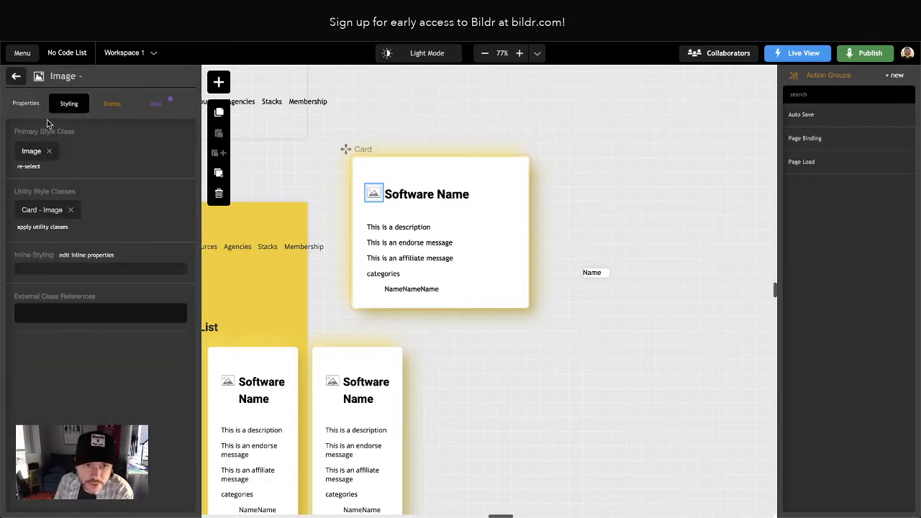
left_click(17, 77)
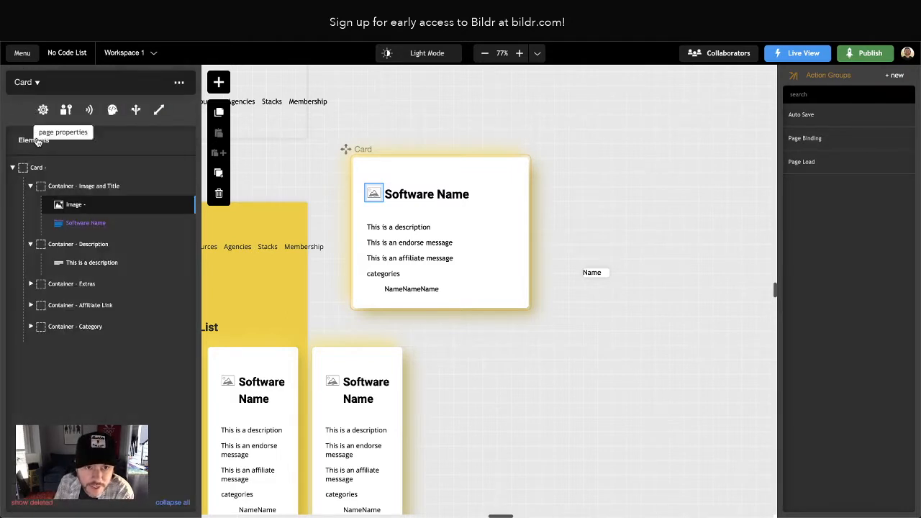
left_click(57, 188)
left_click(77, 188)
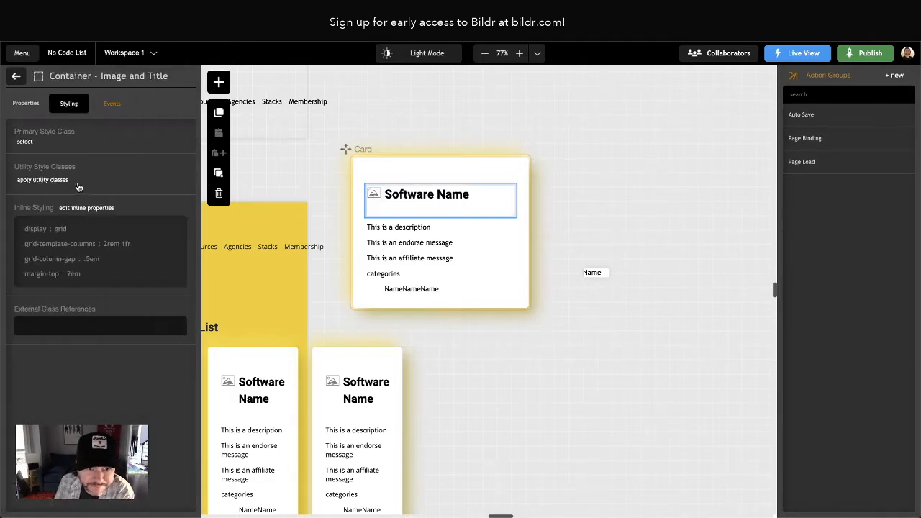
left_click(142, 264)
left_click(149, 104)
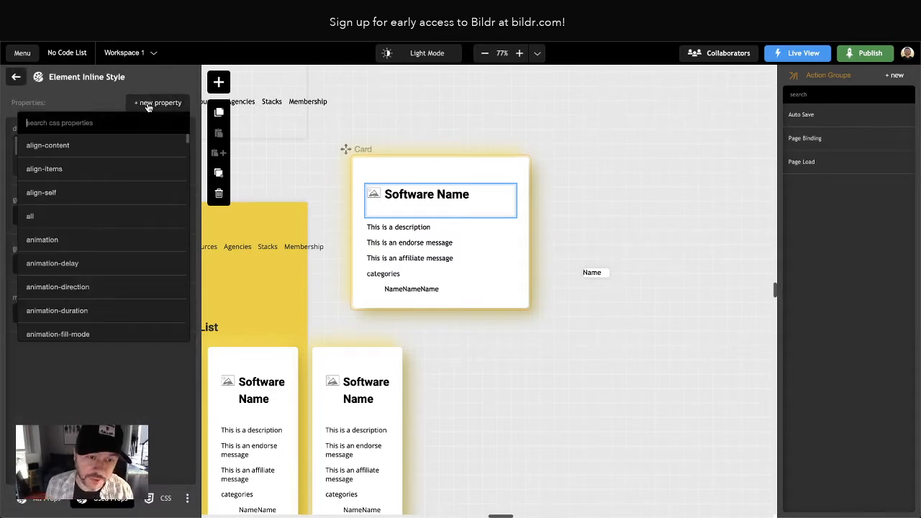
type("align")
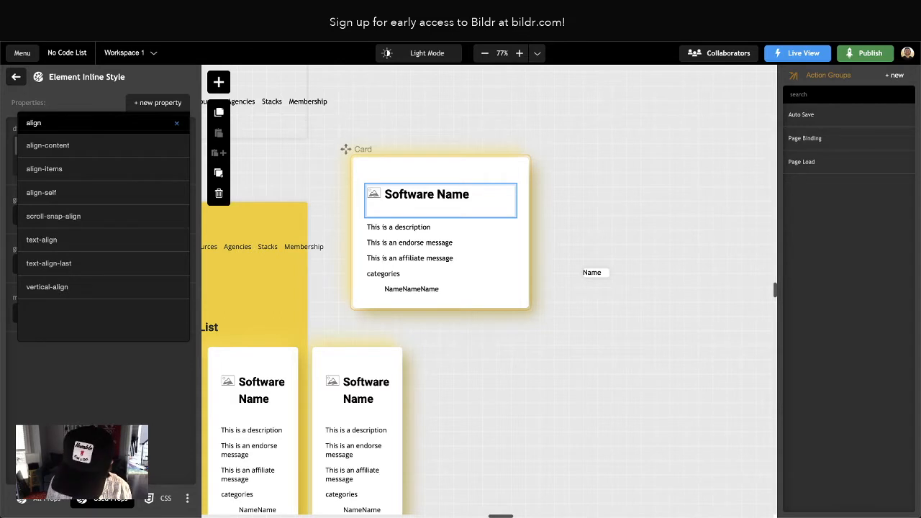
type("-items")
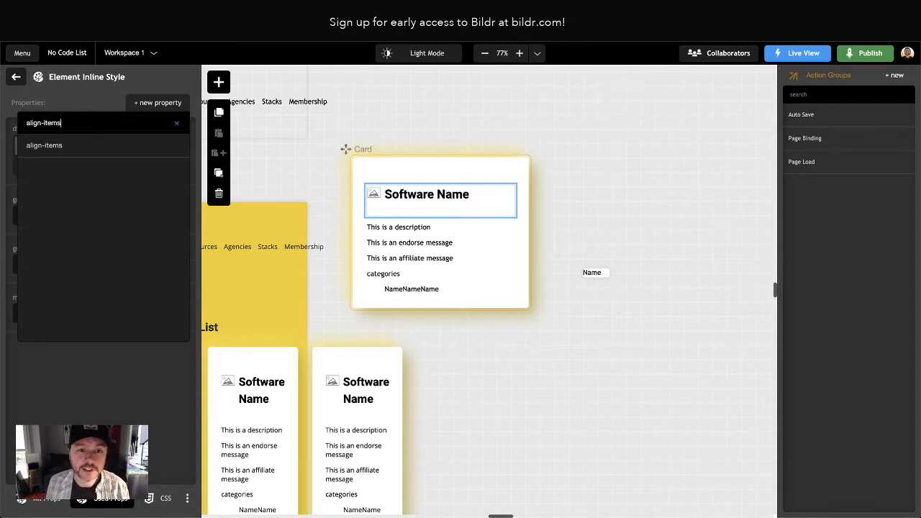
left_click(73, 147)
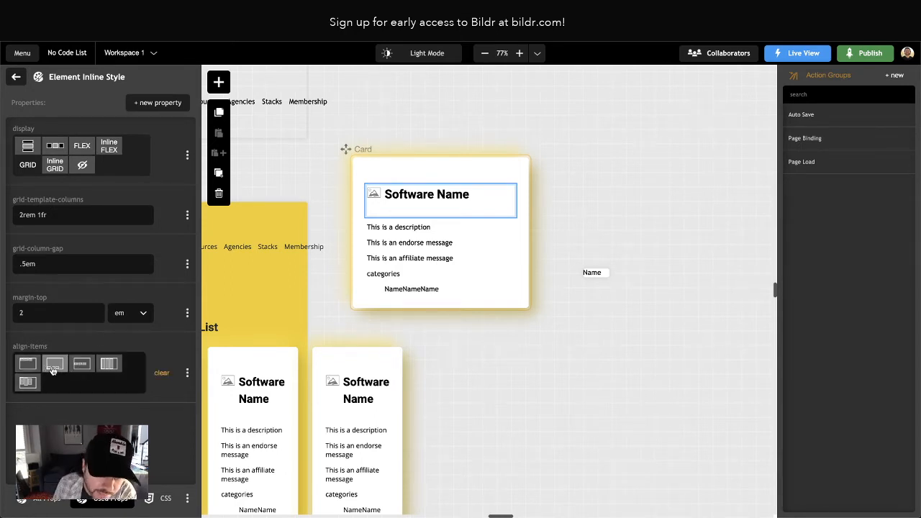
left_click(82, 366)
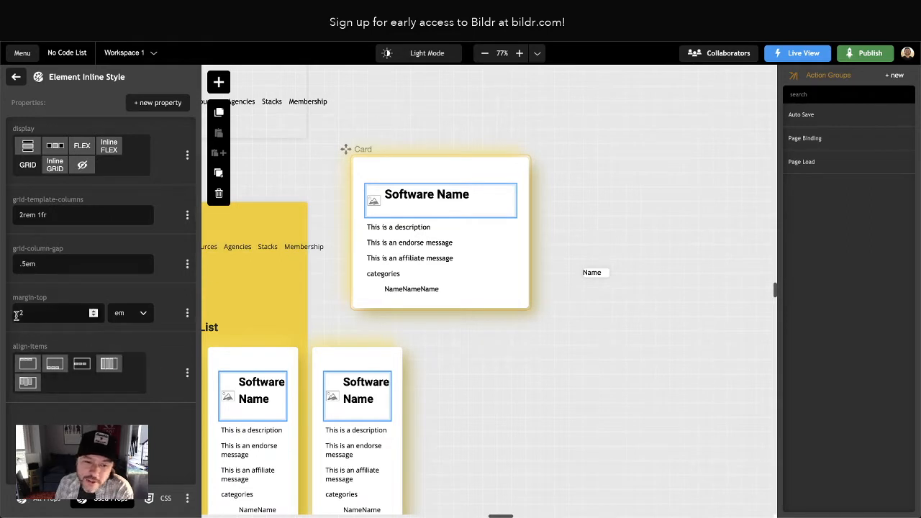
Add a margin-bottom of 0 px to the inline styling of the card's Software Name heading
left_click(393, 193)
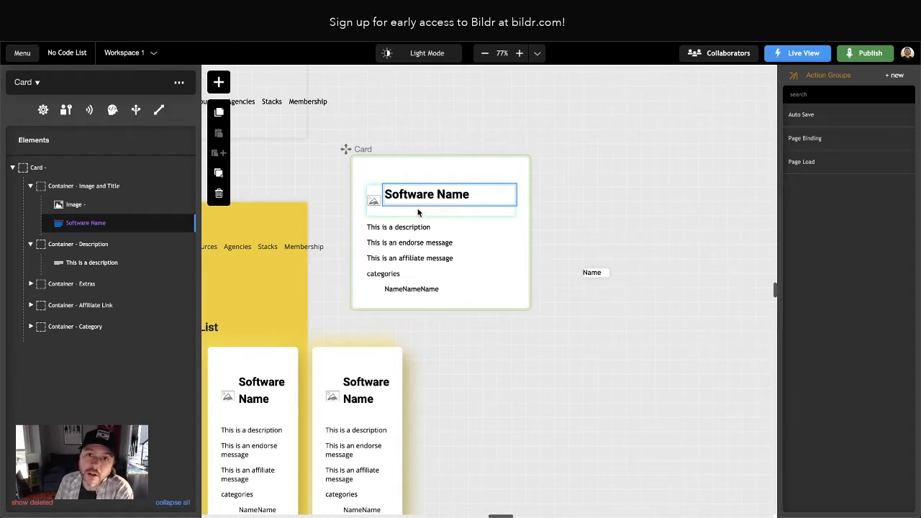
left_click(90, 223)
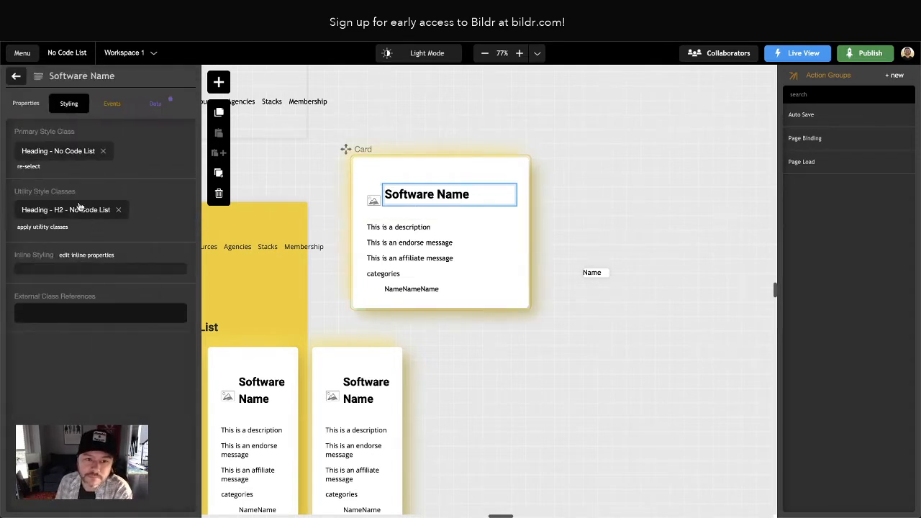
left_click(52, 154)
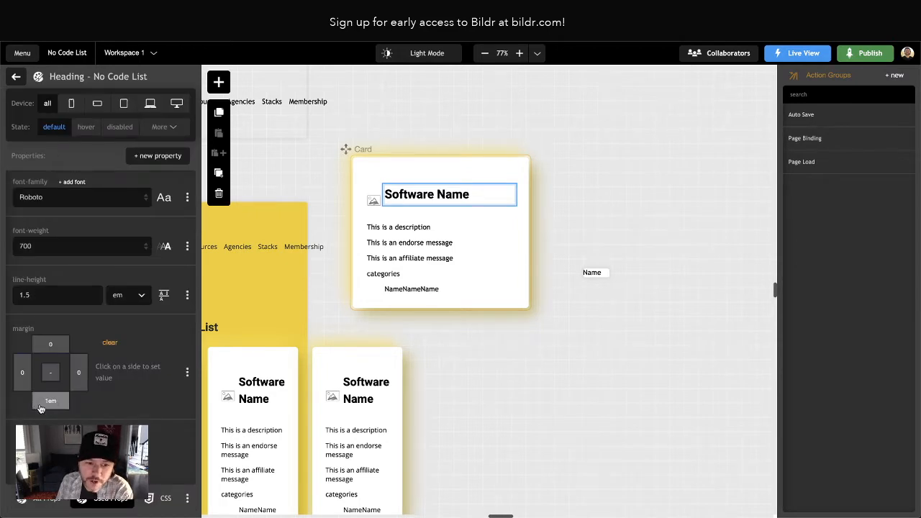
left_click(16, 76)
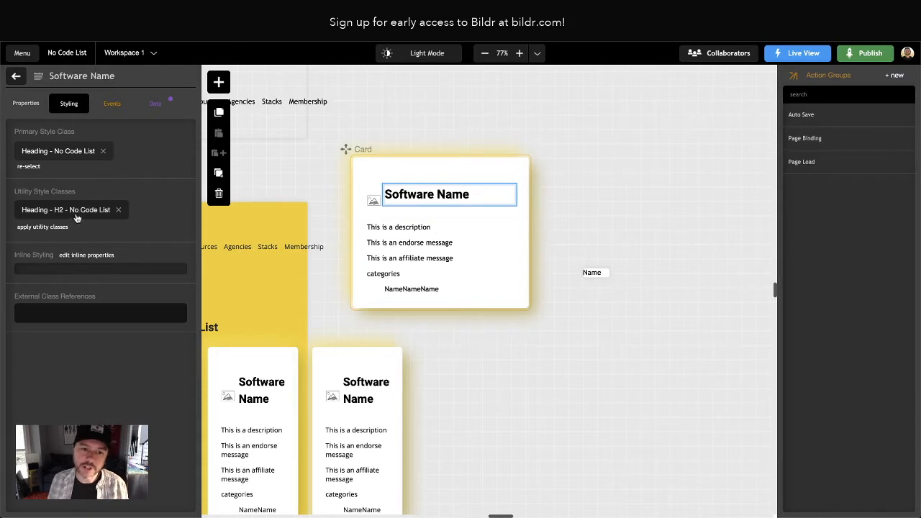
left_click(83, 257)
left_click(147, 103)
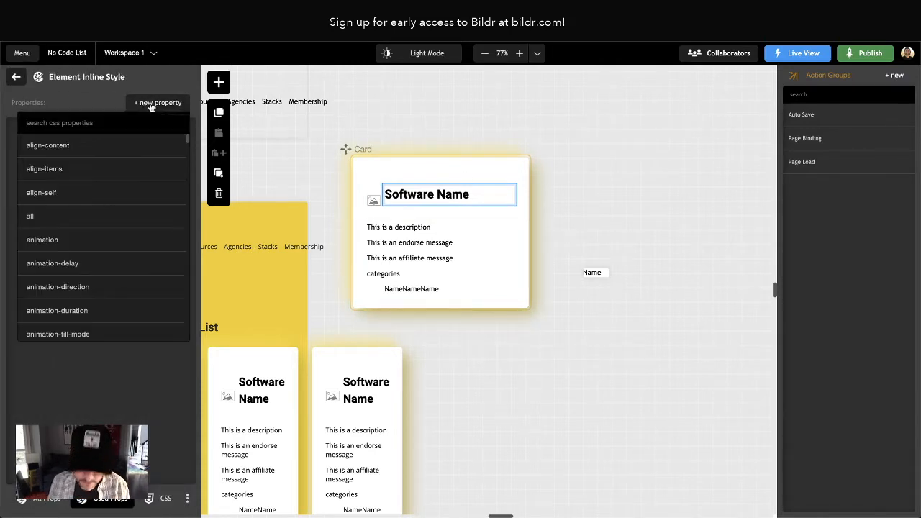
type("margin-bottom")
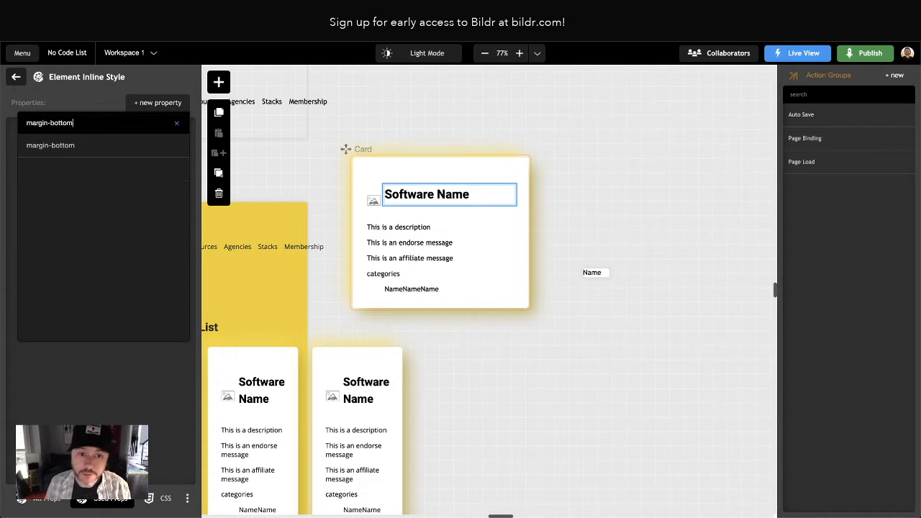
key("Return")
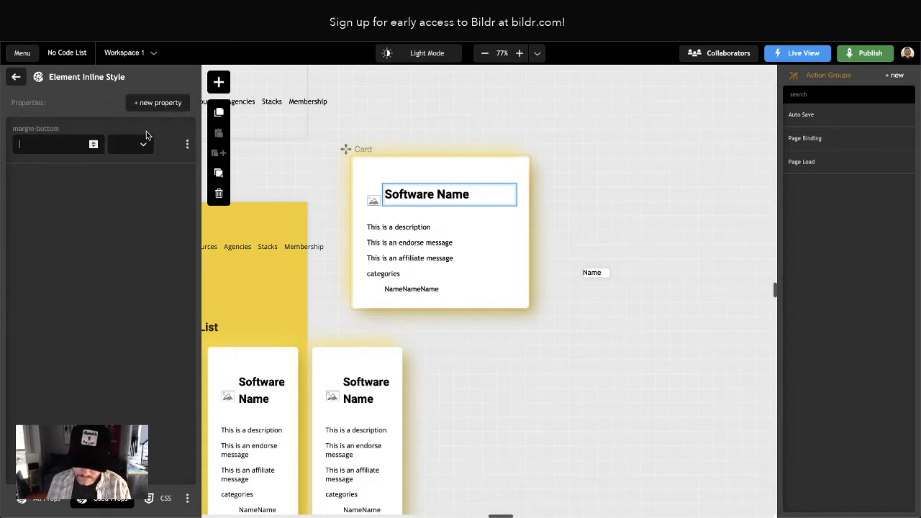
type("0")
left_click(106, 237)
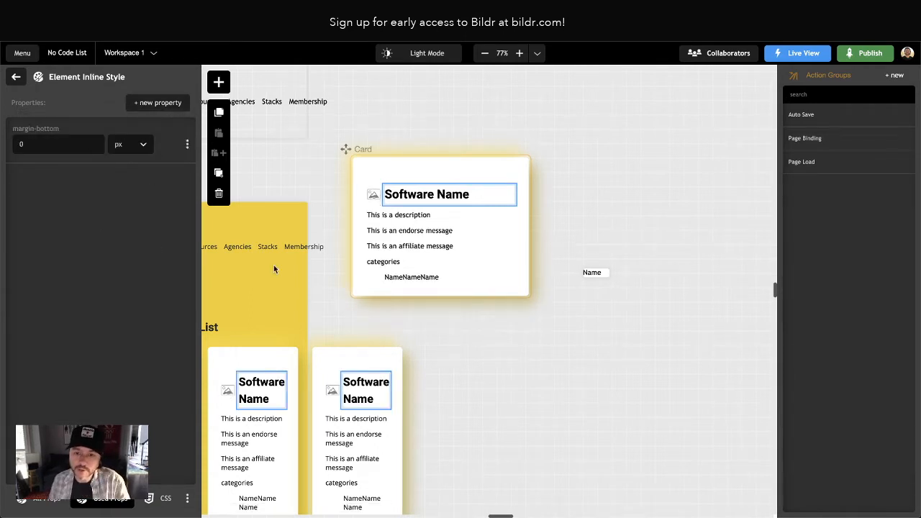
left_click(569, 168)
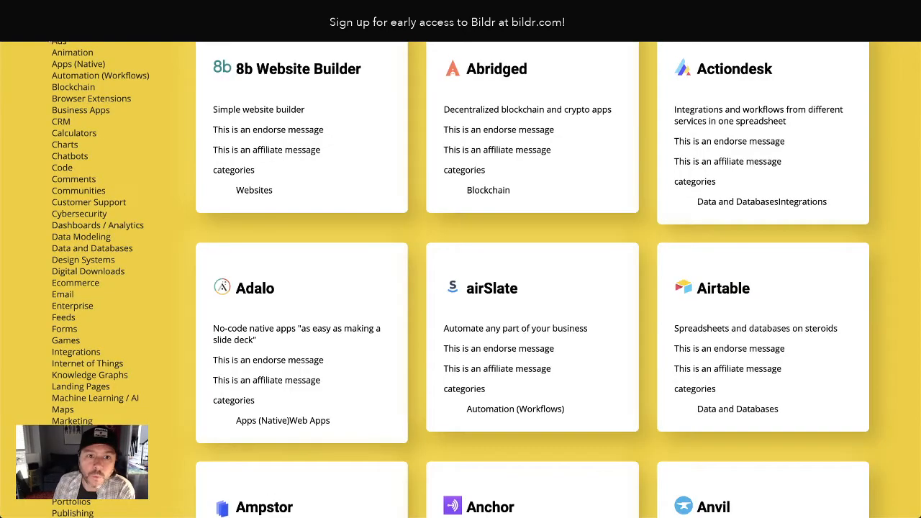
Reload the rebuilt page and check the logo alignment and the spacing below the titles across the software cards
left_click(49, 34)
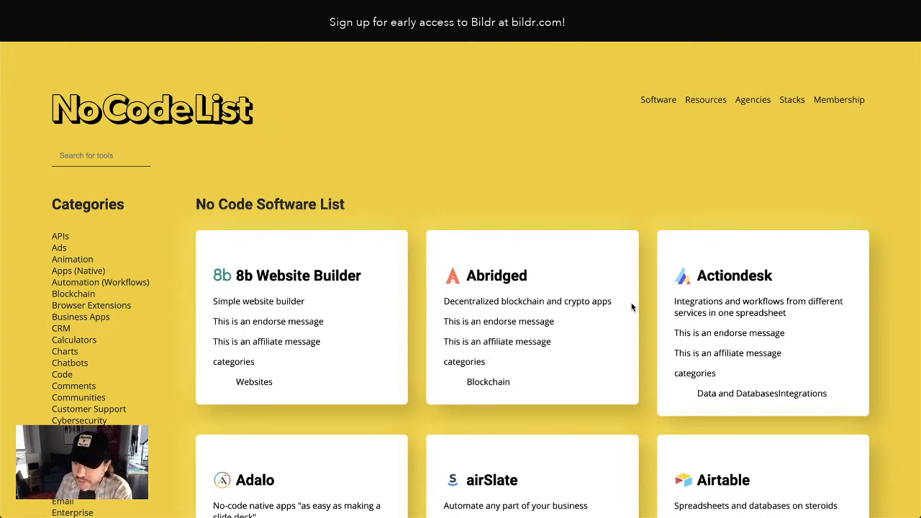
scroll(632, 307, "down", 4)
scroll(632, 304, "down", 2)
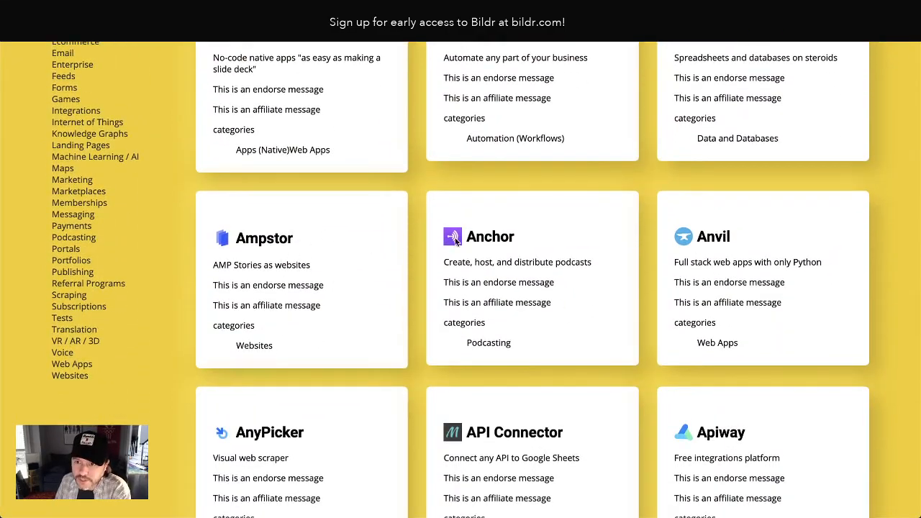
scroll(493, 238, "down", 3)
scroll(476, 246, "up", 3)
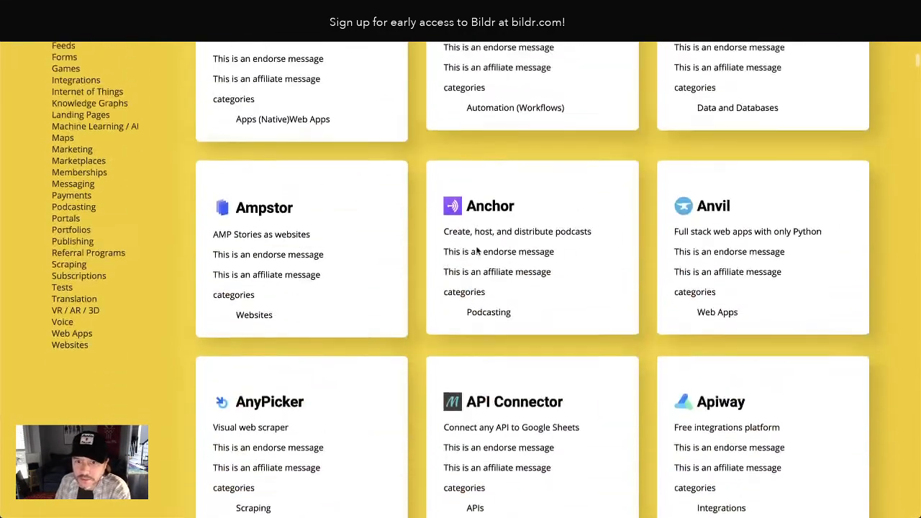
left_click_drag(218, 295, 296, 289)
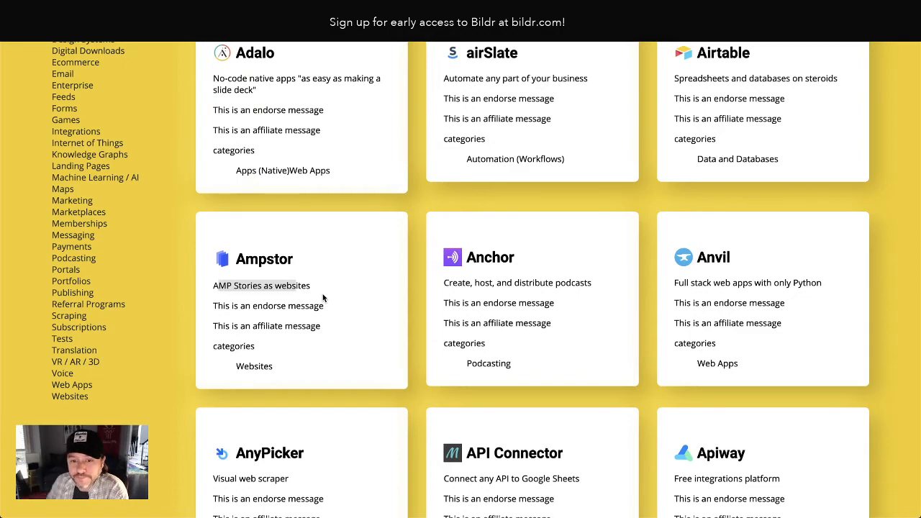
scroll(324, 297, "up", 6)
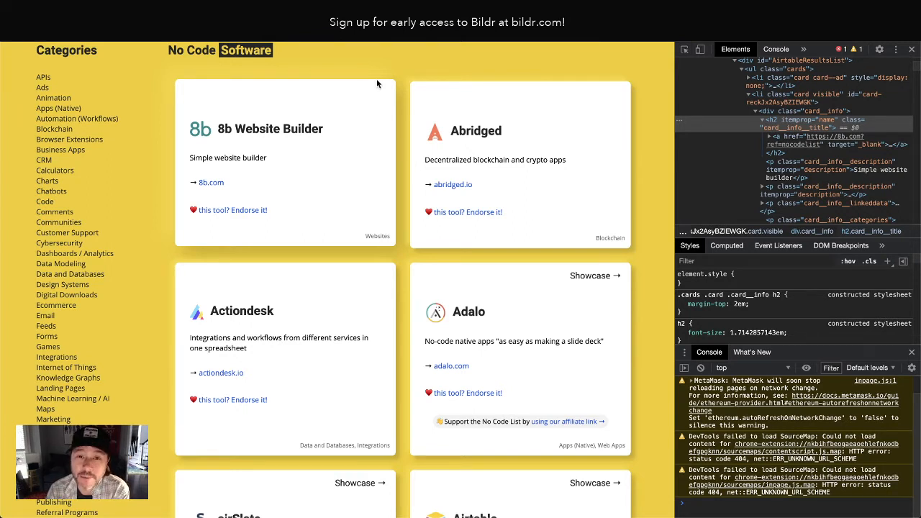
Compare the software cards on the original No Code List site with those on the rebuilt page
scroll(369, 92, "up", 3)
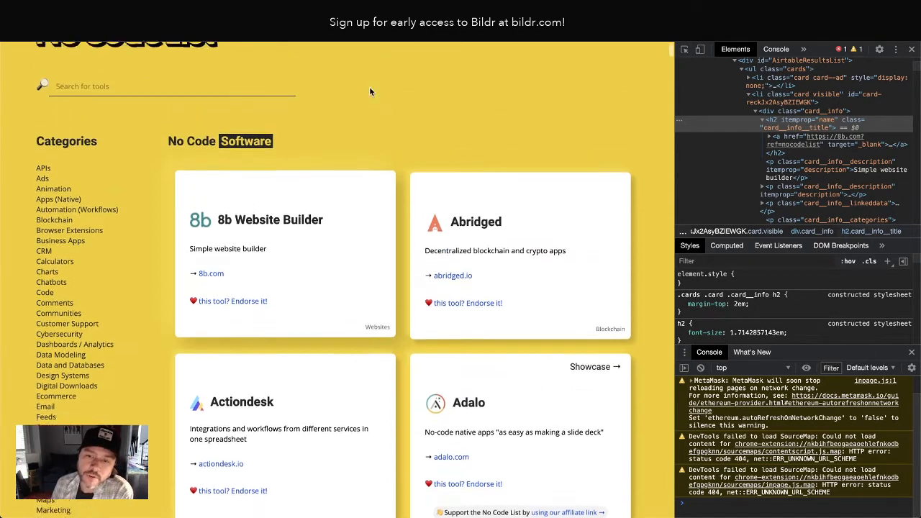
scroll(310, 201, "down", 3)
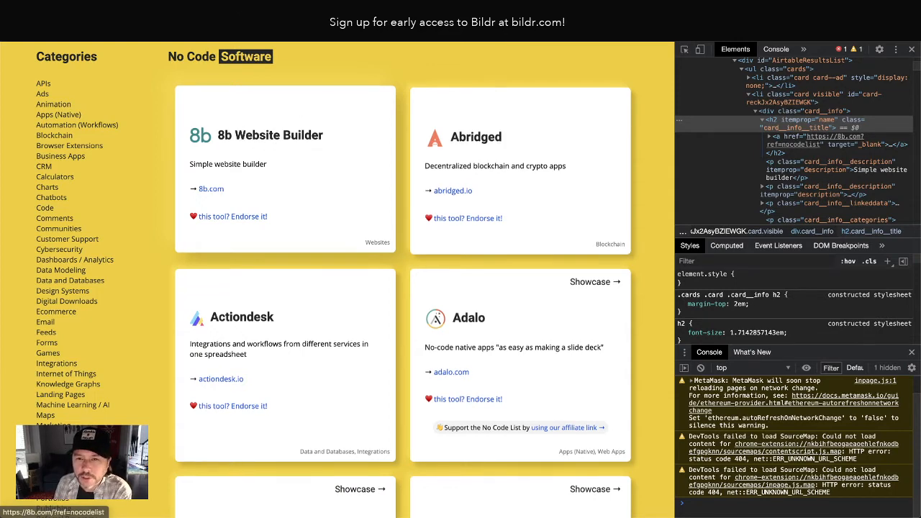
left_click(339, 9)
scroll(279, 273, "down", 1)
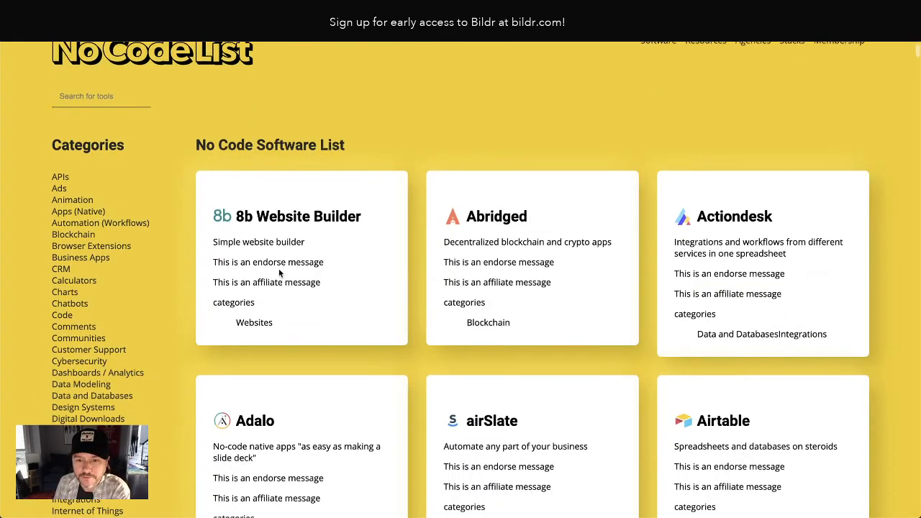
left_click(389, 8)
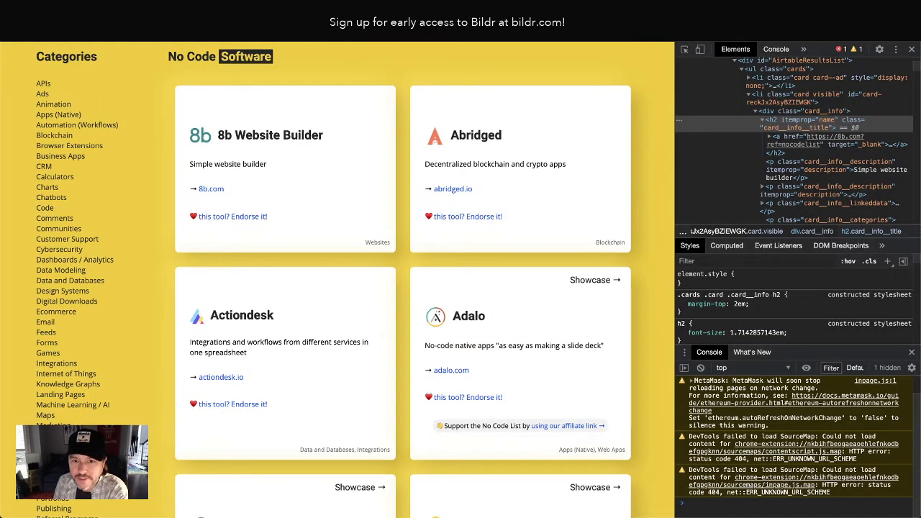
left_click(338, 9)
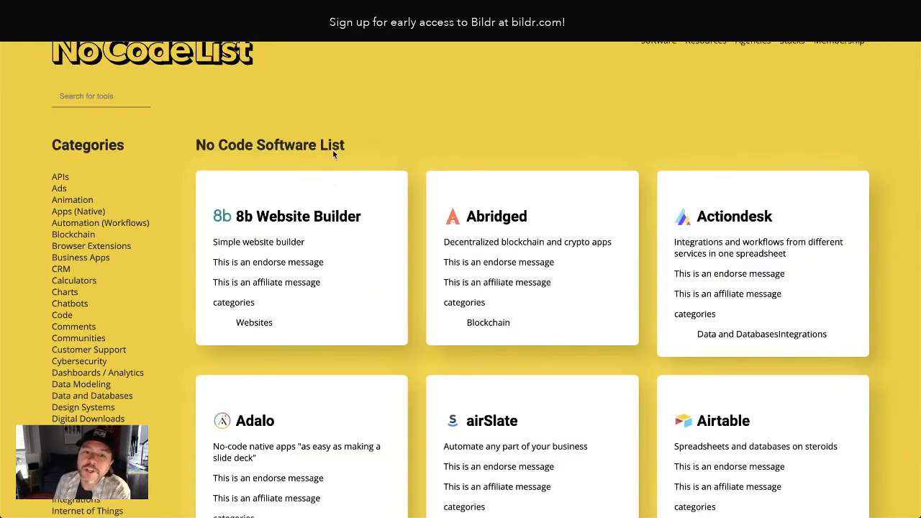
Inspect the 8b Website Builder card on the original No Code List site and examine its hover box-shadow and transform rules
left_click(388, 9)
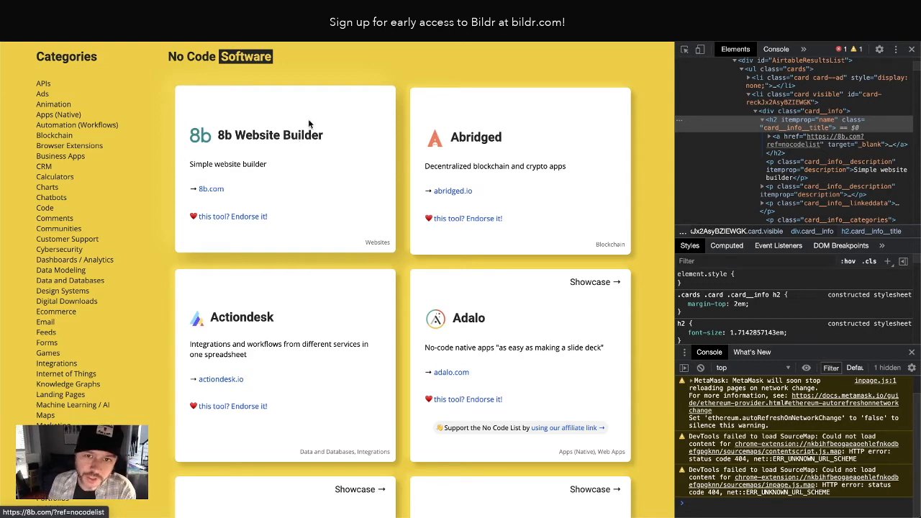
scroll(299, 136, "up", 1)
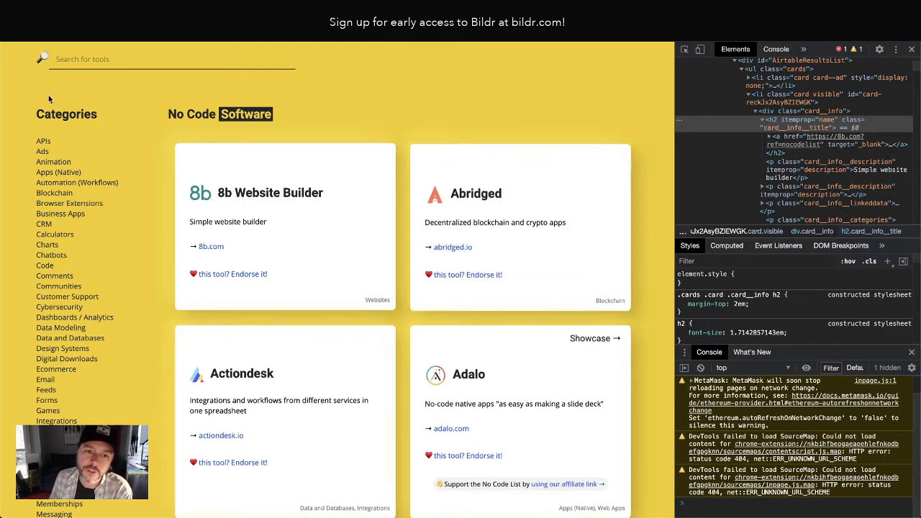
scroll(340, 221, "down", 1)
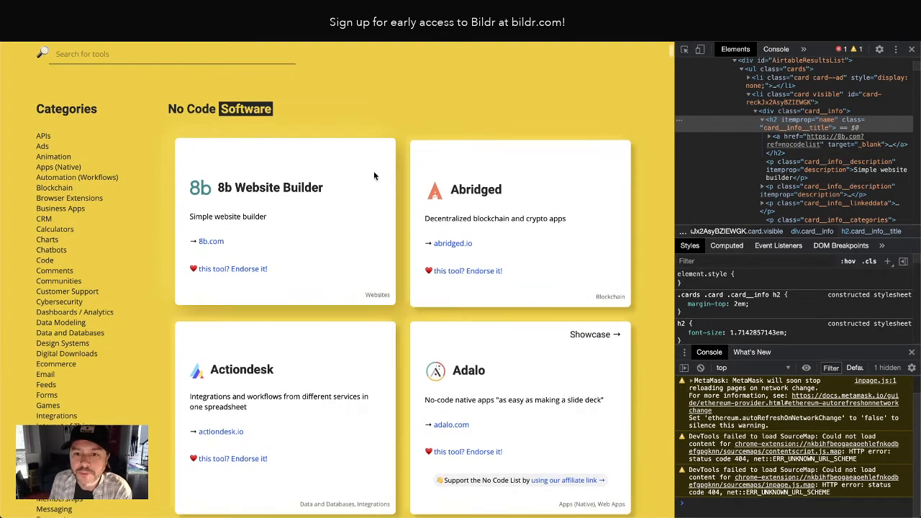
scroll(301, 150, "up", 1)
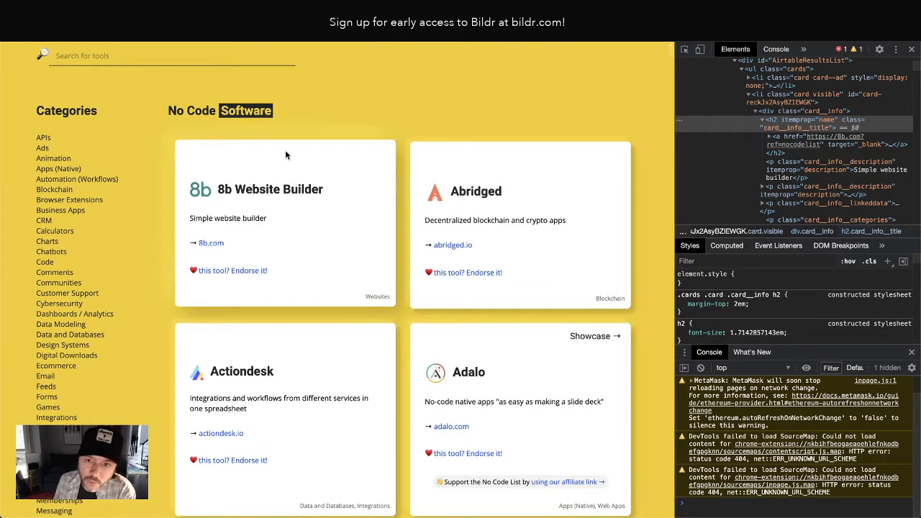
right_click(295, 156)
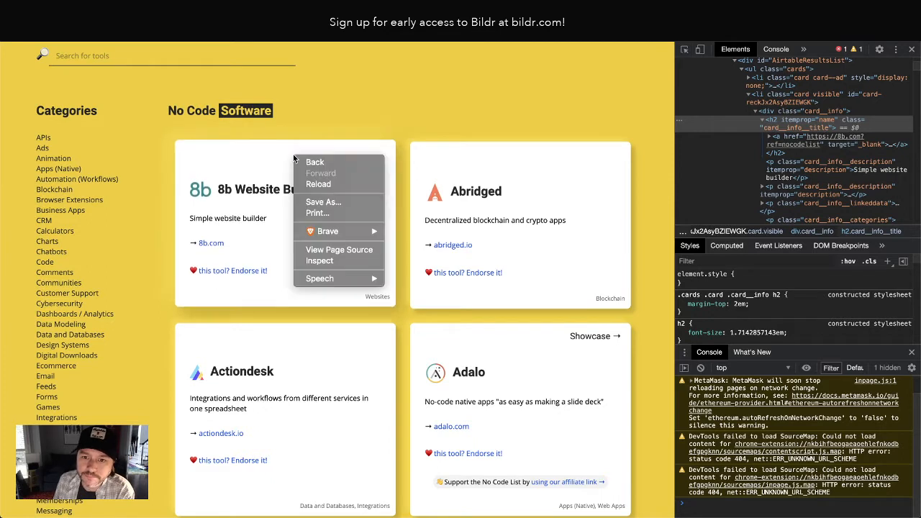
left_click(326, 261)
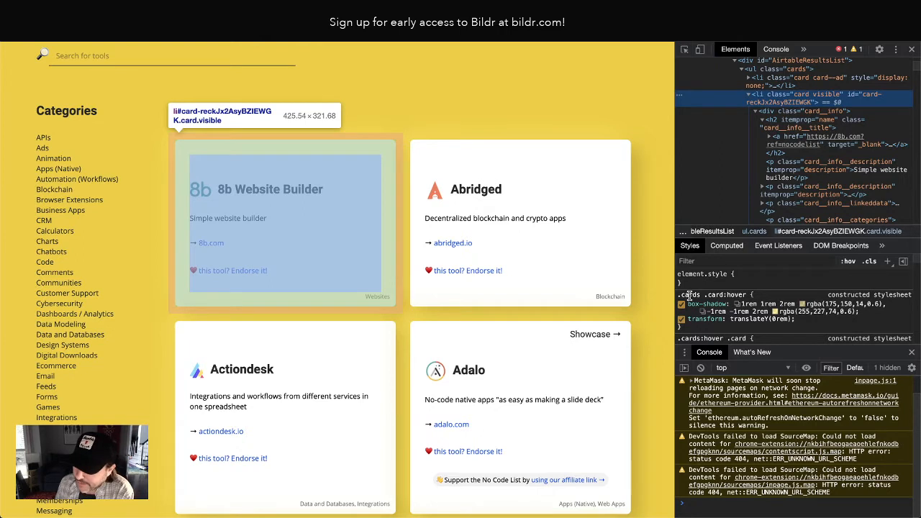
scroll(689, 295, "down", 1)
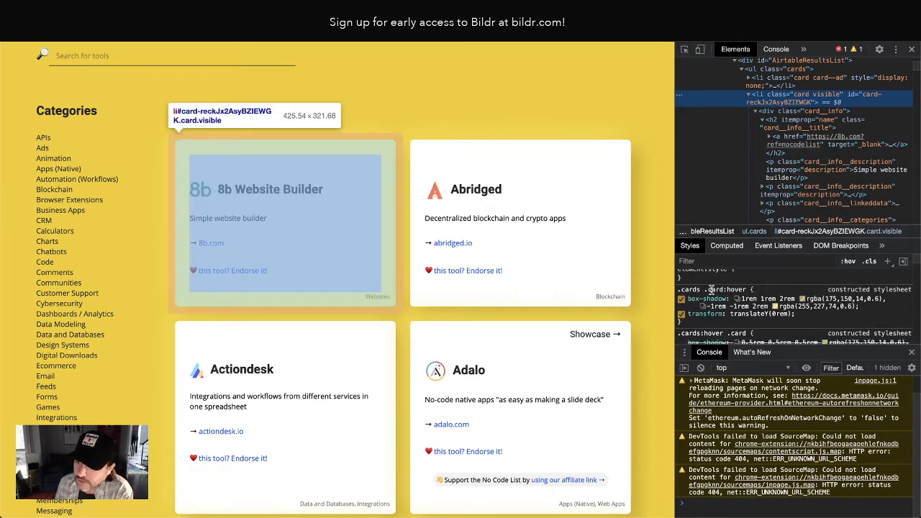
scroll(733, 292, "down", 1)
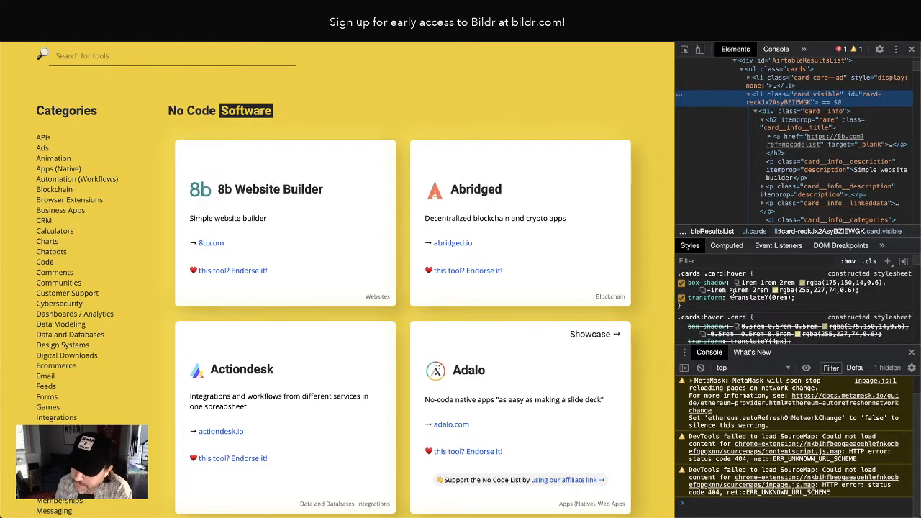
scroll(732, 292, "up", 1)
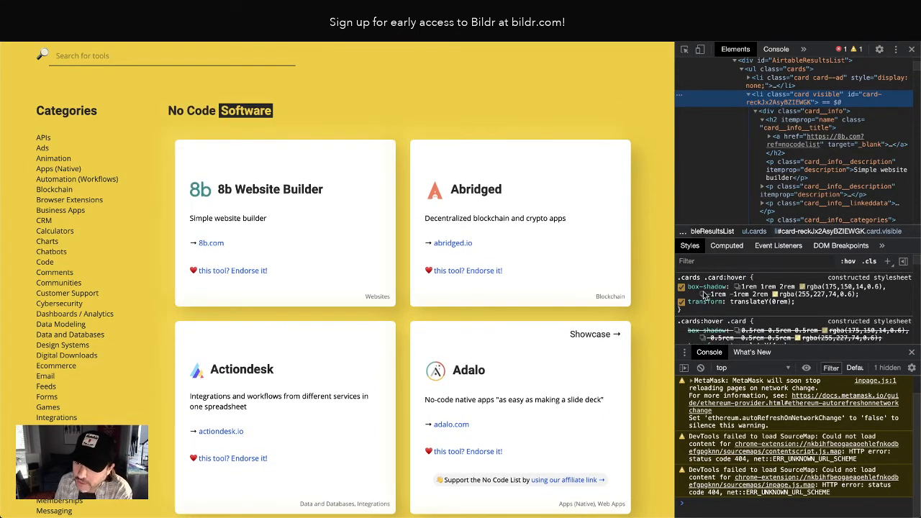
scroll(727, 302, "down", 1)
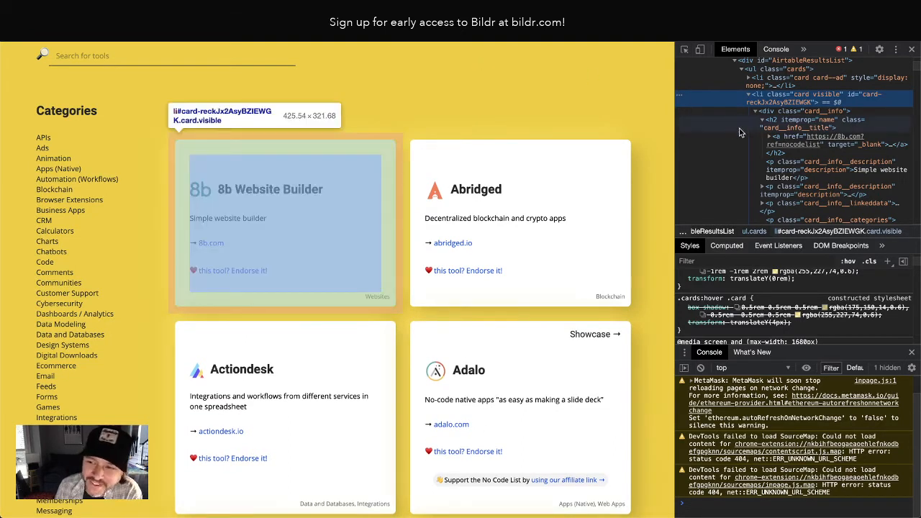
Examine the inspected card's remaining style rules for its width, animation, background, border radius, spacing and transition
scroll(698, 298, "down", 2)
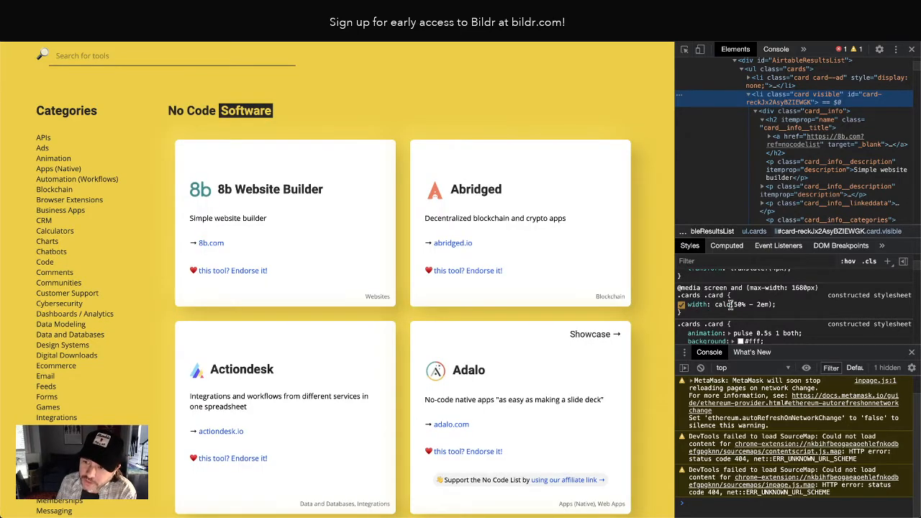
scroll(742, 315, "down", 1)
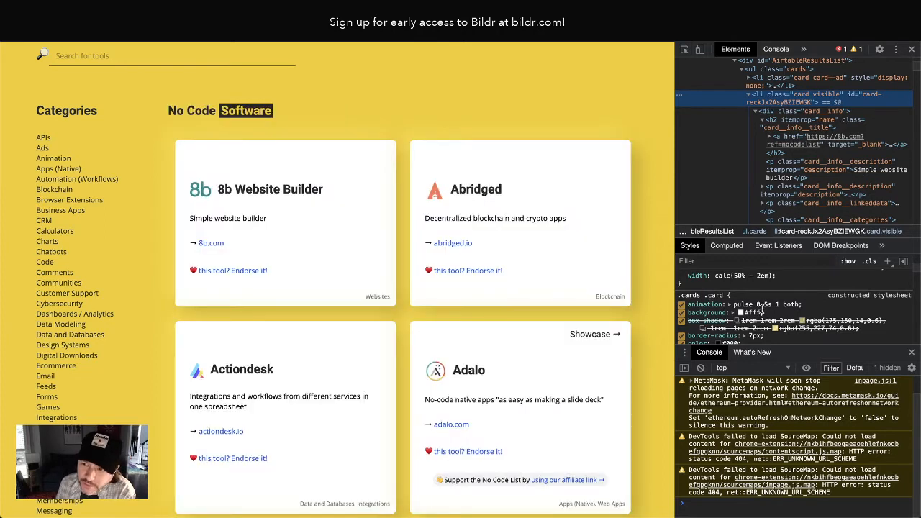
scroll(758, 308, "down", 1)
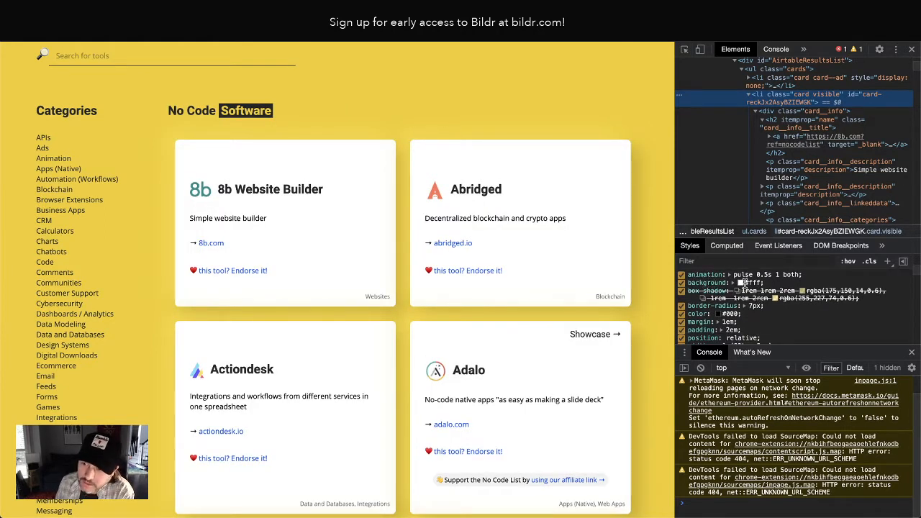
scroll(704, 299, "down", 1)
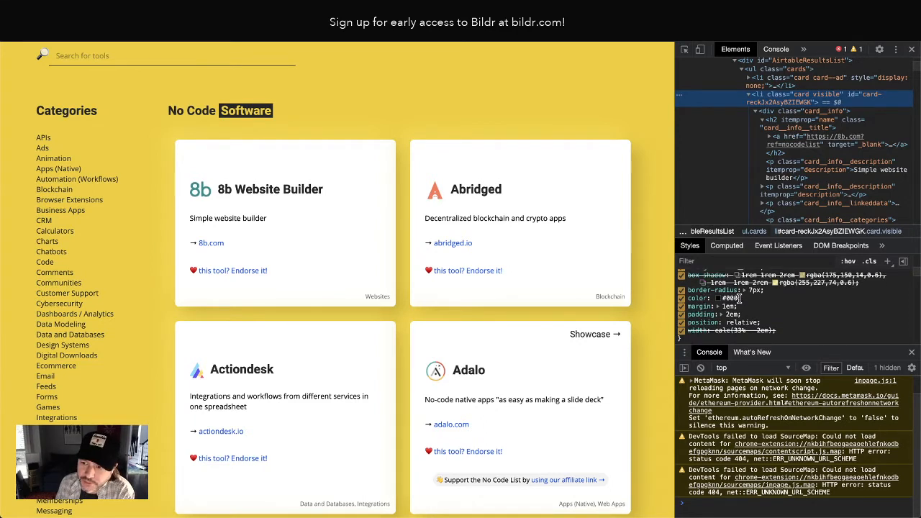
scroll(740, 301, "down", 1)
scroll(818, 309, "down", 3)
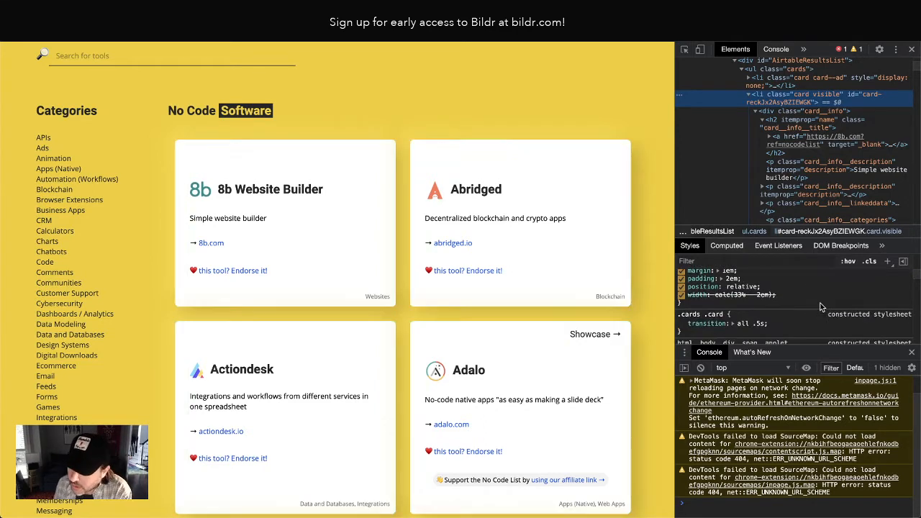
scroll(816, 305, "down", 5)
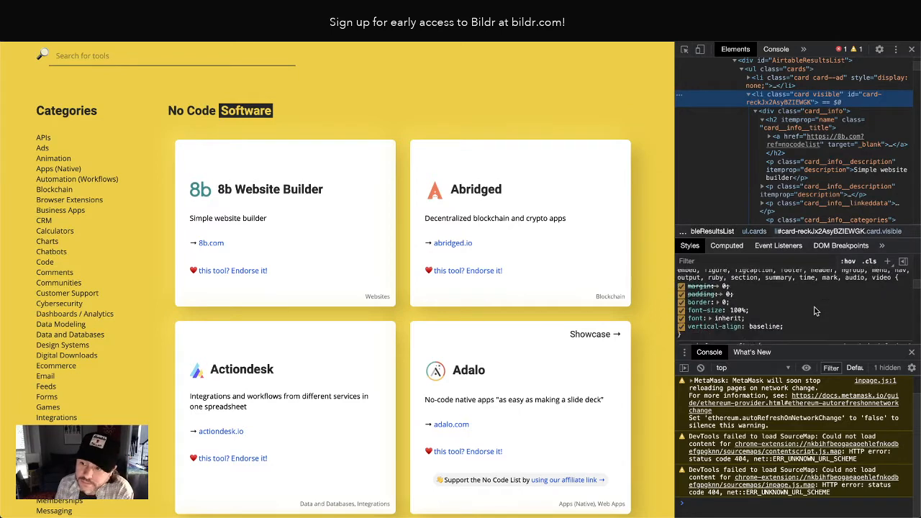
scroll(805, 309, "up", 10)
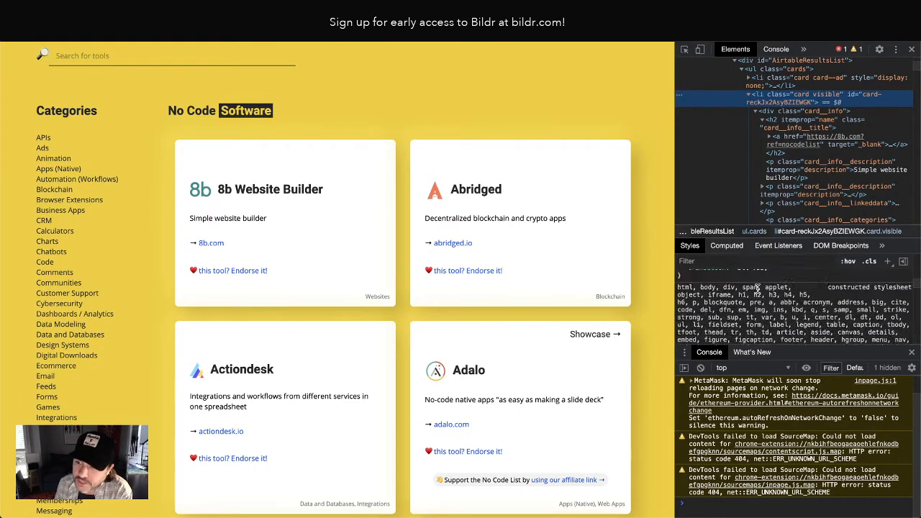
Examine the style rules of the card__info container and the card__info__title heading inside the 8b Website Builder card
left_click(794, 113)
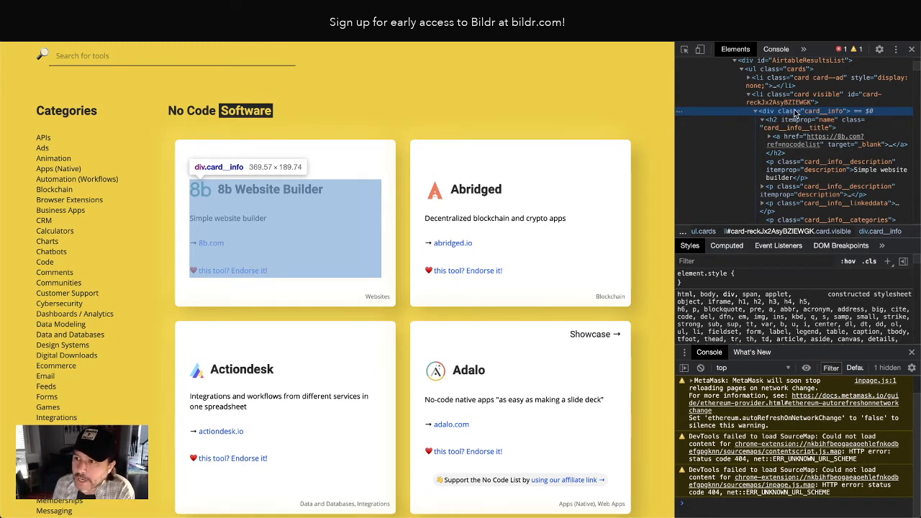
scroll(778, 309, "down", 2)
scroll(776, 308, "down", 4)
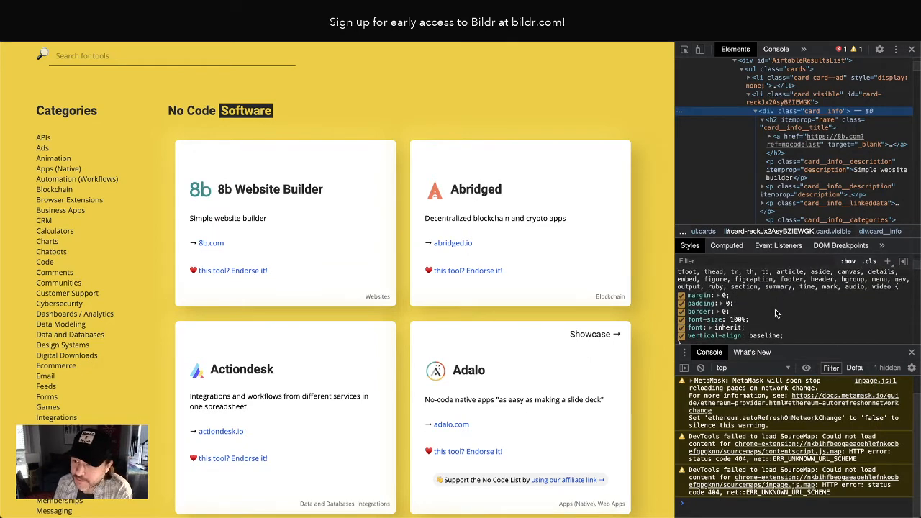
scroll(789, 306, "up", 6)
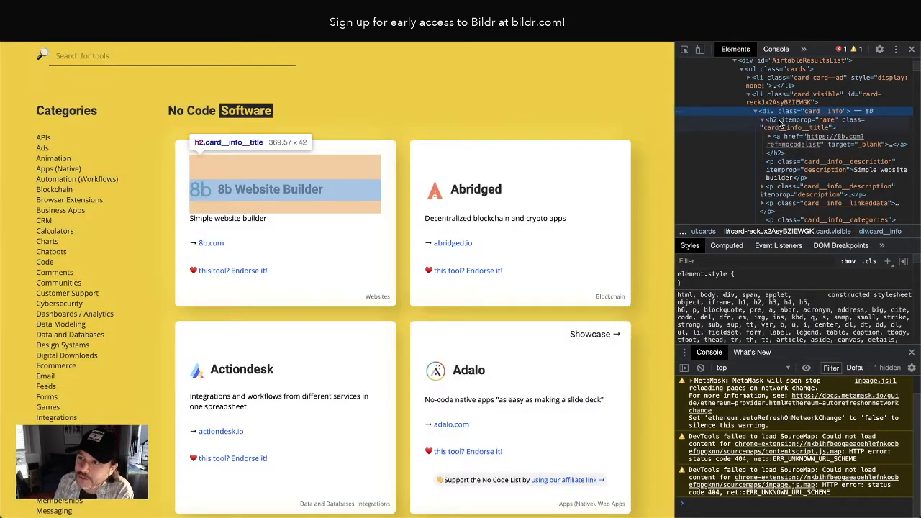
left_click(777, 124)
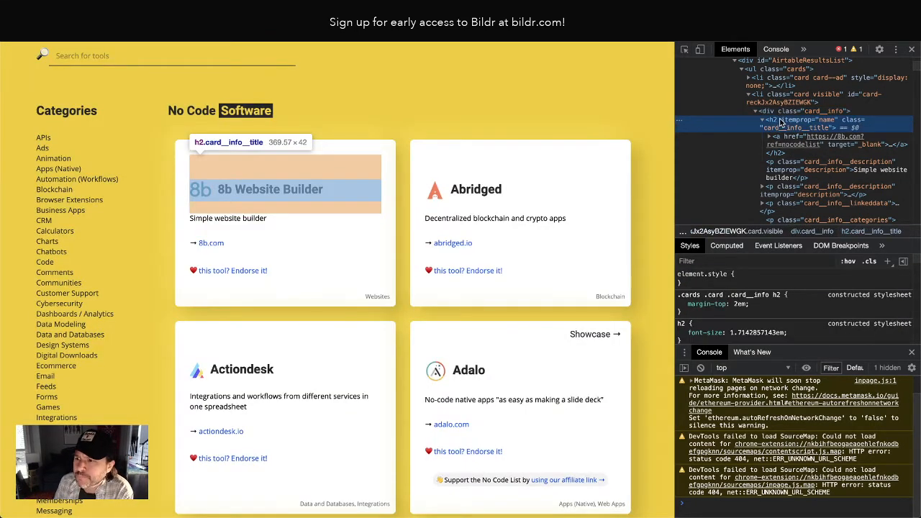
left_click(784, 111)
scroll(781, 100, "up", 3)
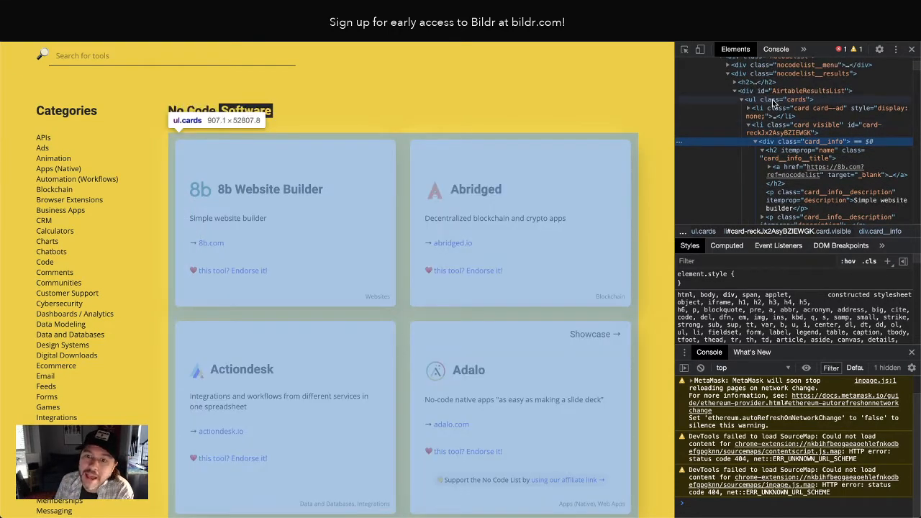
Examine the style rules of the ul.cards list and its parent AirtableResultsList container
left_click(775, 100)
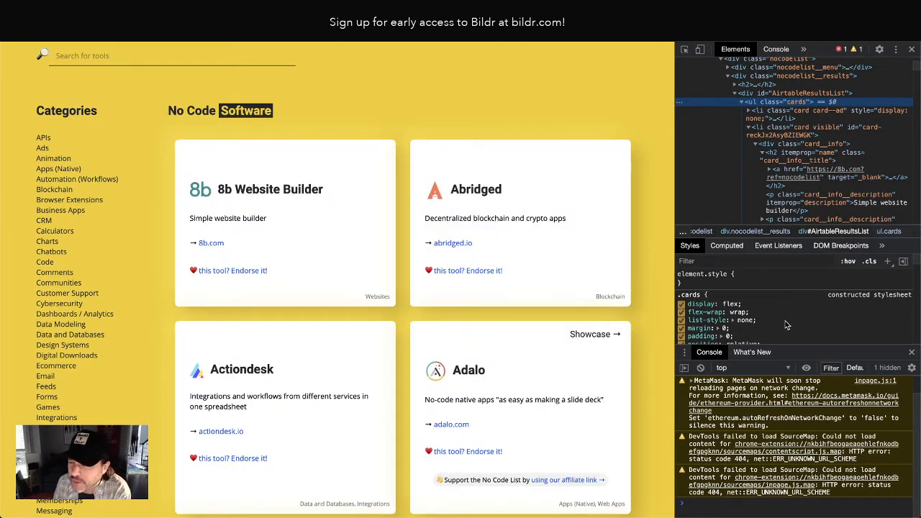
scroll(787, 325, "down", 5)
scroll(786, 325, "down", 3)
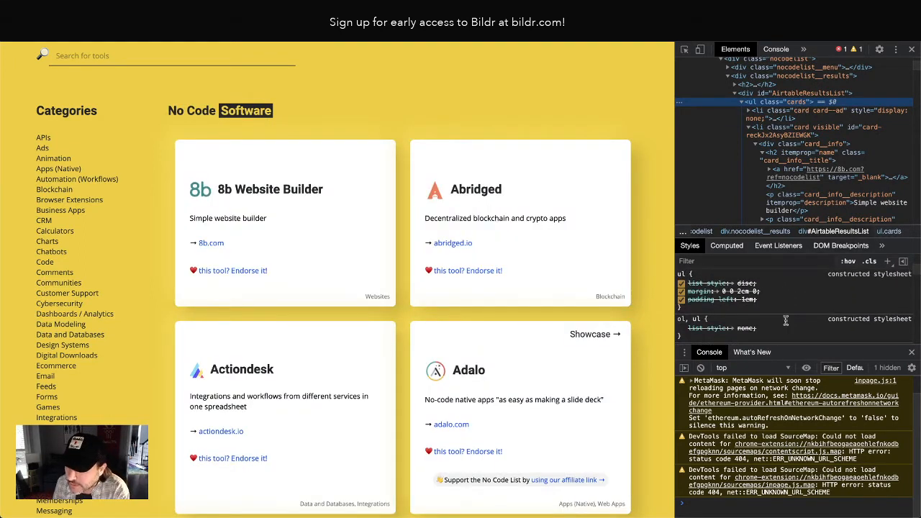
scroll(787, 326, "up", 10)
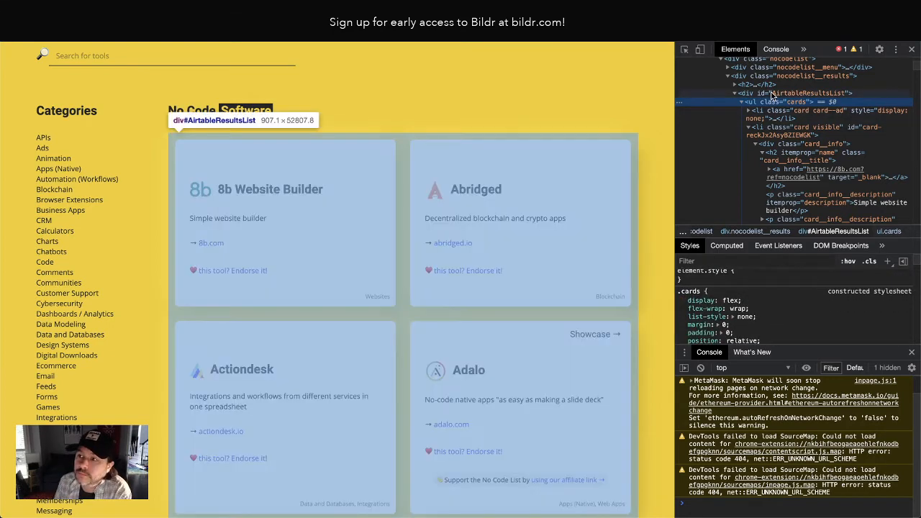
left_click(772, 95)
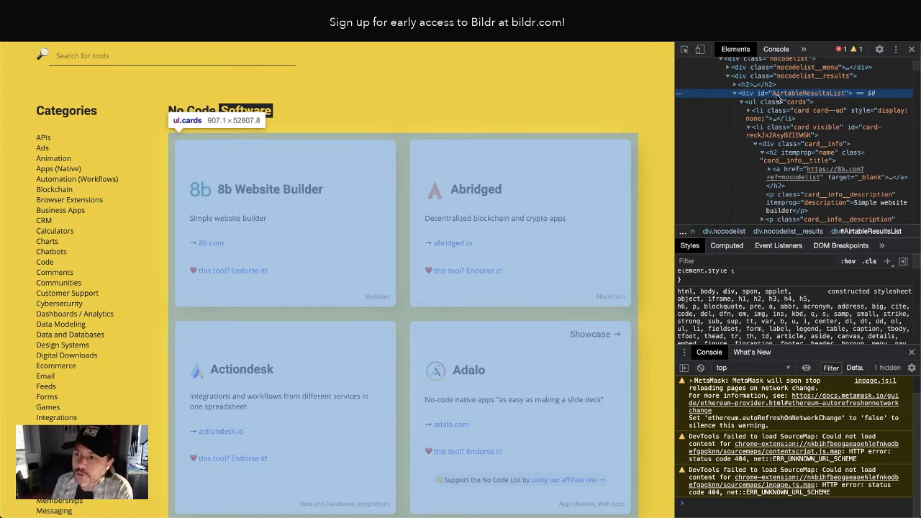
scroll(784, 320, "down", 3)
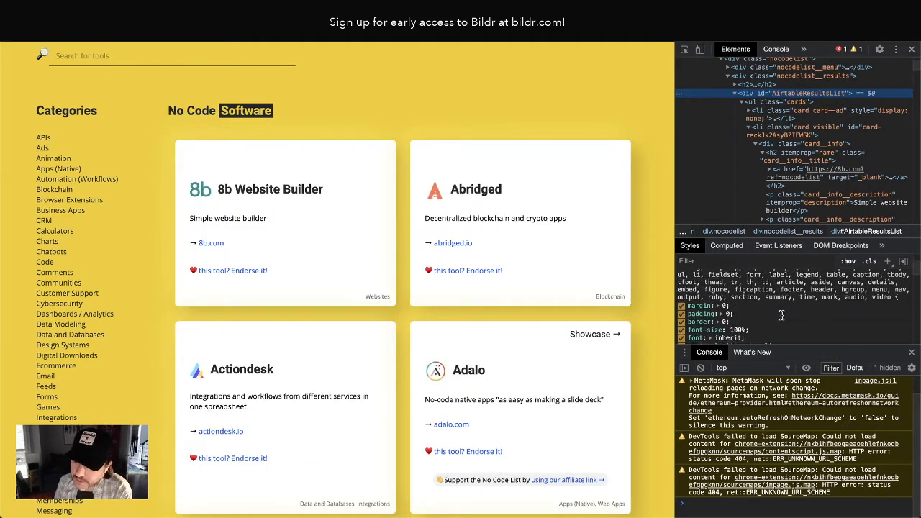
scroll(784, 320, "up", 5)
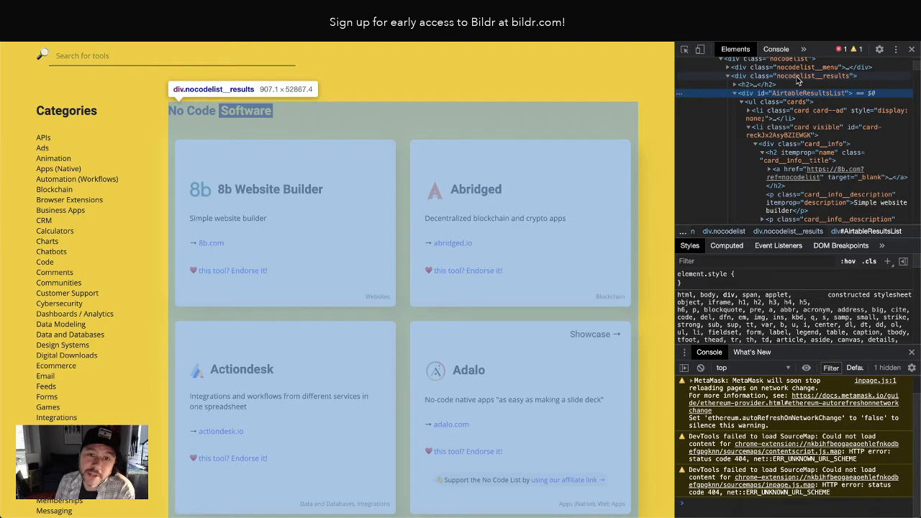
Examine the style rules of the nocodelist__results container, and close the developer tools
left_click(798, 76)
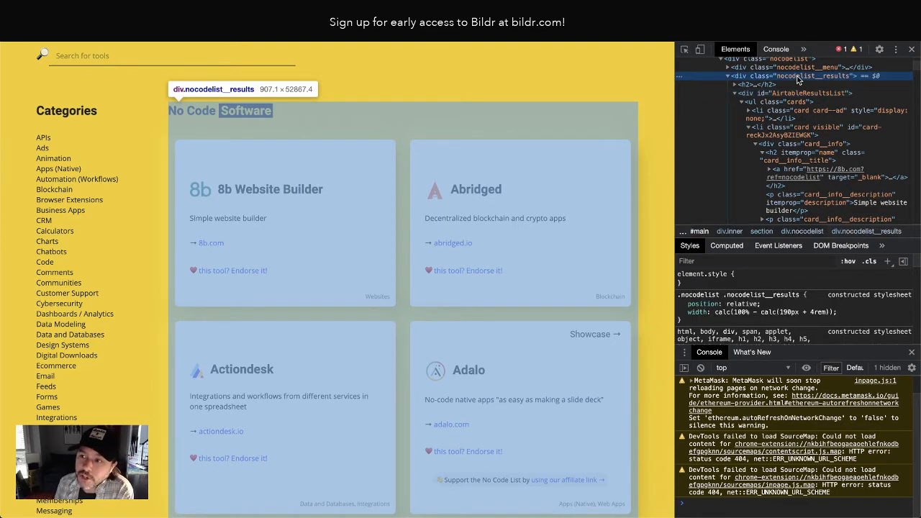
scroll(821, 302, "down", 2)
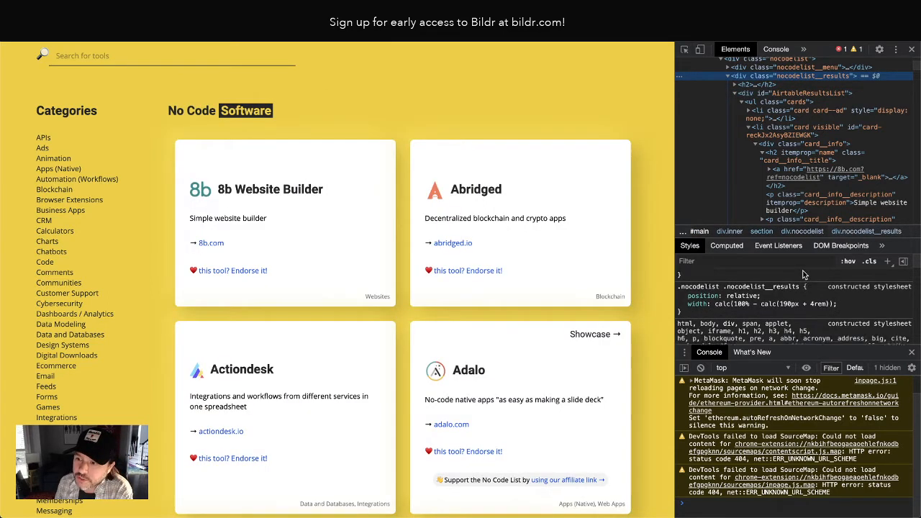
scroll(754, 298, "down", 5)
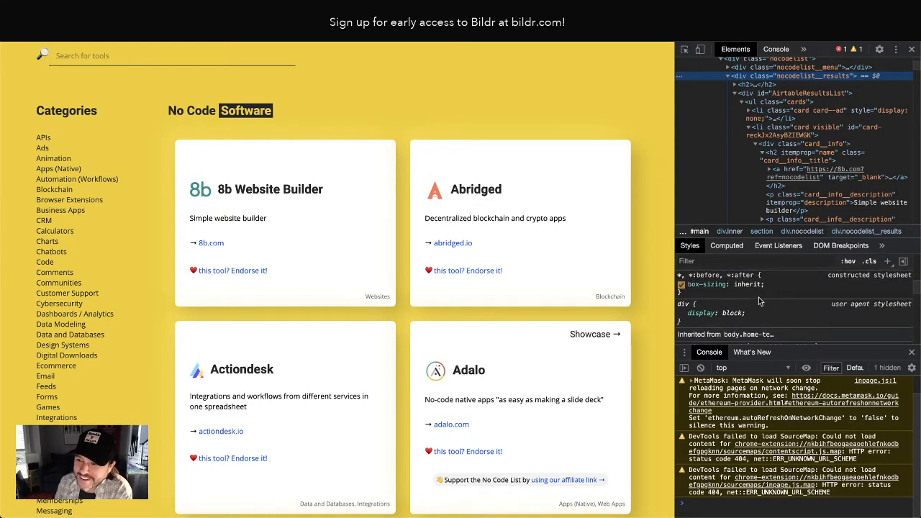
scroll(760, 301, "up", 5)
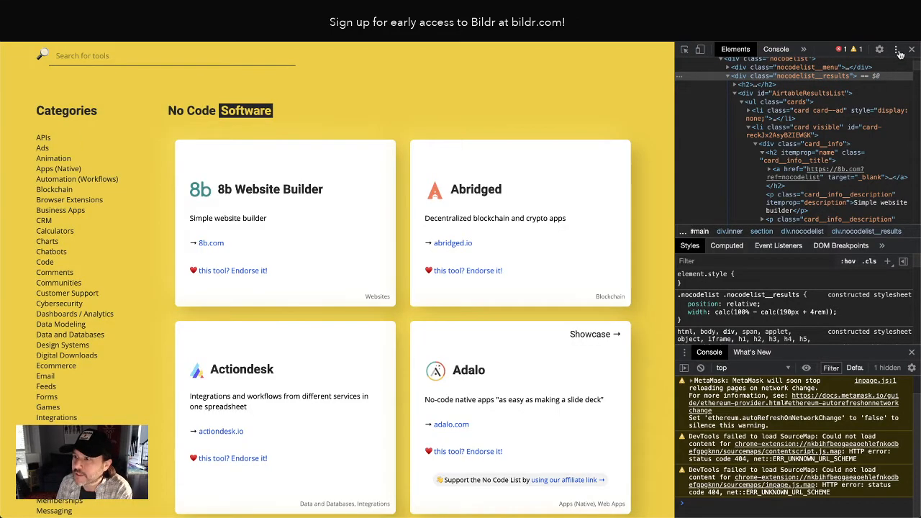
left_click(910, 49)
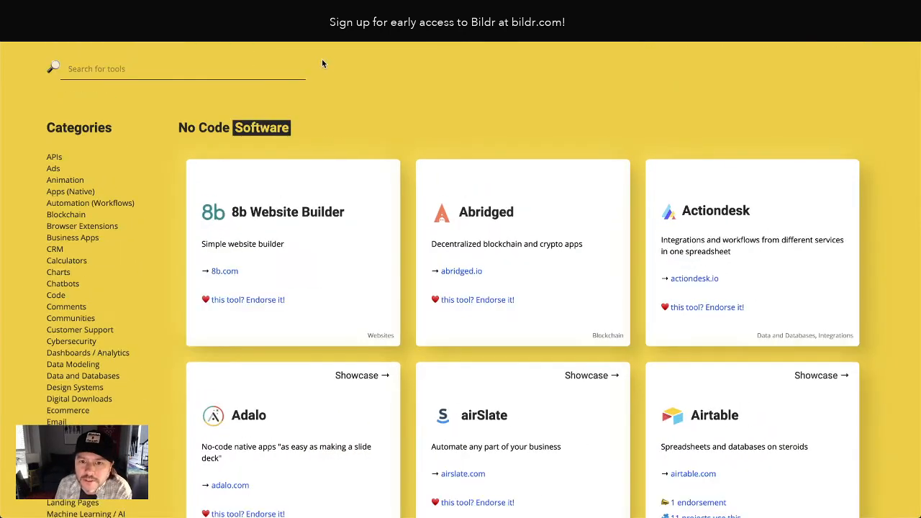
Inspect the 8b Website Builder card, expand its markup down to card__info, and examine the card's style rules
right_click(281, 171)
left_click(334, 277)
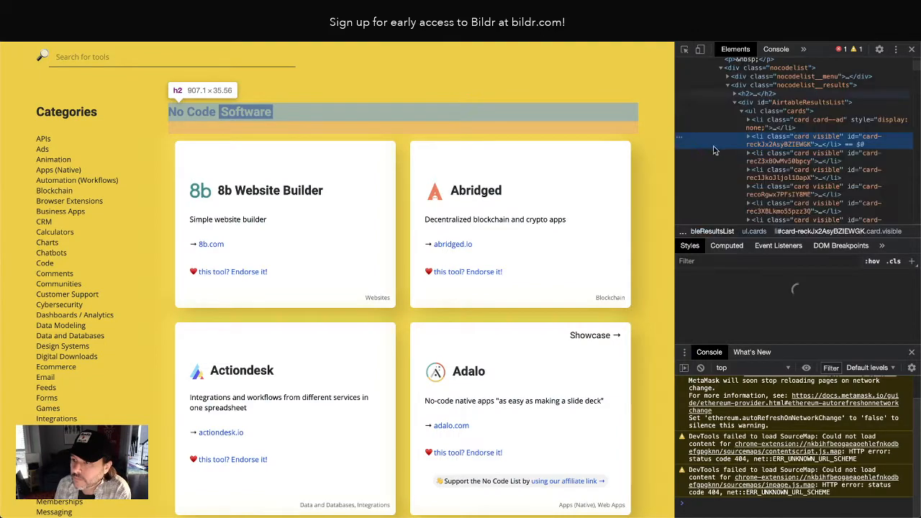
right_click(342, 164)
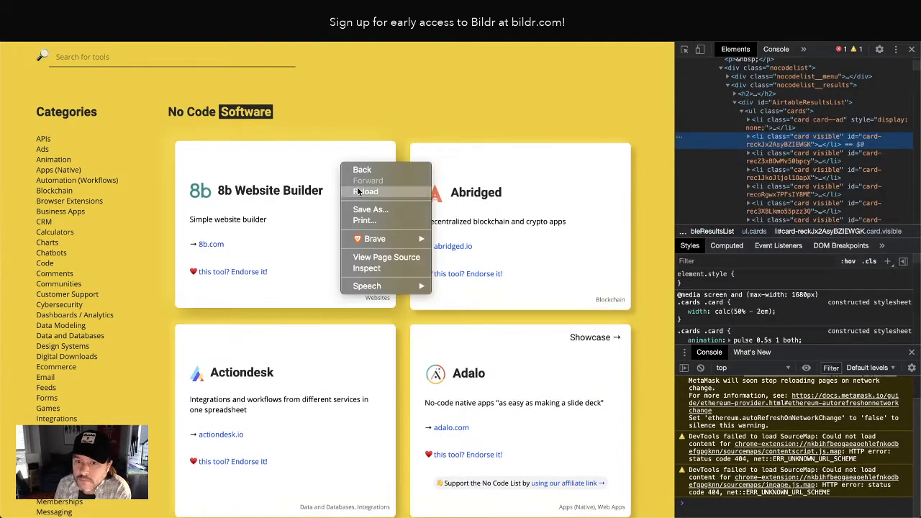
left_click(369, 269)
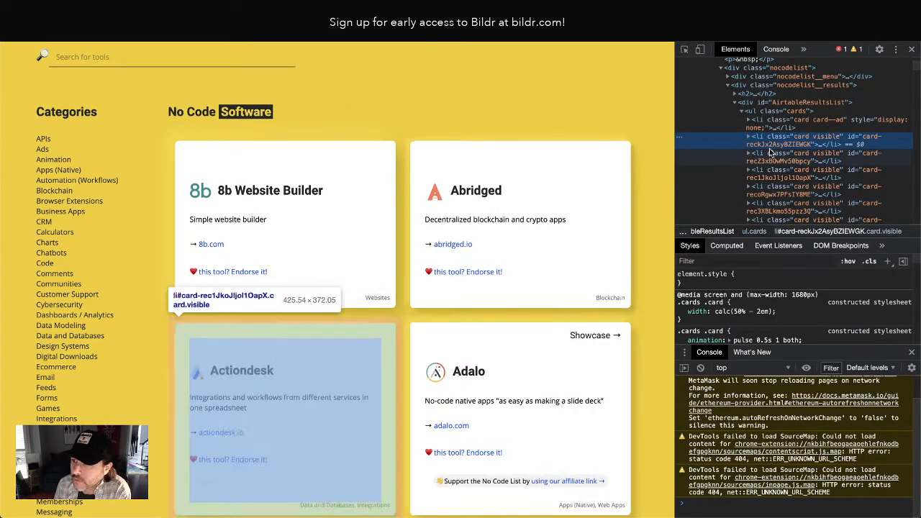
left_click(749, 137)
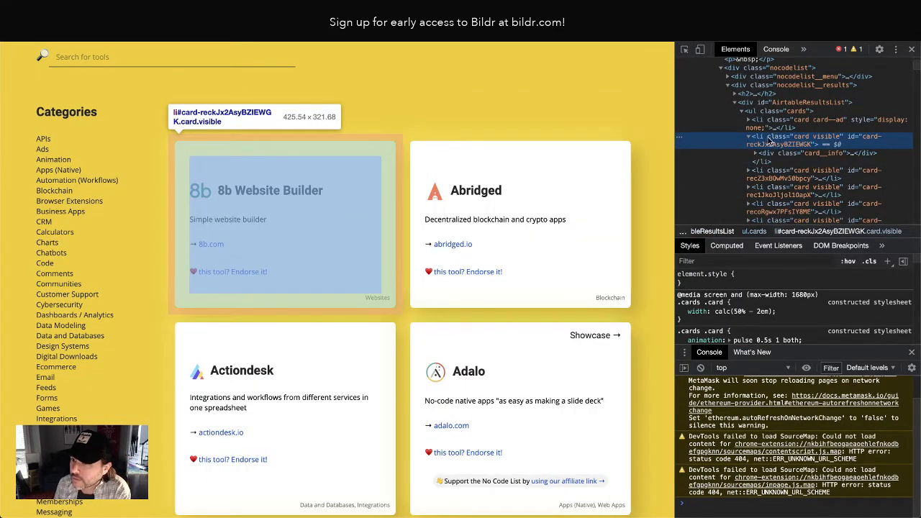
left_click(767, 154)
key("Right")
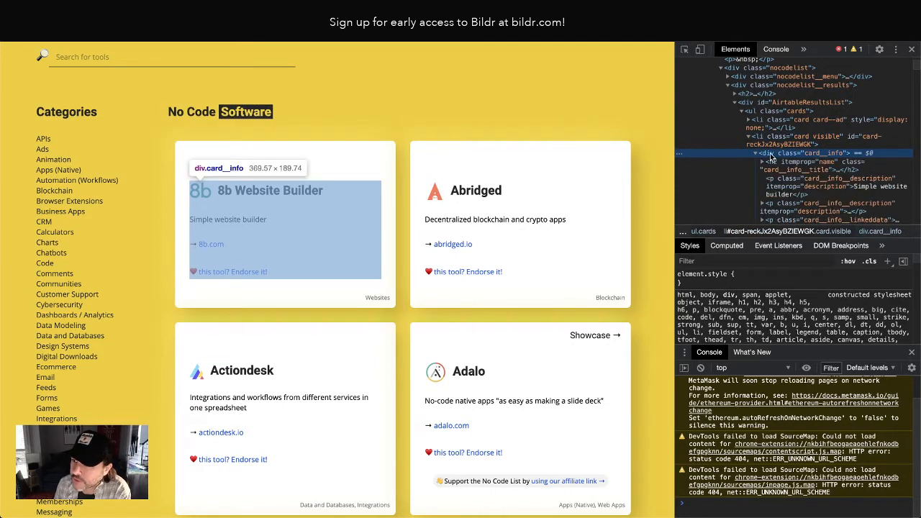
left_click(766, 140)
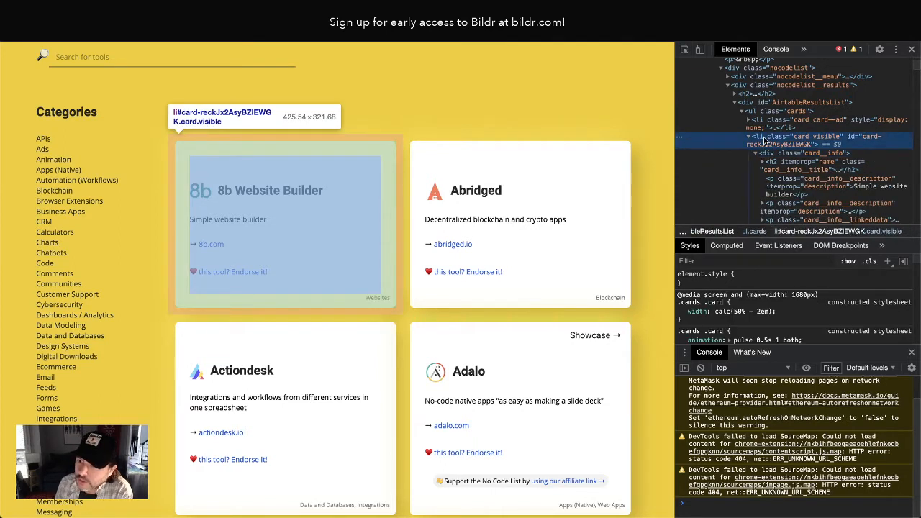
scroll(786, 288, "down", 5)
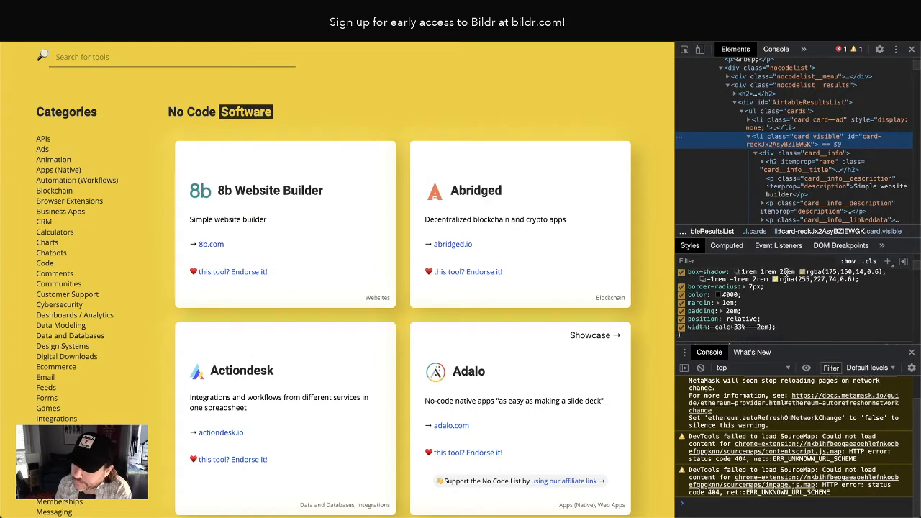
Examine the style rules of the ul.cards list, including its inherited and default list rules
left_click(753, 120)
left_click(757, 112)
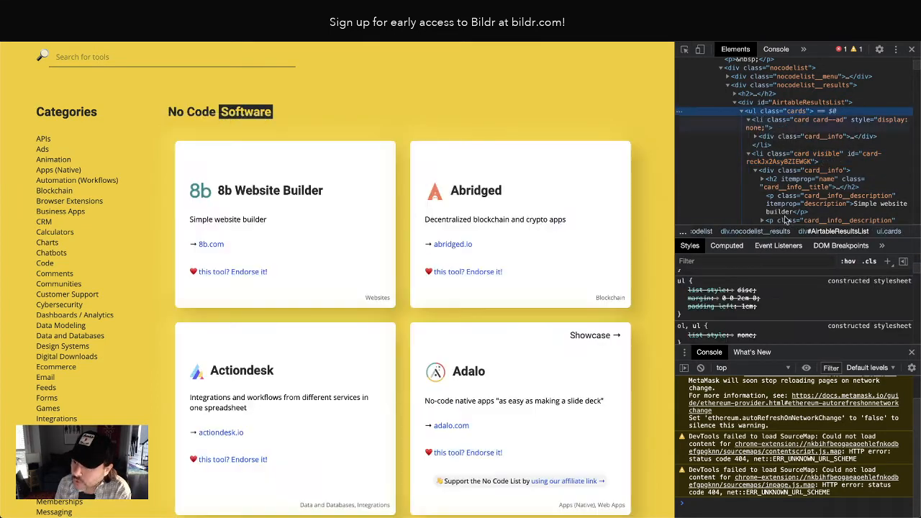
scroll(763, 282, "down", 3)
scroll(762, 282, "up", 4)
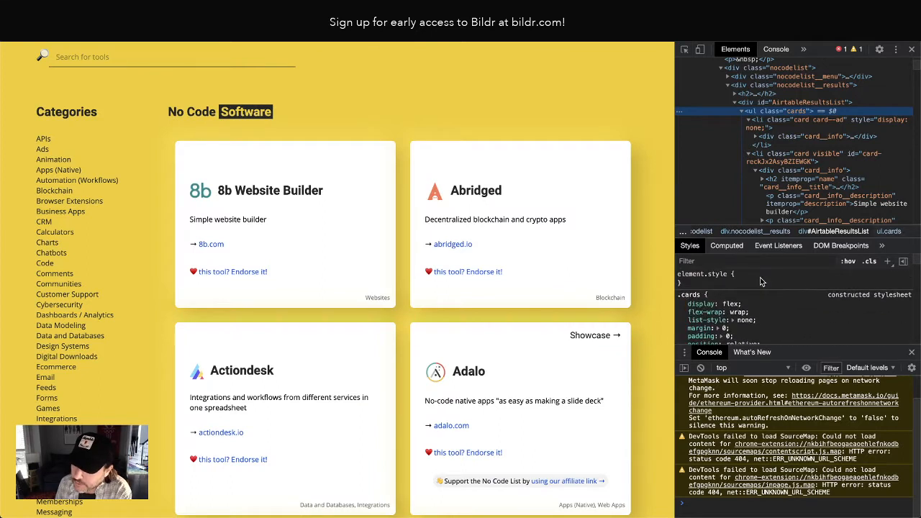
scroll(764, 282, "down", 5)
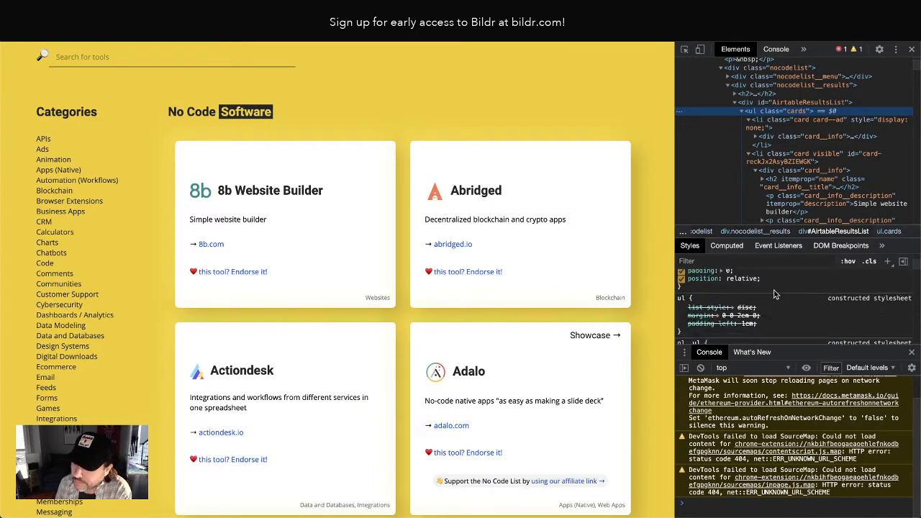
scroll(775, 294, "up", 4)
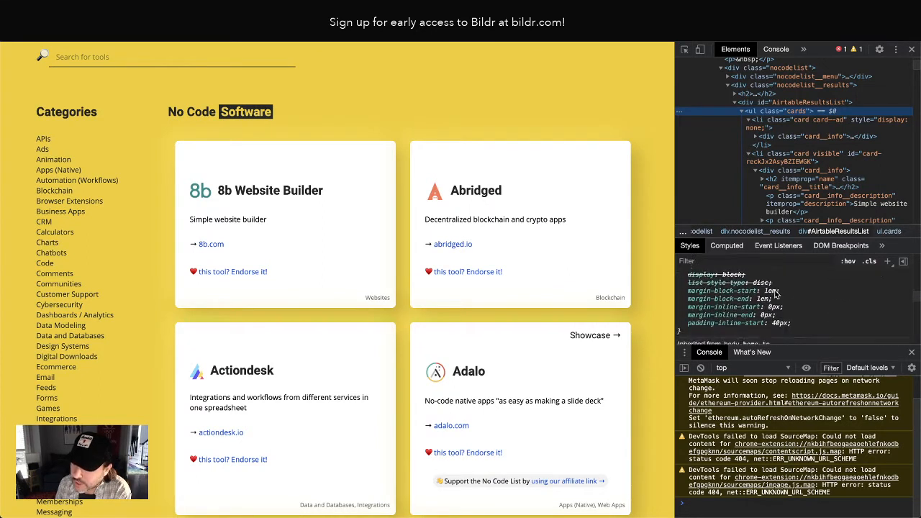
scroll(775, 295, "down", 2)
scroll(775, 295, "down", 4)
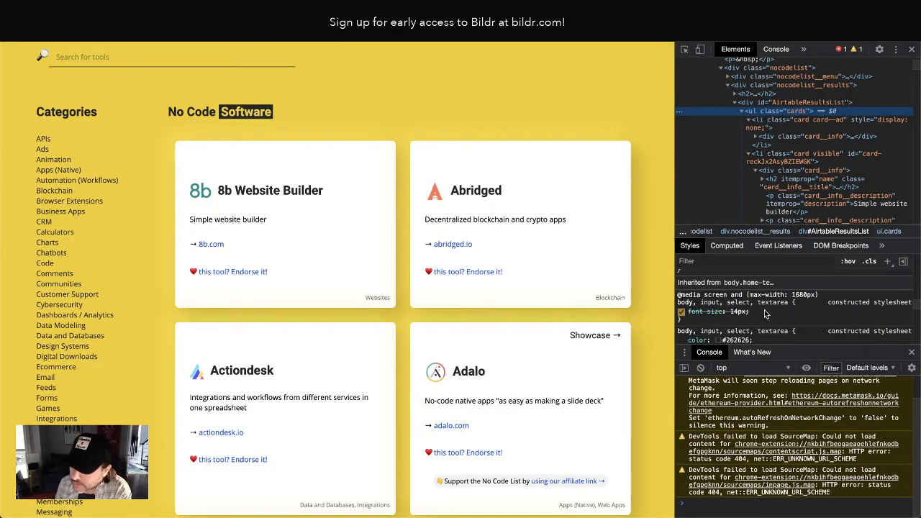
scroll(691, 315, "up", 4)
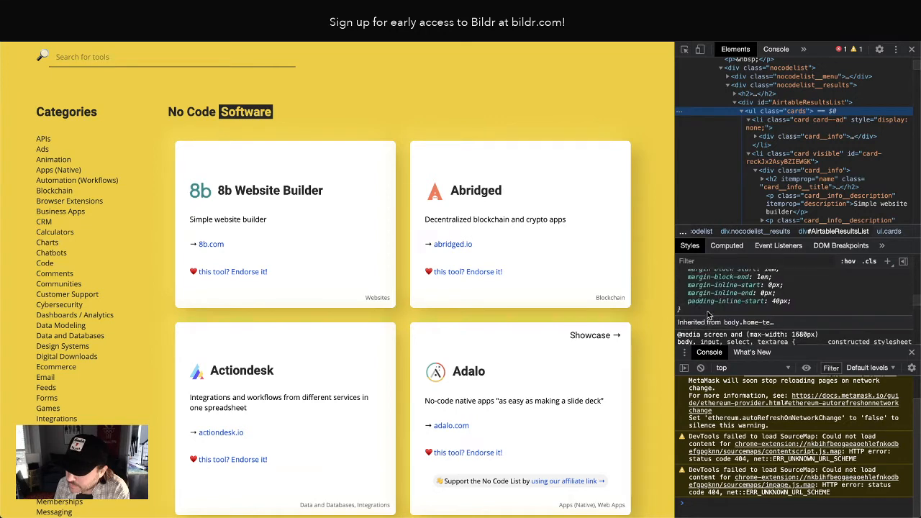
scroll(707, 311, "up", 5)
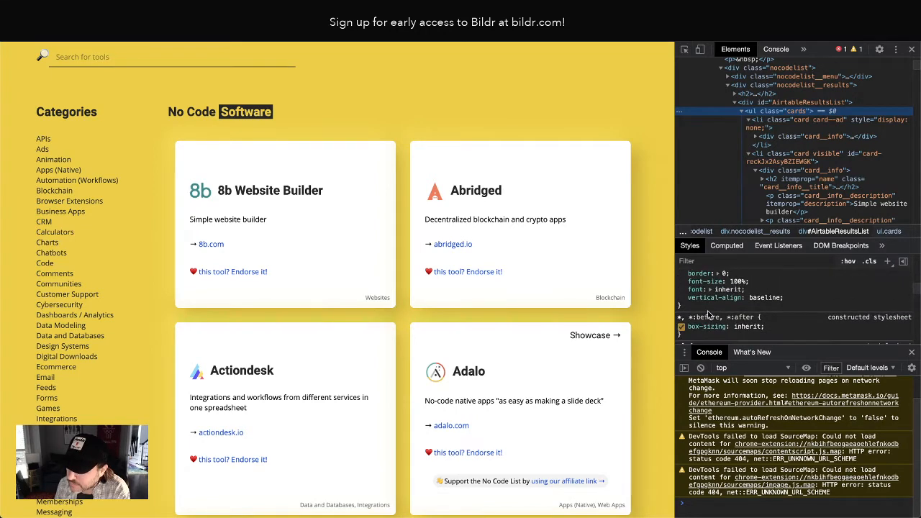
Examine the style rules of the AirtableResultsList container and its parent nocodelist__results container
left_click(806, 231)
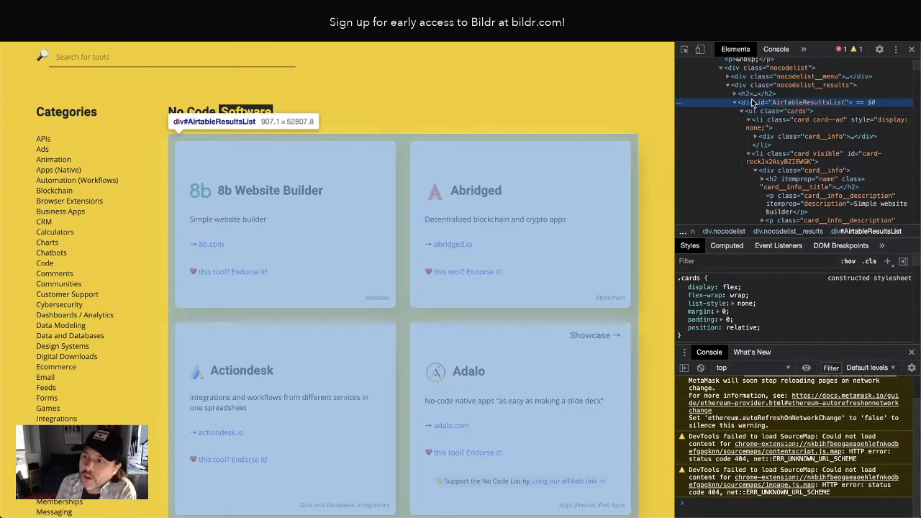
scroll(807, 279, "up", 3)
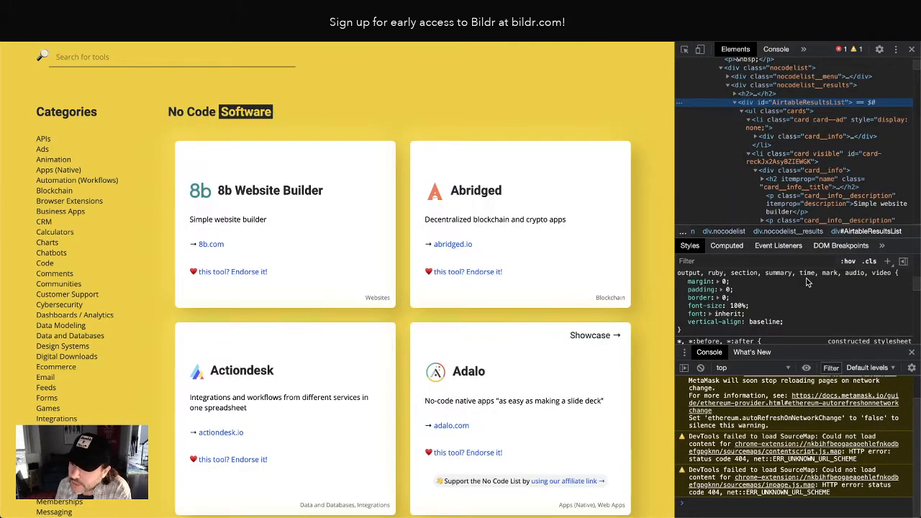
scroll(809, 286, "down", 5)
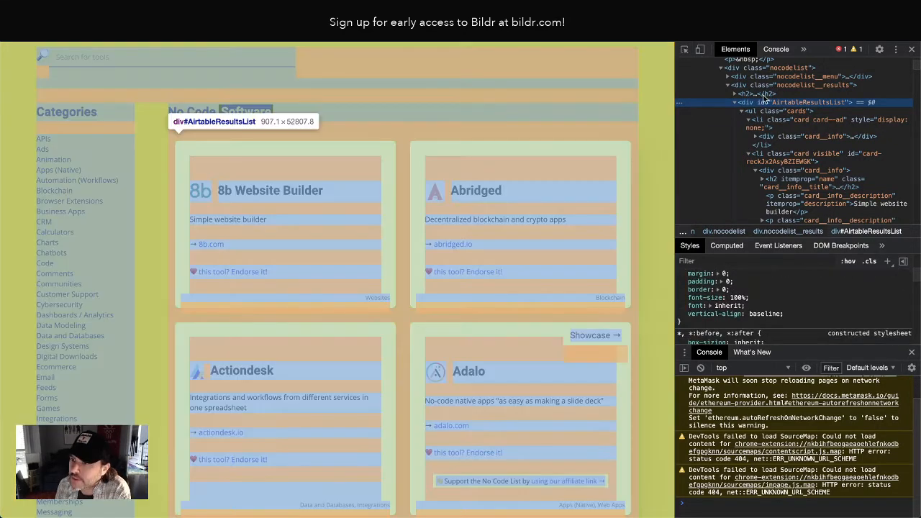
left_click(763, 94)
left_click(759, 87)
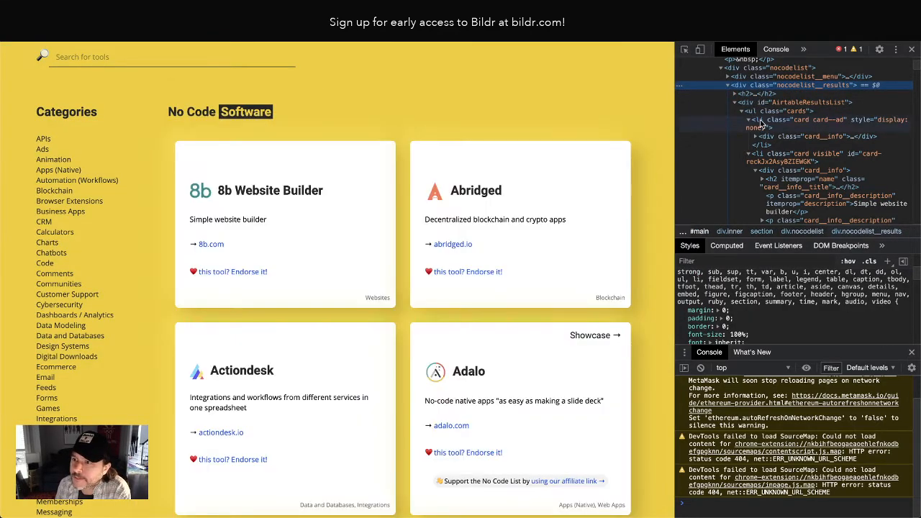
Examine the style rules of the hidden card--ad list item and the outer nocodelist container
left_click(761, 124)
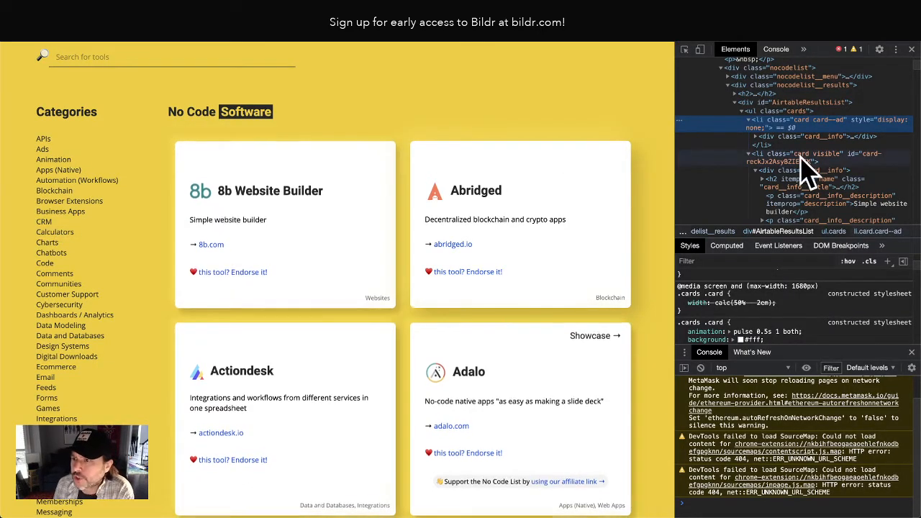
scroll(795, 165, "up", 1)
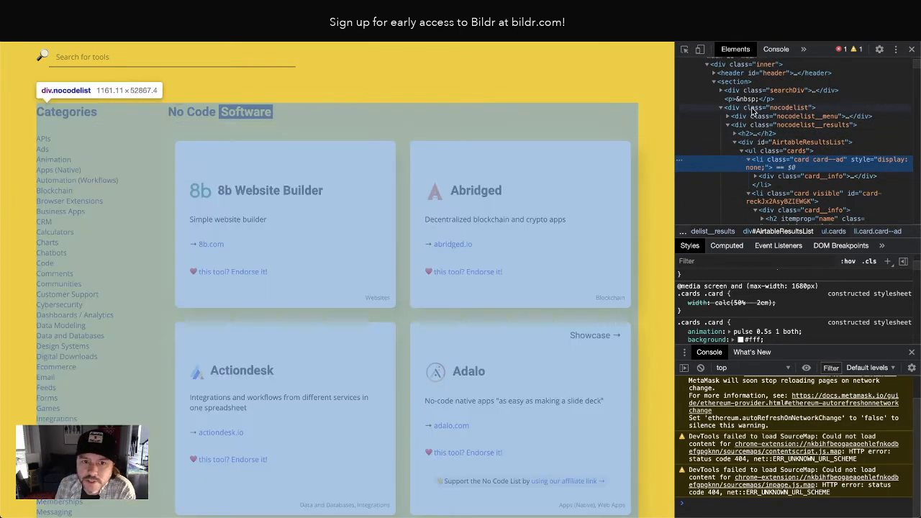
left_click(753, 109)
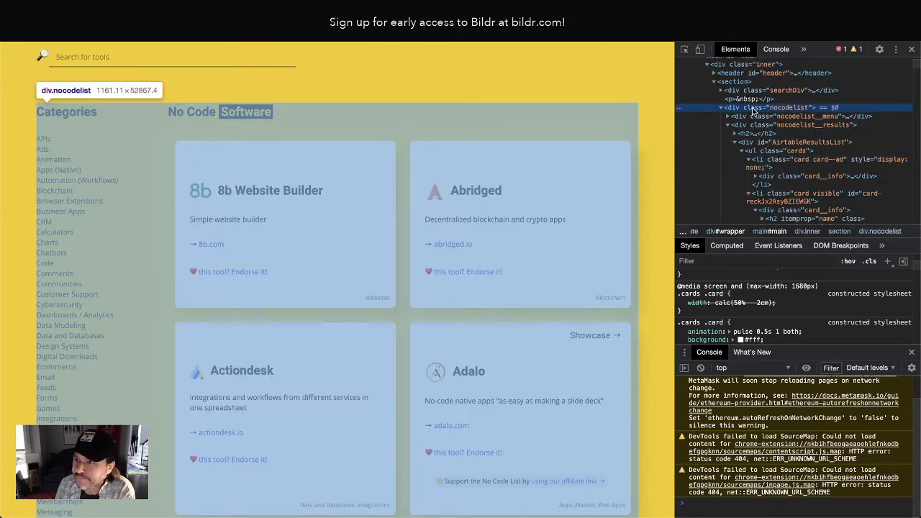
scroll(769, 311, "up", 3)
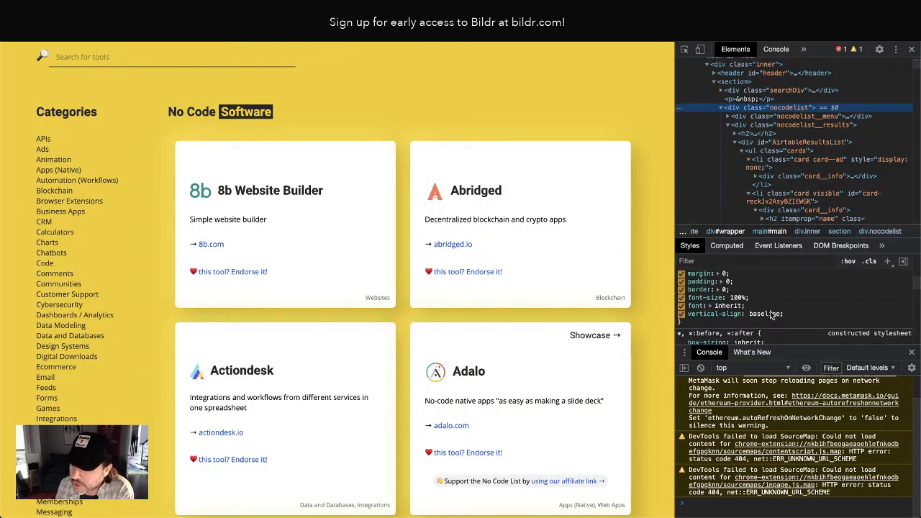
scroll(769, 314, "up", 2)
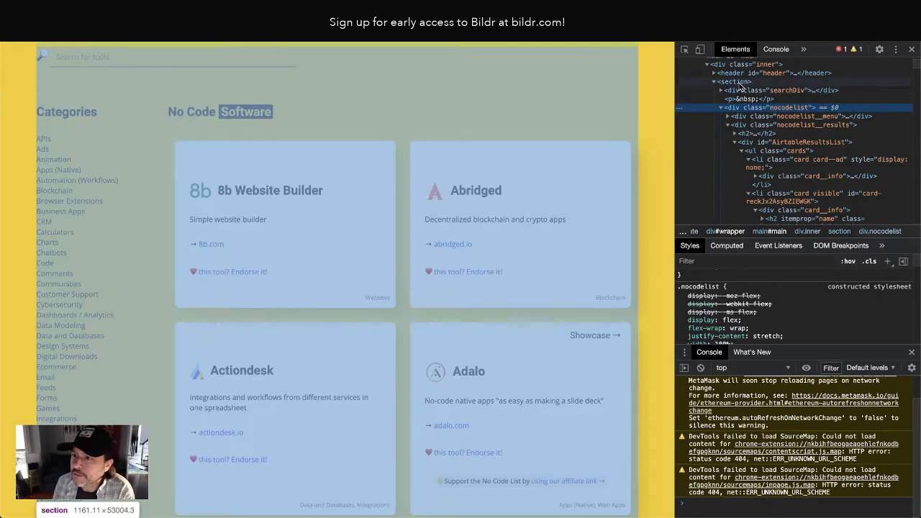
Examine the padding, margin and max-width rules of the div with class inner
scroll(748, 93, "up", 2)
left_click(734, 99)
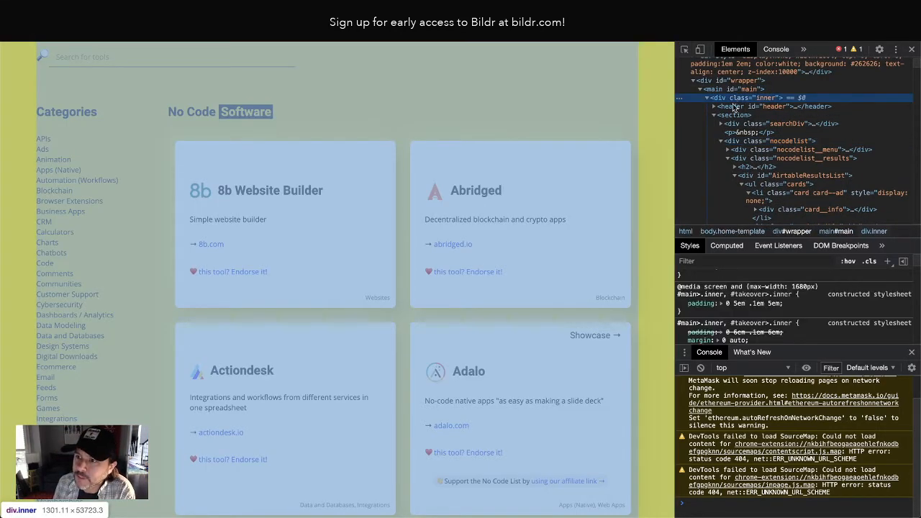
scroll(794, 312, "down", 5)
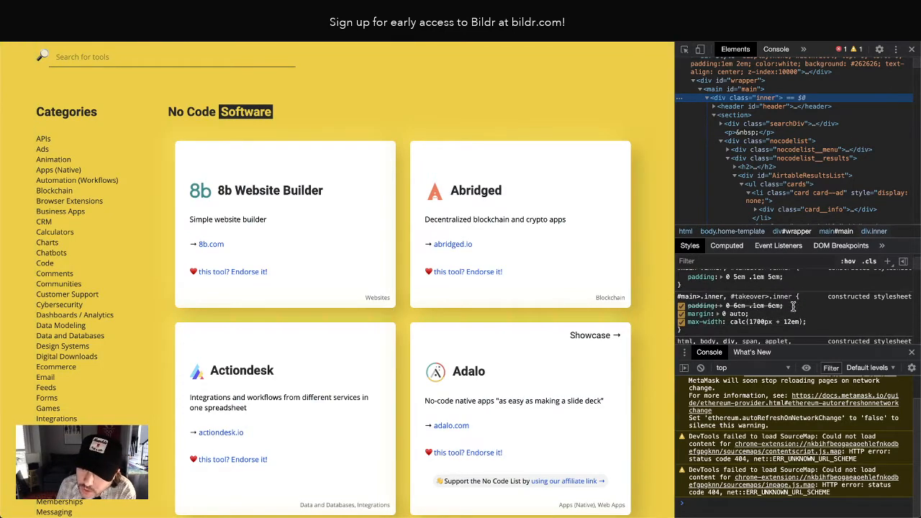
scroll(793, 310, "down", 3)
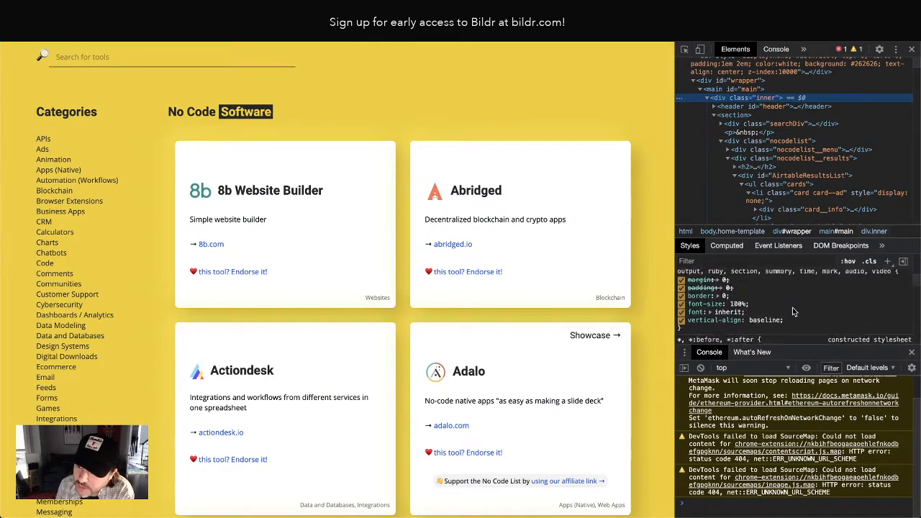
scroll(793, 311, "up", 3)
Examine the style rules of the main element that encloses the inner container
left_click(743, 89)
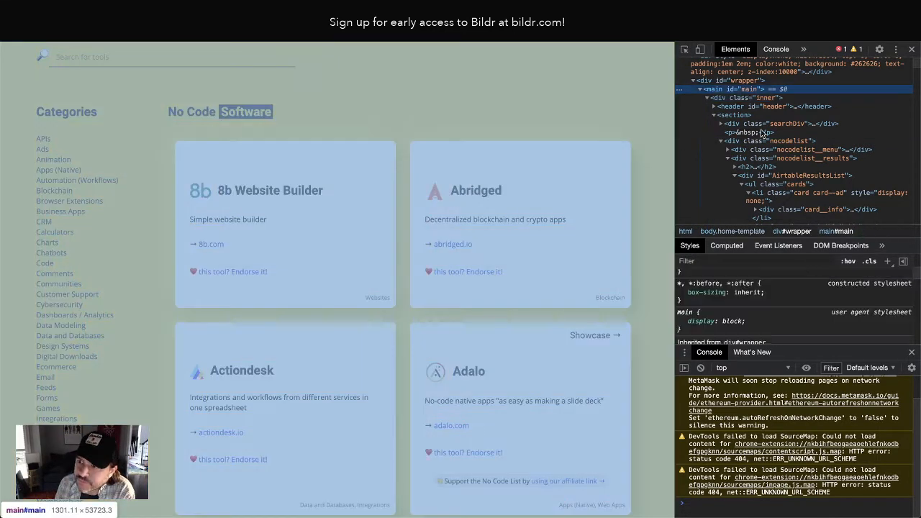
scroll(785, 295, "down", 5)
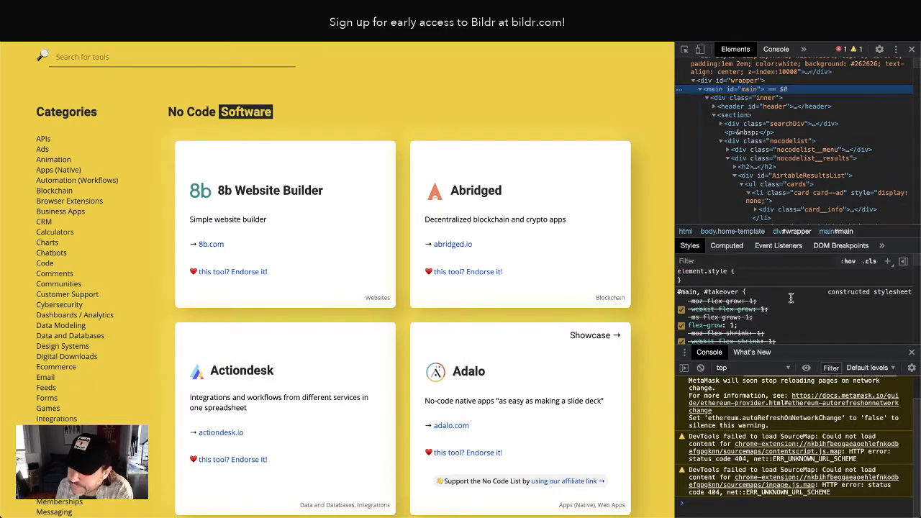
scroll(790, 302, "down", 4)
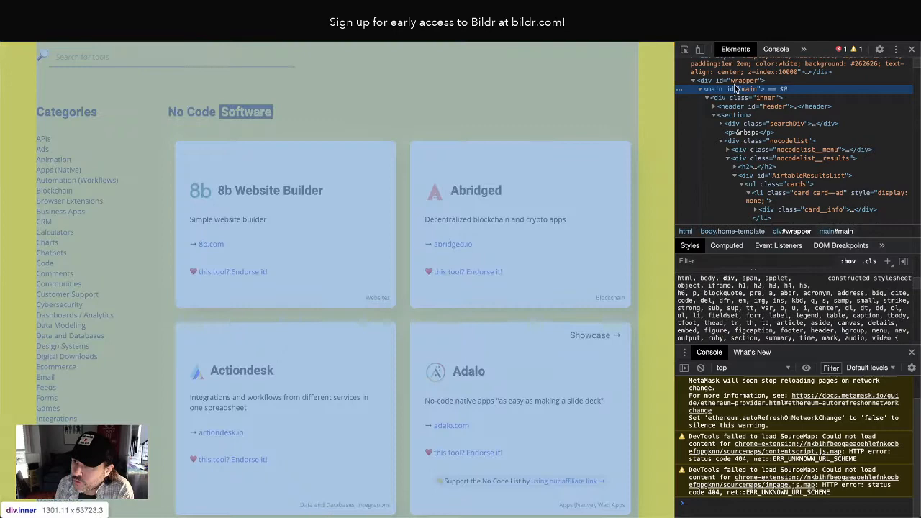
Examine the style rules of the wrapper div and of the hidden div directly above it in the page body
left_click(735, 81)
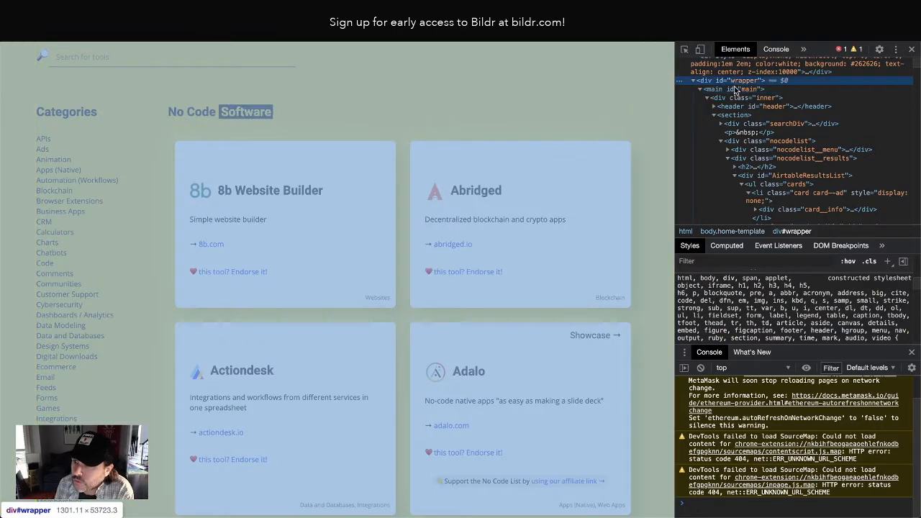
scroll(789, 295, "down", 6)
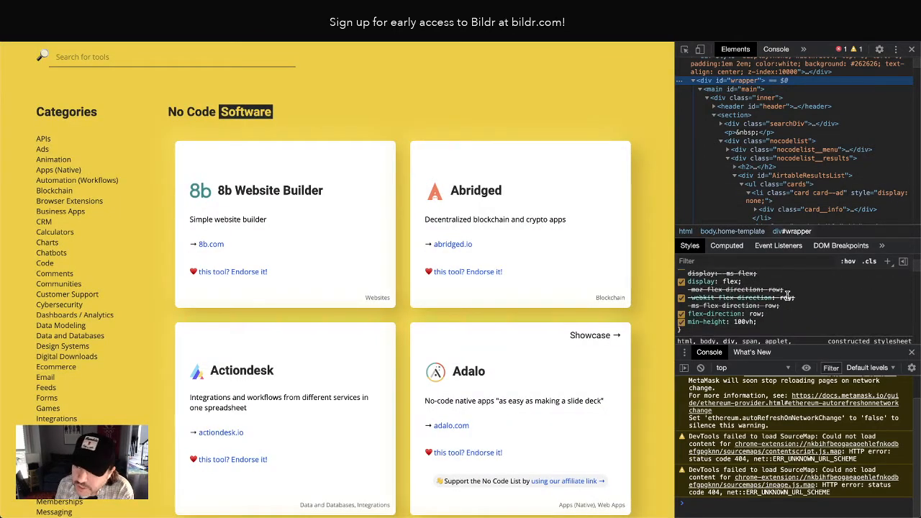
scroll(788, 299, "down", 3)
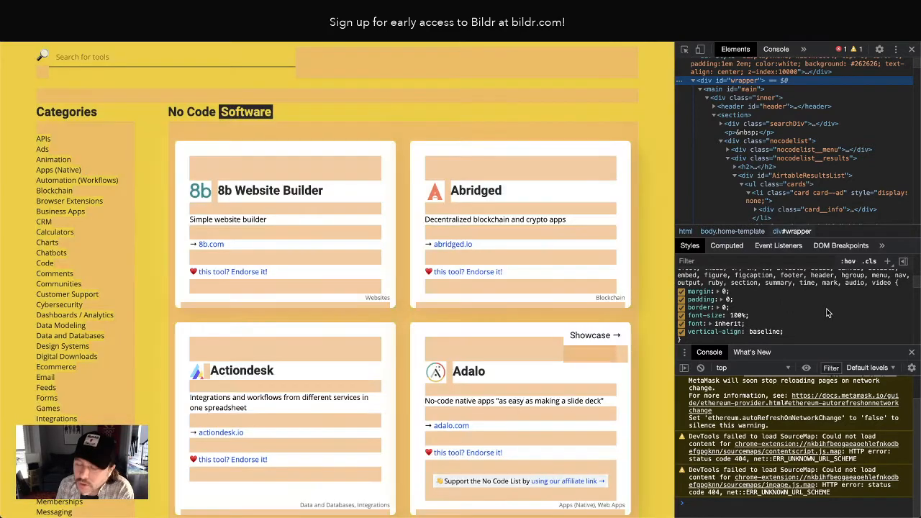
scroll(806, 319, "down", 1)
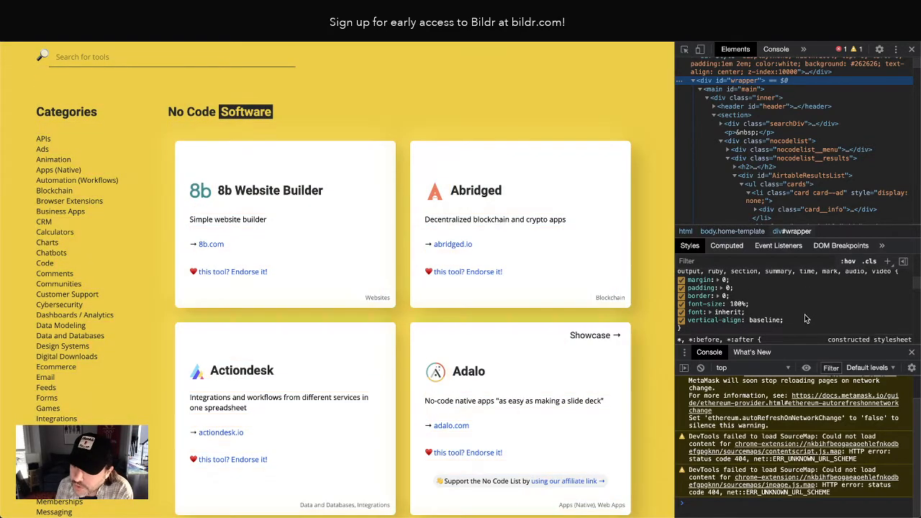
scroll(736, 82, "up", 1)
left_click(739, 107)
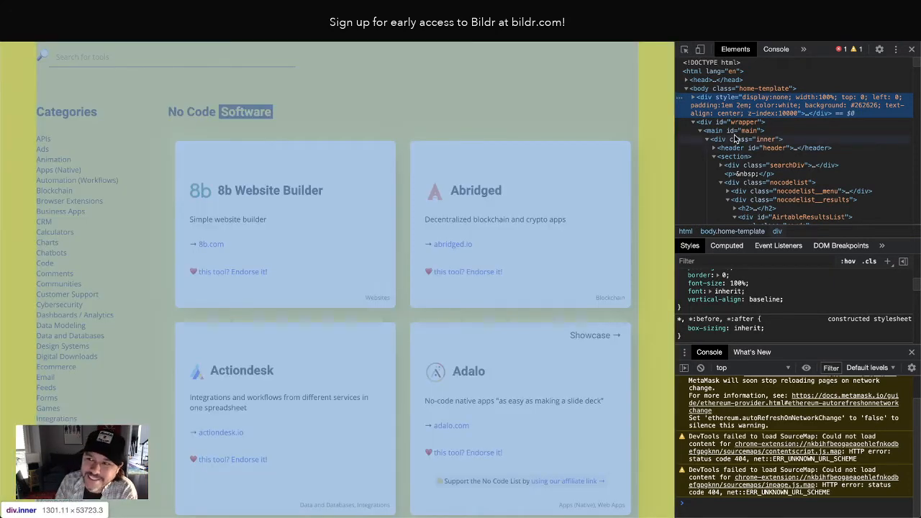
scroll(775, 298, "up", 5)
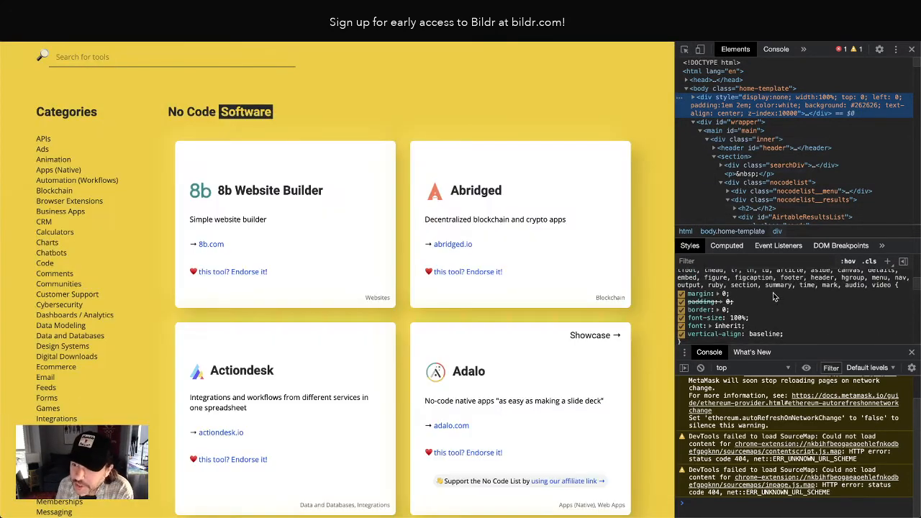
Examine the inline style rules of the hidden div at the start of the page body
scroll(775, 297, "up", 1)
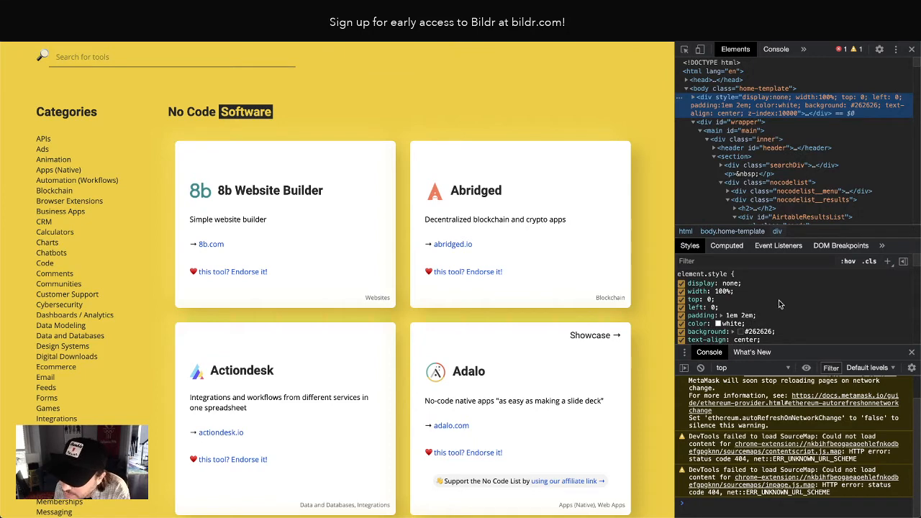
scroll(778, 301, "down", 1)
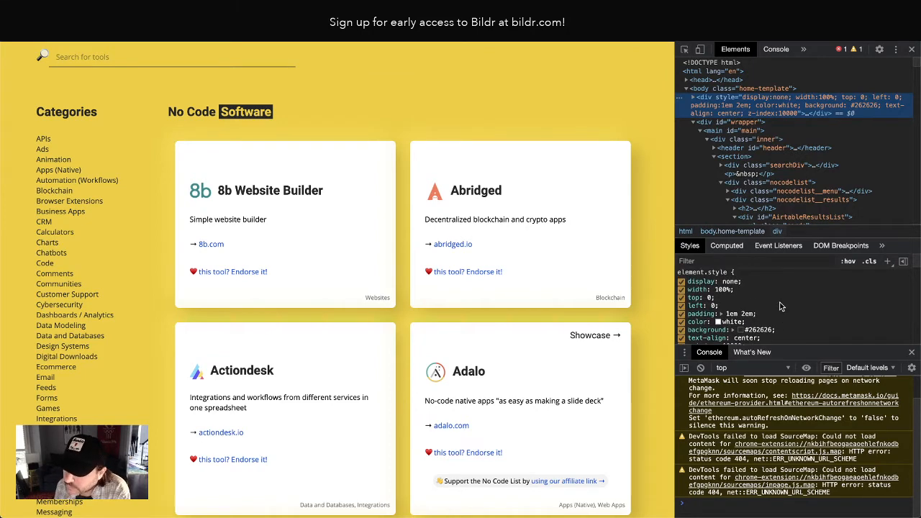
scroll(781, 307, "down", 2)
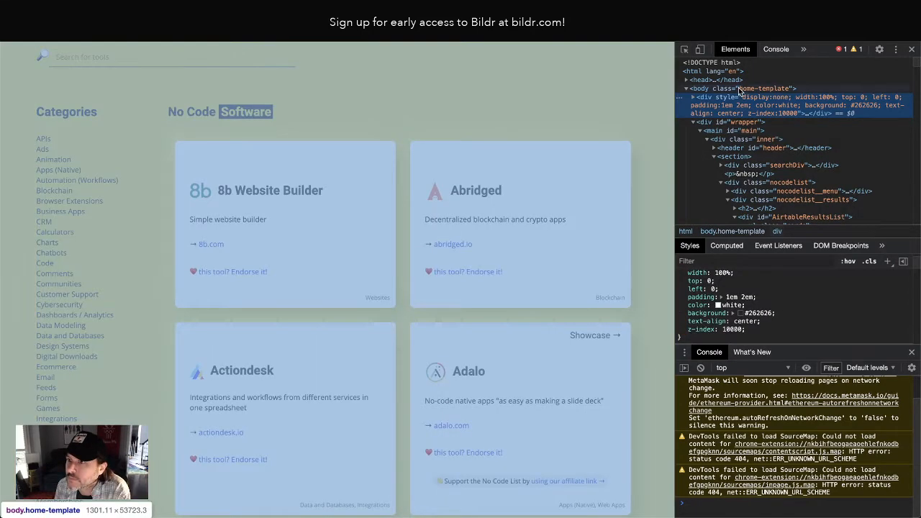
Examine the font-size, colour and font-family rules of the original site's body element
left_click(739, 89)
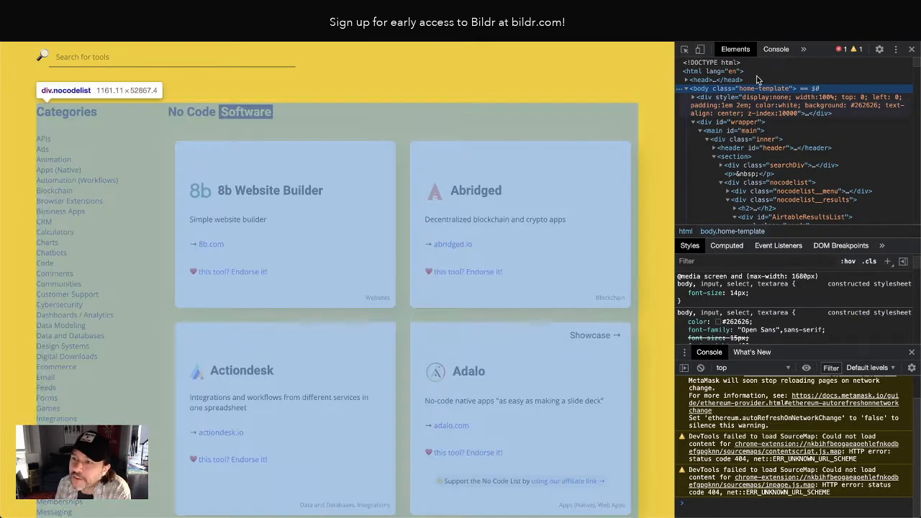
scroll(776, 292, "up", 1)
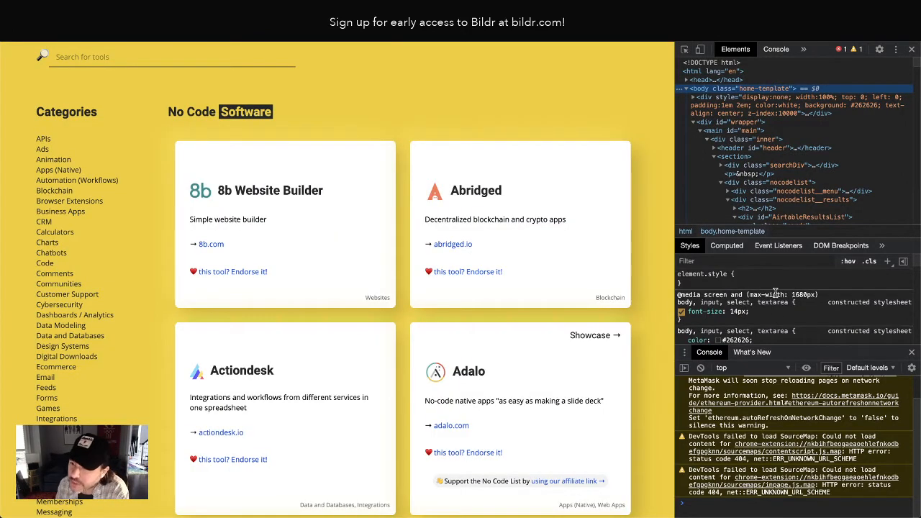
scroll(777, 292, "down", 4)
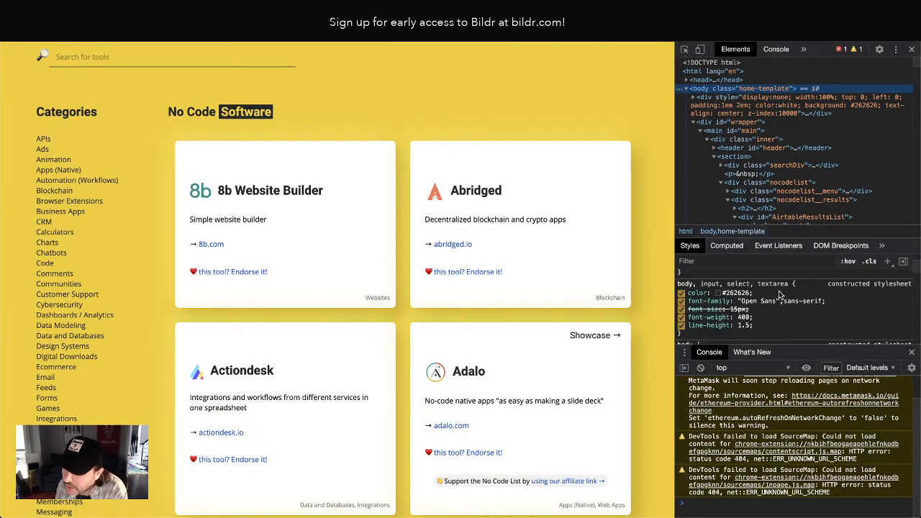
scroll(779, 291, "up", 1)
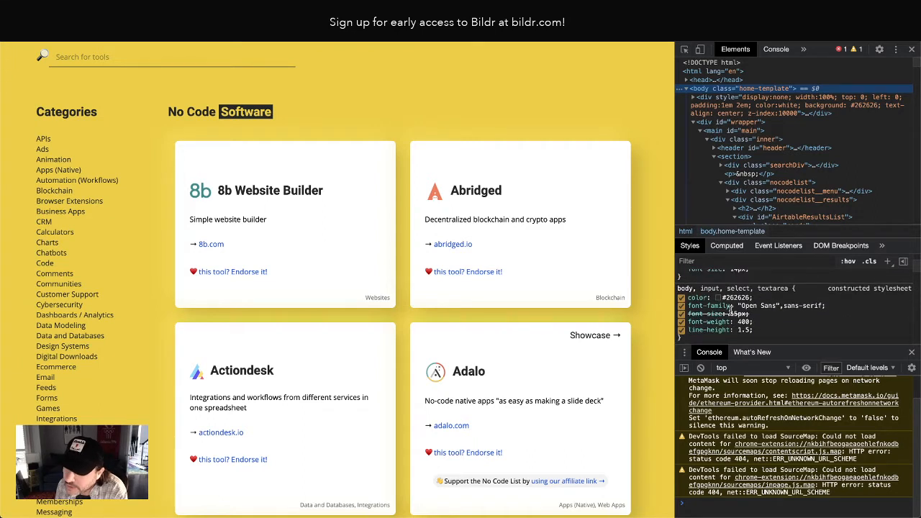
scroll(756, 311, "up", 2)
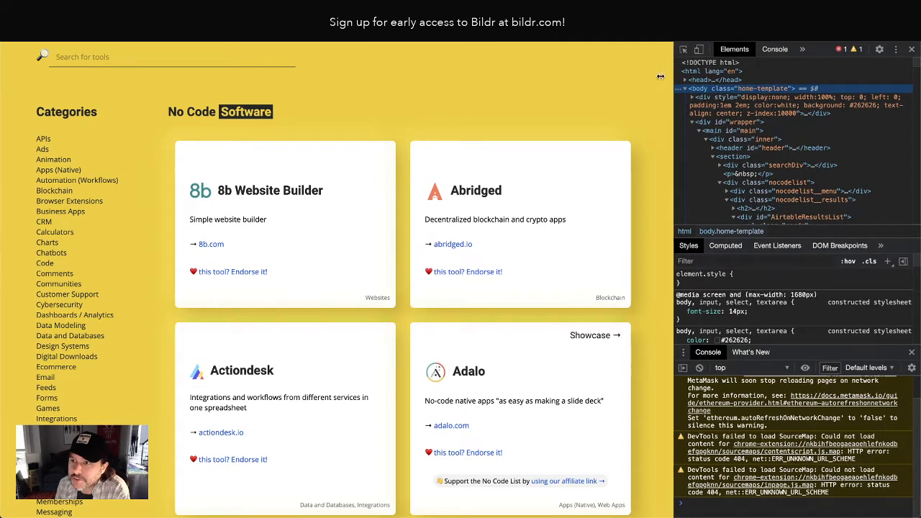
left_click_drag(675, 75, 672, 78)
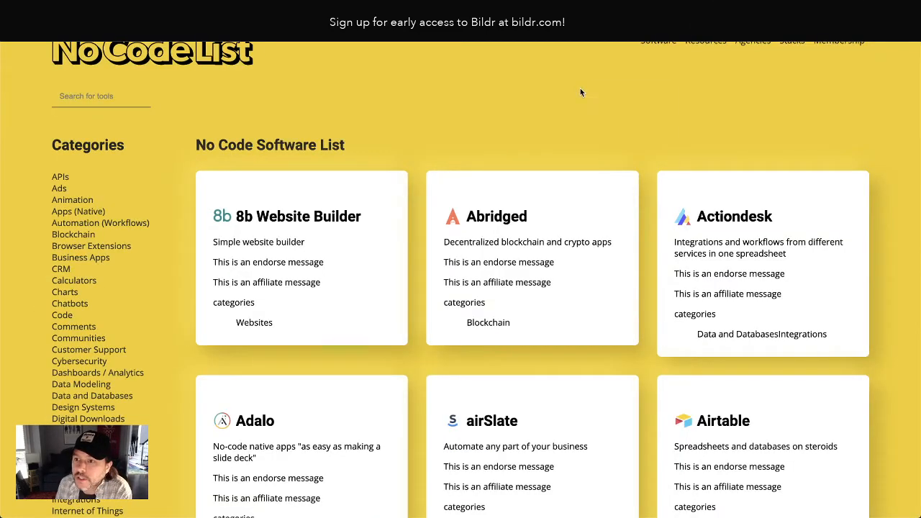
Inspect the rebuilt page in the browser and set its body element's font-size to 14px
right_click(580, 89)
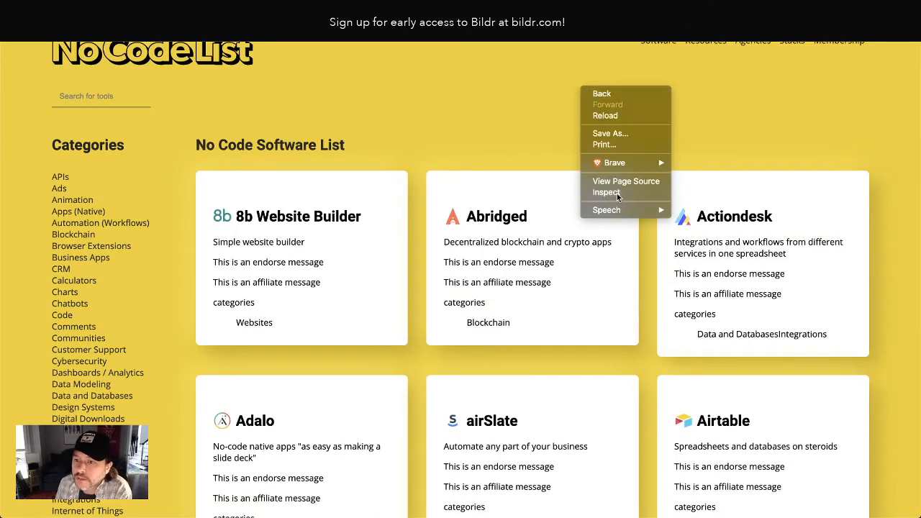
left_click(617, 194)
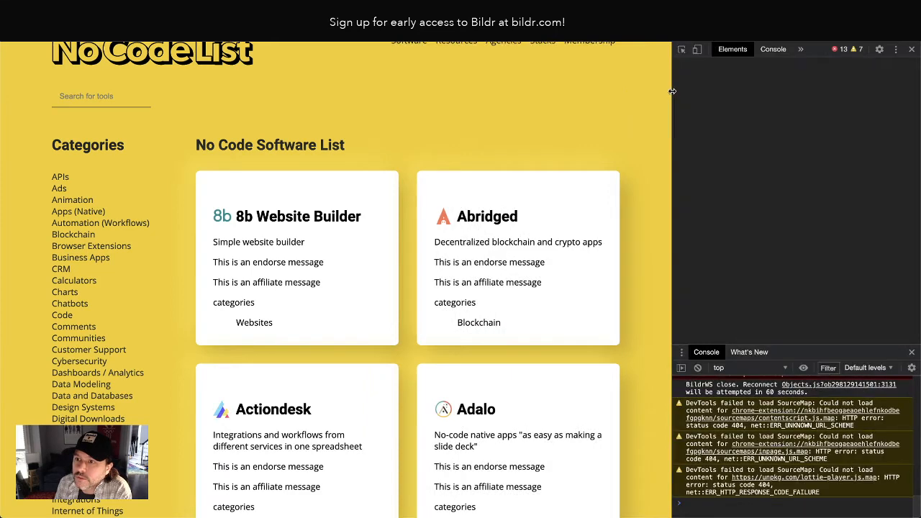
left_click_drag(672, 90, 673, 90)
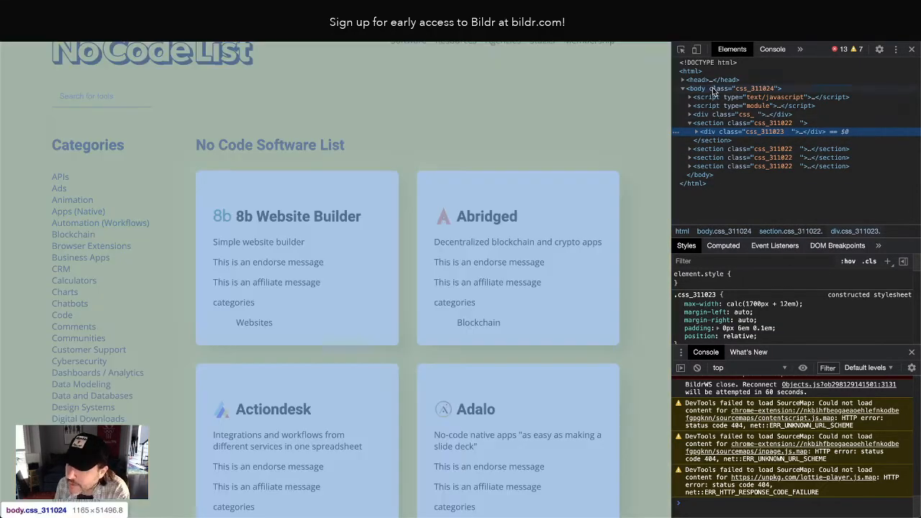
left_click(724, 89)
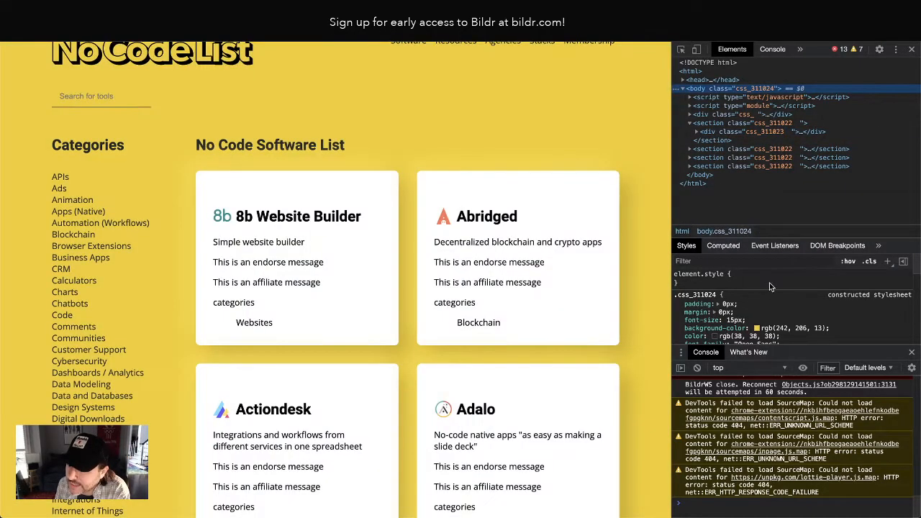
scroll(770, 292, "down", 1)
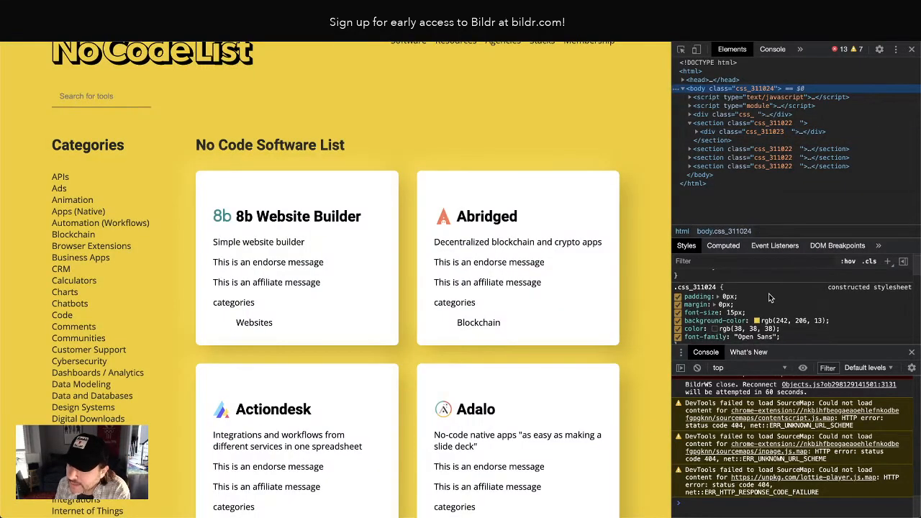
left_click(733, 312)
left_click(738, 312)
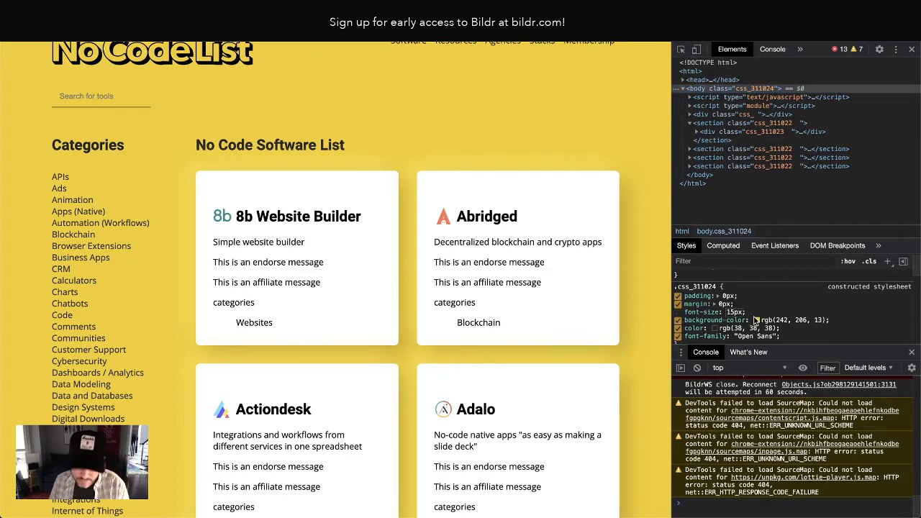
key("Down")
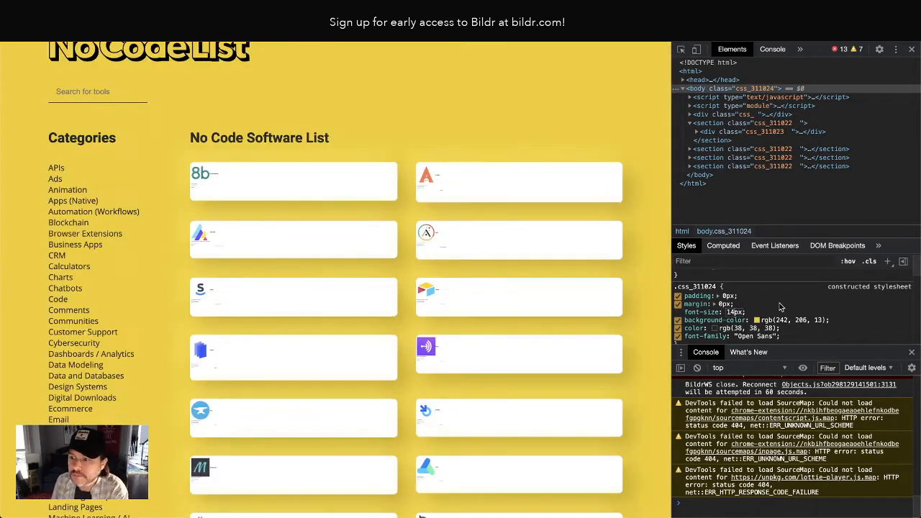
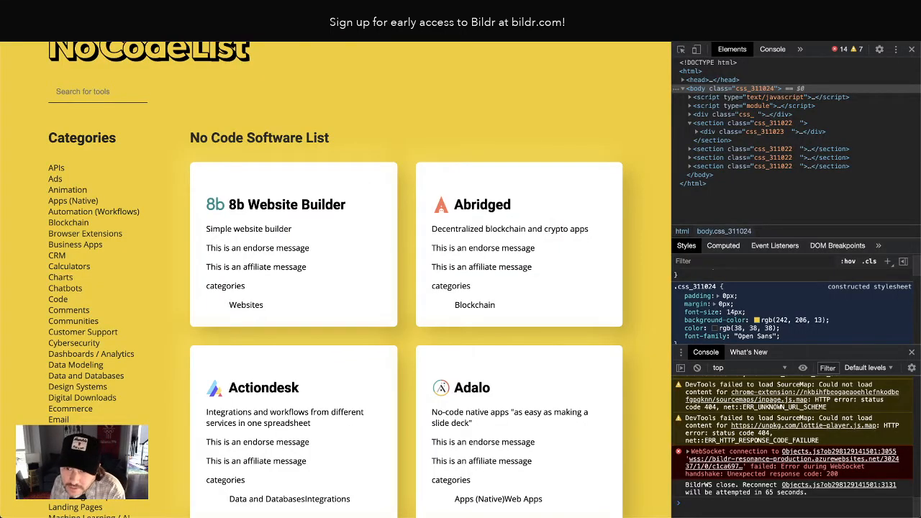
Switch to Bildr and open the data settings of the description text on the Card page
left_click_drag(447, 229, 555, 229)
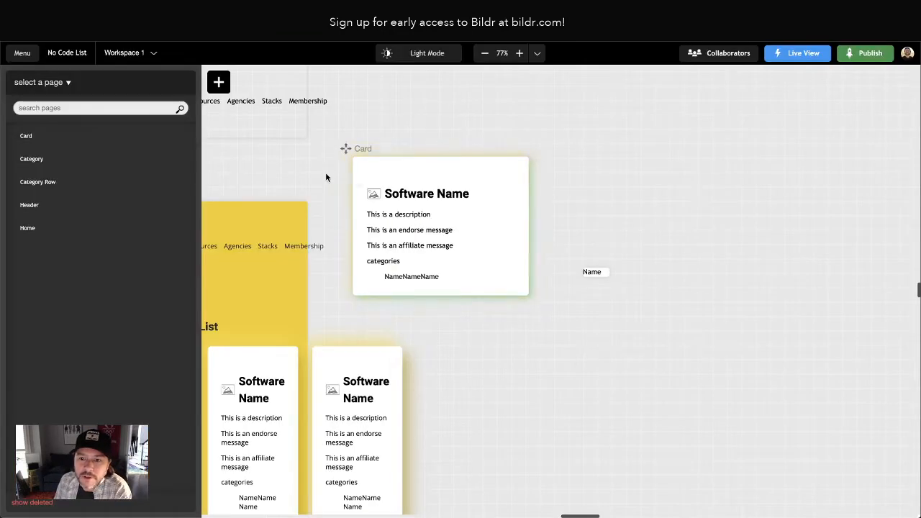
left_click(375, 214)
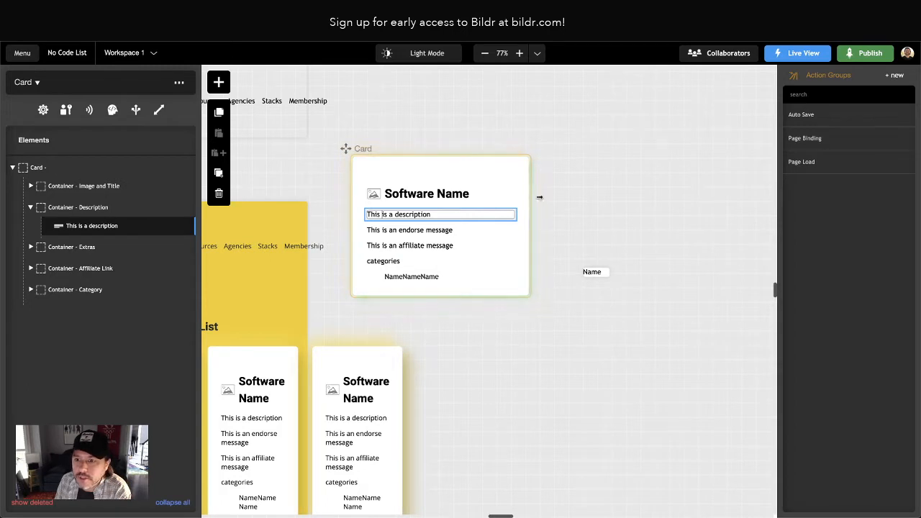
left_click(604, 168)
left_click(408, 214)
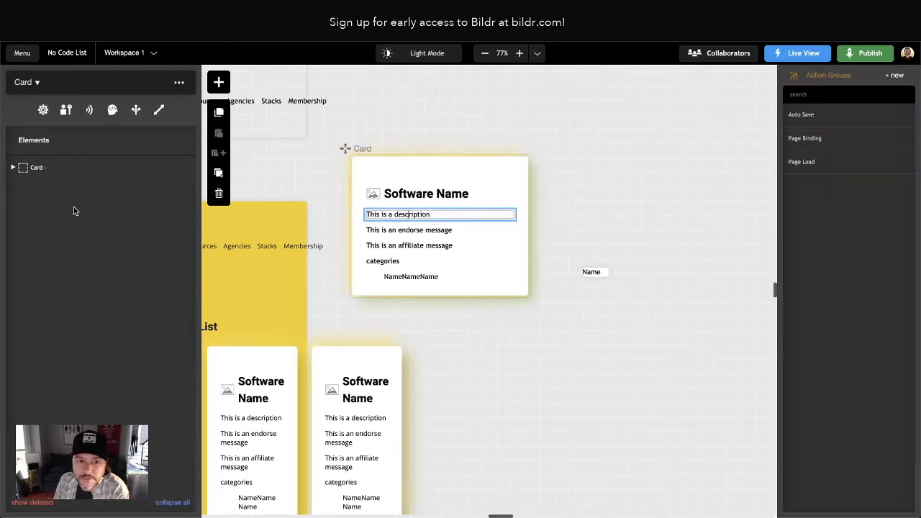
left_click(101, 226)
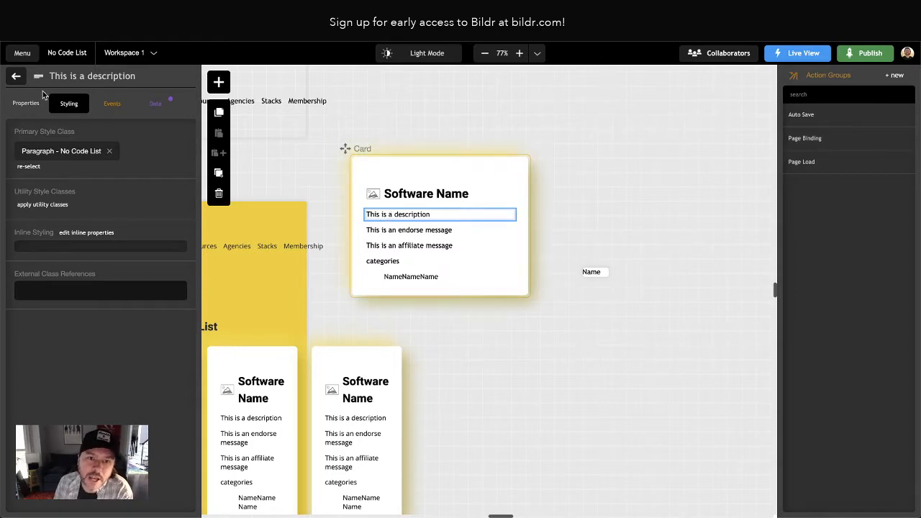
left_click(16, 77)
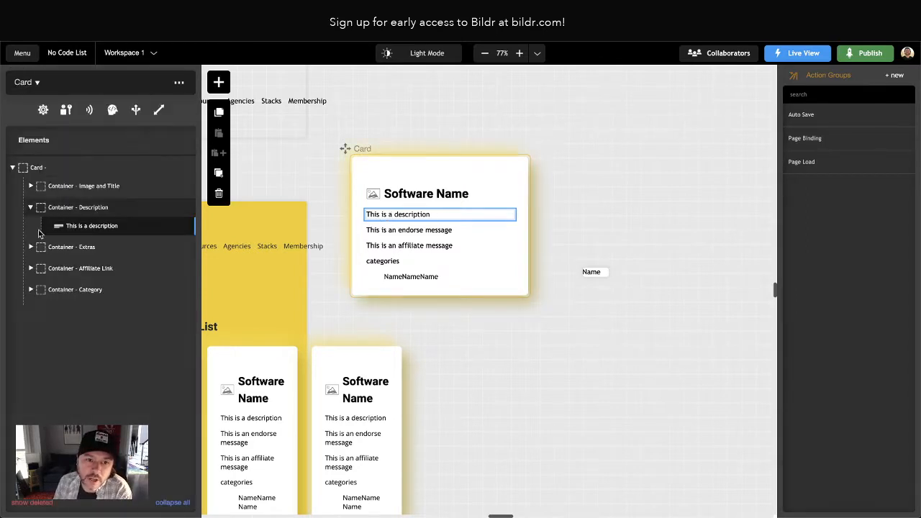
left_click(93, 231)
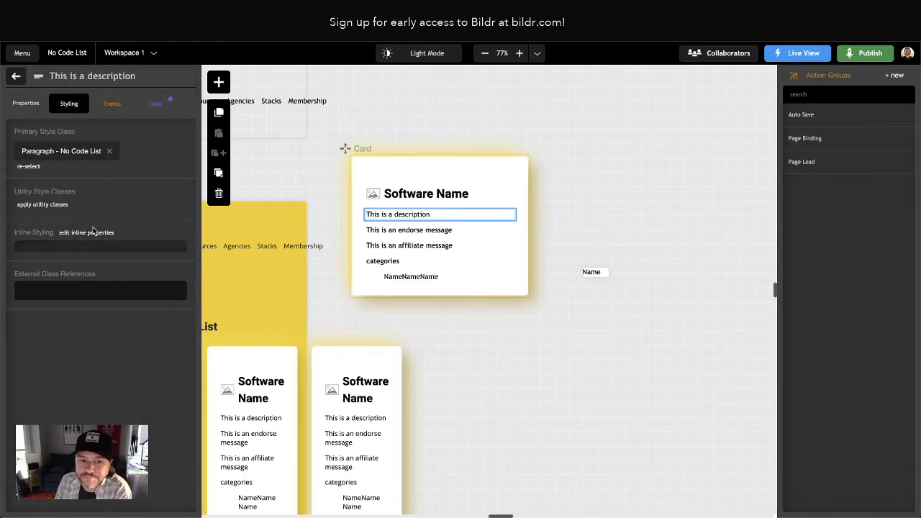
left_click(154, 105)
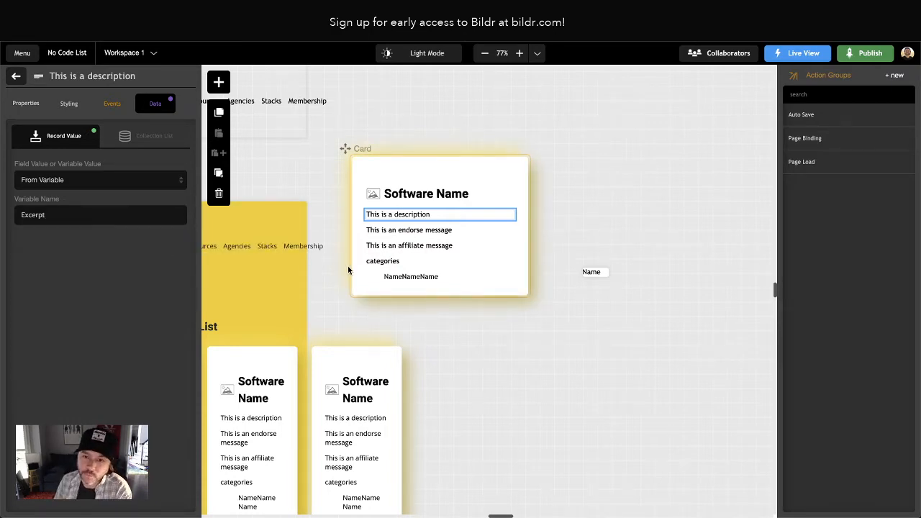
Review the columns of Airtable's No Code Software List table and the description's value source options, keeping From Variable
scroll(351, 266, "left", 5)
scroll(352, 270, "down", 4)
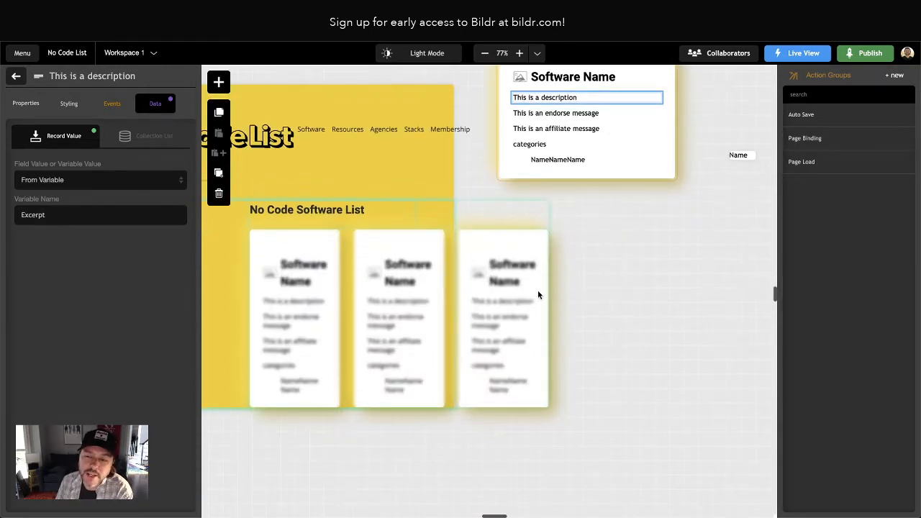
scroll(690, 209, "up", 3)
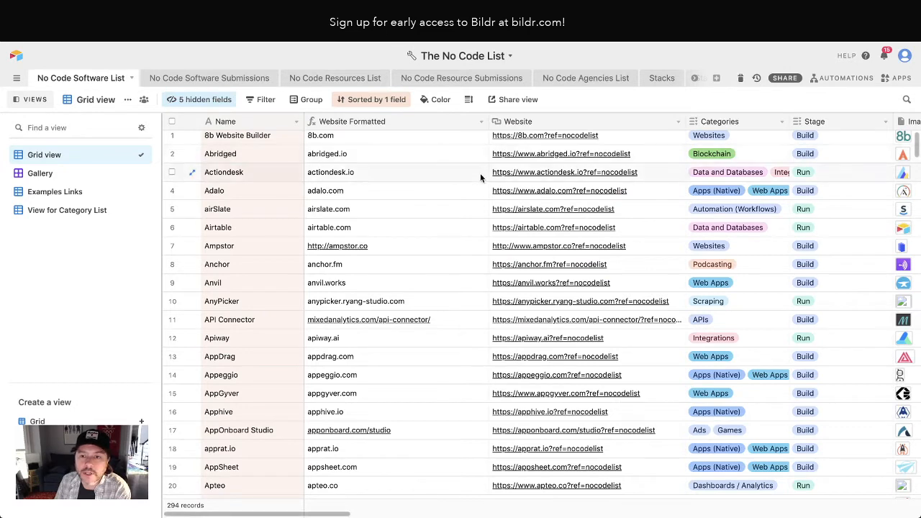
scroll(655, 185, "right", 10)
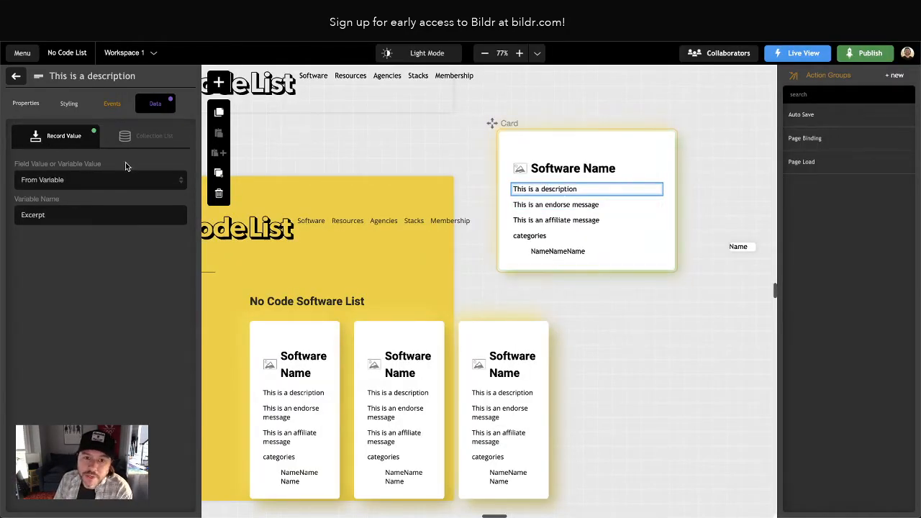
left_click(55, 180)
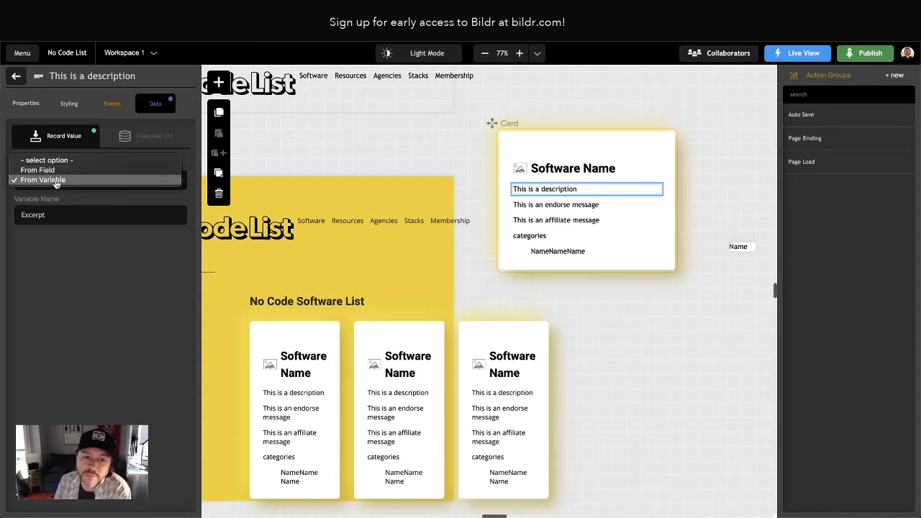
left_click(67, 184)
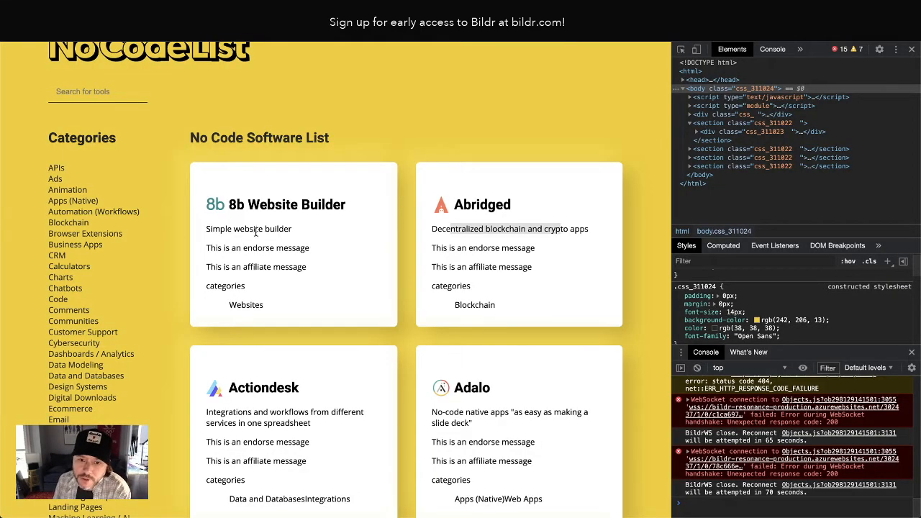
Compare the endorse message on the rebuilt cards with the endorse, endorsement and project links on the original site's cards
left_click_drag(536, 248, 495, 251)
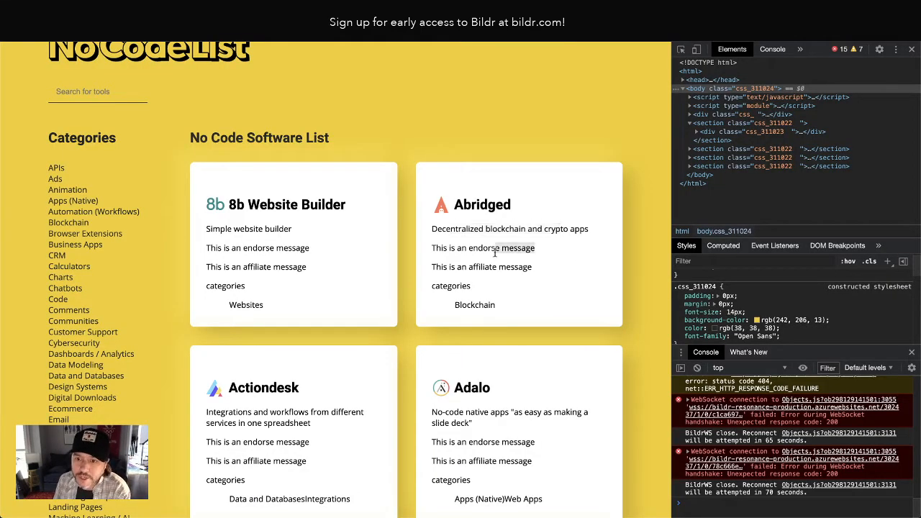
left_click(227, 248)
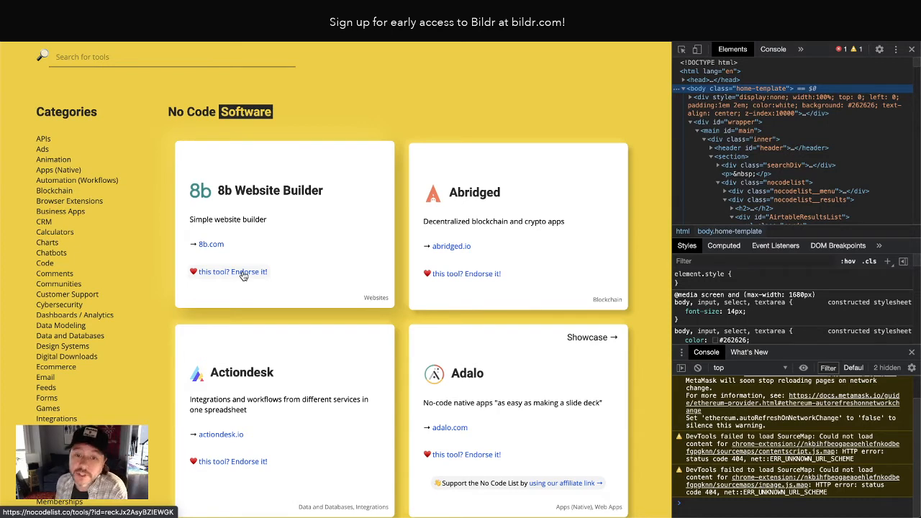
scroll(434, 390, "down", 4)
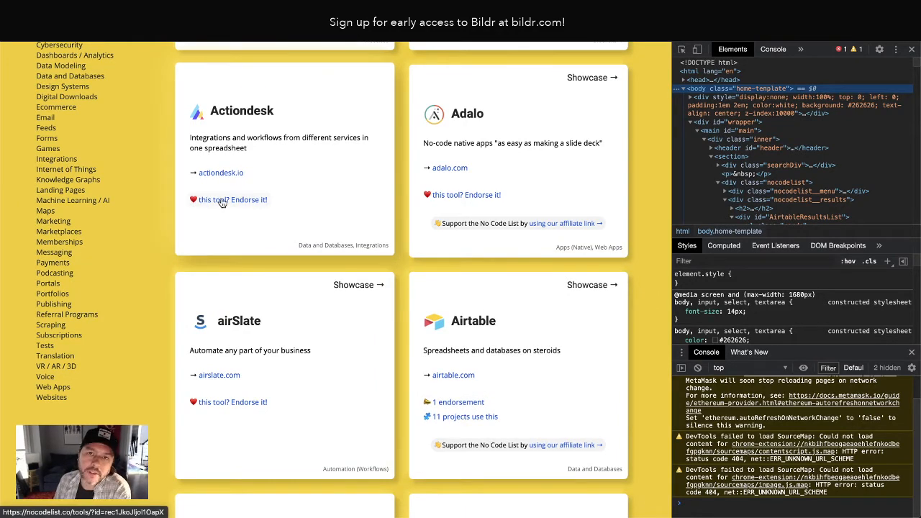
scroll(341, 208, "up", 2)
scroll(346, 216, "up", 4)
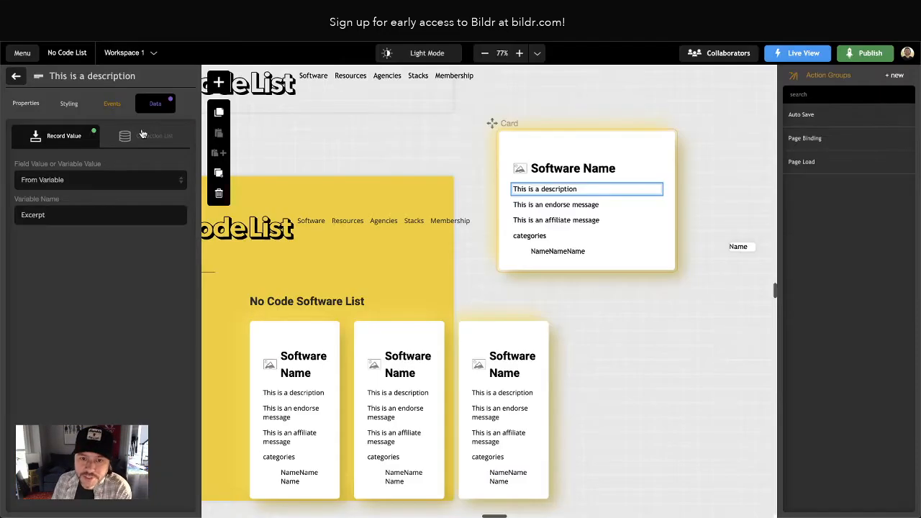
Select the Card's endorse message, create an action group named "Refresh - Endorsements", and open the list of actions to add to it
left_click(529, 204)
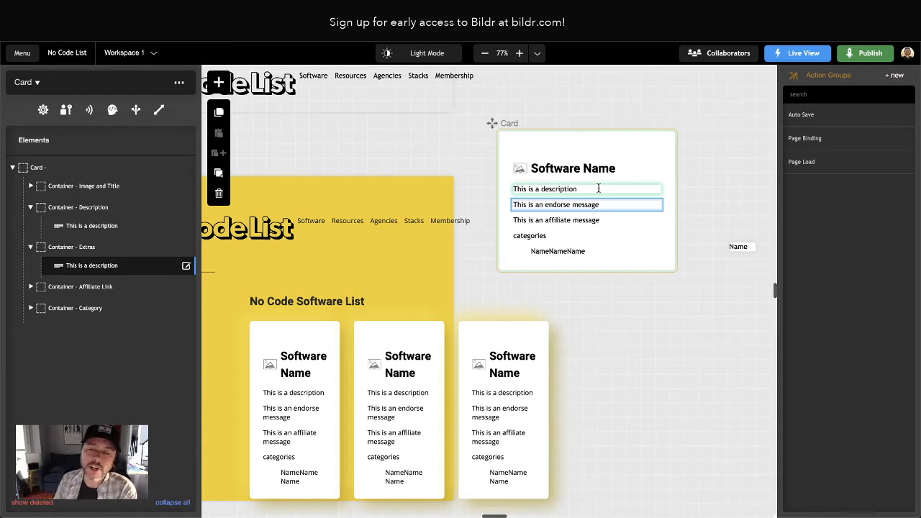
scroll(618, 201, "right", 1)
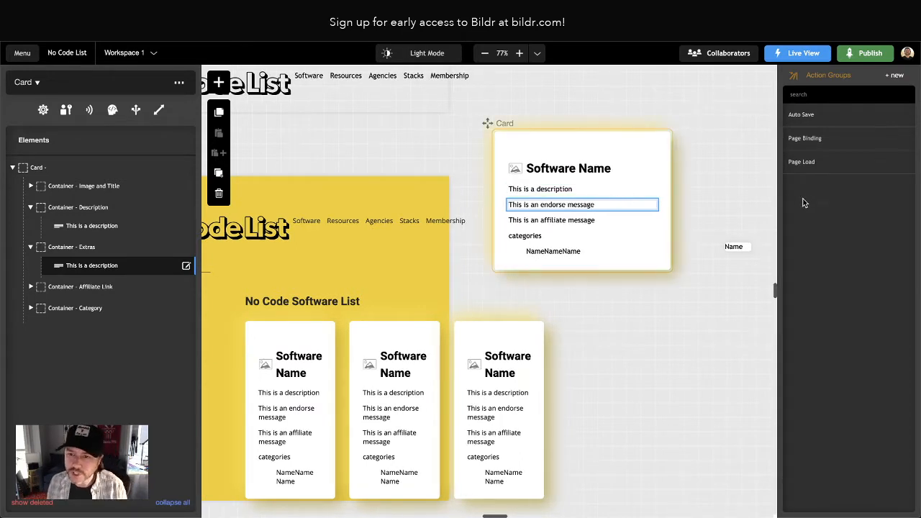
left_click(894, 74)
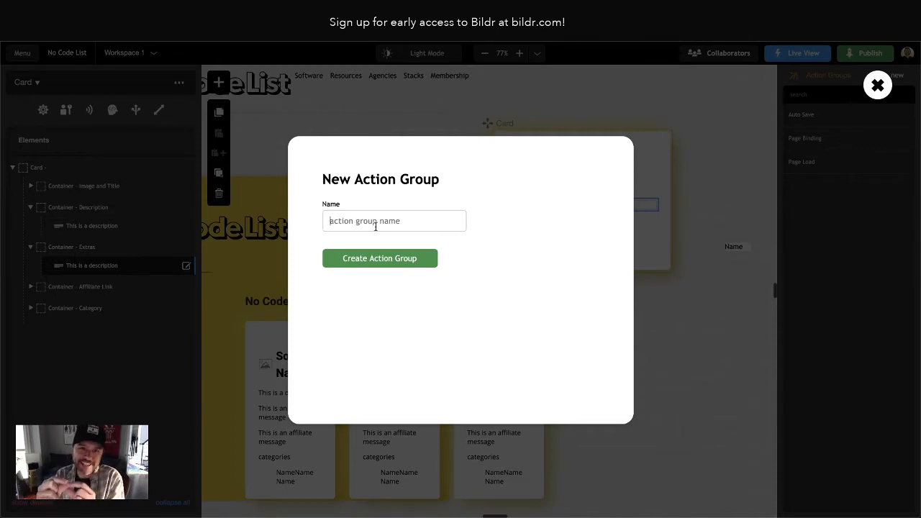
type("f")
key("BackSpace")
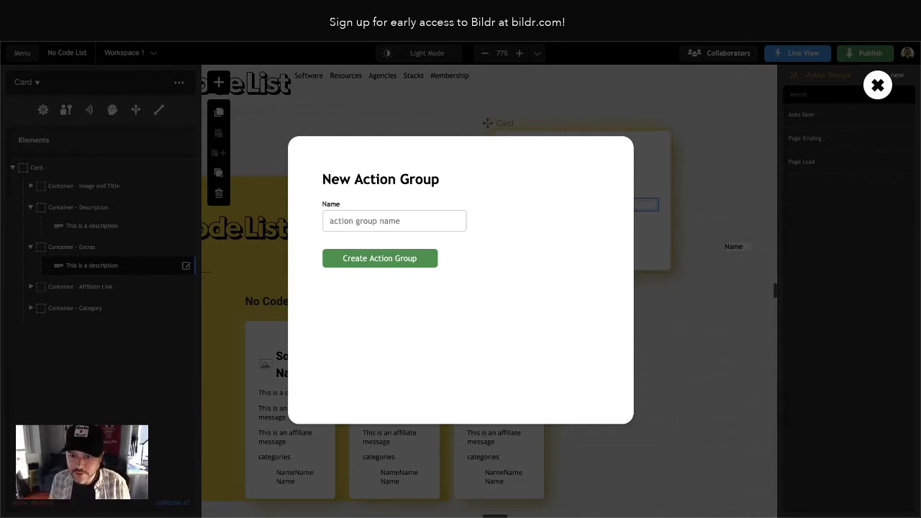
type("Refresh ")
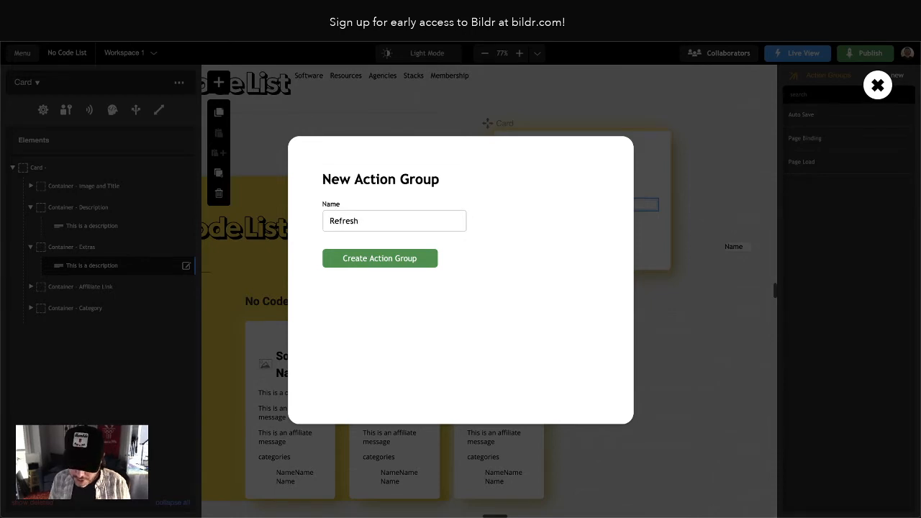
type("- Endorsements")
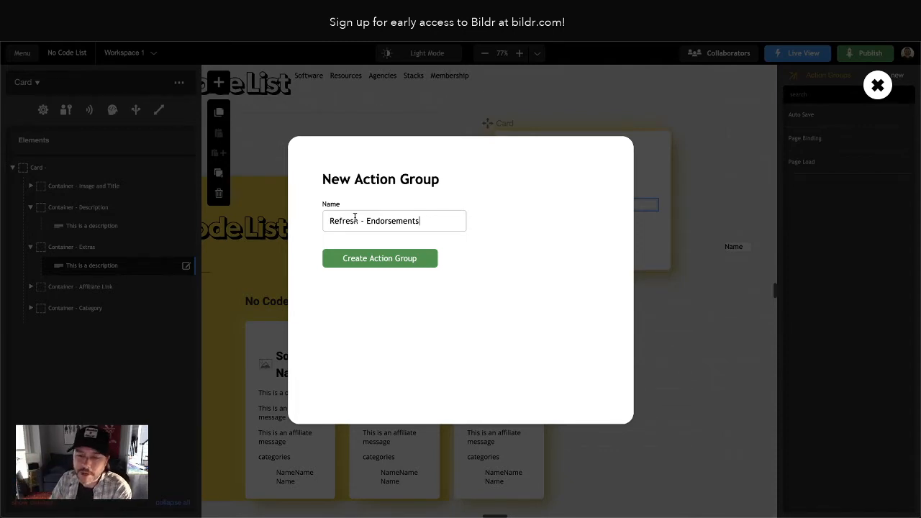
left_click(360, 261)
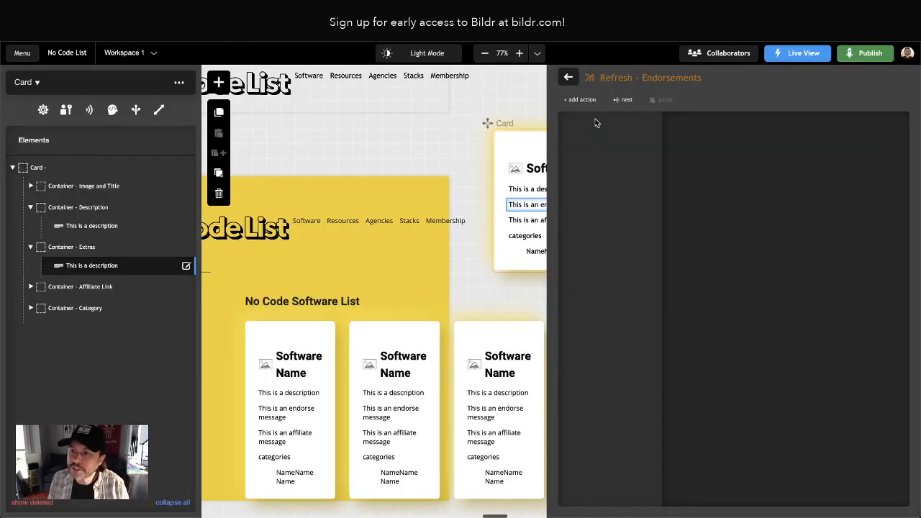
left_click(586, 100)
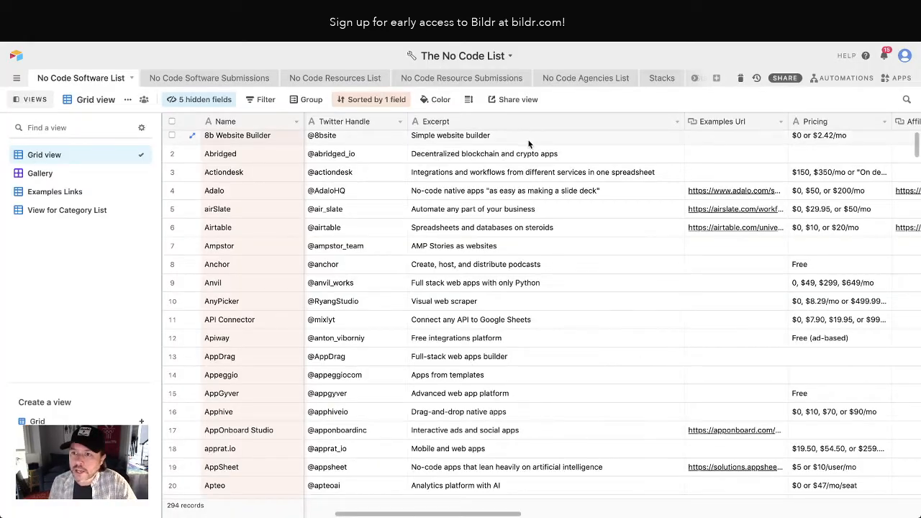
Switch to Airtable and examine the No Code Software List table's Submitter Comments, Total Comments and Comments columns for endorsement data
scroll(532, 142, "right", 8)
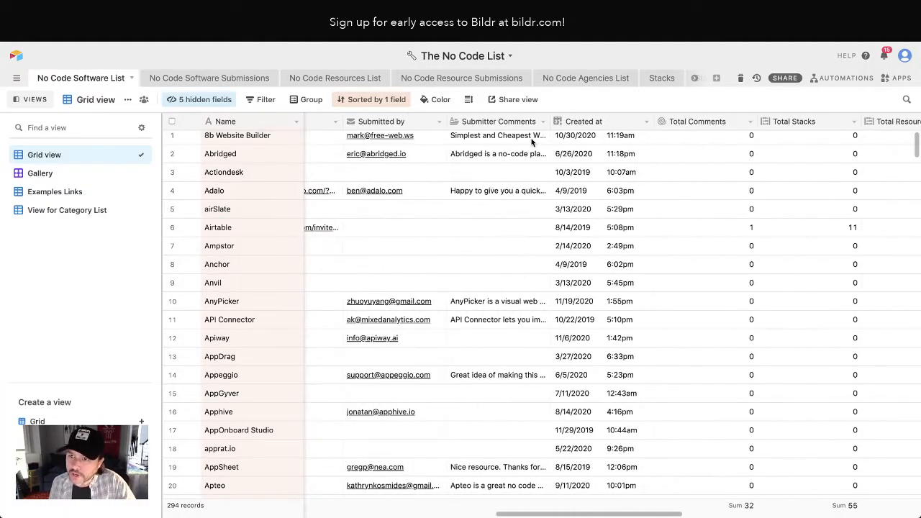
scroll(556, 151, "right", 6)
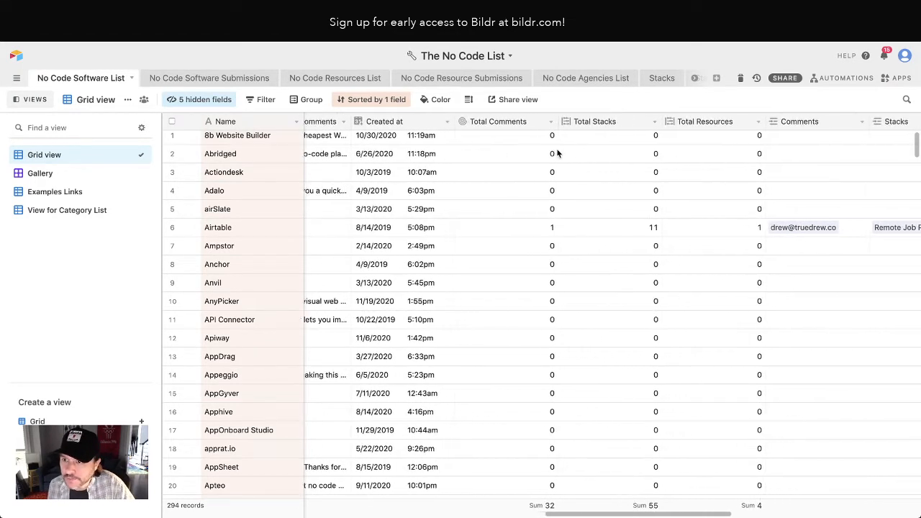
scroll(557, 153, "left", 5)
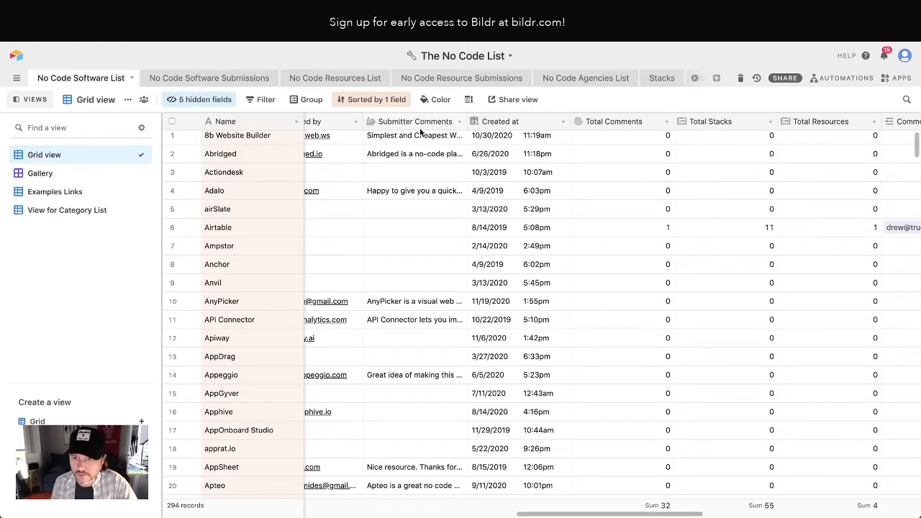
scroll(422, 134, "left", 2)
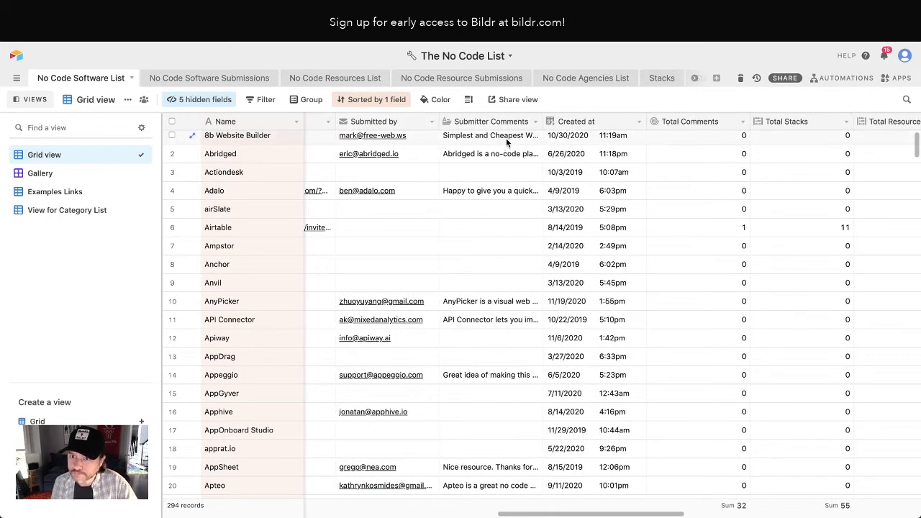
scroll(503, 141, "right", 2)
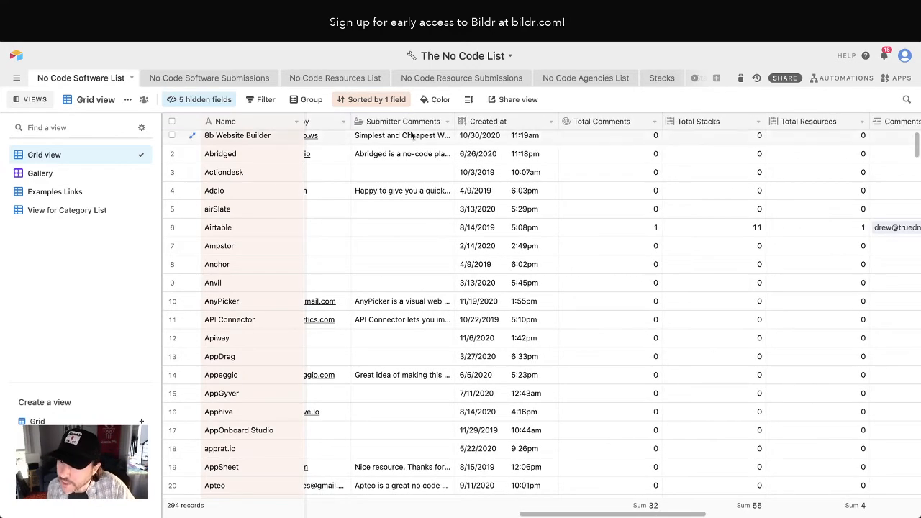
scroll(432, 134, "right", 3)
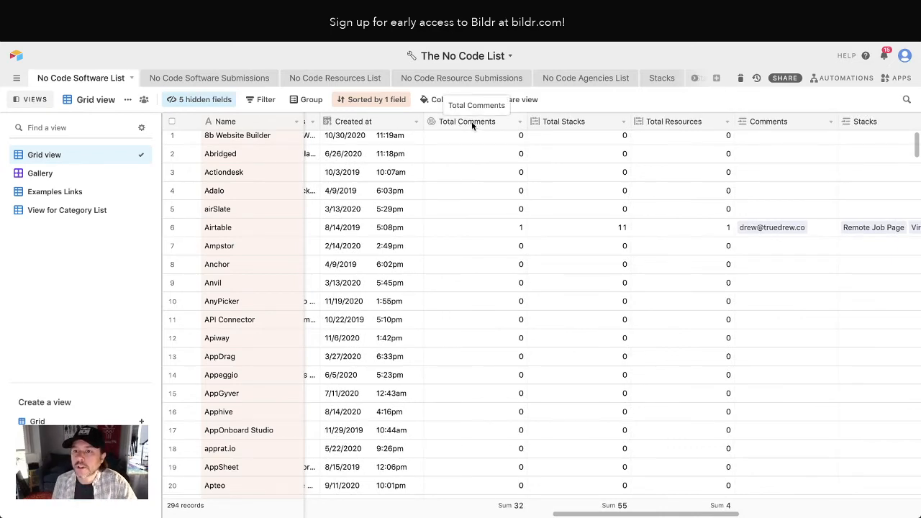
scroll(472, 123, "right", 2)
scroll(471, 126, "right", 3)
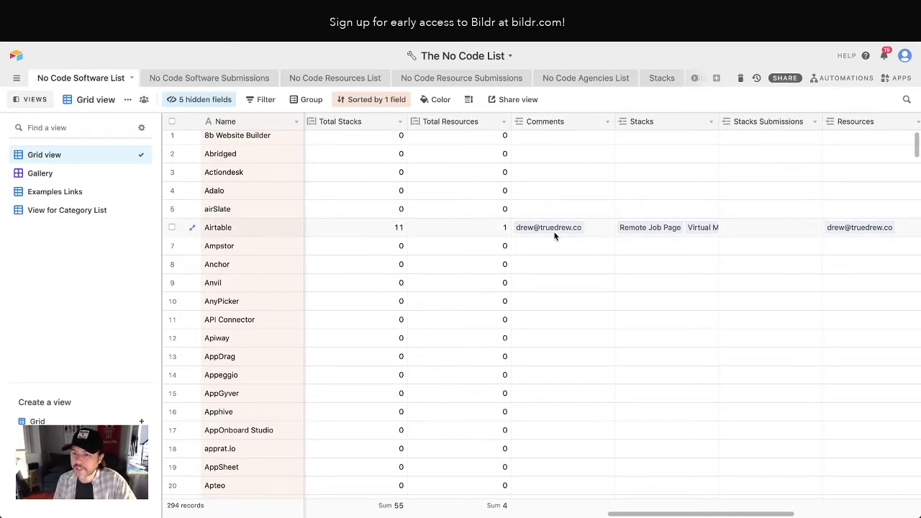
scroll(547, 238, "down", 10)
scroll(546, 256, "down", 3)
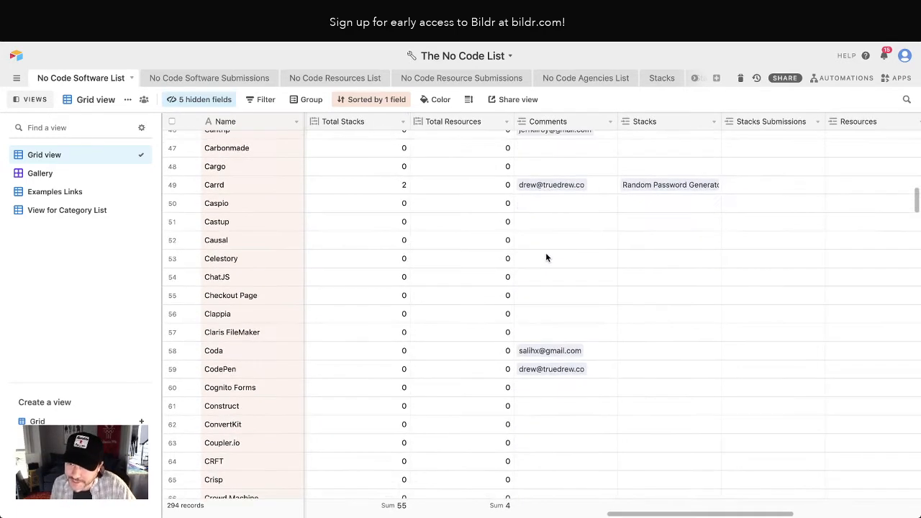
scroll(552, 226, "down", 4)
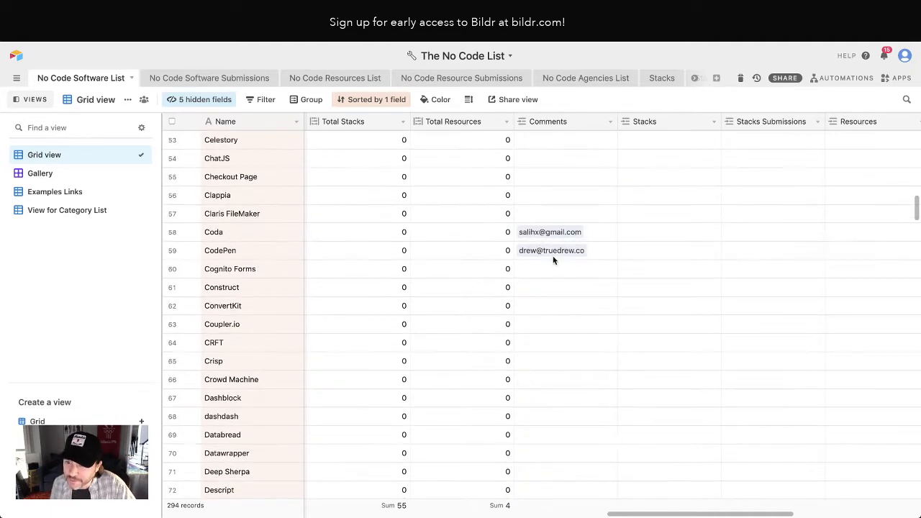
scroll(567, 216, "up", 18)
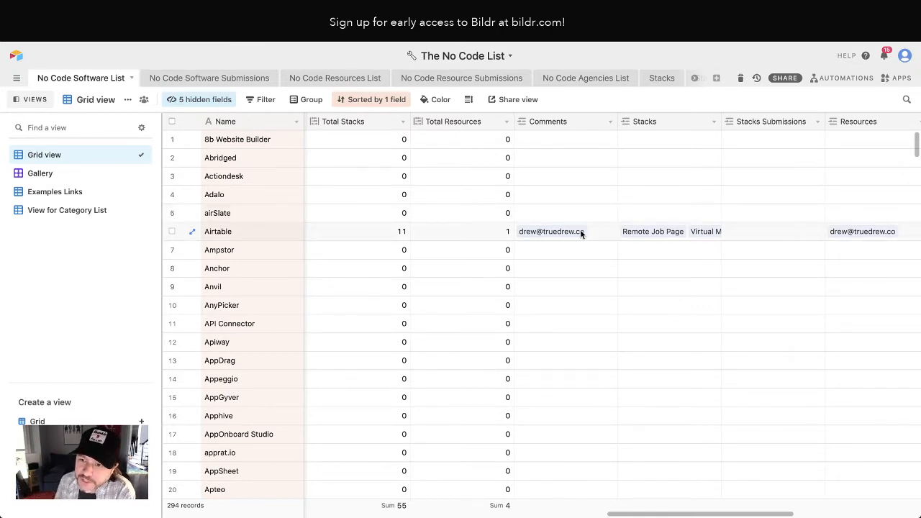
scroll(536, 218, "left", 4)
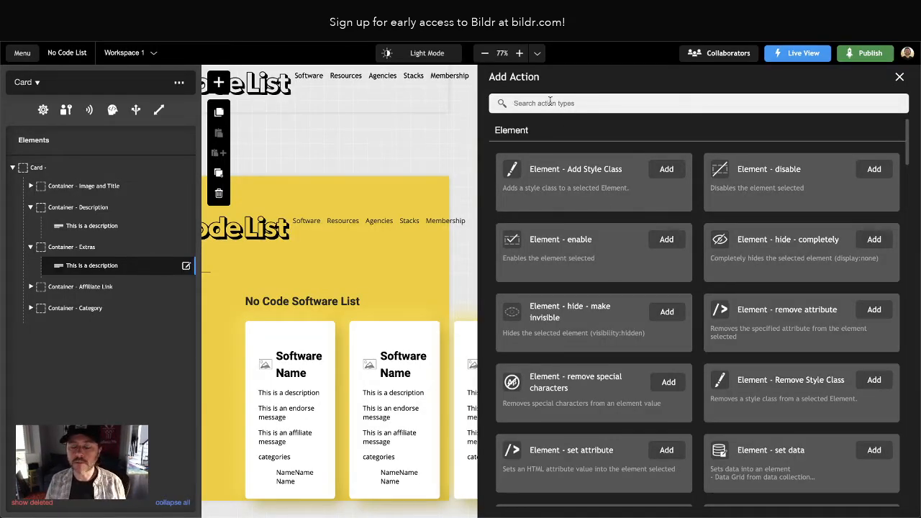
Add a compare values condition to the Refresh - Endorsements group, taking test value 1 from the current page's variable Test Comments
type("condition")
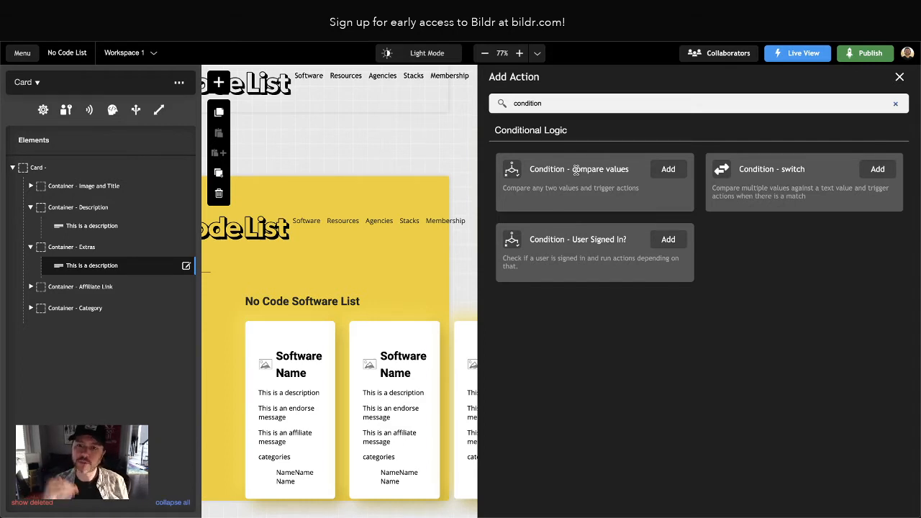
left_click(666, 169)
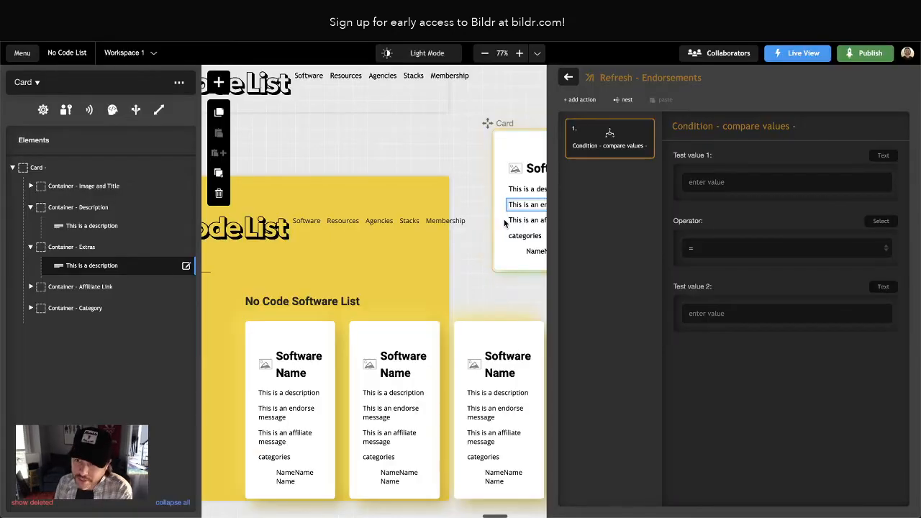
scroll(371, 247, "right", 5)
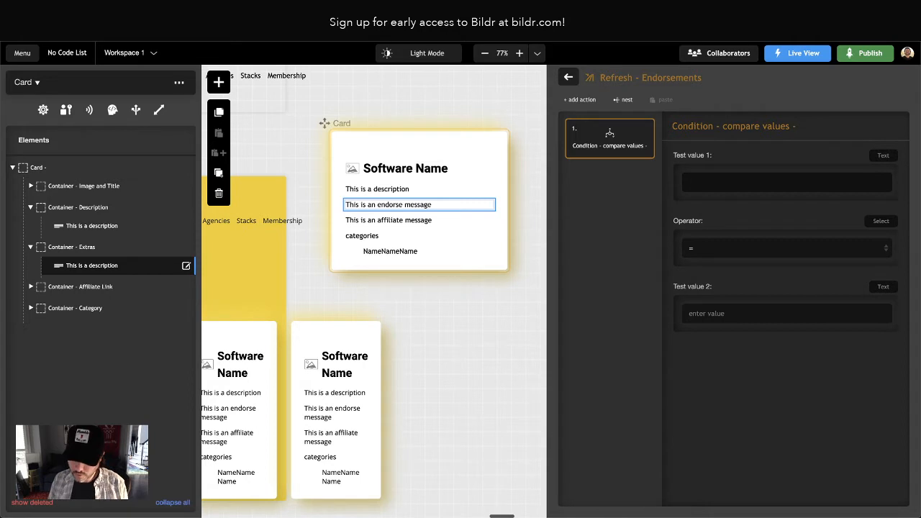
left_click(887, 156)
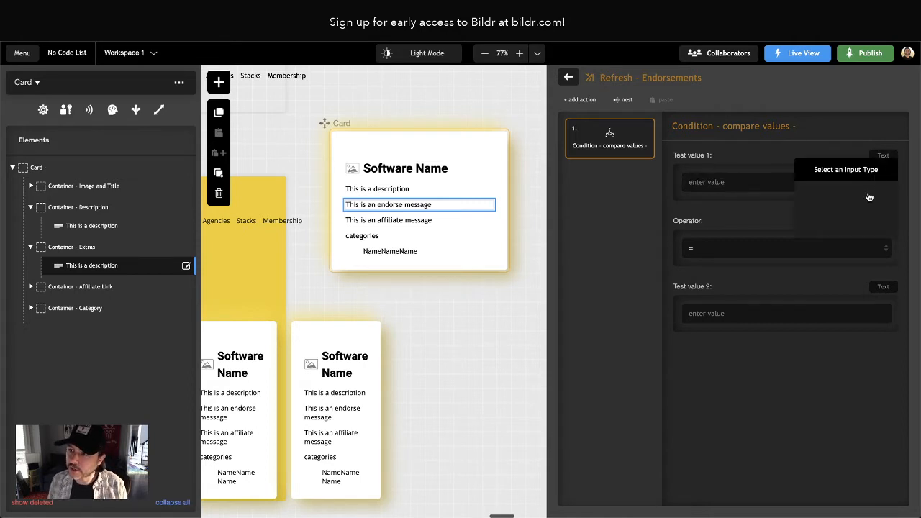
left_click(838, 229)
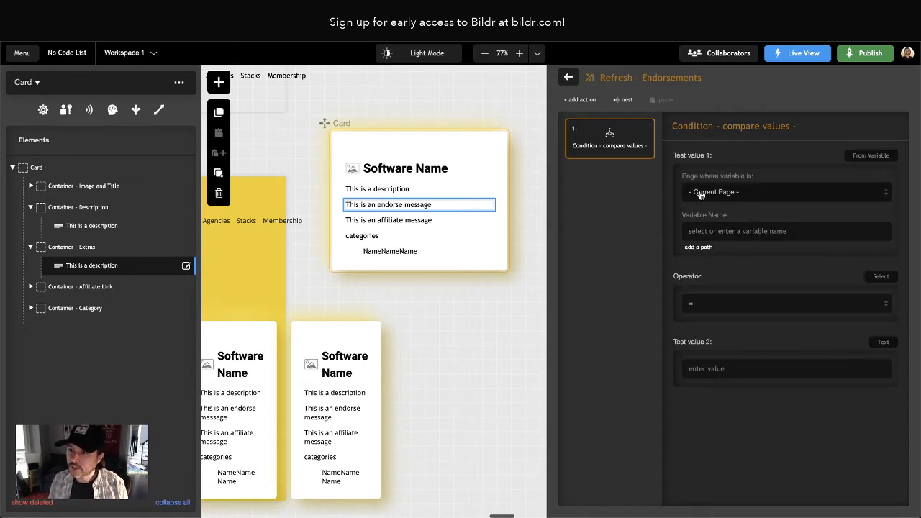
left_click(707, 230)
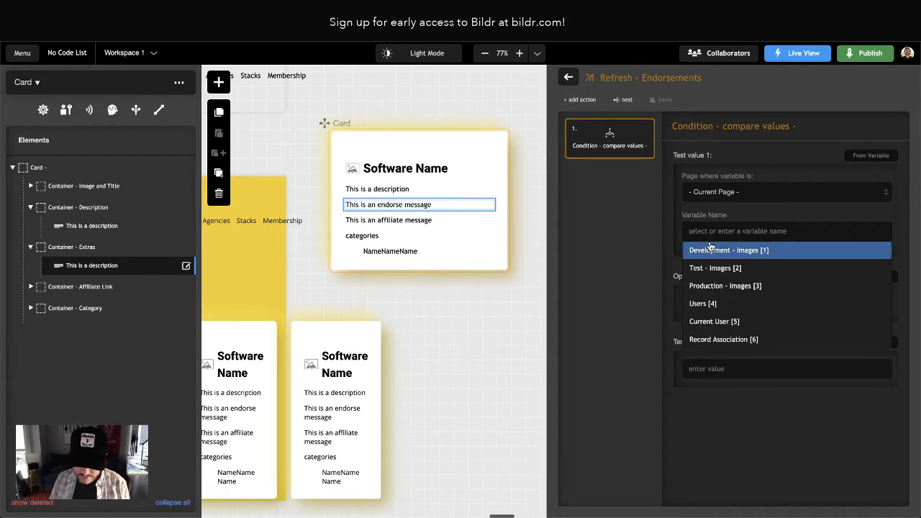
type("Test Comments")
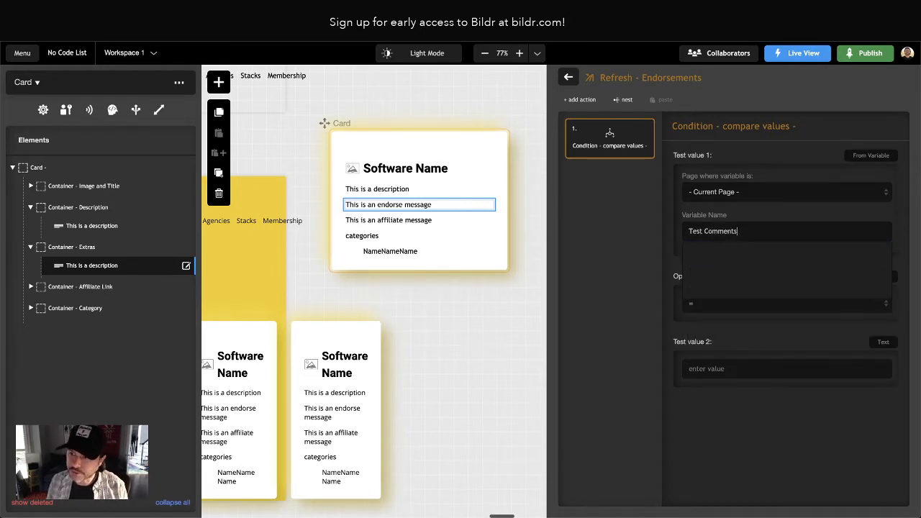
left_click(648, 233)
Set the condition's operator to > and test value 2 to 0
scroll(710, 261, "down", 1)
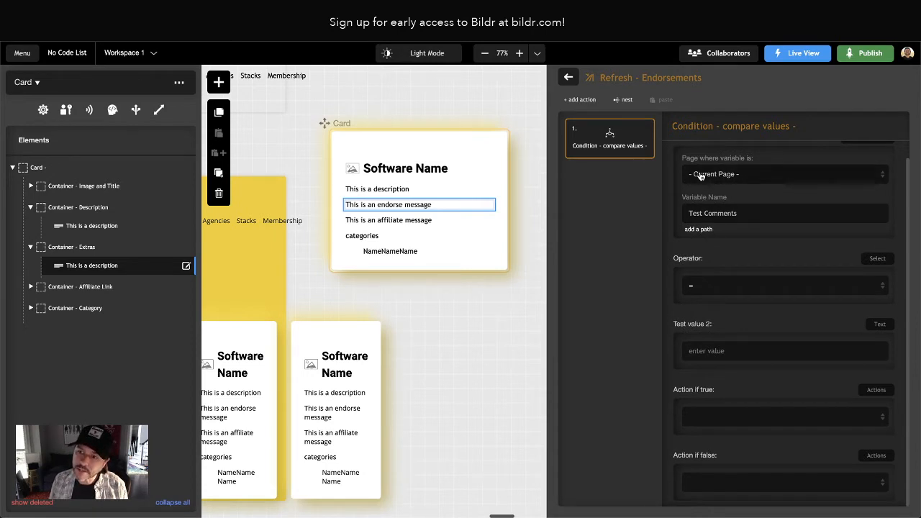
left_click(708, 294)
left_click(707, 317)
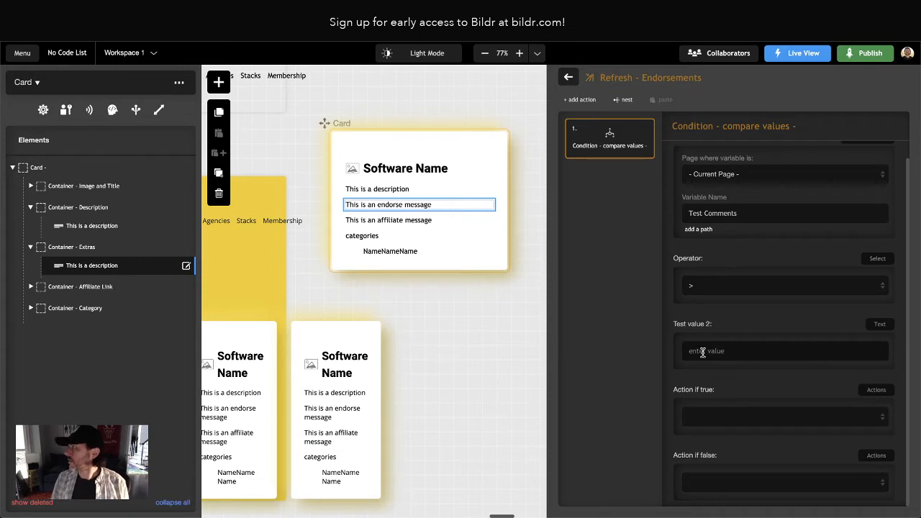
left_click(703, 352)
type("0")
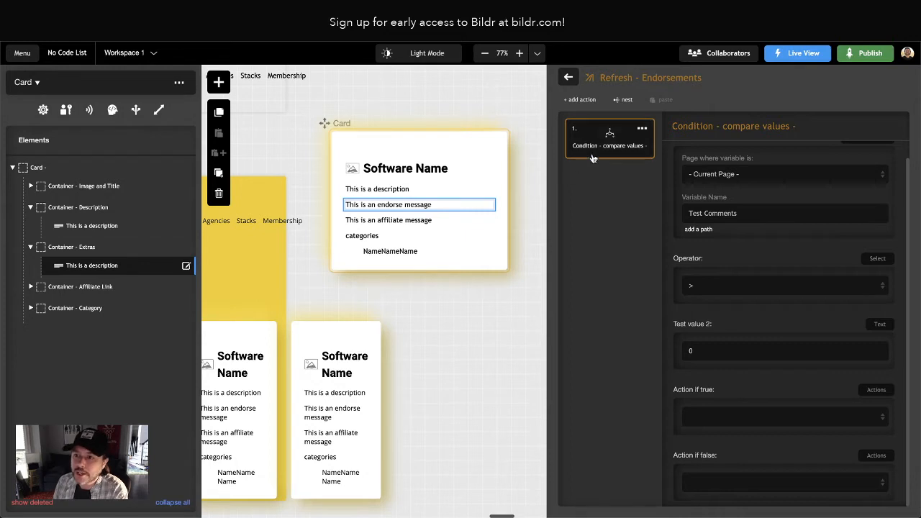
Create a new action group named "Refresh - Endorsements - > 0"
left_click(570, 78)
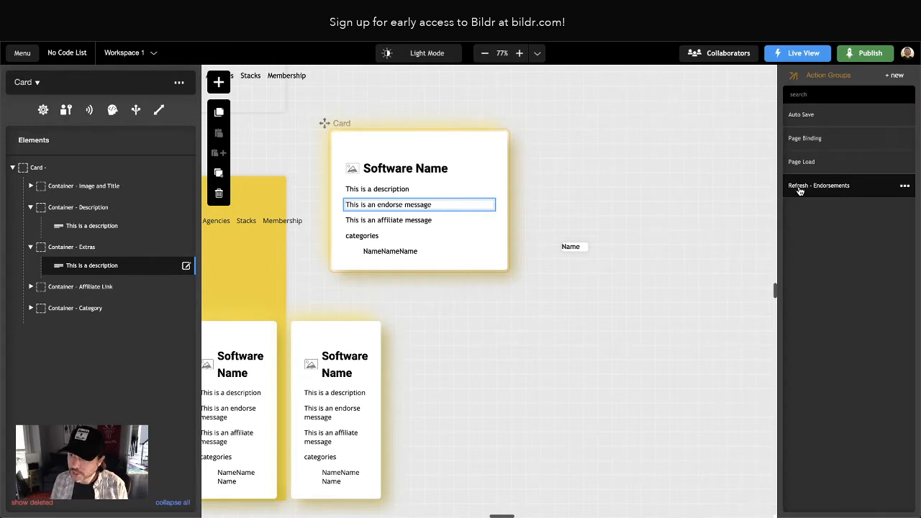
left_click(894, 77)
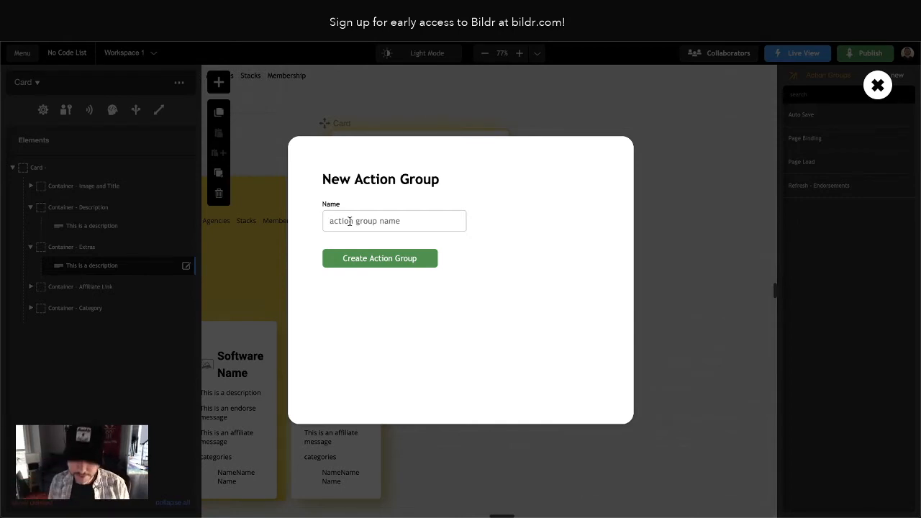
type("Refres")
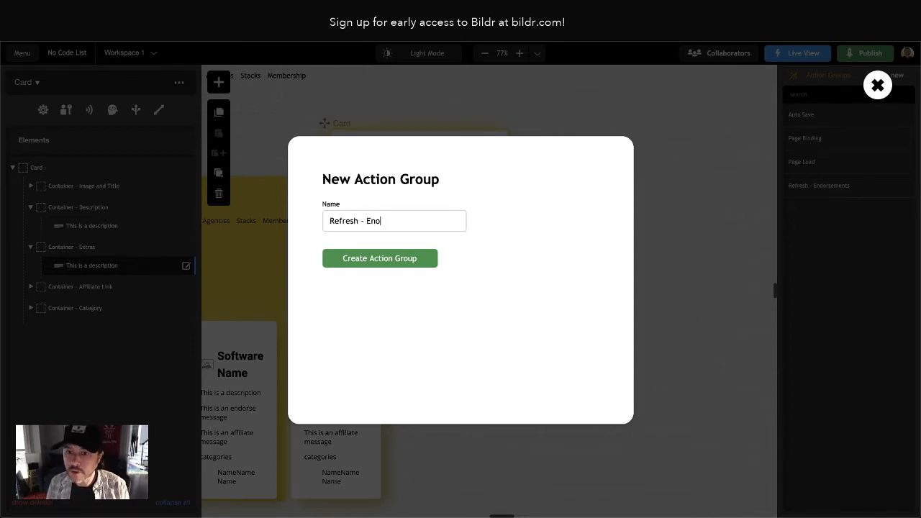
type("h - Endorsements")
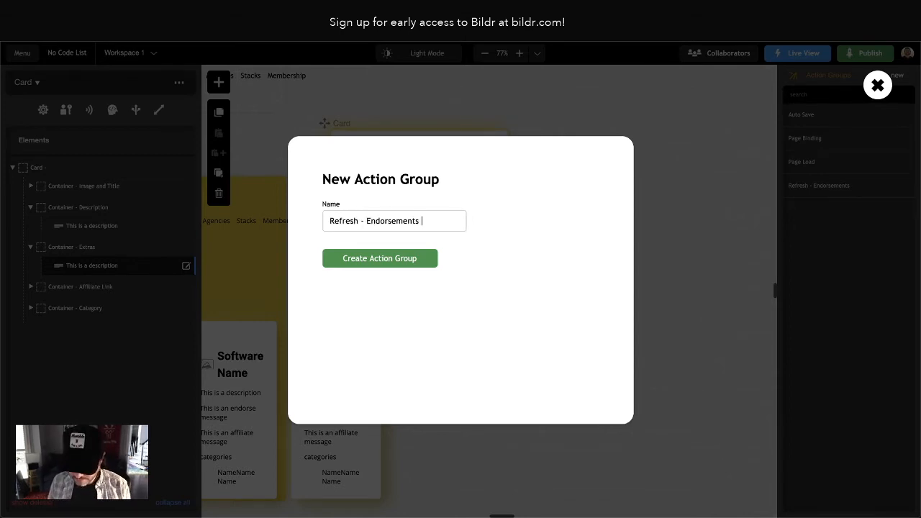
type(" - ")
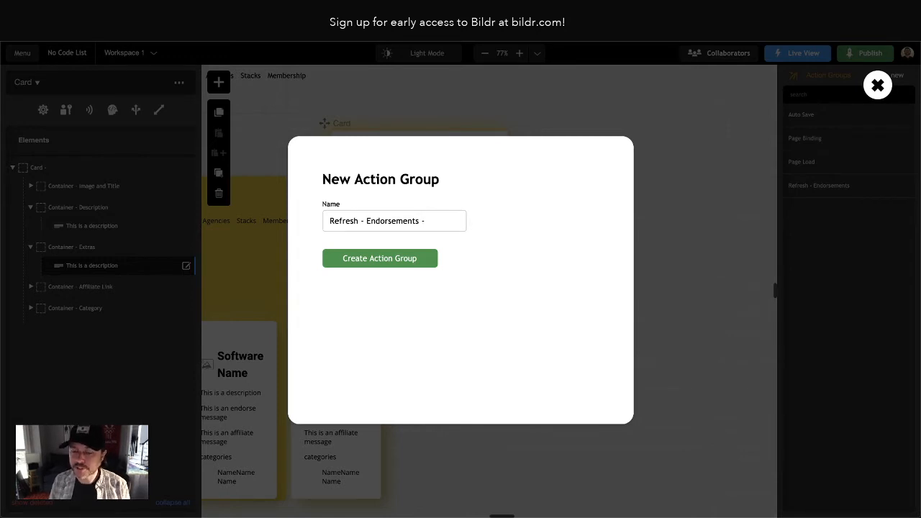
type("> 0")
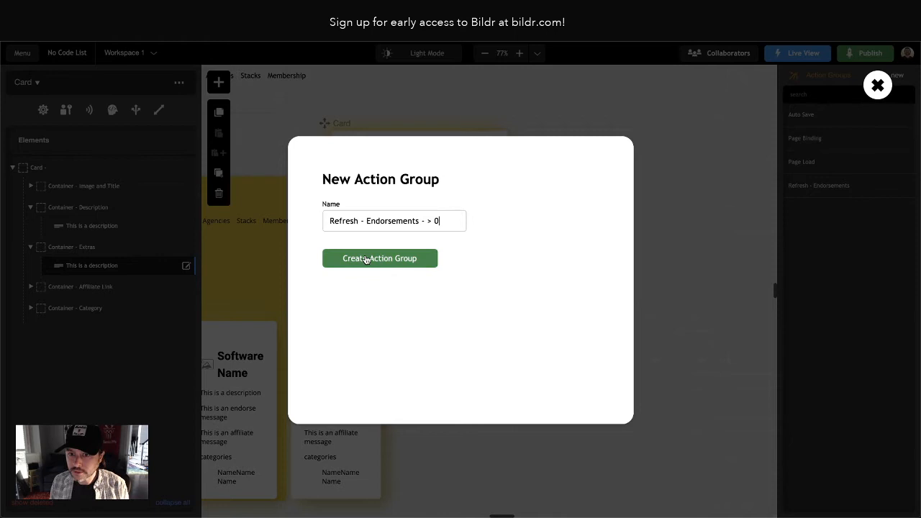
left_click(366, 259)
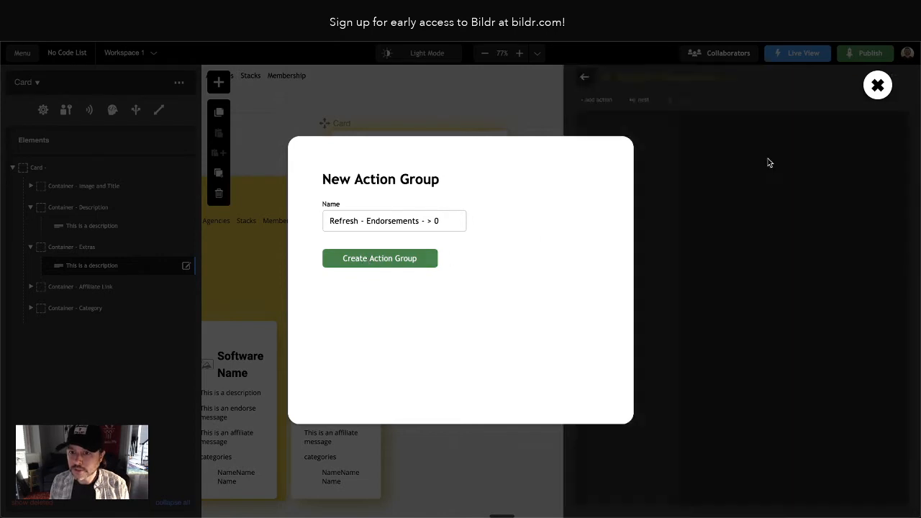
Create another action group named "Refresh - Endorsements - 0"
left_click(570, 79)
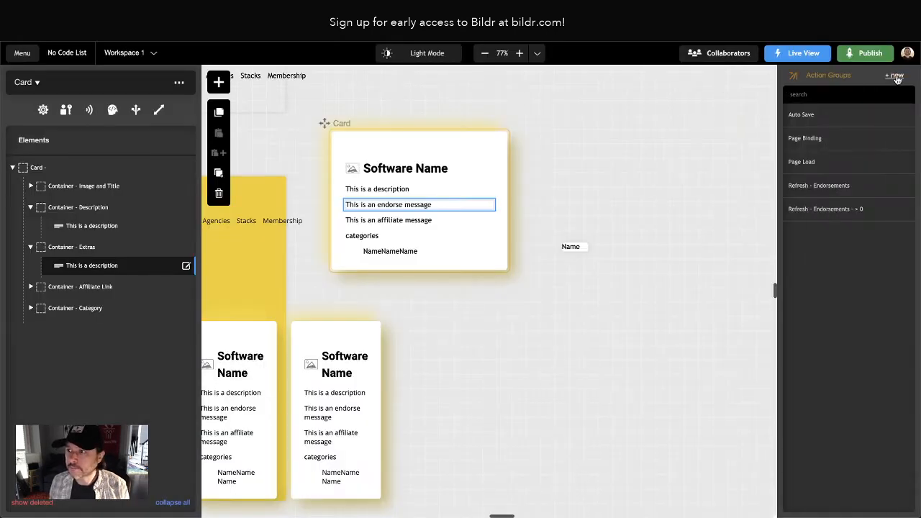
left_click(894, 76)
type("Re")
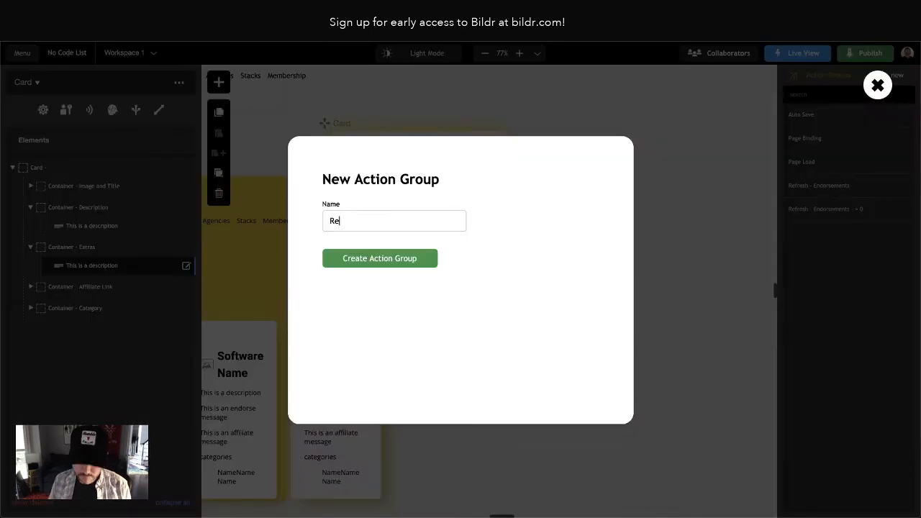
type("fresh - Endo")
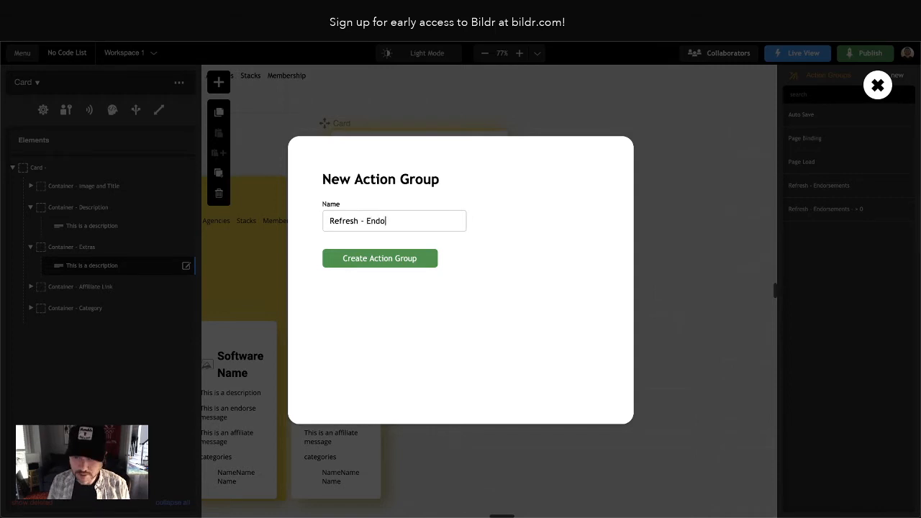
type("rsements - ")
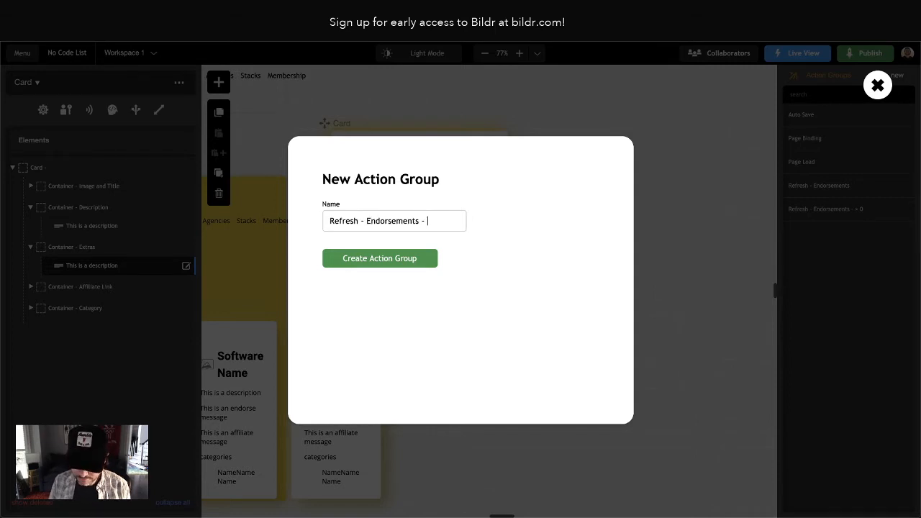
type("0")
left_click(369, 259)
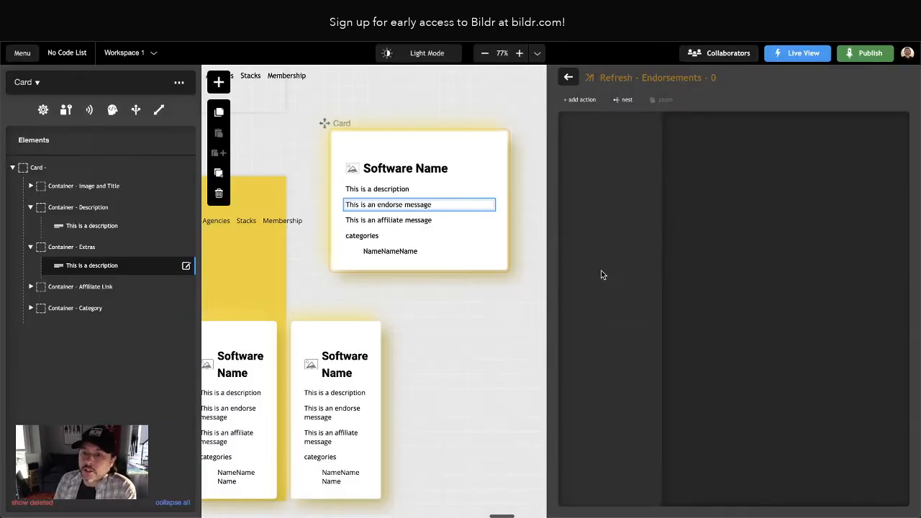
In the Refresh - Endorsements condition, run Refresh - Endorsements - > 0 if true and Refresh - Endorsements - 0 if false
left_click(569, 77)
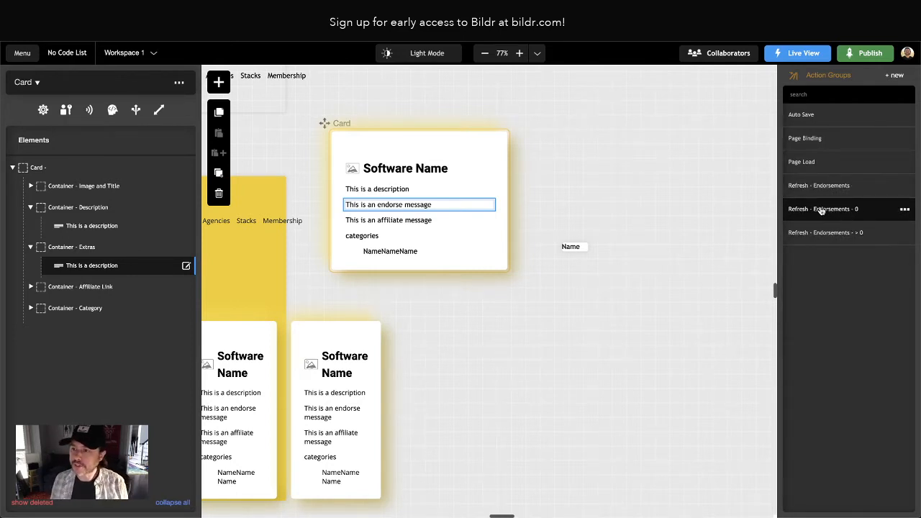
left_click(824, 188)
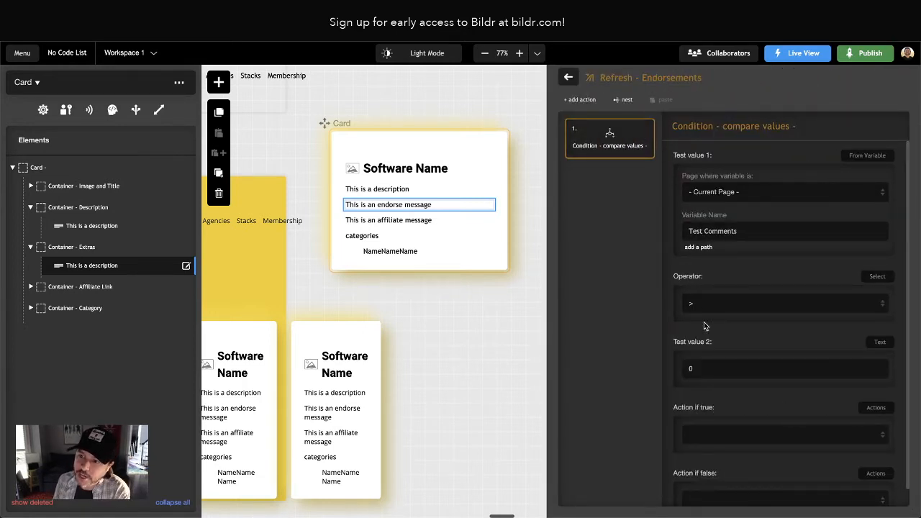
scroll(705, 324, "down", 1)
left_click(725, 418)
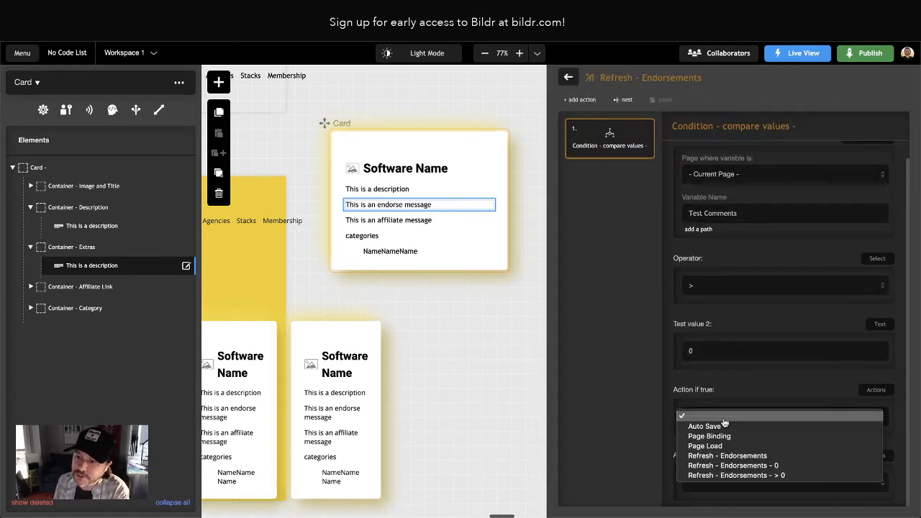
left_click(795, 479)
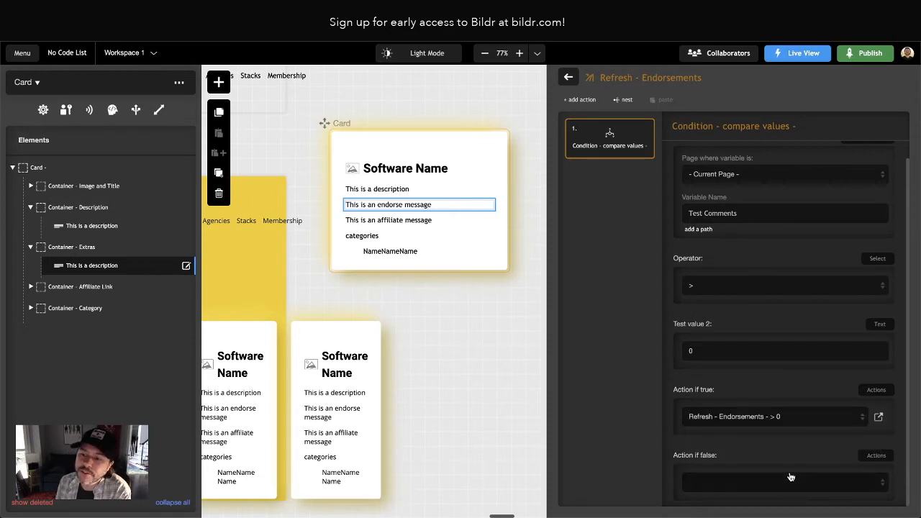
left_click(754, 487)
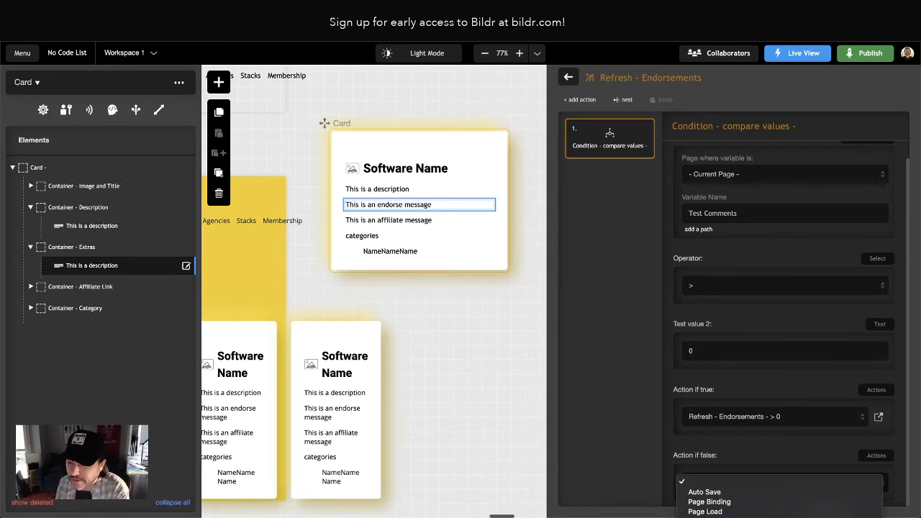
left_click(754, 517)
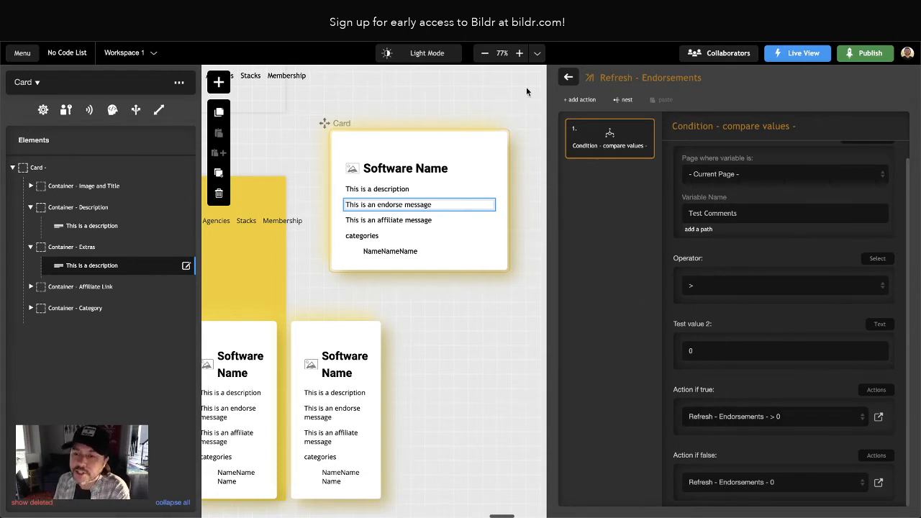
Check the endorsement messages on the live No Code List page and add an Element - set value action to Refresh - Endorsements - > 0
left_click(569, 77)
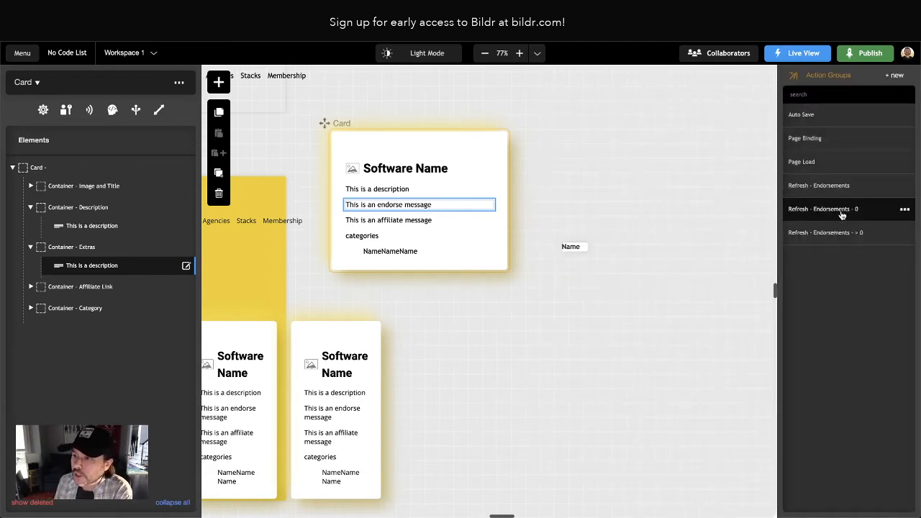
left_click(835, 233)
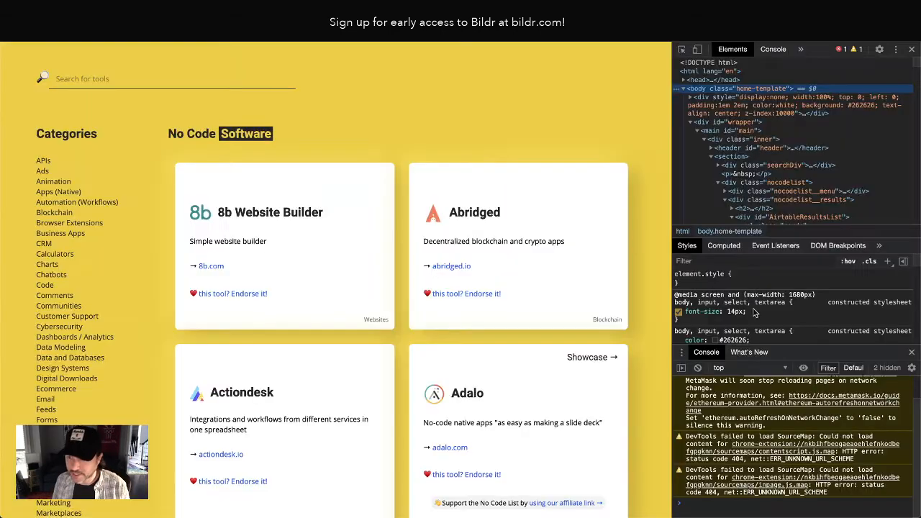
scroll(648, 335, "down", 10)
scroll(548, 327, "down", 2)
scroll(548, 327, "up", 1)
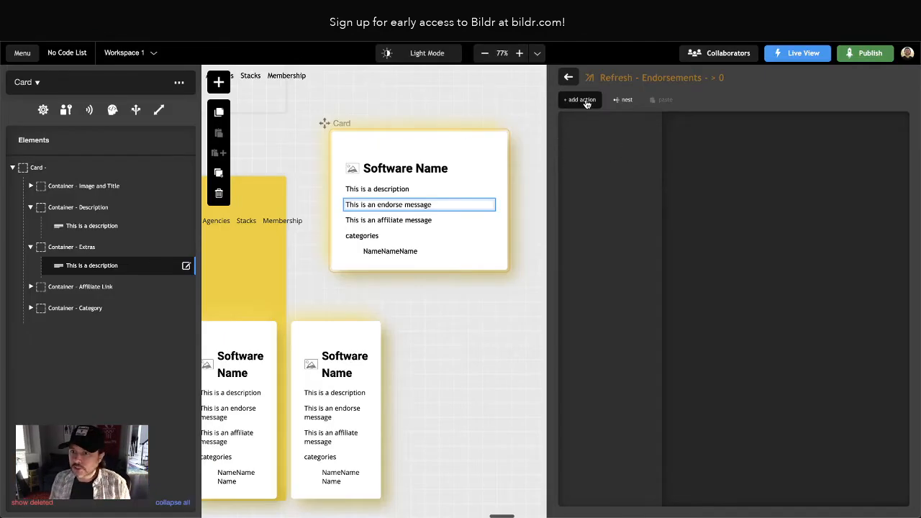
left_click(584, 99)
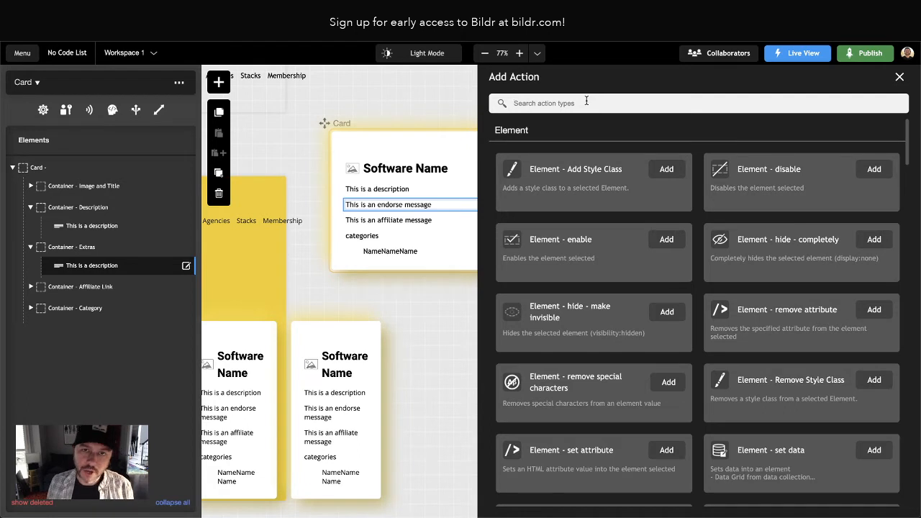
type("set")
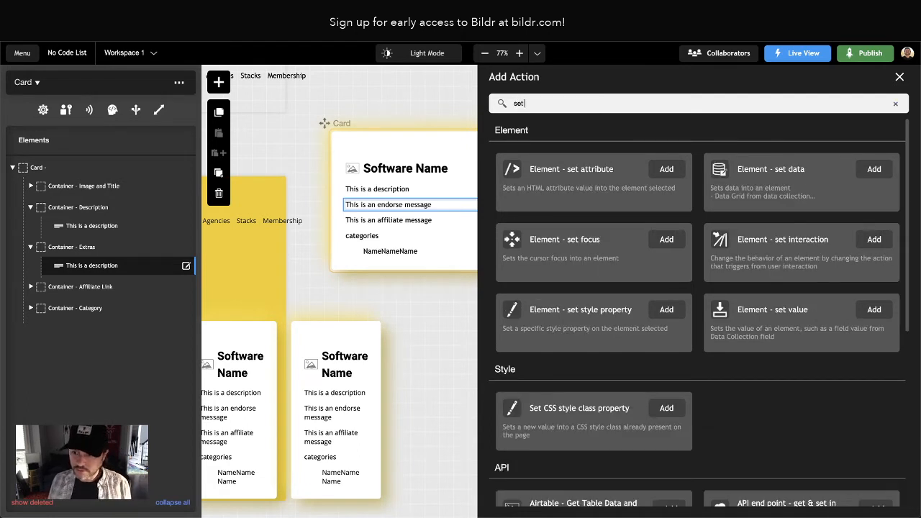
type(" valu")
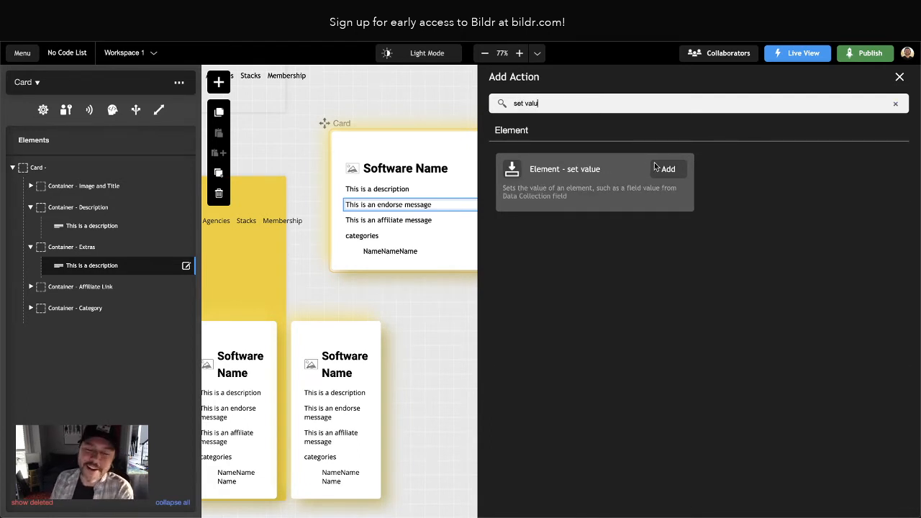
left_click(666, 170)
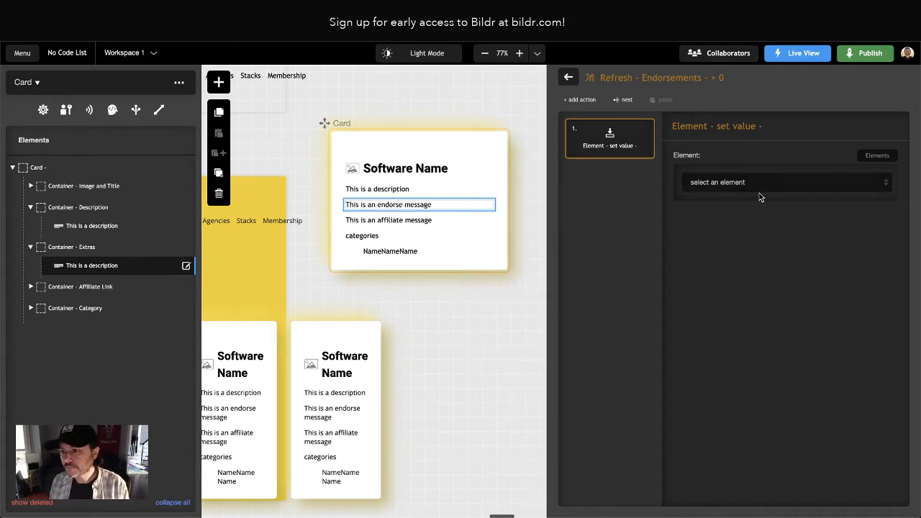
left_click(735, 184)
scroll(781, 259, "down", 2)
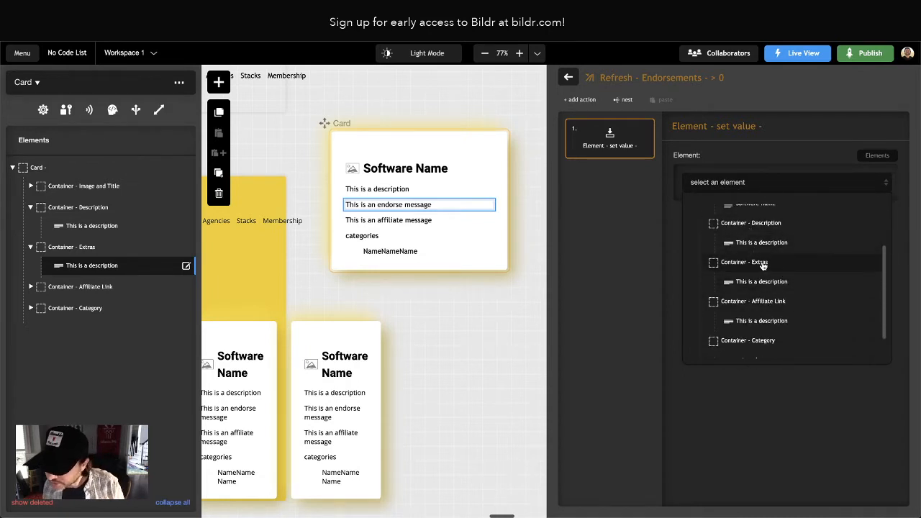
scroll(767, 285, "down", 1)
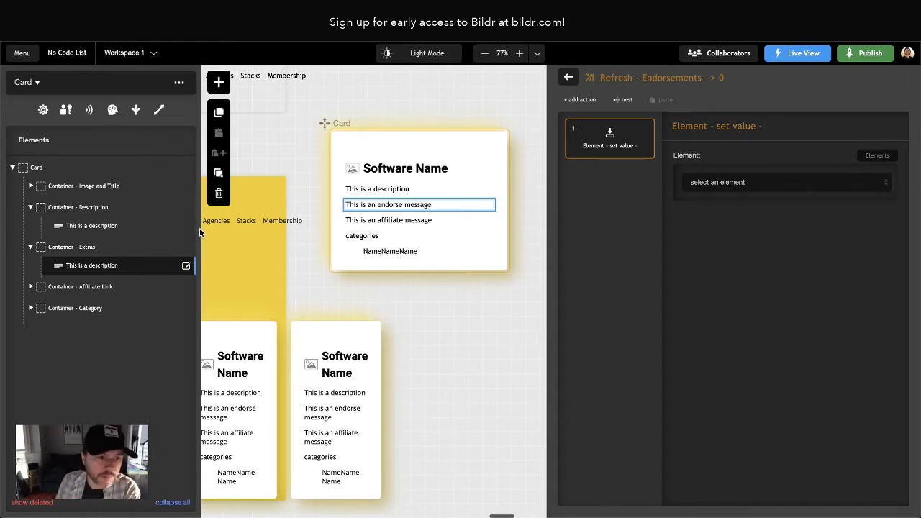
Rename the text element inside Container - Extras as "This is an endorse message"
left_click(80, 209)
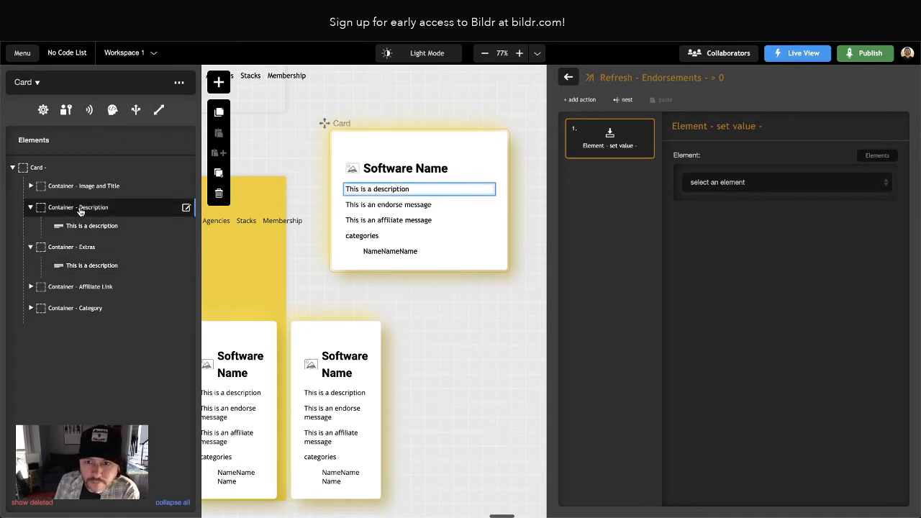
left_click(70, 248)
left_click(95, 266)
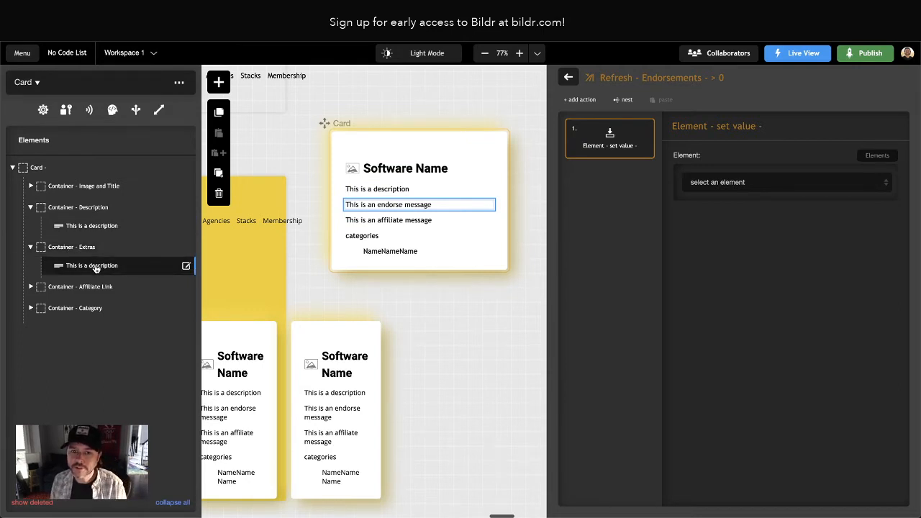
double_click(96, 267)
left_click(42, 111)
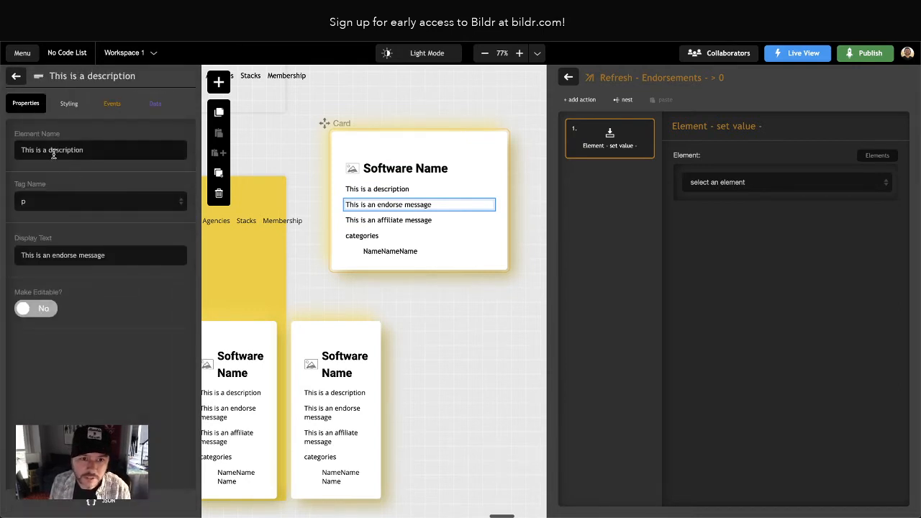
left_click_drag(52, 151, 138, 143)
left_click(137, 143)
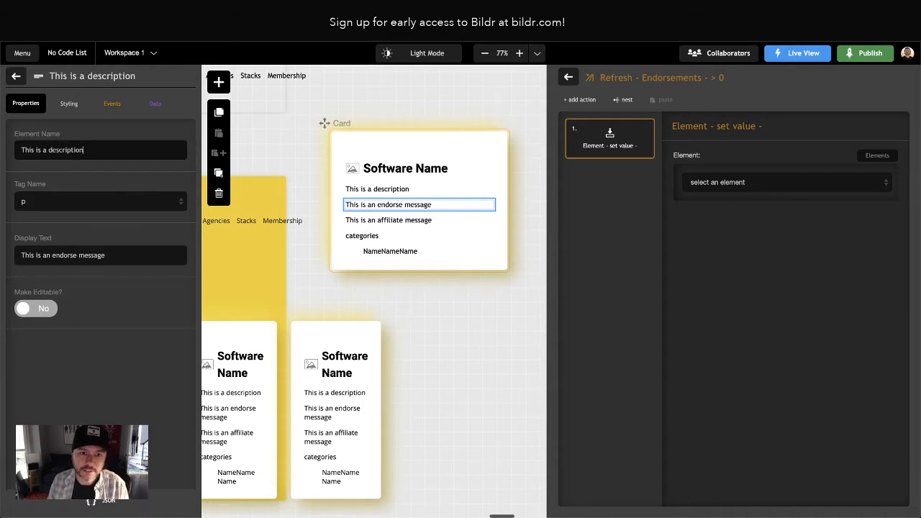
key("BackSpace")
key("BackSpace")
key("BackSpace")
key("BackSpace")
key("BackSpace")
key("BackSpace")
key("BackSpace")
key("BackSpace")
key("BackSpace")
key("BackSpace")
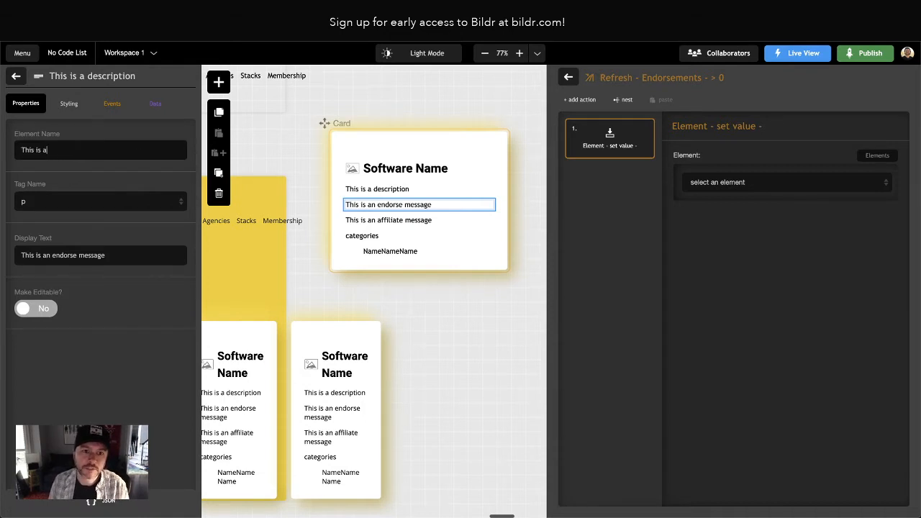
type("n endorse message")
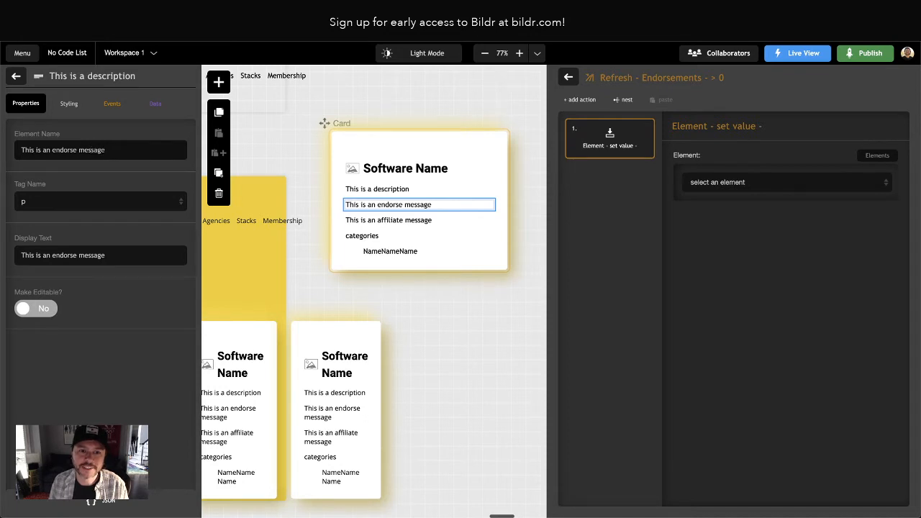
Shorten the name of the Container - Extras text element to "Endorse message"
key("ctrl+a")
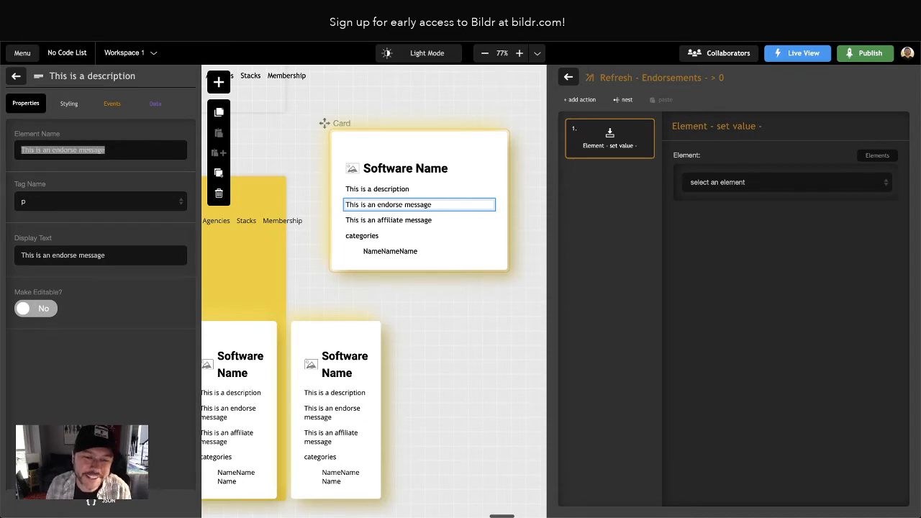
key("BackSpace")
type("Endorse")
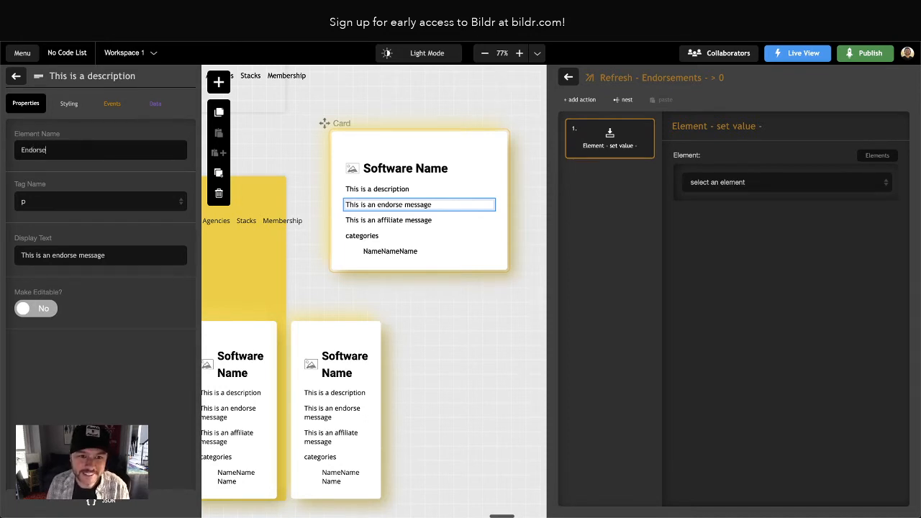
type(" message")
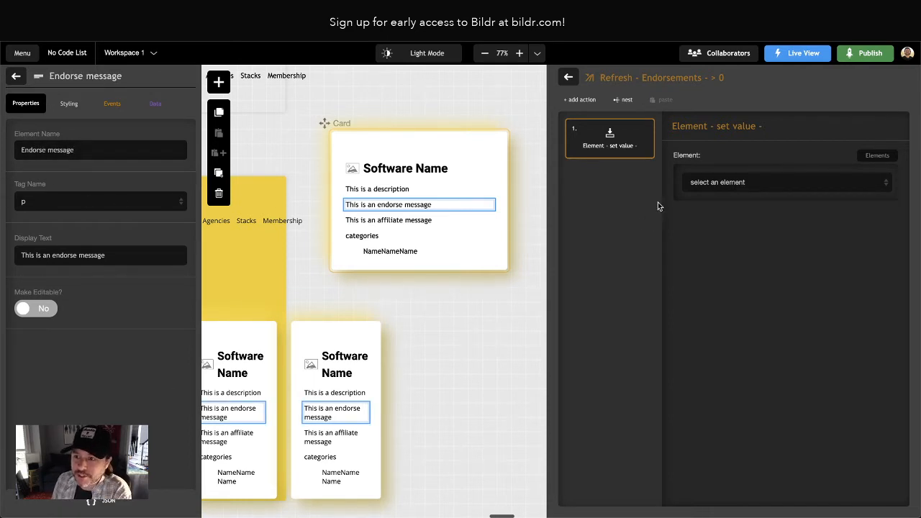
Reopen Refresh - Endorsements - > 0 and target the Endorse message element in its Element - set value action
left_click(725, 182)
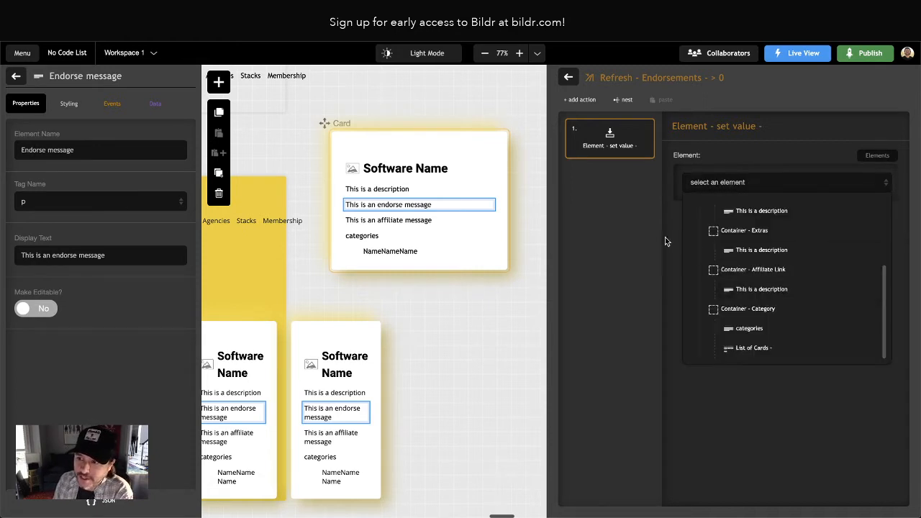
left_click(568, 77)
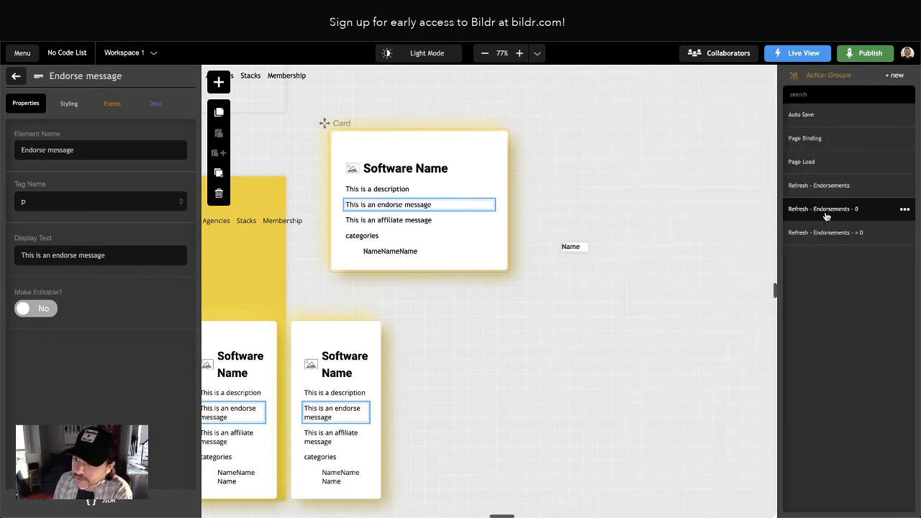
left_click(816, 232)
left_click(755, 180)
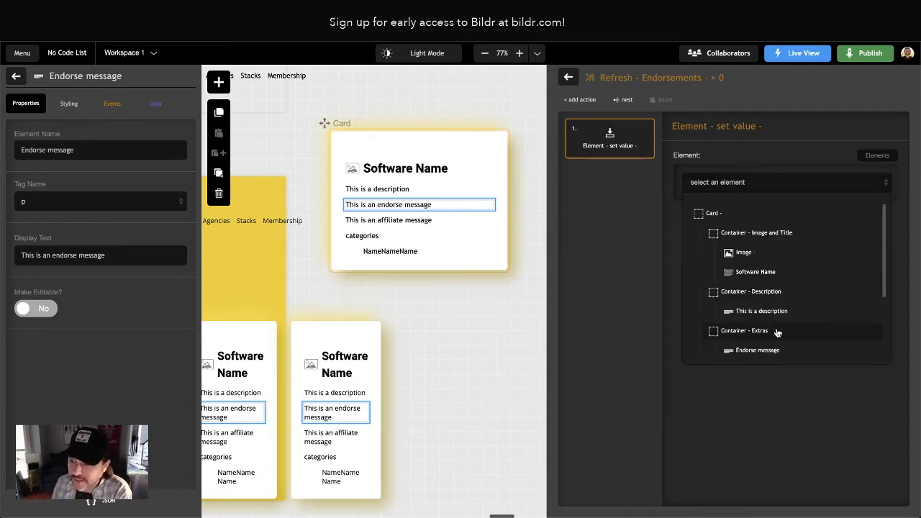
scroll(774, 327, "down", 2)
left_click(752, 287)
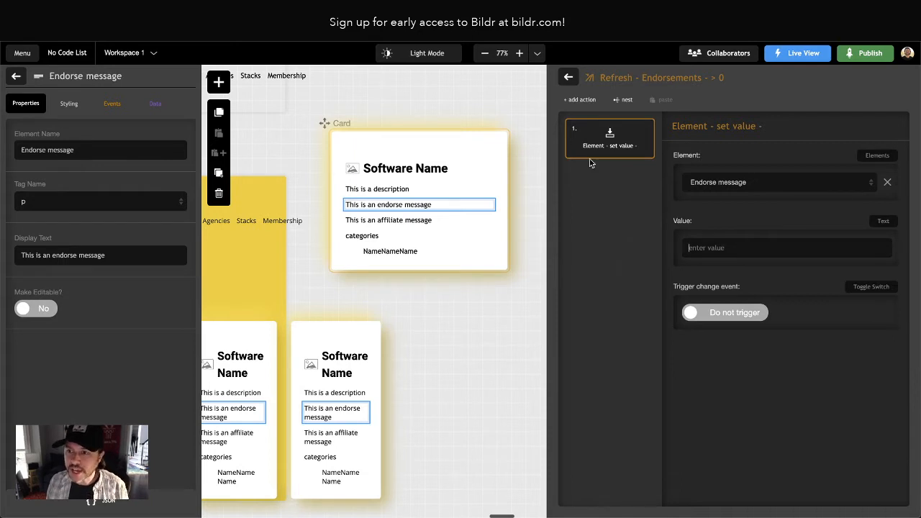
Set the value for the Endorse message element to "This has endorsements!" in Refresh - Endorsements - > 0
mouse_move(617, 160)
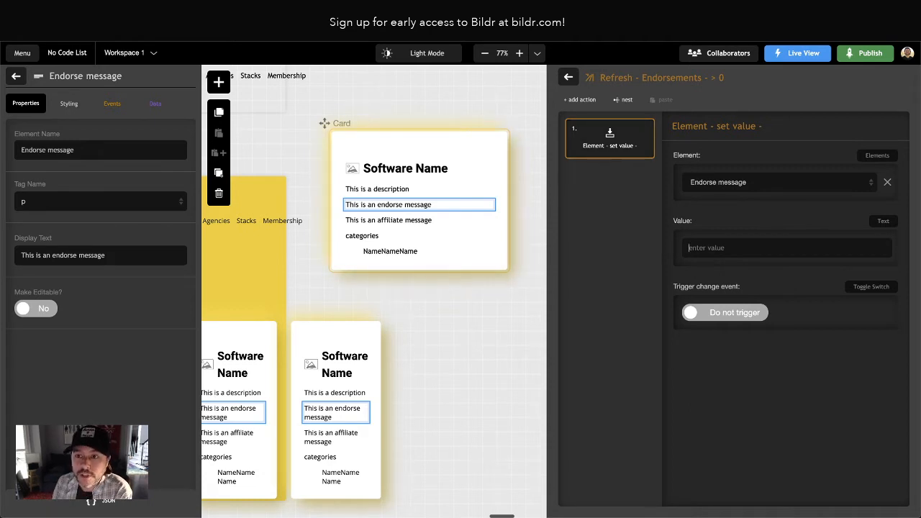
left_click(699, 248)
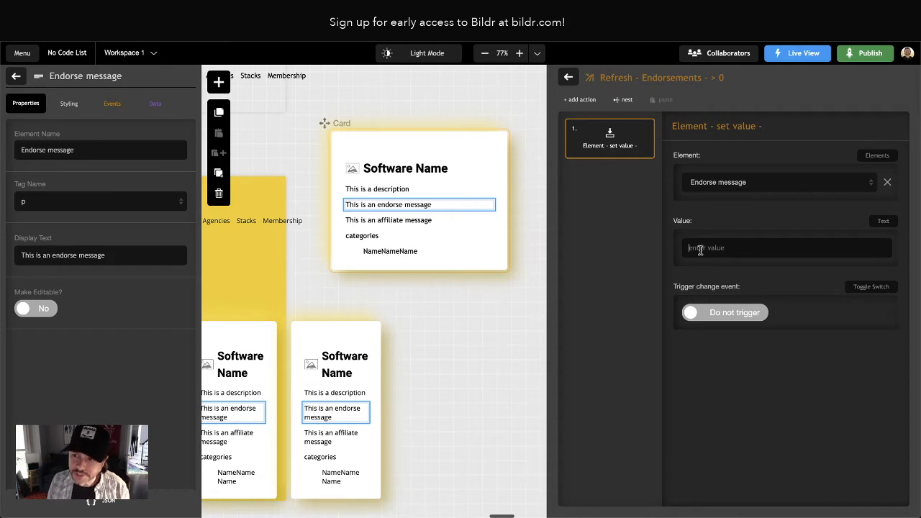
type("This has endorsements!")
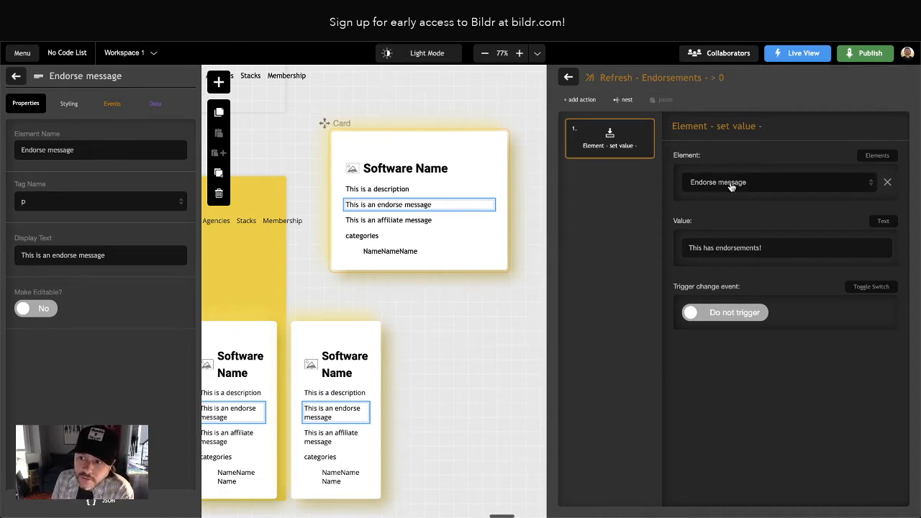
left_click_drag(694, 250, 778, 249)
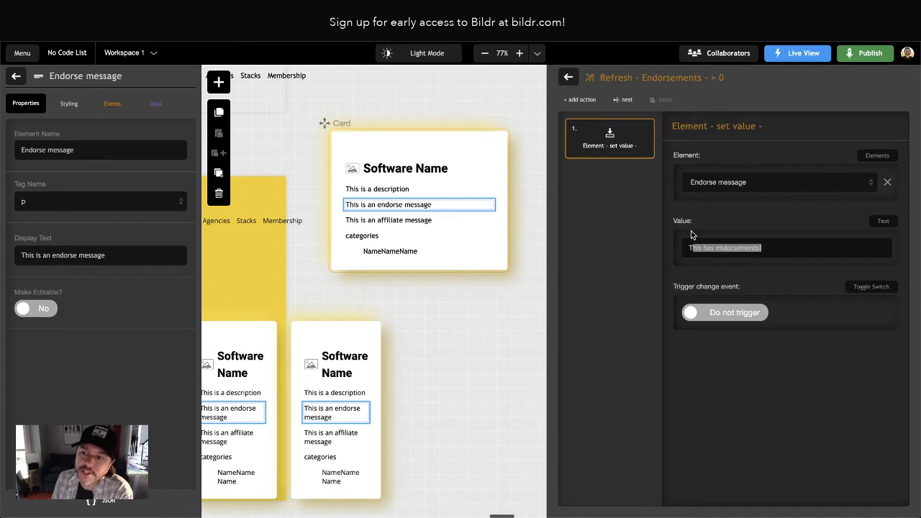
left_click(568, 78)
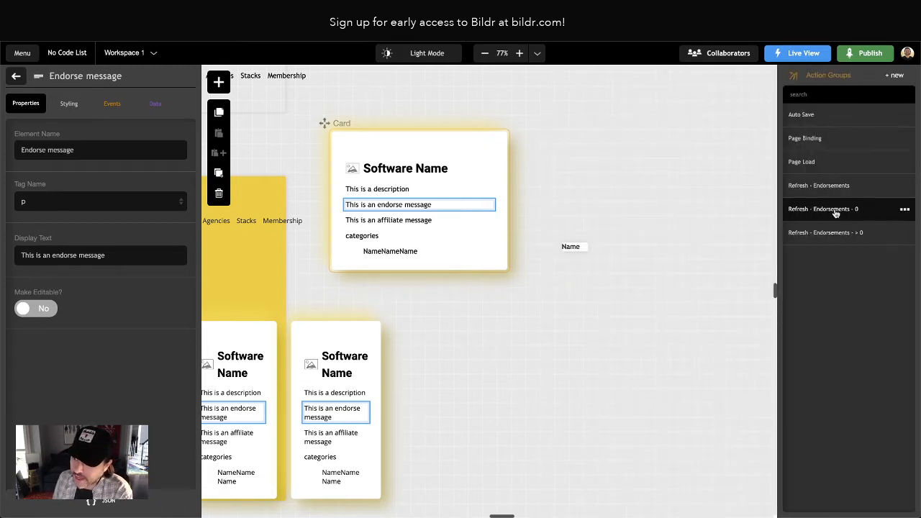
left_click(835, 213)
left_click(581, 98)
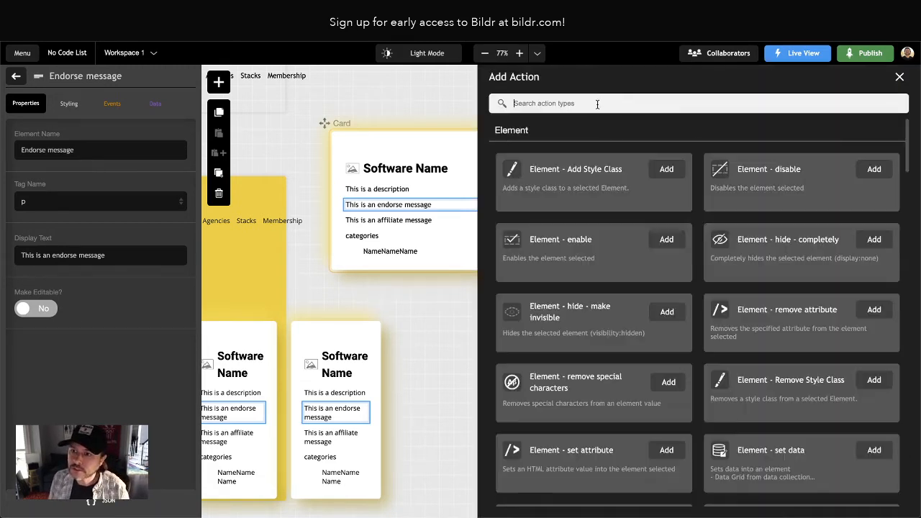
left_click(900, 76)
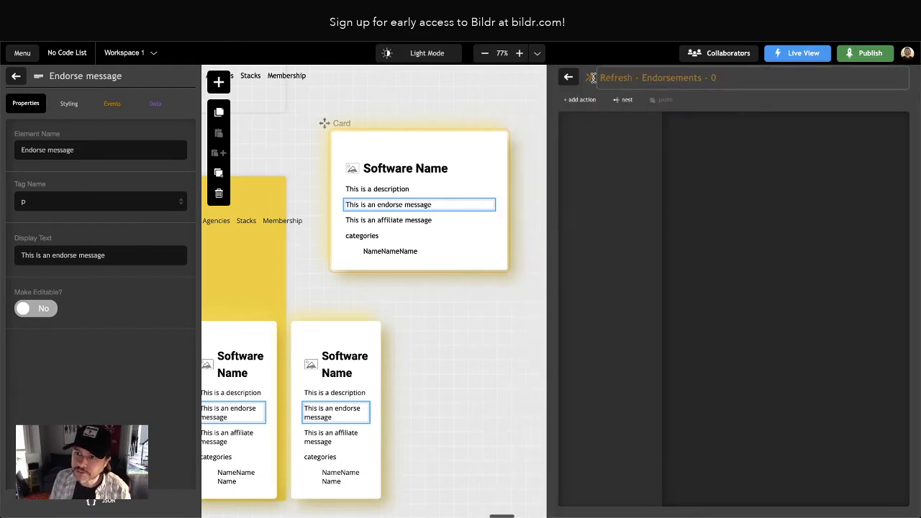
left_click(569, 77)
Copy the Element - set value action from Refresh - Endorsements - > 0 into Refresh - Endorsements - 0
left_click(831, 234)
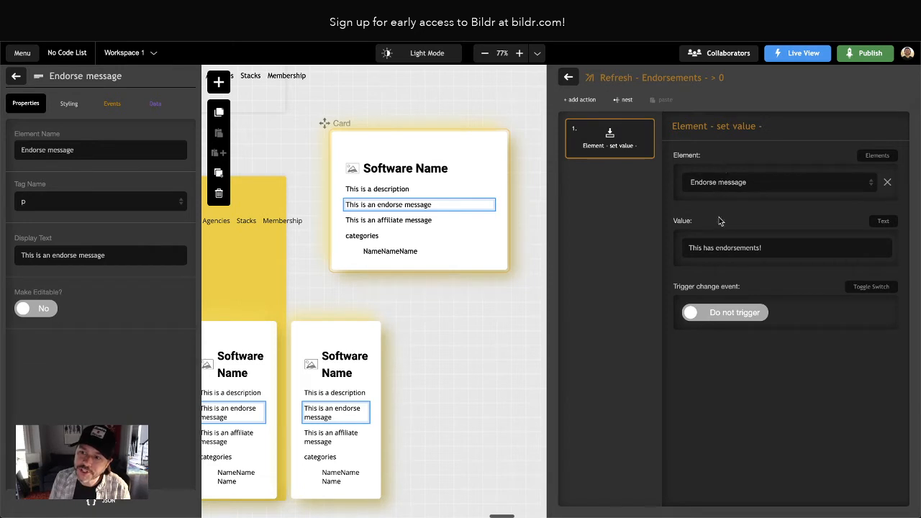
left_click(642, 128)
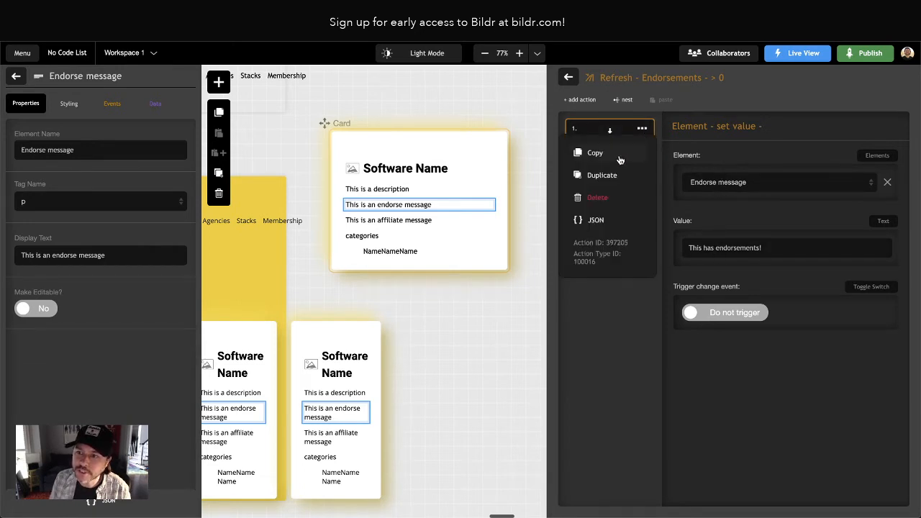
left_click(620, 159)
left_click(568, 77)
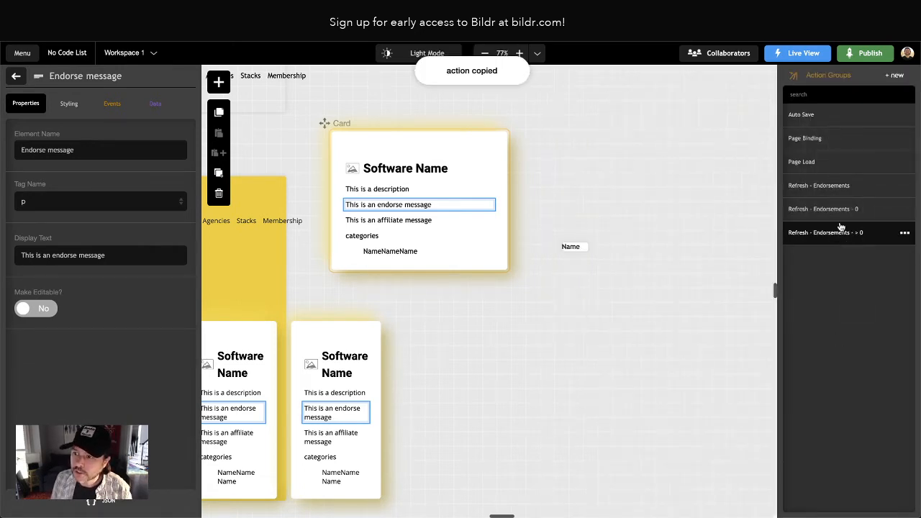
left_click(791, 209)
left_click(665, 99)
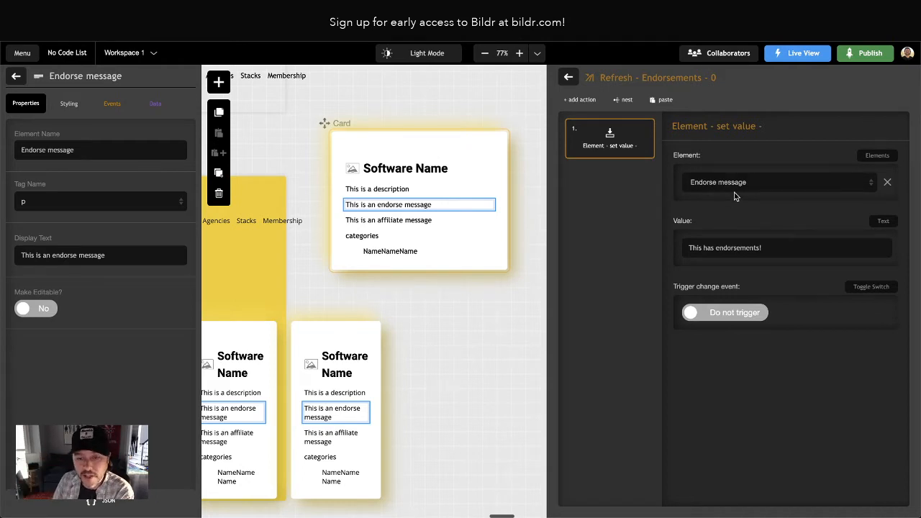
Set the copied action's value to "Love this? Endorse it!" and review the condition in Refresh - Endorsements
triple_click(723, 248)
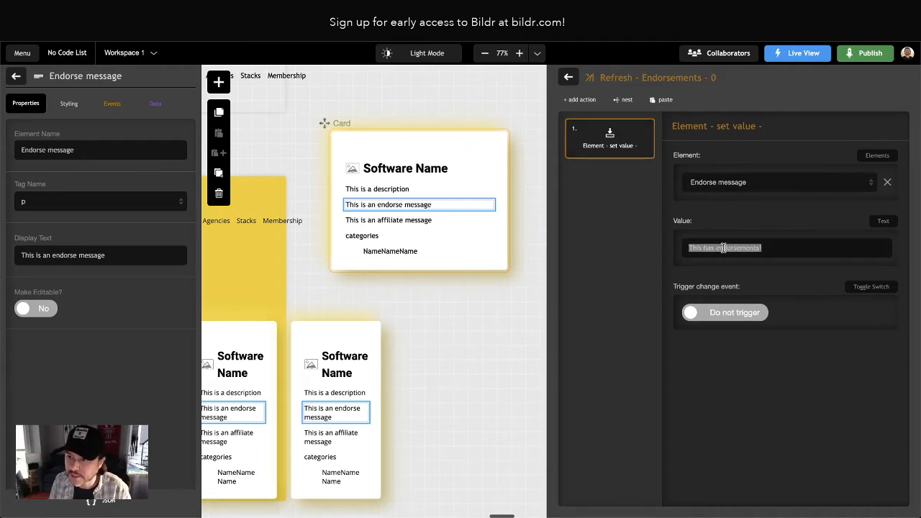
type("Love t")
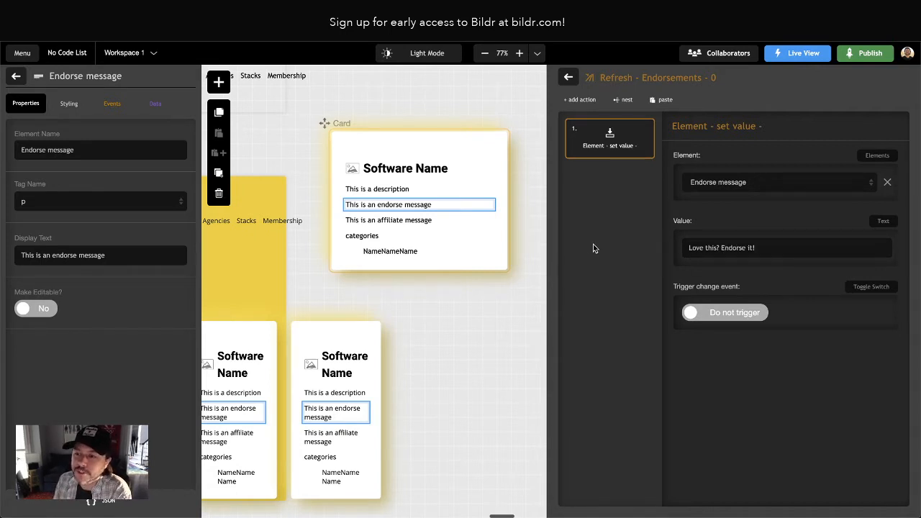
left_click(568, 77)
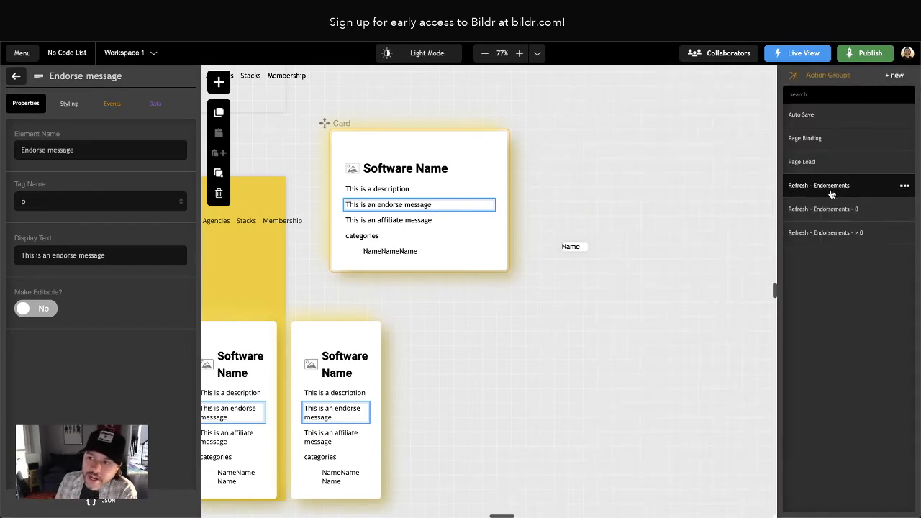
left_click(830, 189)
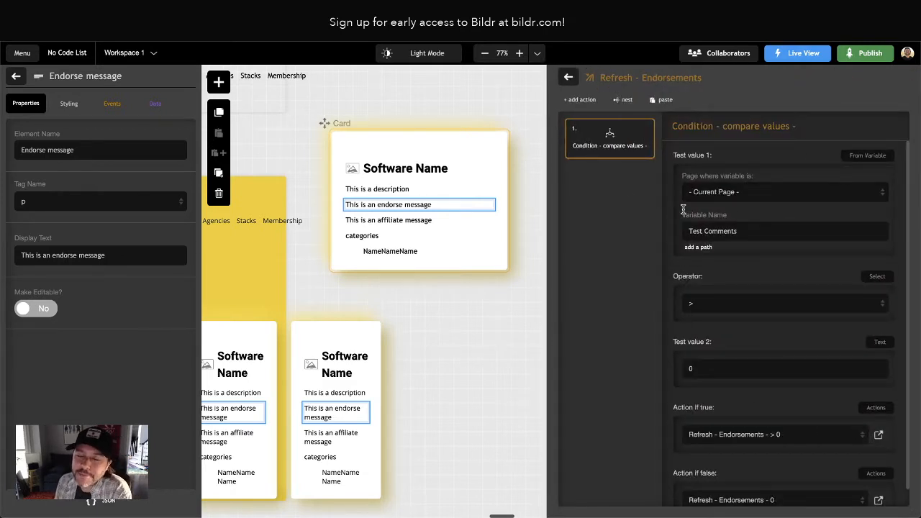
left_click(569, 77)
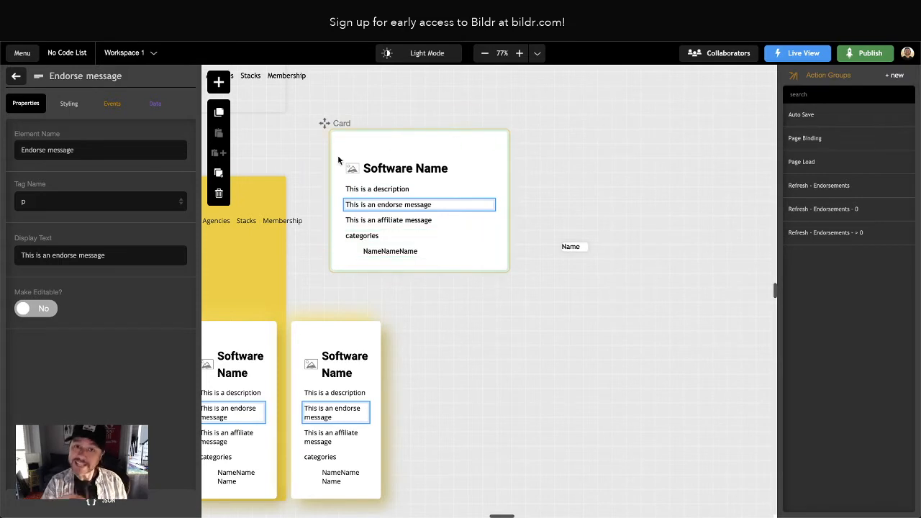
Open the Page Binding group nested in Page Load and nest Refresh - Endorsements after its Data - page bindings action
left_click(808, 163)
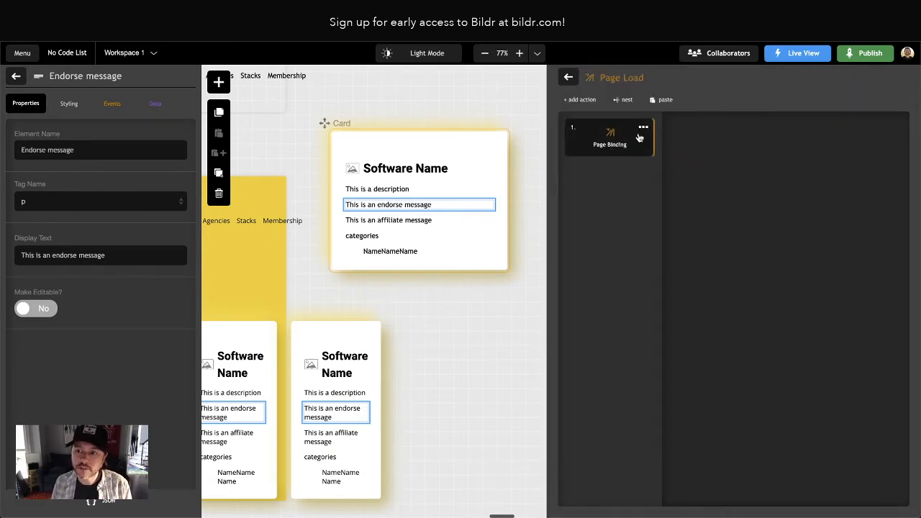
left_click(594, 145)
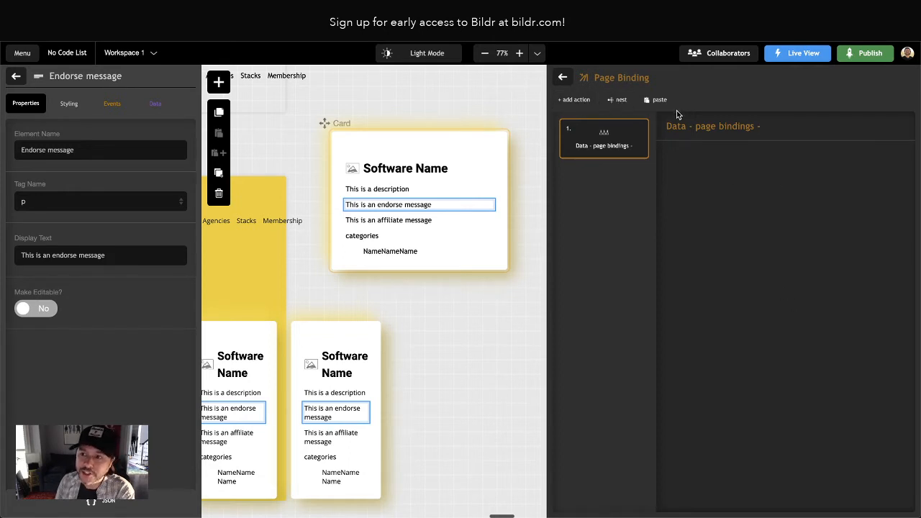
left_click(622, 102)
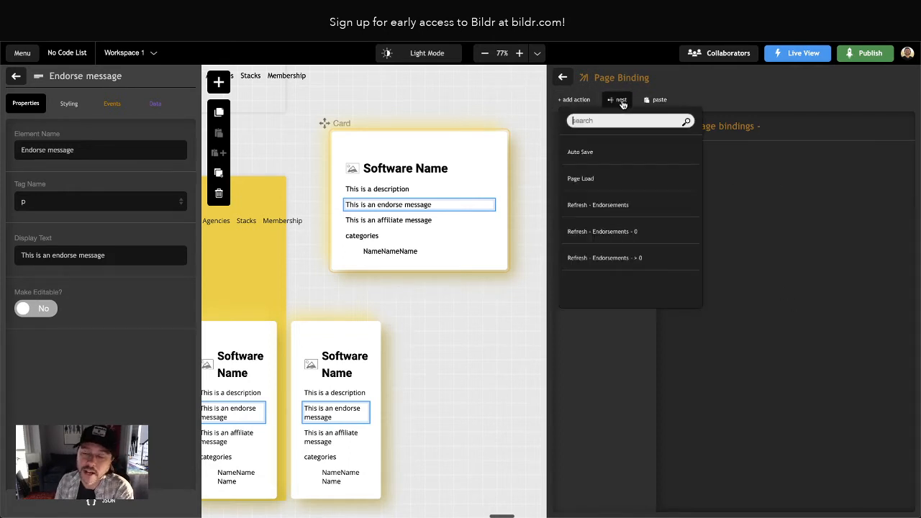
left_click(643, 209)
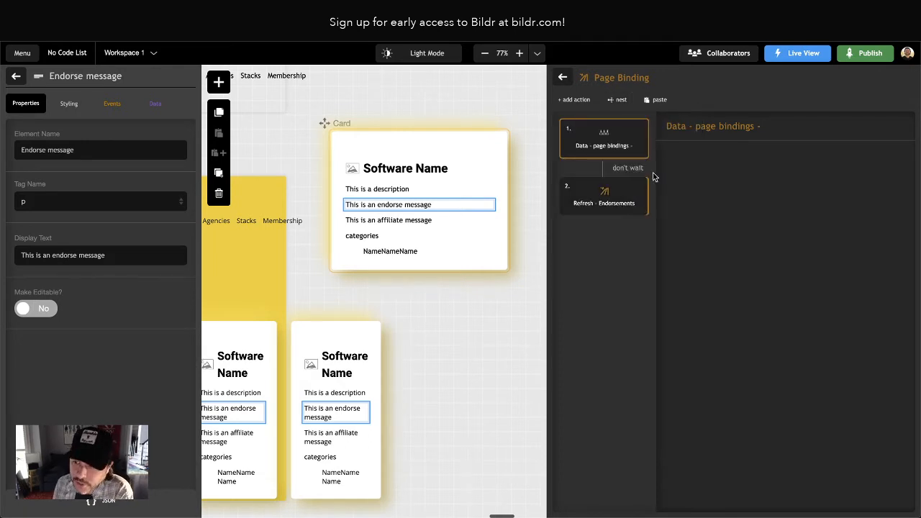
Make Refresh - Endorsements wait for the Data - page bindings action in Page Binding, and reload the live page
left_click(627, 167)
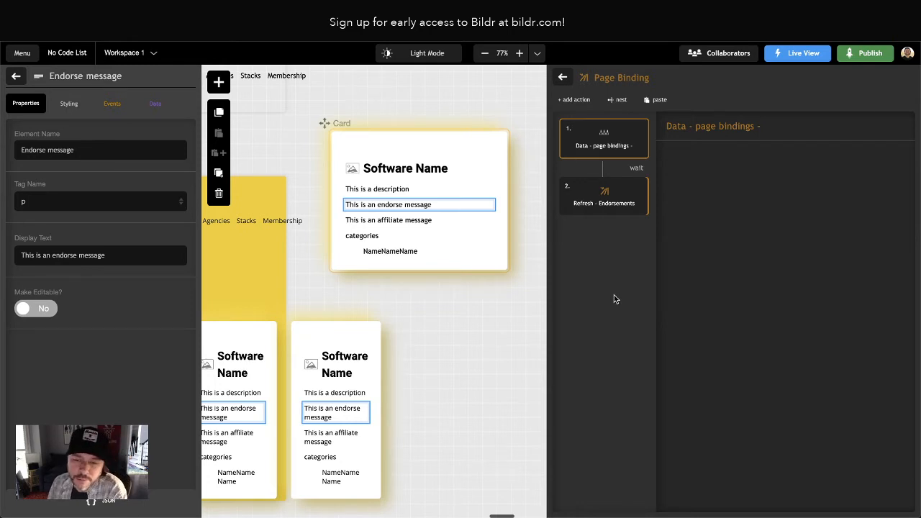
left_click(636, 171)
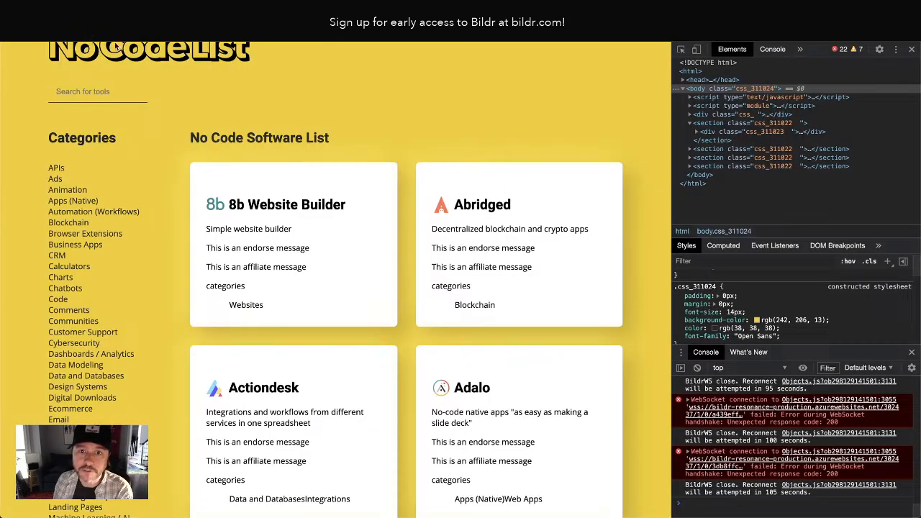
key("super+r")
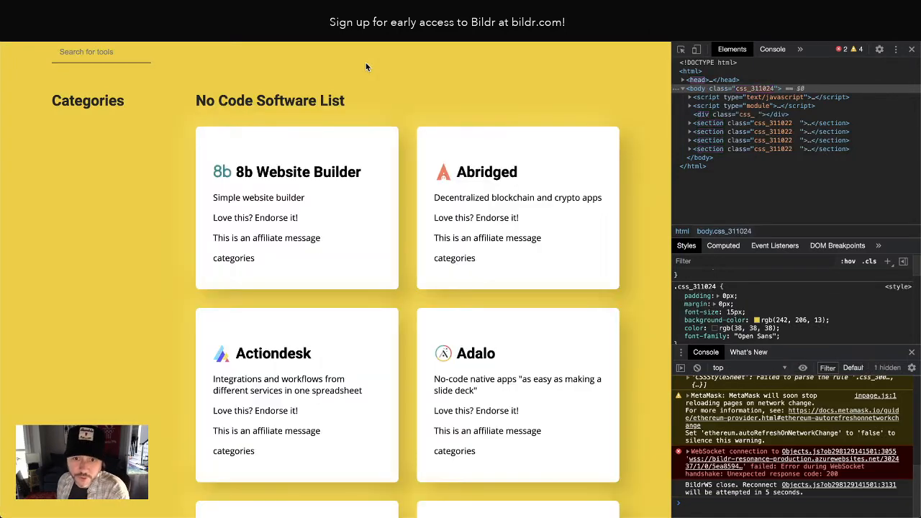
Close the developer tools and examine the endorse messages on the software cards throughout the live No Code Software List
left_click(912, 49)
left_click_drag(234, 218, 305, 217)
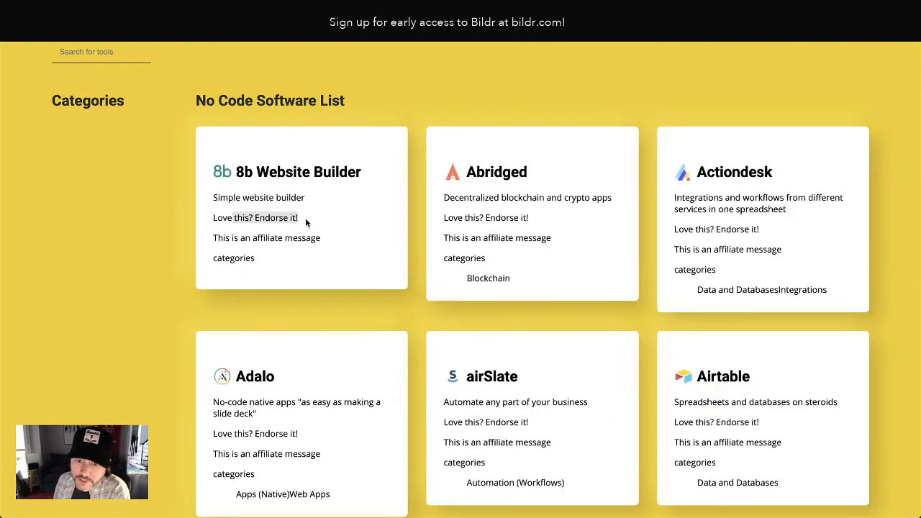
scroll(511, 215, "down", 3)
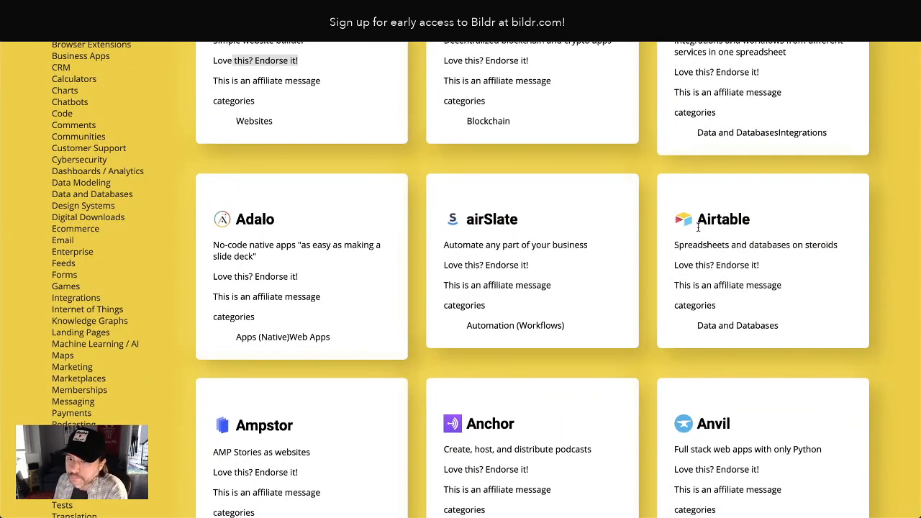
scroll(698, 237, "down", 1)
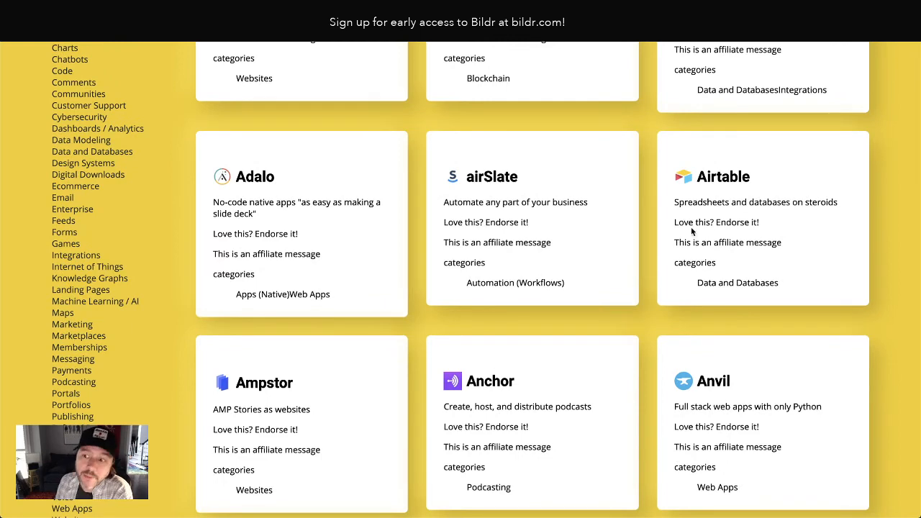
left_click_drag(675, 223, 767, 227)
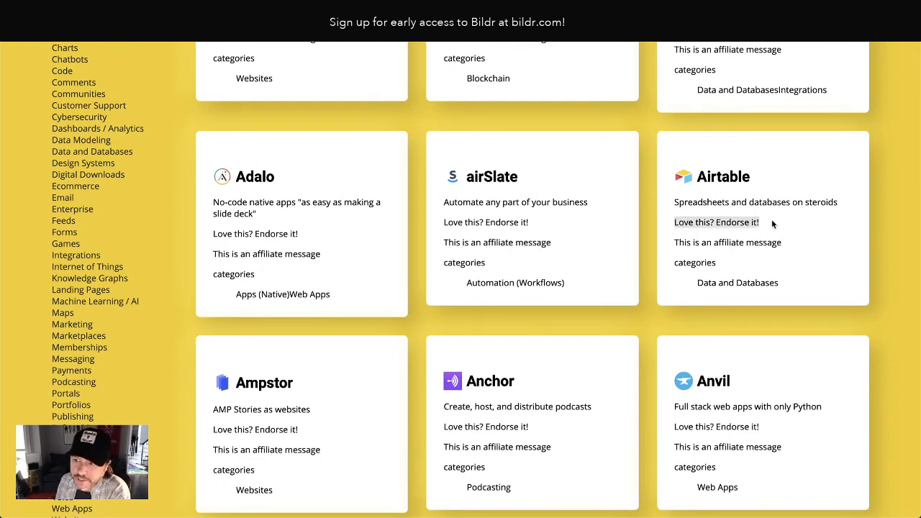
scroll(532, 252, "down", 3)
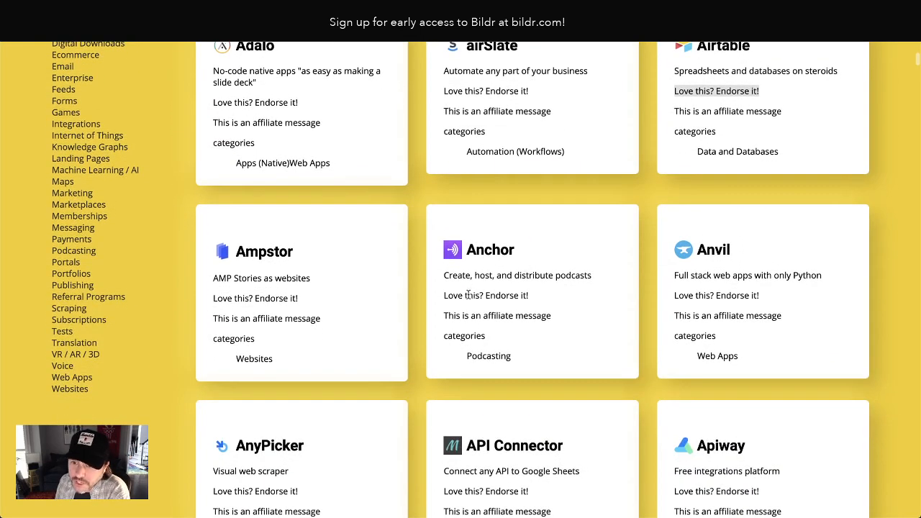
left_click_drag(468, 295, 507, 295)
left_click_drag(715, 295, 749, 295)
scroll(746, 296, "down", 3)
scroll(746, 296, "down", 1)
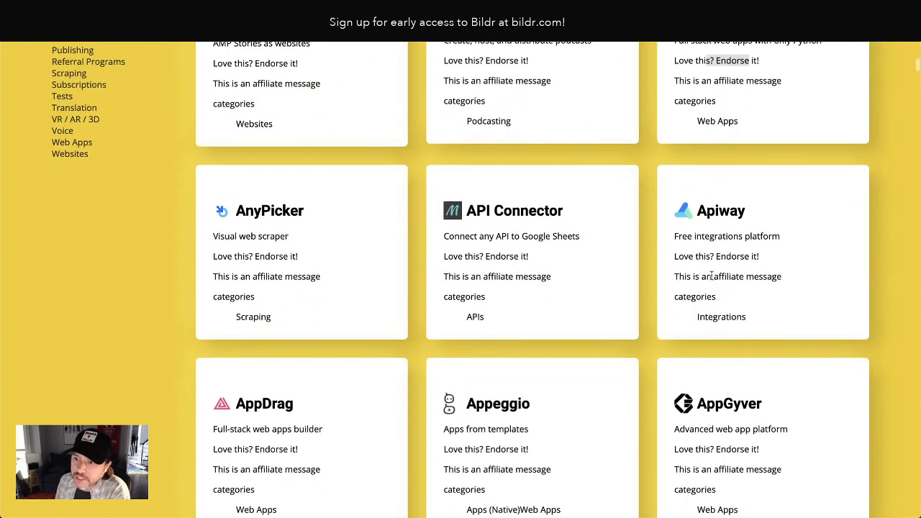
left_click_drag(695, 256, 739, 247)
scroll(751, 253, "down", 1)
scroll(751, 258, "down", 2)
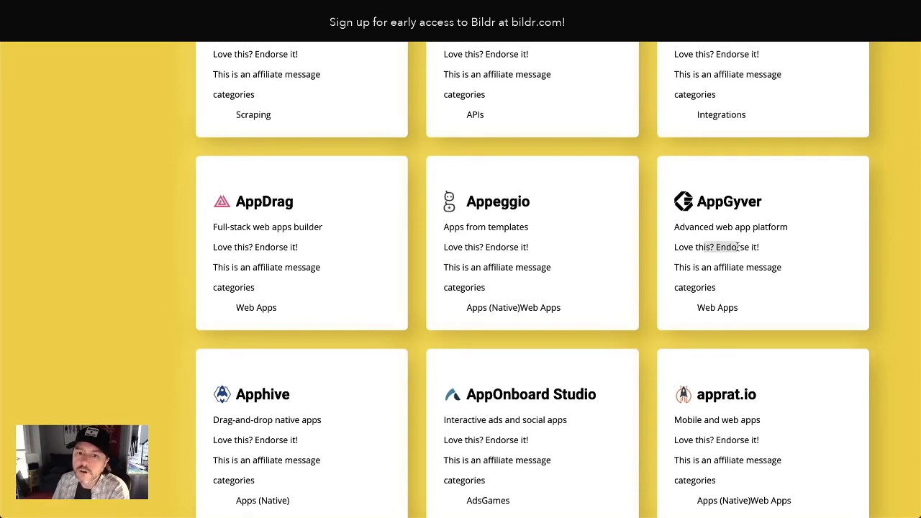
scroll(737, 250, "up", 10)
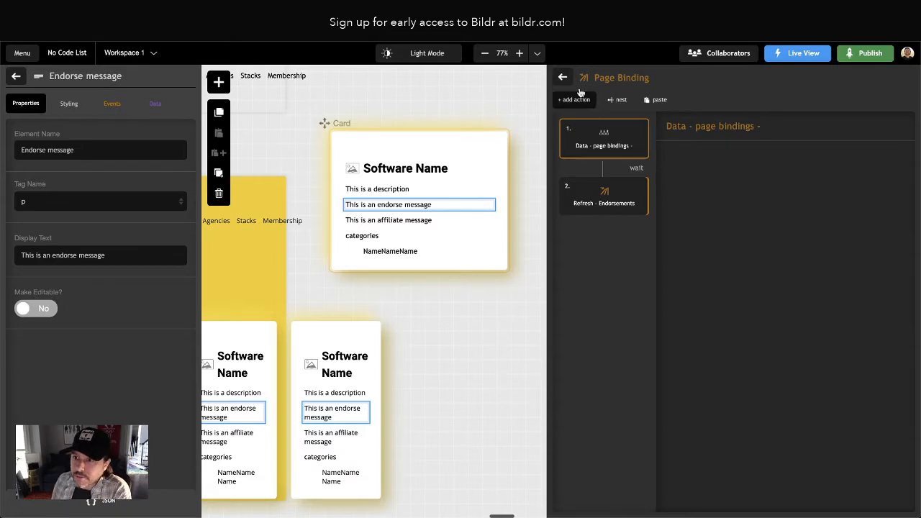
Return to the action groups and review the compare values condition in Refresh - Endorsements
left_click(565, 81)
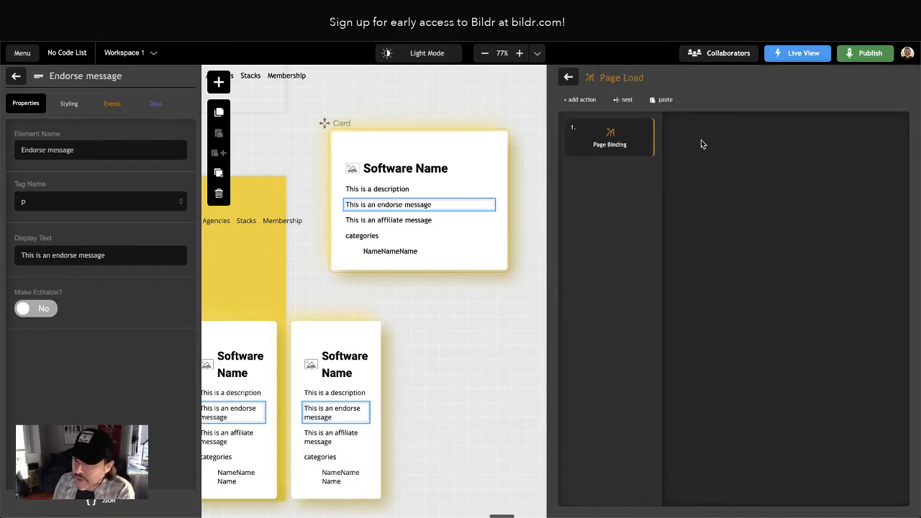
left_click(566, 79)
left_click(828, 186)
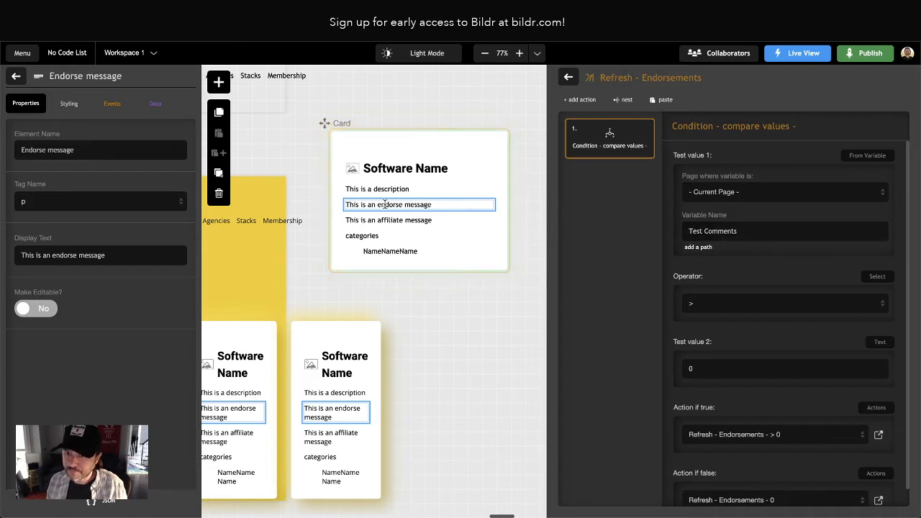
scroll(676, 244, "down", 1)
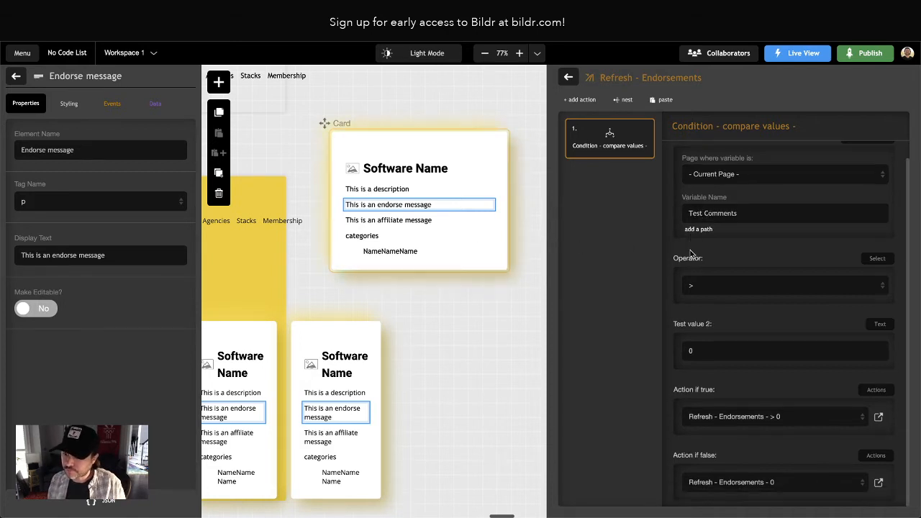
left_click(570, 77)
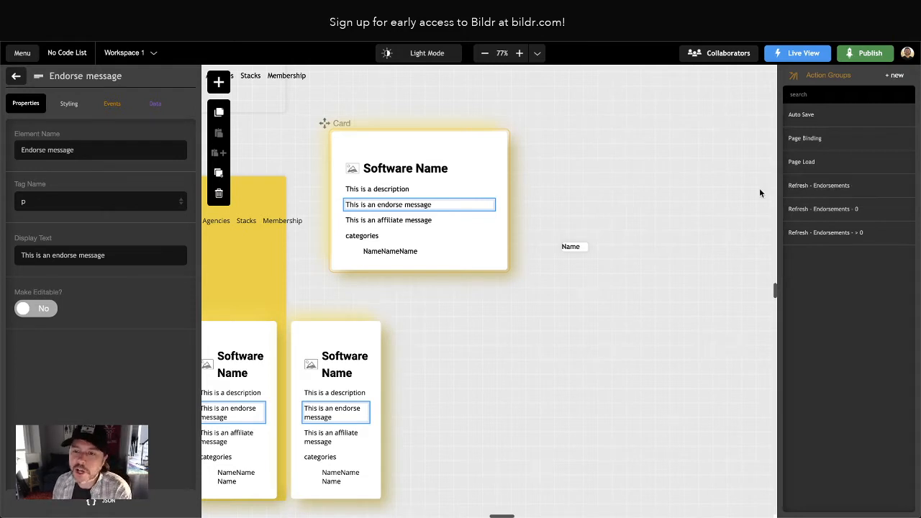
left_click(831, 196)
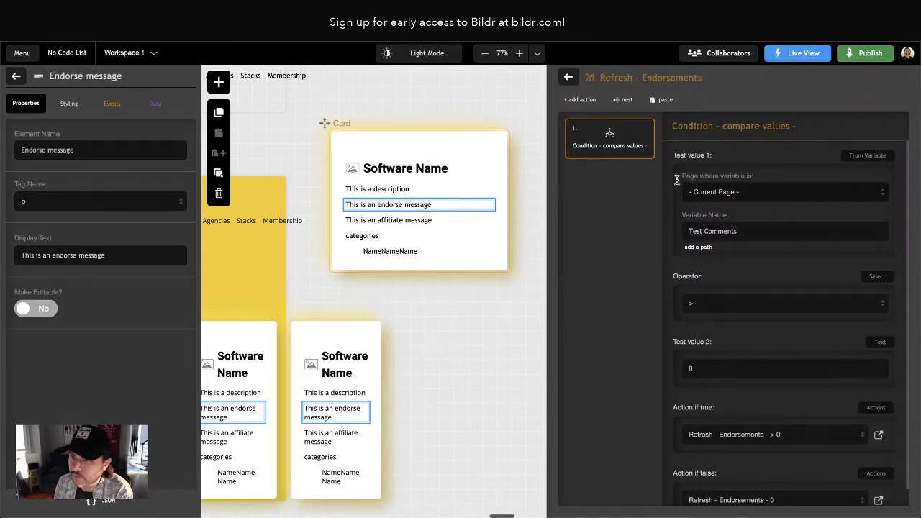
left_click(567, 77)
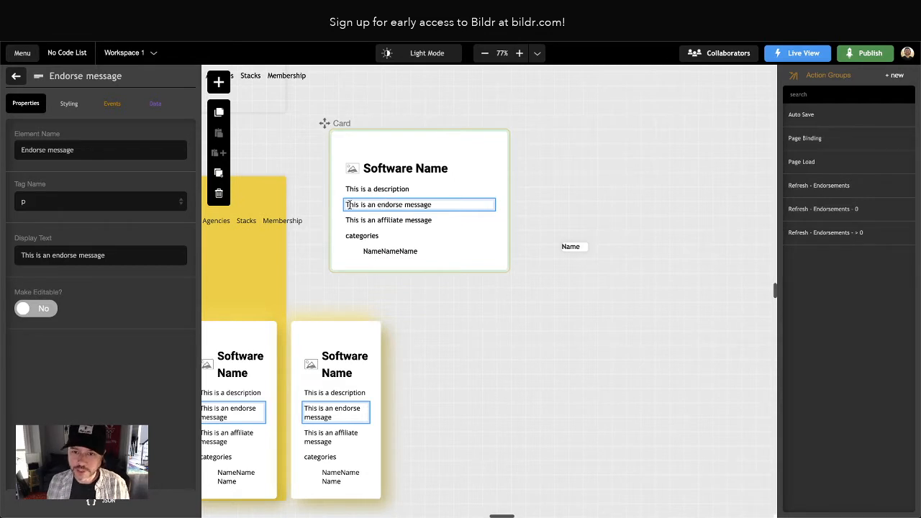
In Refresh - Endorsements - 0, switch the Endorse message value to From Variable with the variable name "Test Comment"
left_click(839, 215)
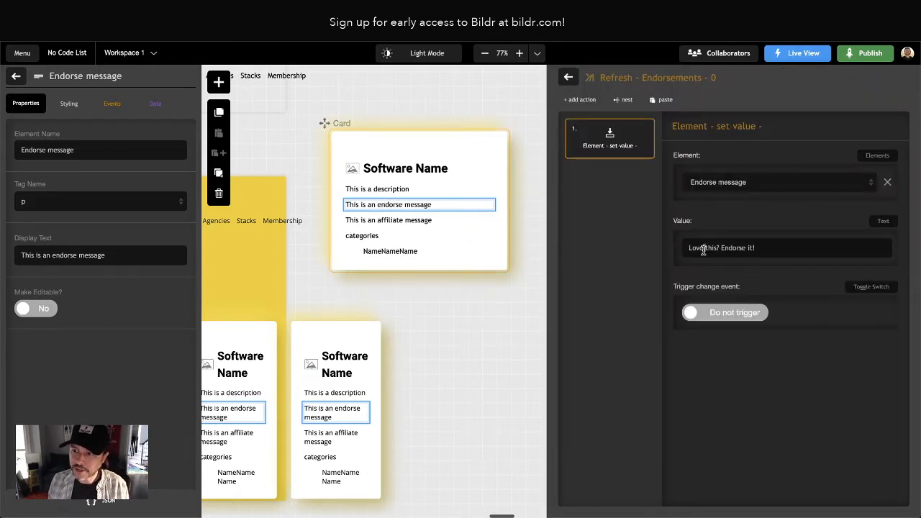
triple_click(704, 248)
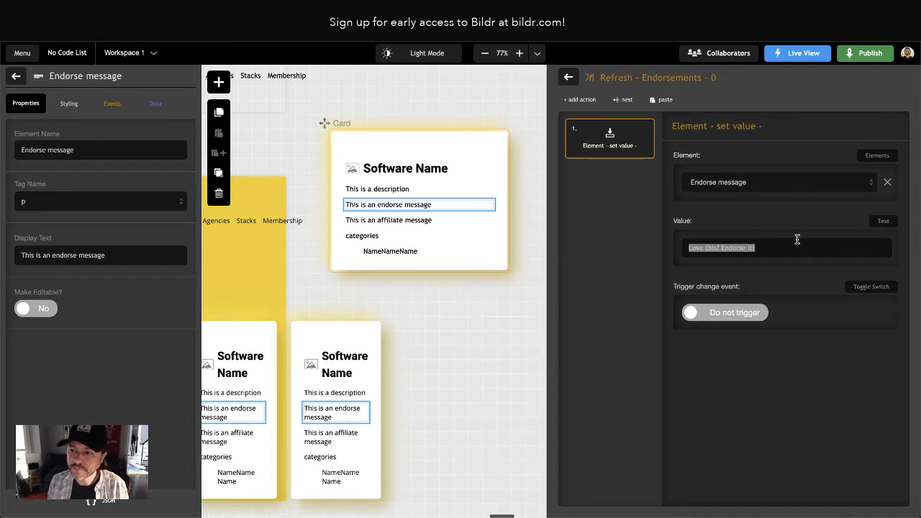
left_click_drag(800, 219, 718, 257)
left_click(721, 224)
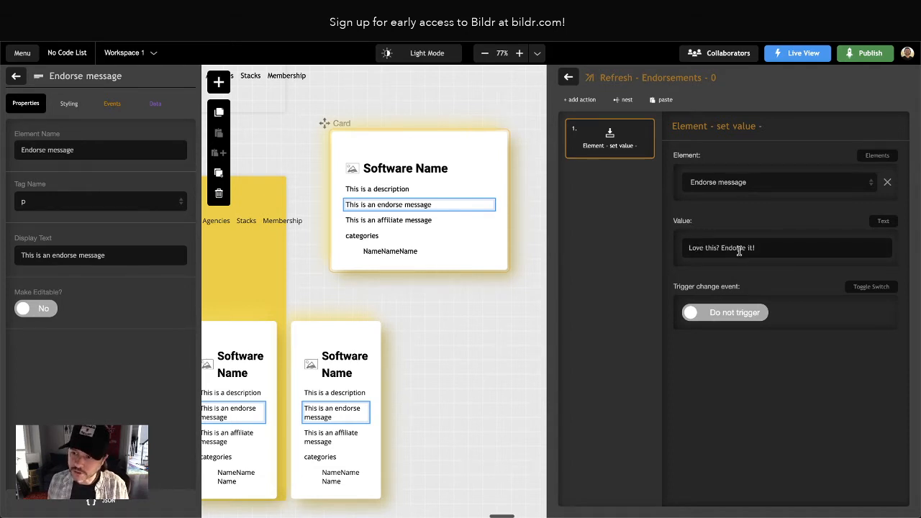
left_click(884, 221)
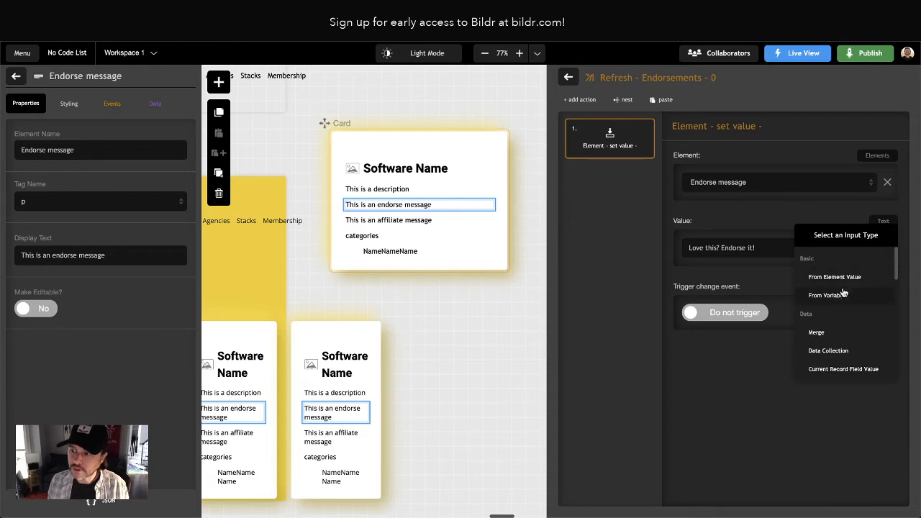
left_click(838, 295)
left_click(734, 299)
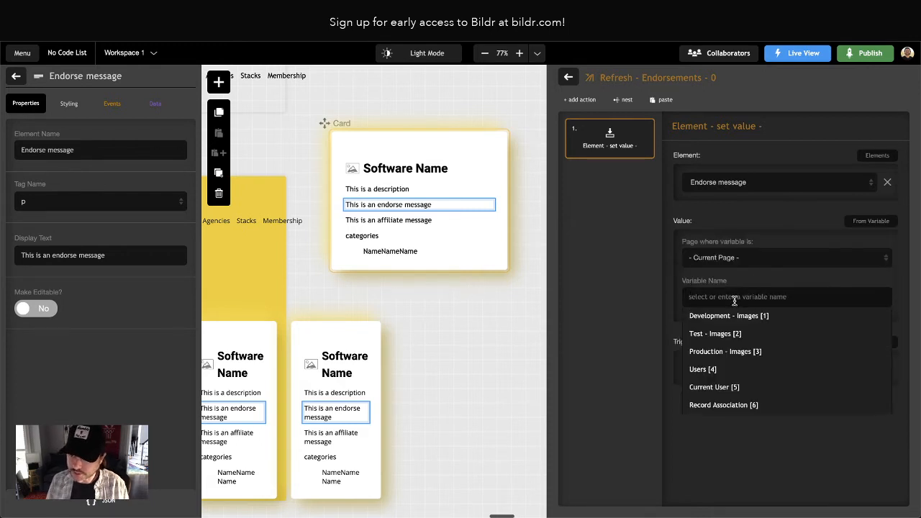
type("Test Comment")
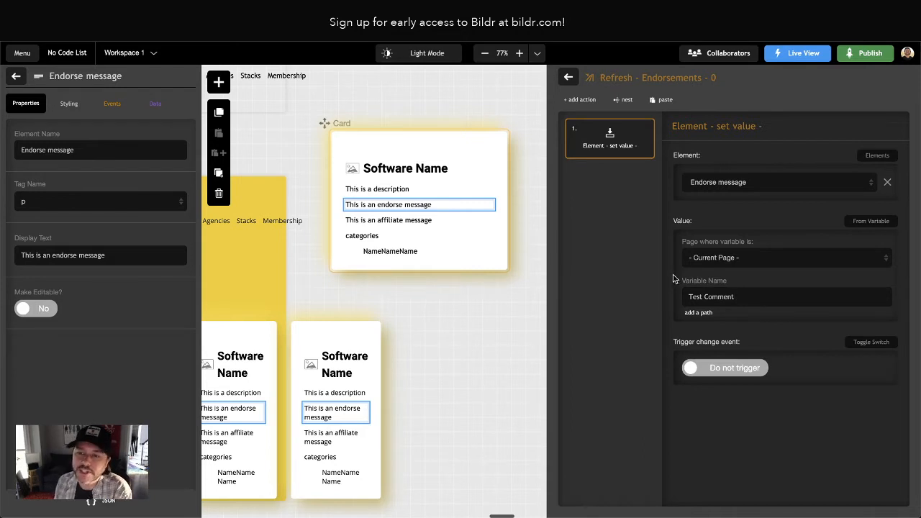
Change the value's variable name to "Total Comments" and reload the live page to check the endorse messages
double_click(695, 297)
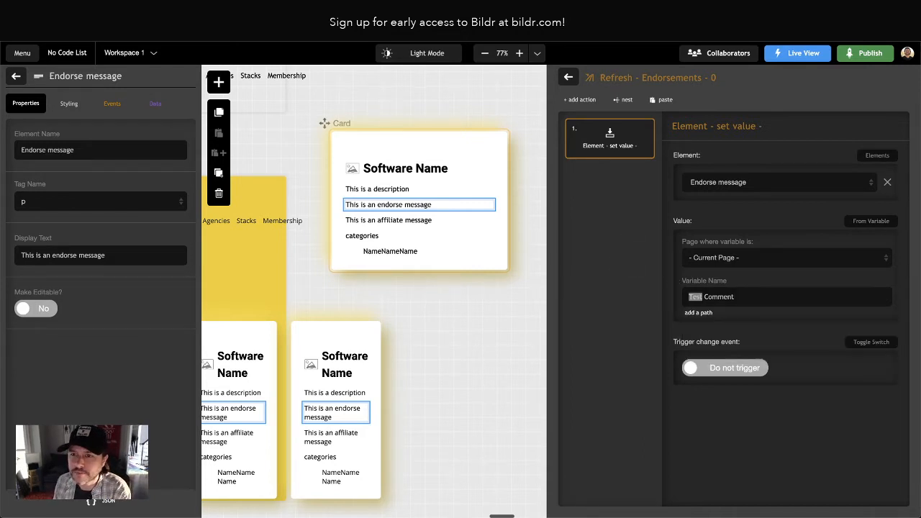
type("Total")
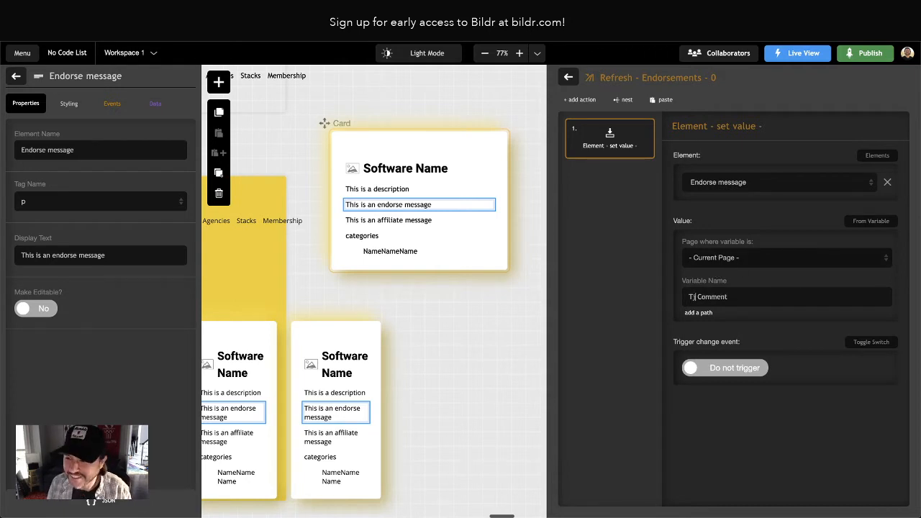
type(" Comments")
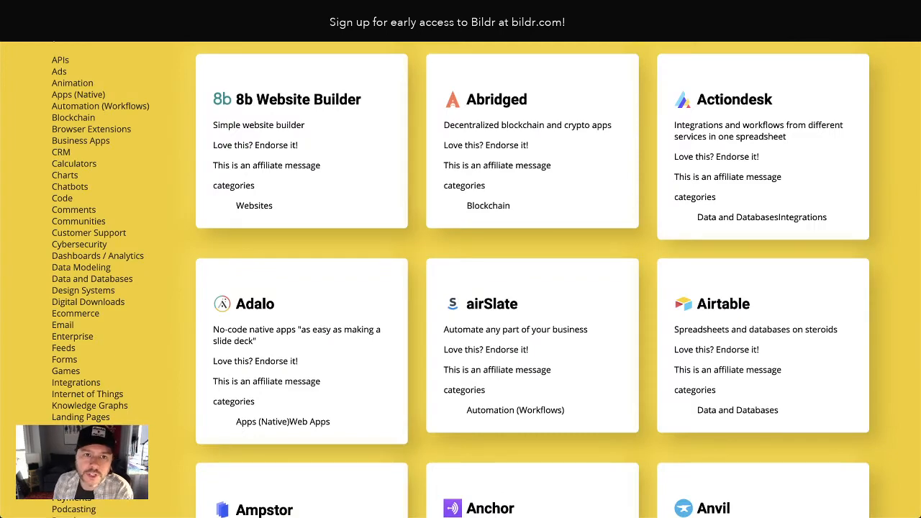
key("super+r")
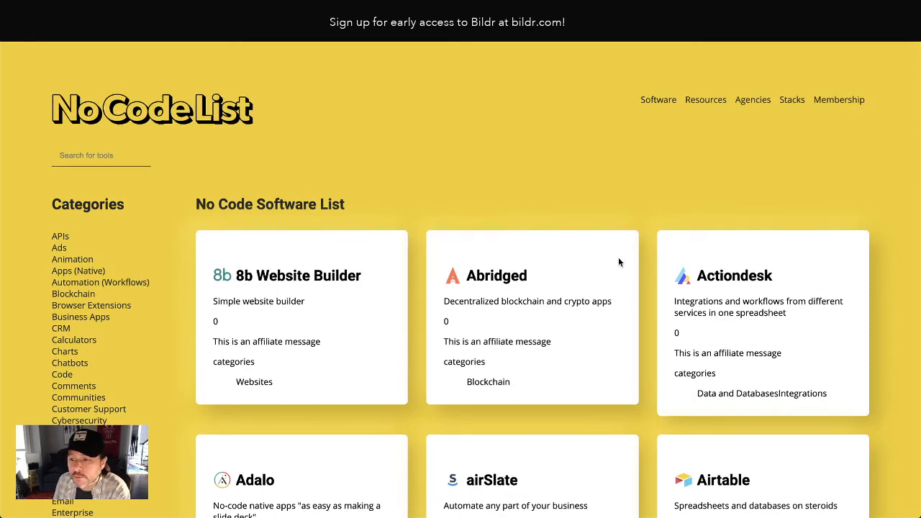
scroll(618, 262, "down", 3)
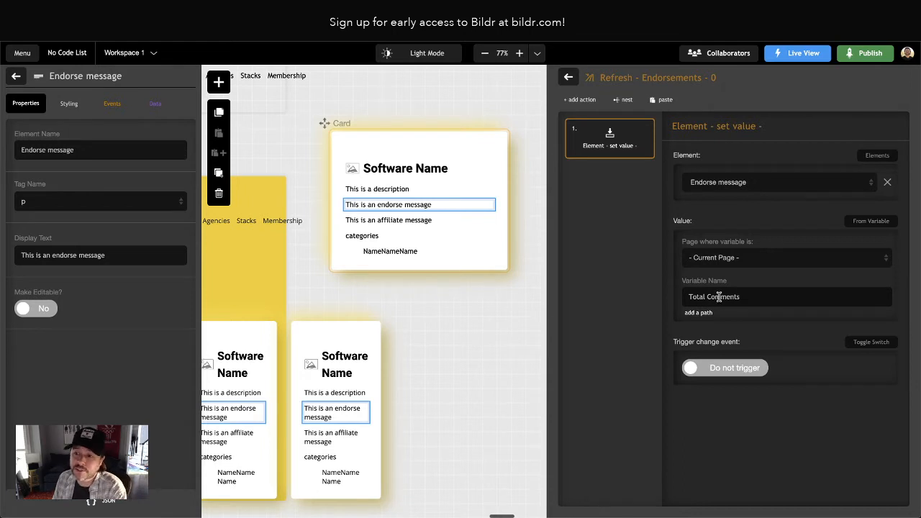
Switch the Endorse message value in Refresh - Endorsements - 0 back to Text and enter "Love this? Endorse it!"
left_click(569, 77)
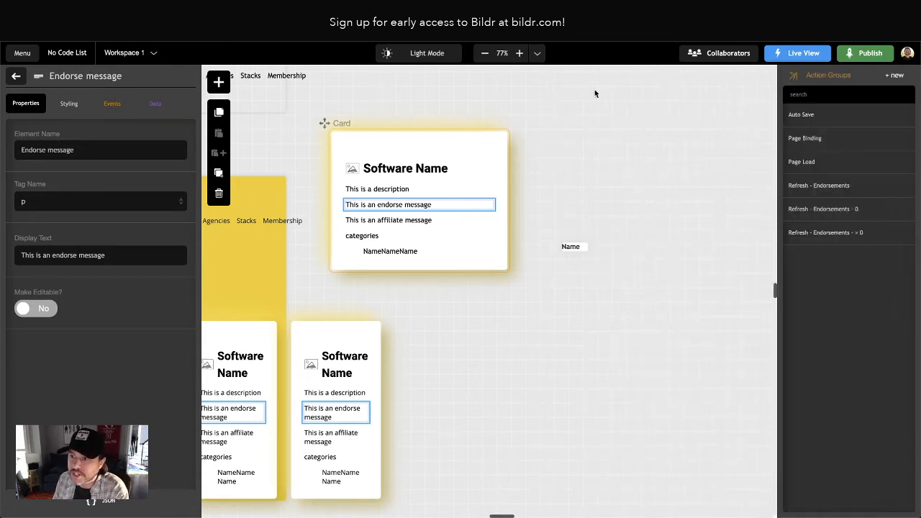
left_click(828, 210)
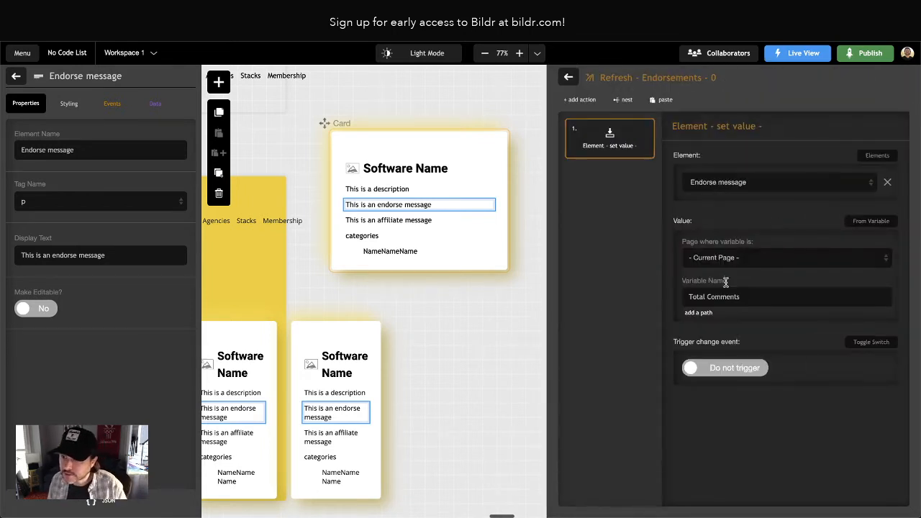
left_click(868, 223)
scroll(839, 317, "down", 5)
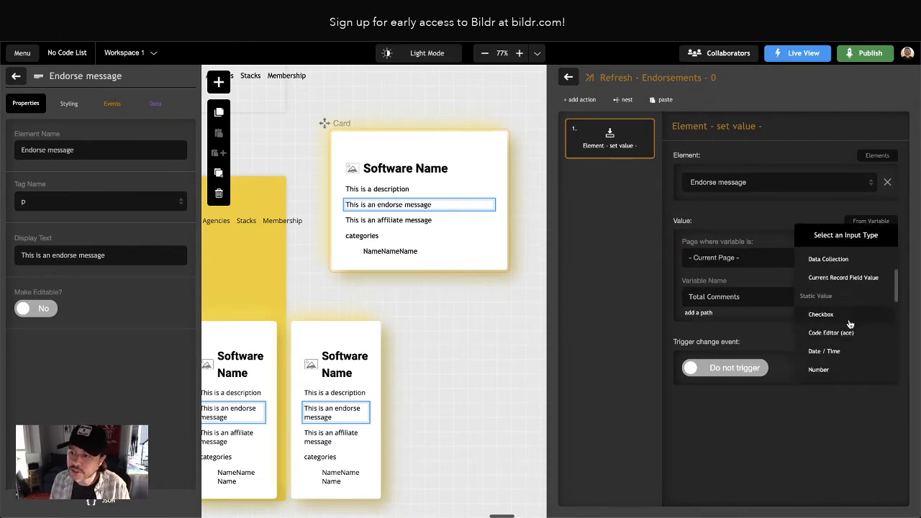
left_click(826, 307)
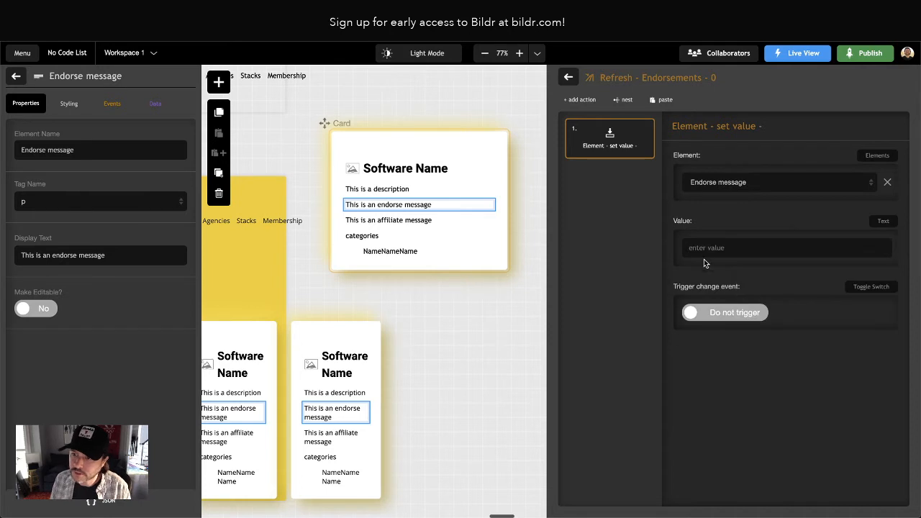
left_click(705, 247)
type("4ove this? Endorse it!")
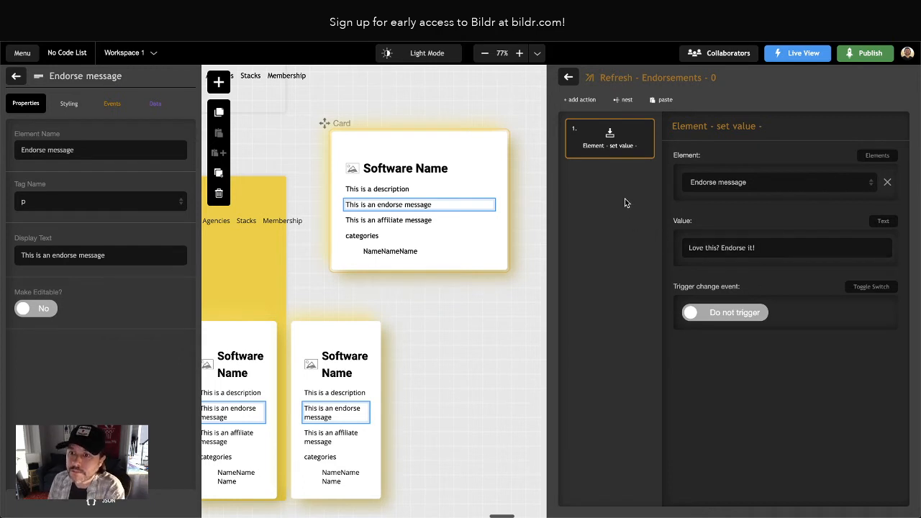
In the Refresh - Endorsements compare values condition, change the variable name of test value 1 to "Total Comments"
left_click(568, 77)
left_click(807, 190)
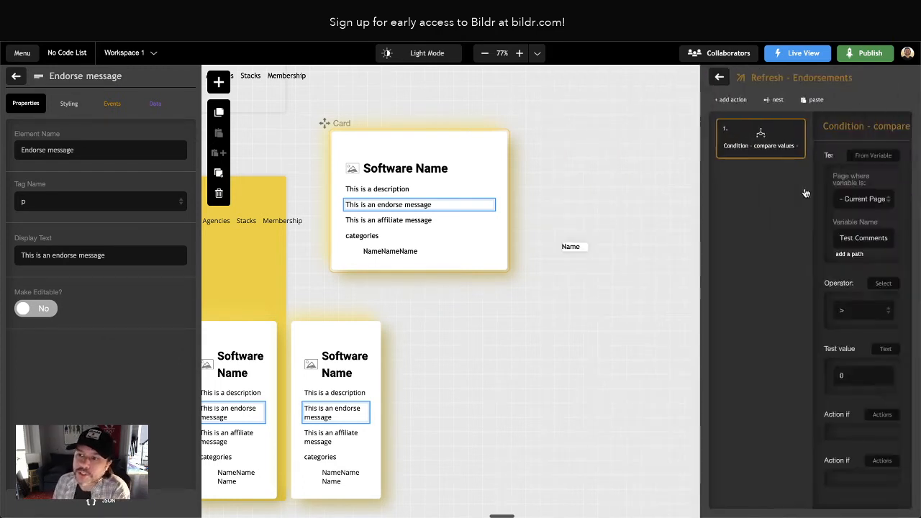
double_click(694, 231)
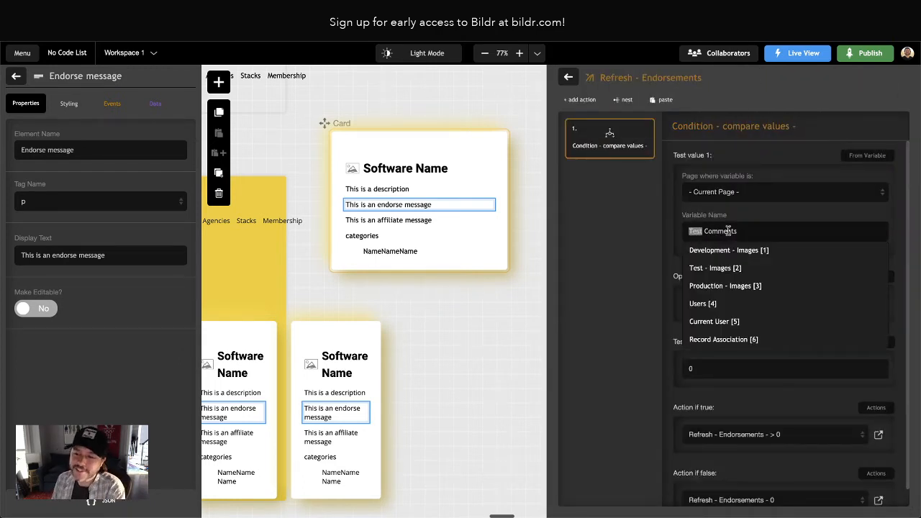
key("super+c")
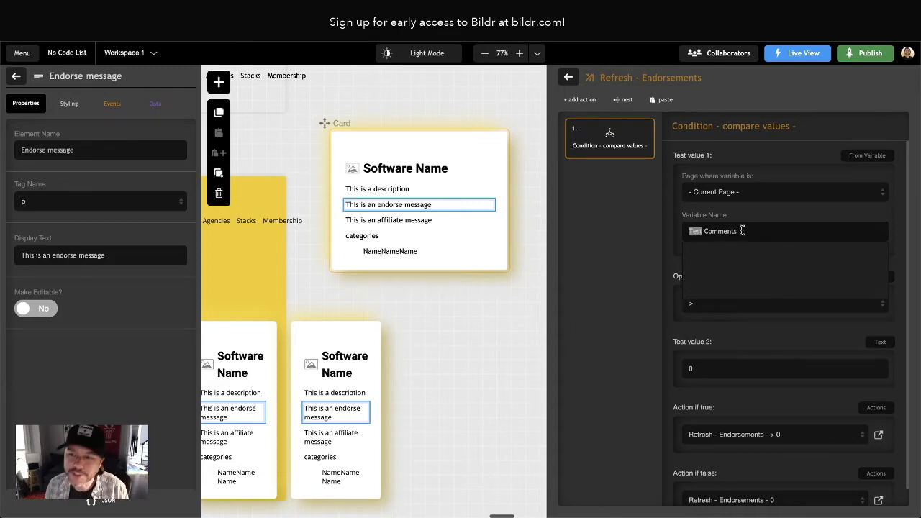
type("Total")
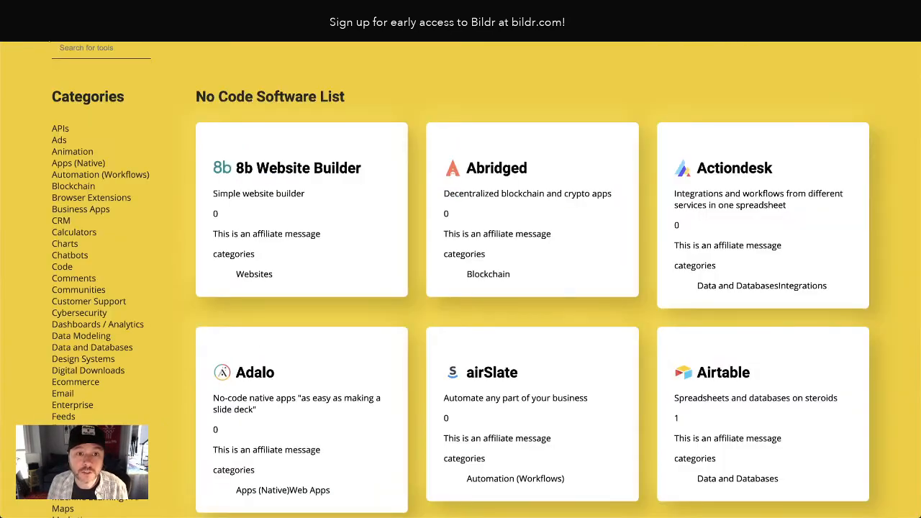
Reload the live page and check the endorse messages on the 8b Website Builder and Airtable cards
key("super+r")
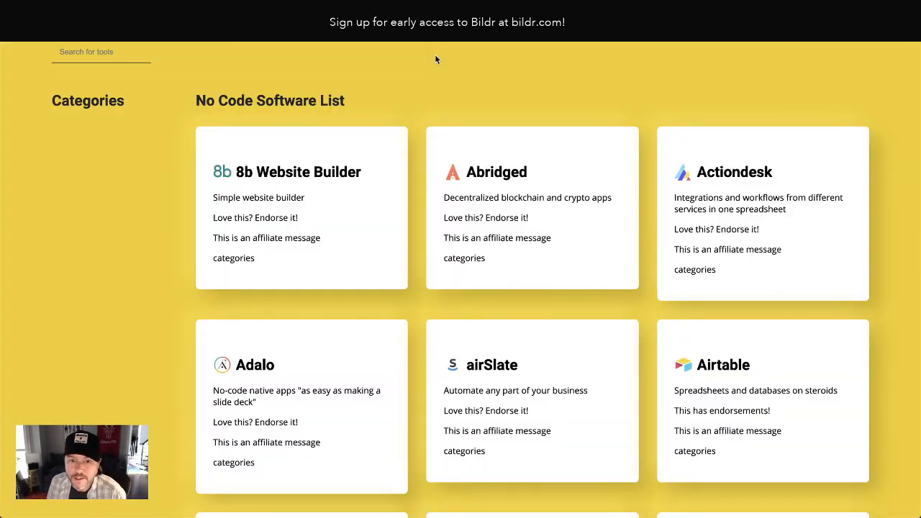
left_click_drag(248, 218, 279, 217)
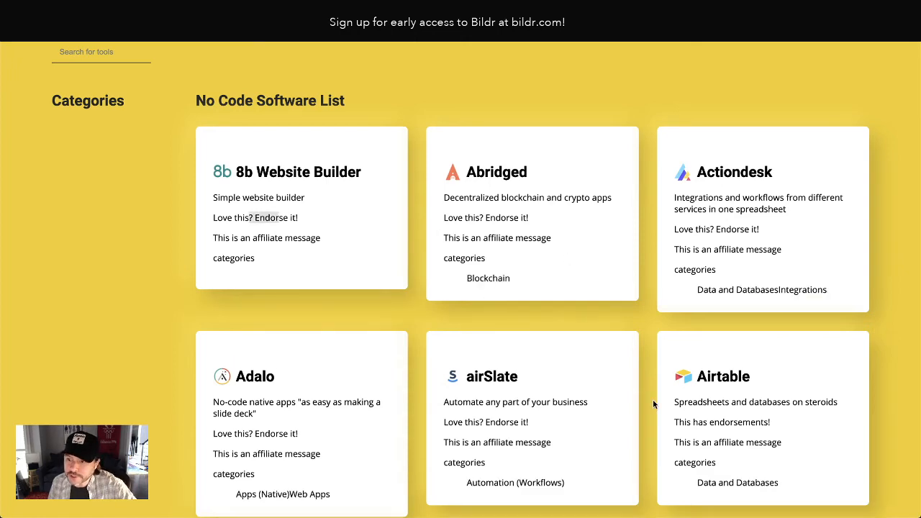
scroll(655, 404, "up", 2)
scroll(699, 393, "down", 3)
left_click_drag(684, 342, 781, 347)
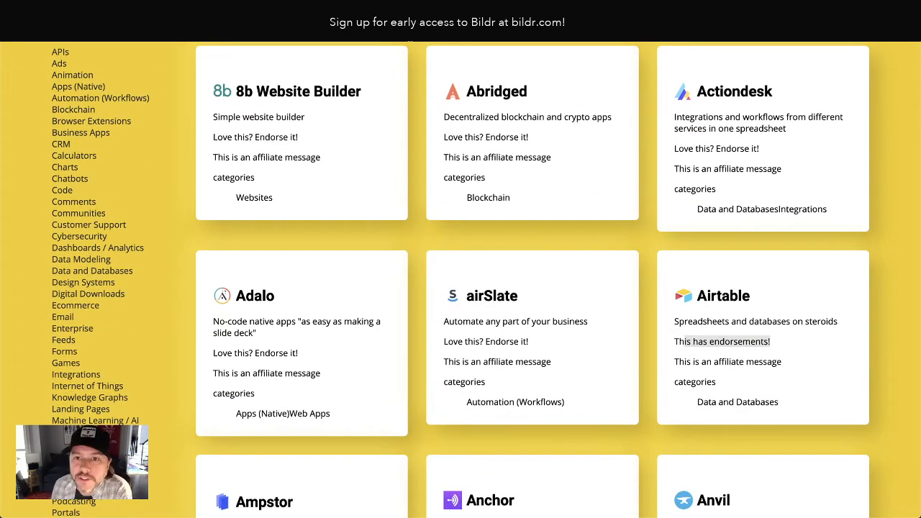
Compare the Airtable card's endorse message with the endorsement wording and emojis on the original No Code List site
key("ctrl+shift+Tab")
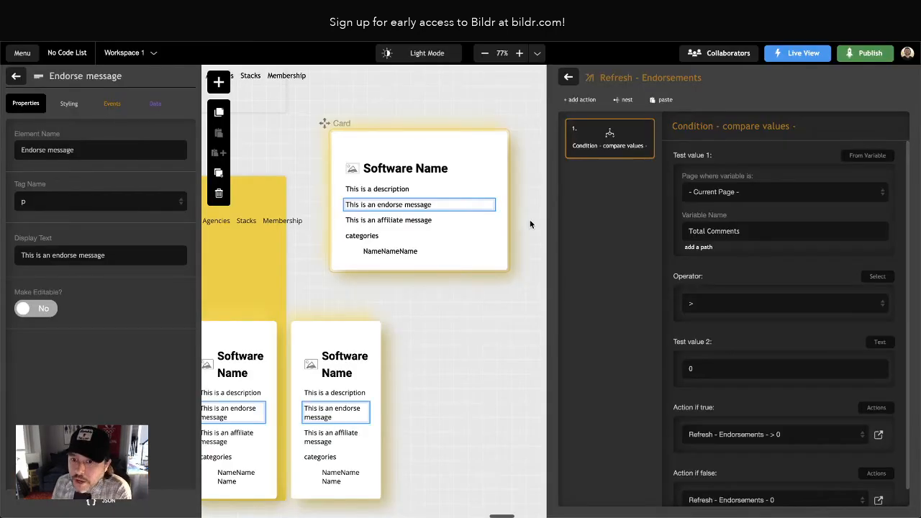
key("ctrl+Tab")
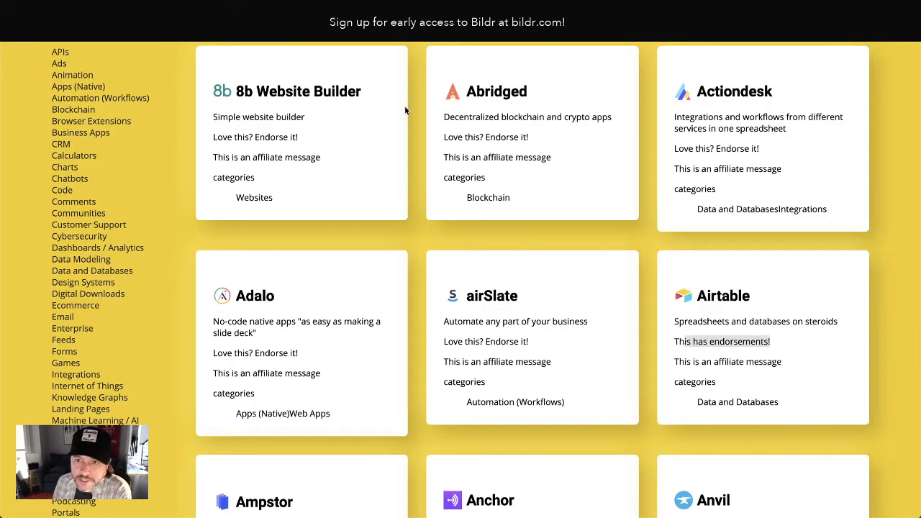
left_click(733, 336)
left_click_drag(679, 342, 765, 345)
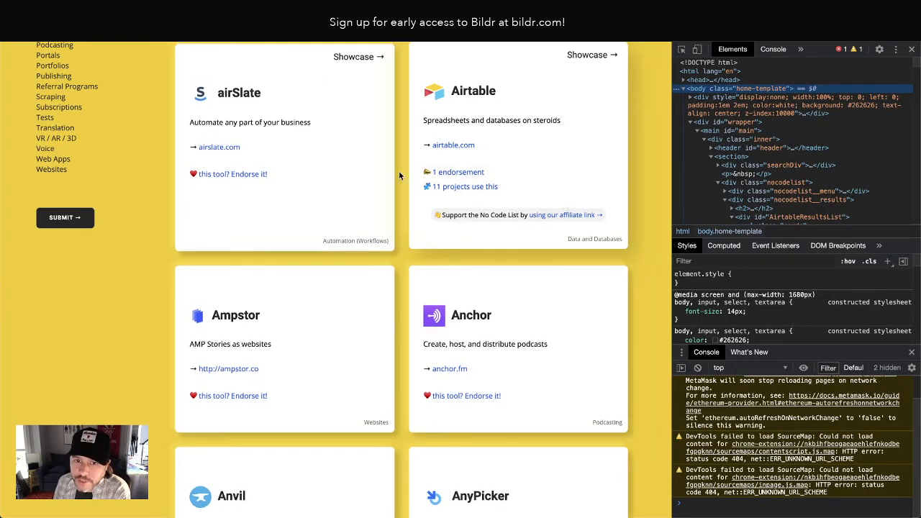
scroll(399, 175, "up", 1)
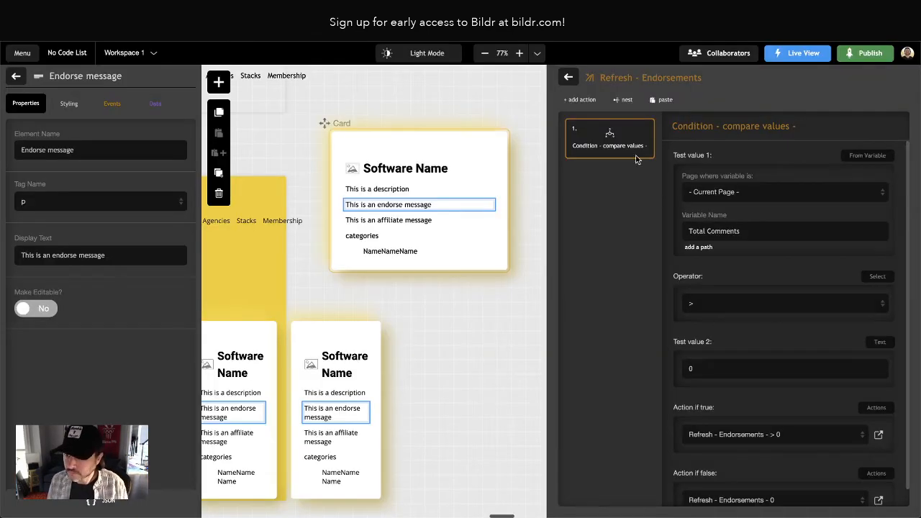
In Refresh - Endorsements - 0, replace the word "Love" in the Endorse message value with a red heart emoji
left_click(569, 77)
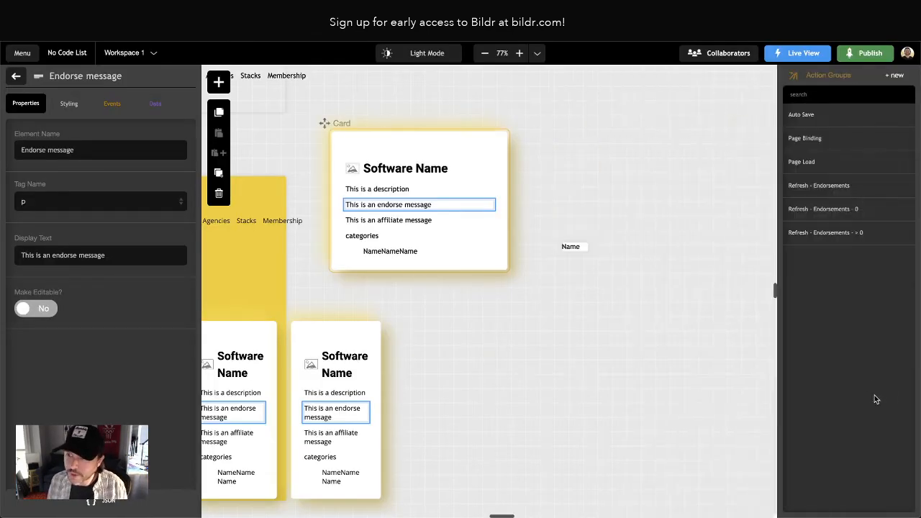
left_click(847, 211)
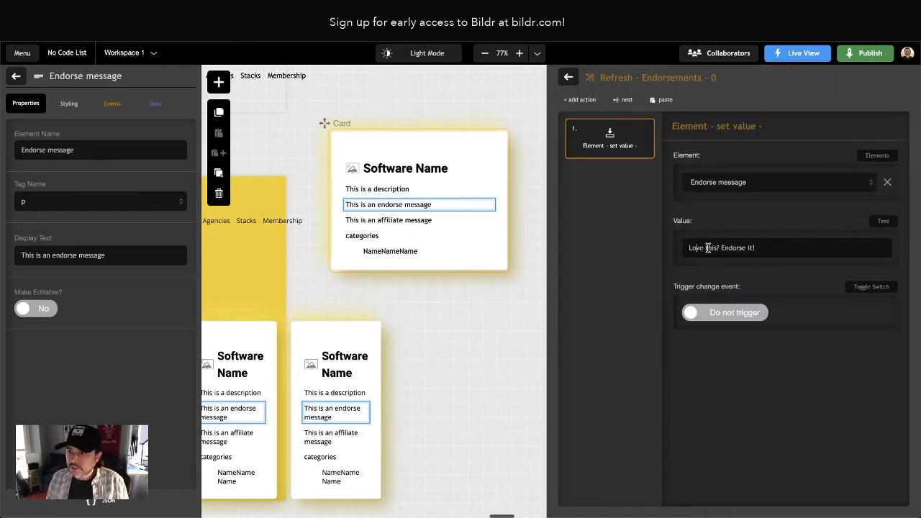
left_click(707, 248)
key("BackSpace")
key("BackSpace")
key("BackSpace")
key("BackSpace")
key("BackSpace")
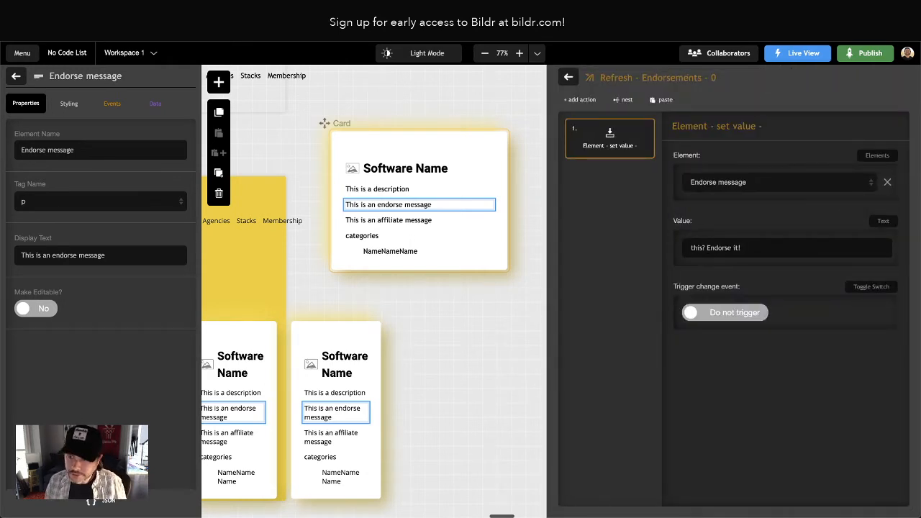
key("ctrl+super+space")
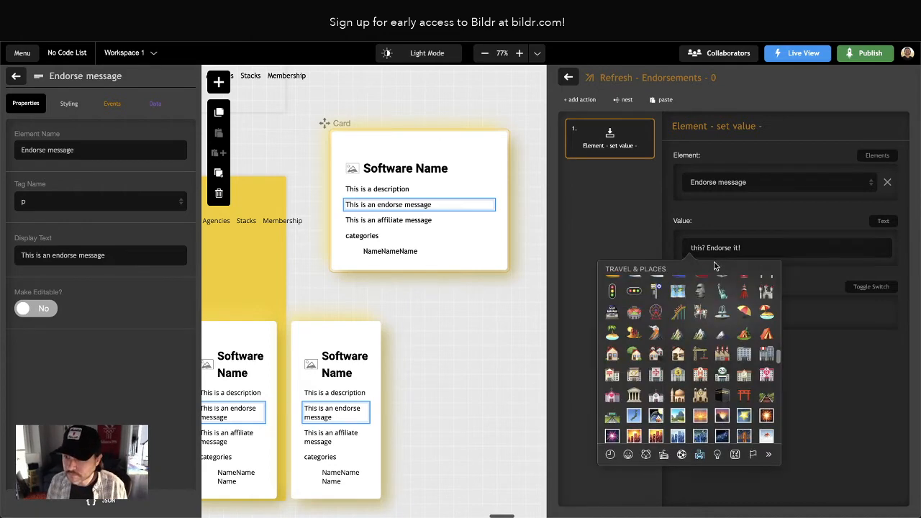
scroll(696, 313, "down", 3)
scroll(702, 306, "up", 10)
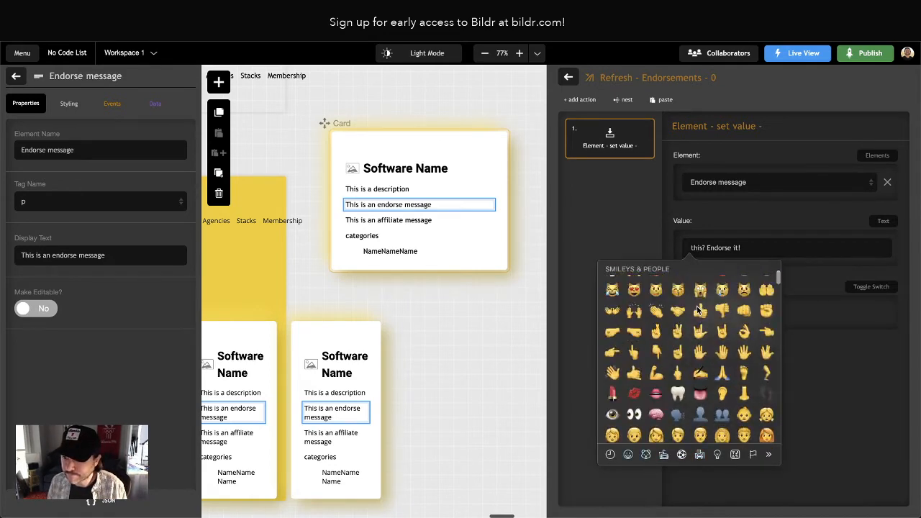
type("heart")
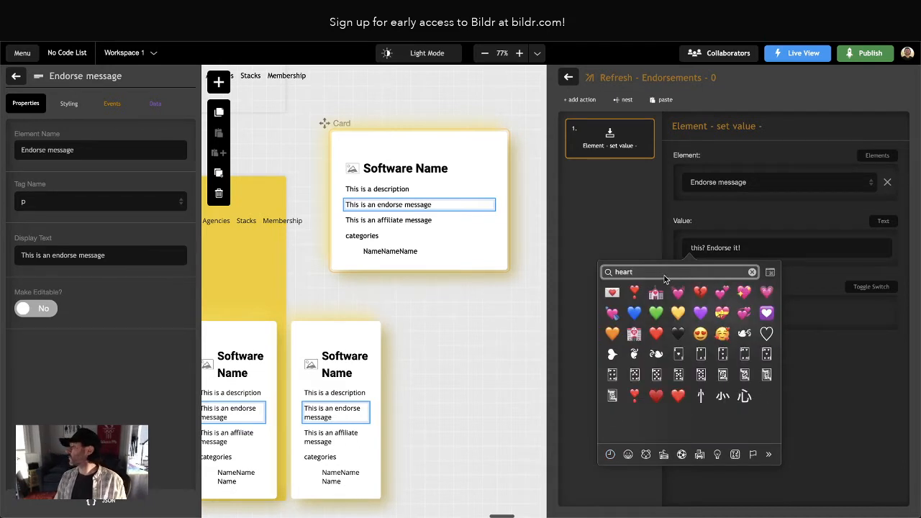
left_click(657, 334)
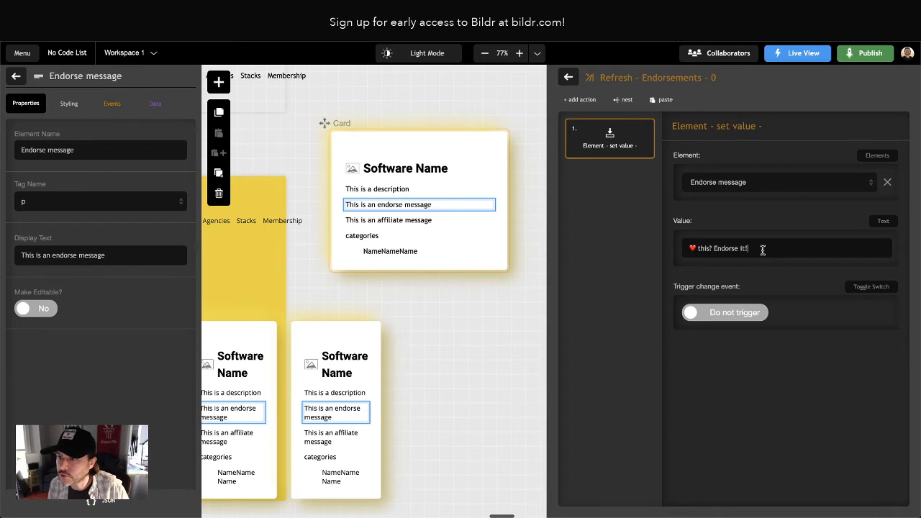
In Refresh - Endorsements - > 0, switch the Endorse message value's input type from Text to Concatenate
left_click(569, 78)
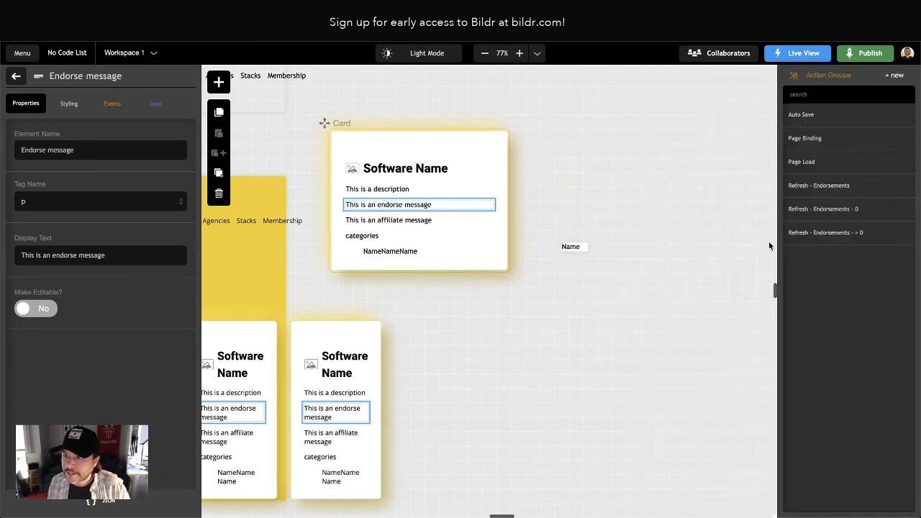
left_click(806, 232)
left_click(715, 246)
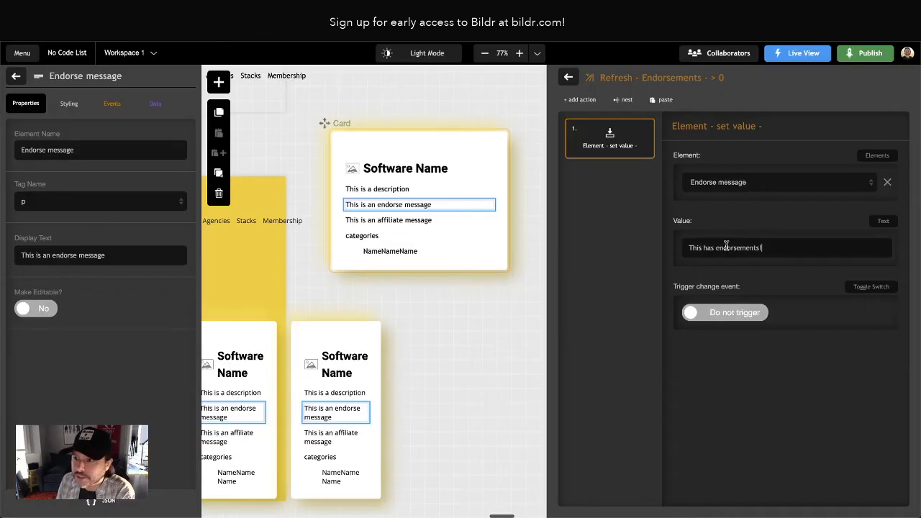
left_click(885, 223)
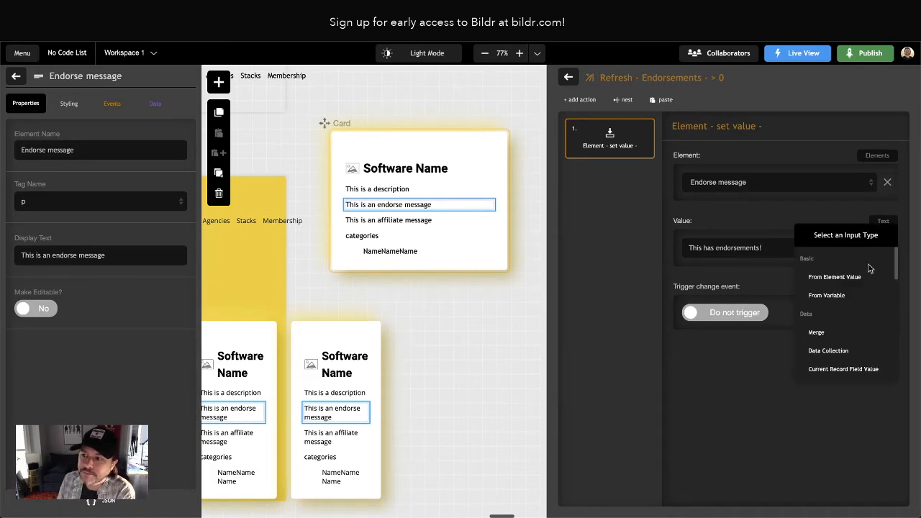
scroll(864, 281, "down", 10)
scroll(860, 280, "down", 2)
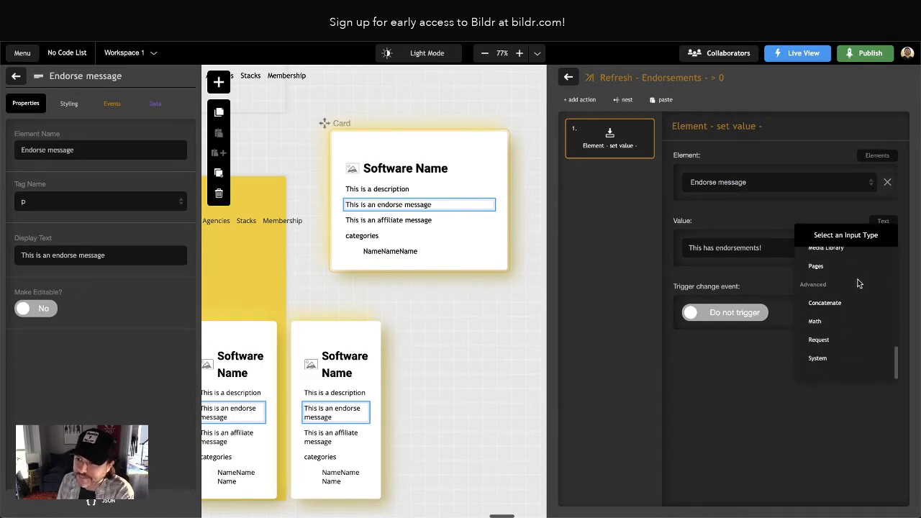
left_click(833, 305)
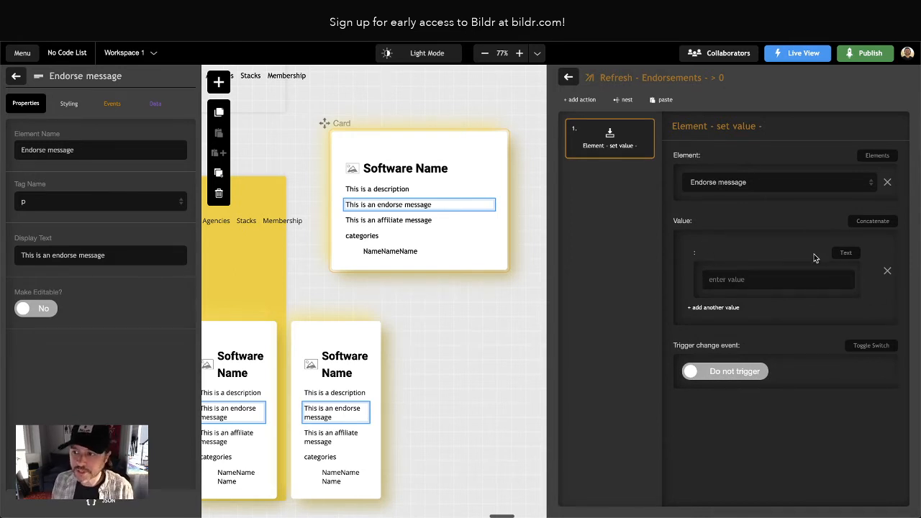
Enter a megaphone emoji as the first text value of the concatenation
left_click(771, 278)
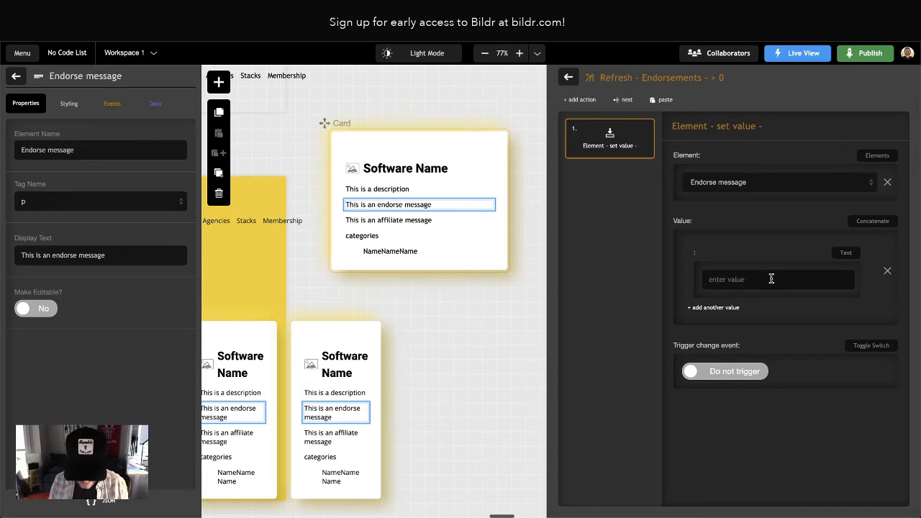
key("ctrl+super+space")
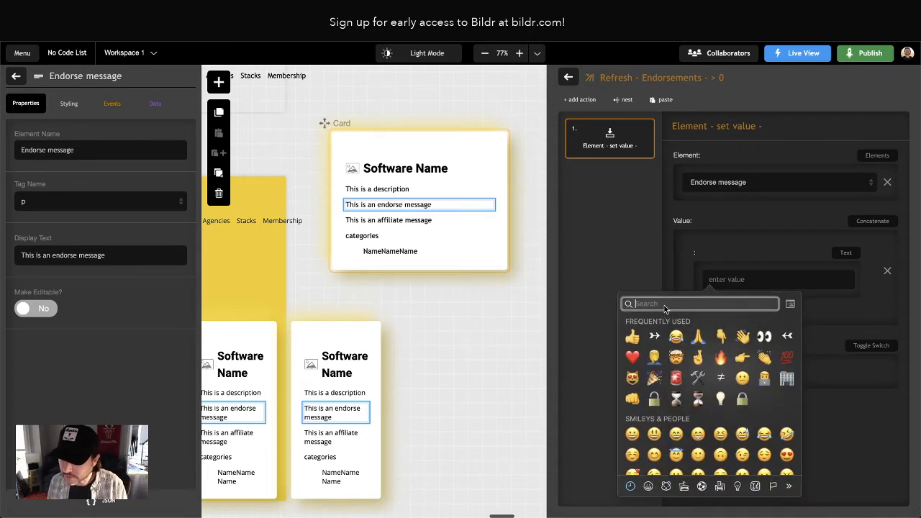
type("mega")
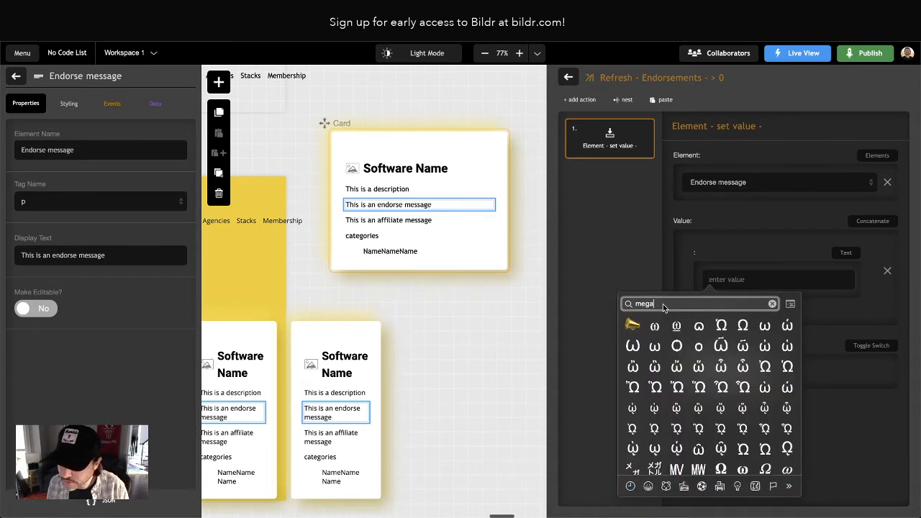
left_click(633, 325)
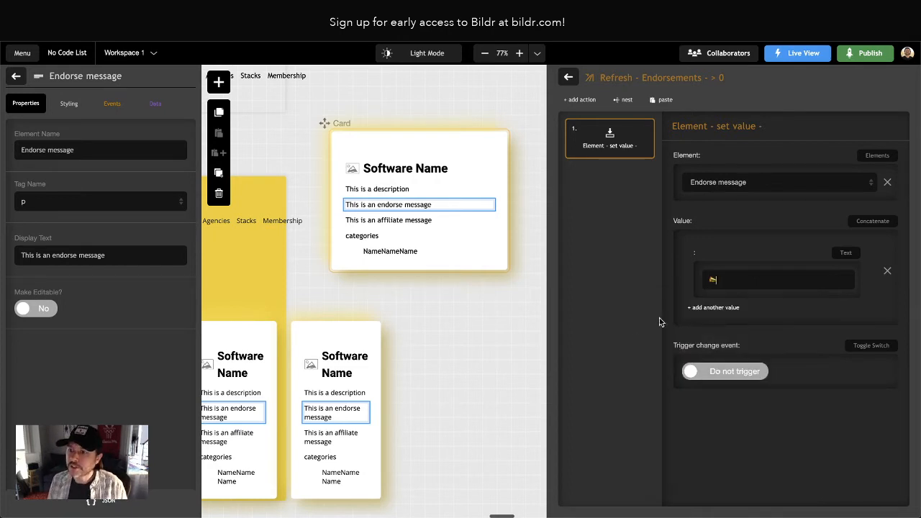
Add a second concatenated value of type From Variable with the variable name "Total Comments" on the current page
left_click(724, 308)
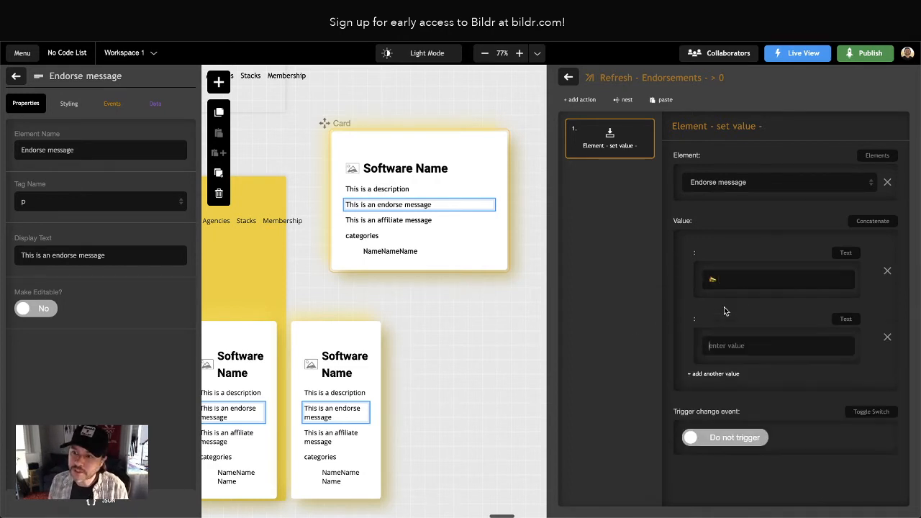
left_click(846, 321)
left_click(796, 391)
left_click(741, 396)
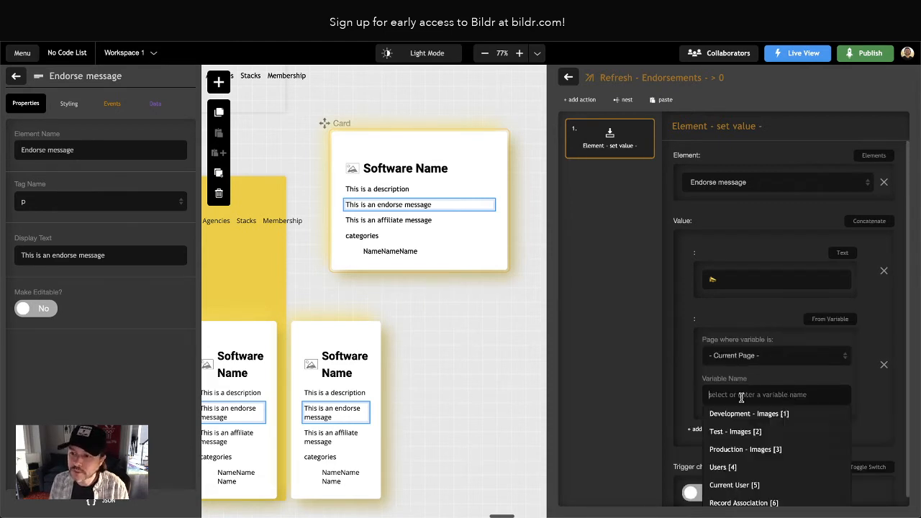
type("Total Co")
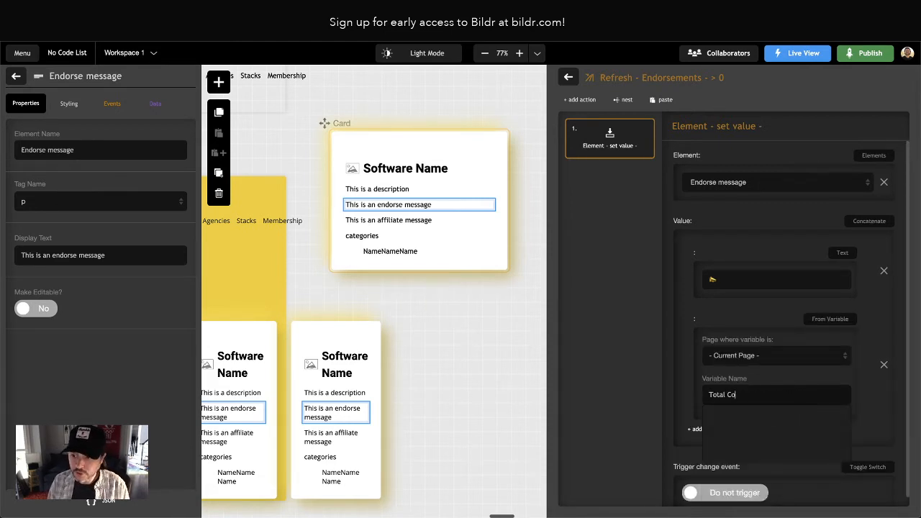
type("mments")
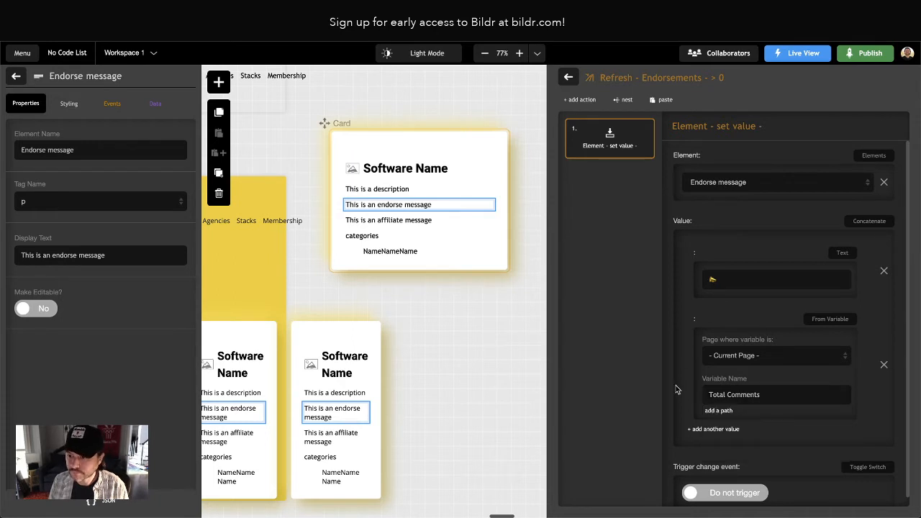
Add a third concatenated text value " endorsements" with a leading space, and reload the live page to check the cards
left_click(723, 432)
scroll(759, 394, "down", 1)
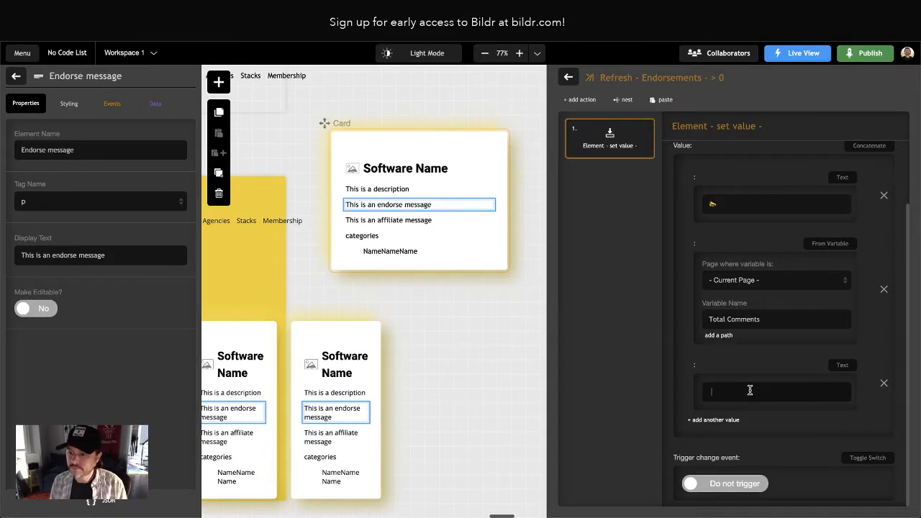
type("ndorsemen")
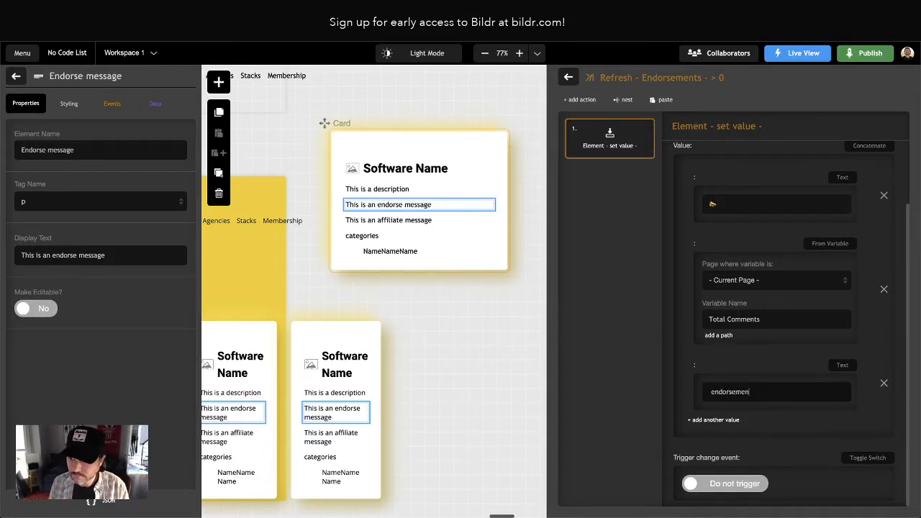
type("ts")
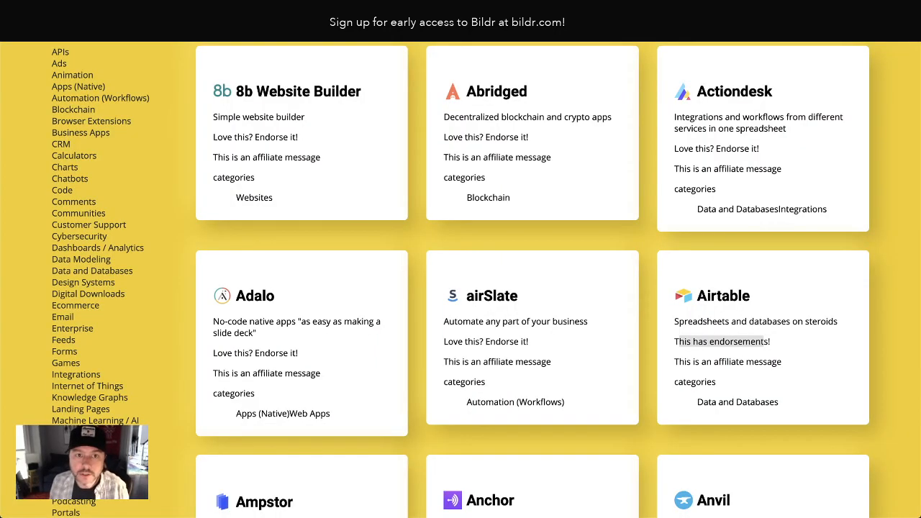
key("super+r")
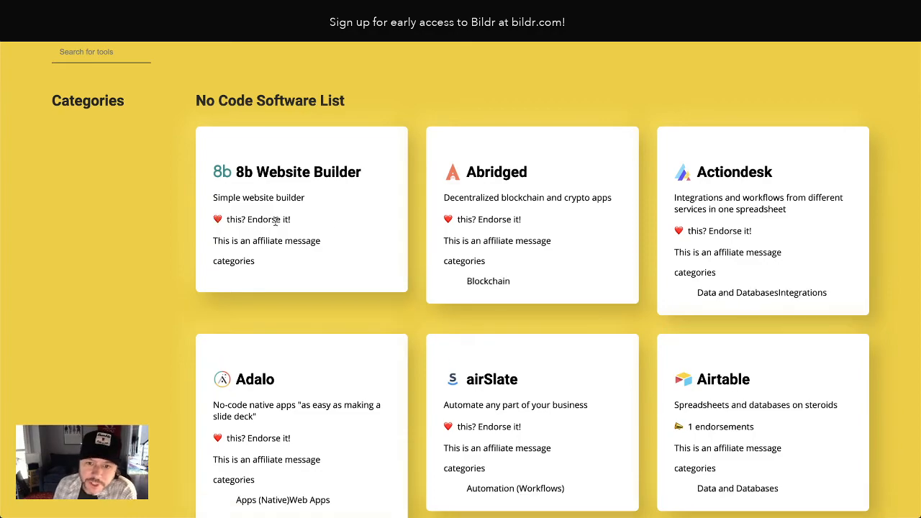
Check the endorsement wording on the live cards, and add a "Condition - compare values" action to Refresh - Endorsements - > 0
scroll(615, 242, "down", 4)
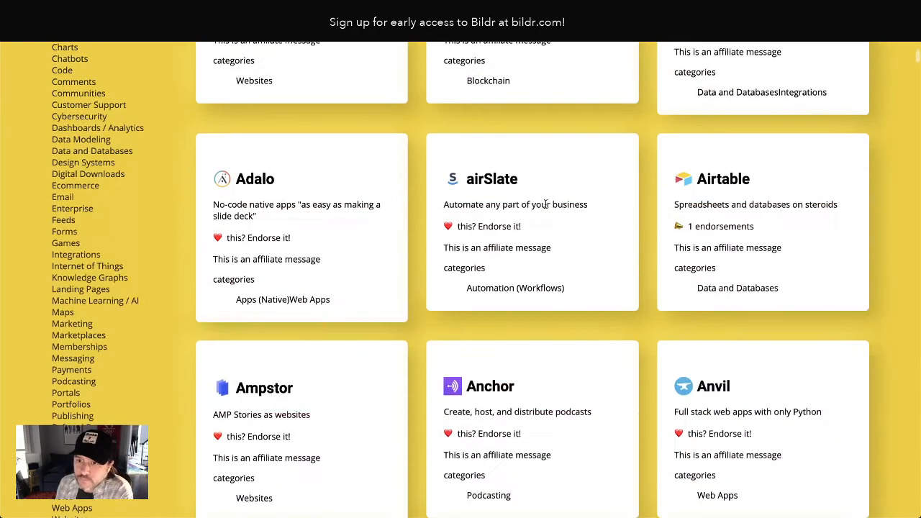
scroll(615, 243, "down", 1)
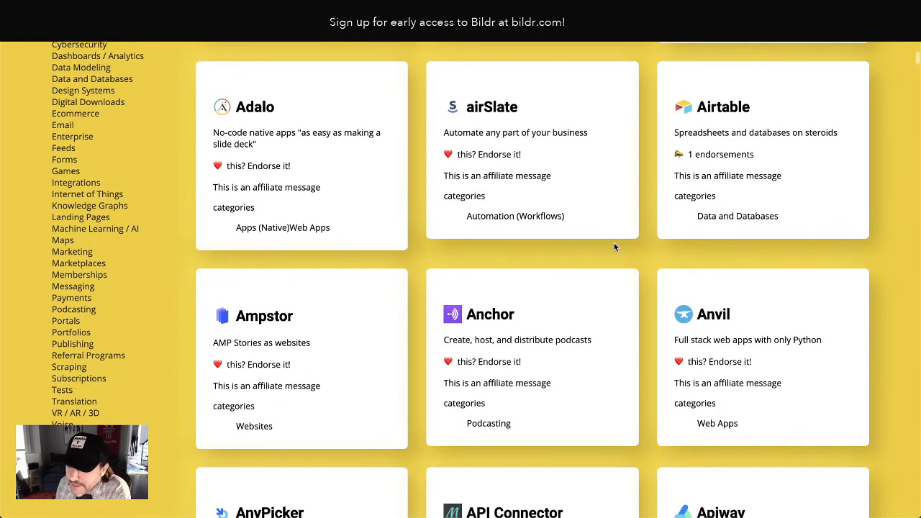
scroll(615, 252, "up", 2)
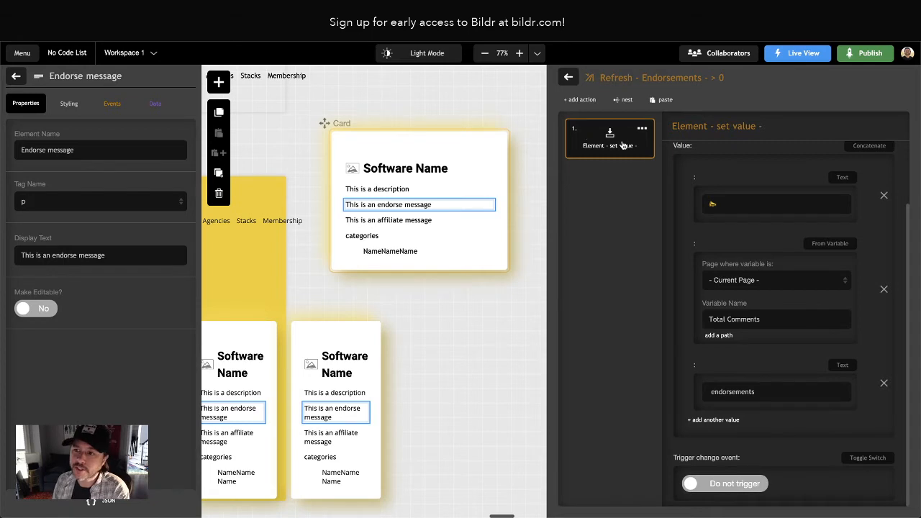
left_click(581, 99)
type("condition")
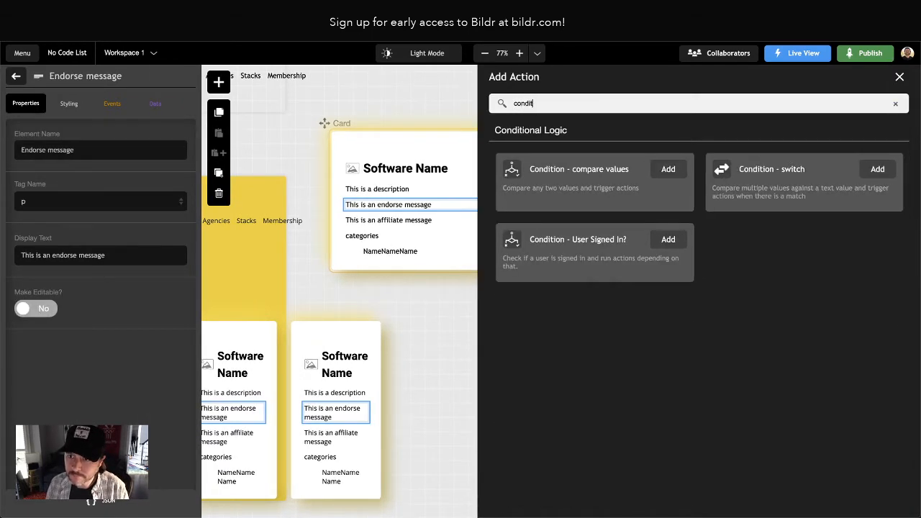
left_click(668, 170)
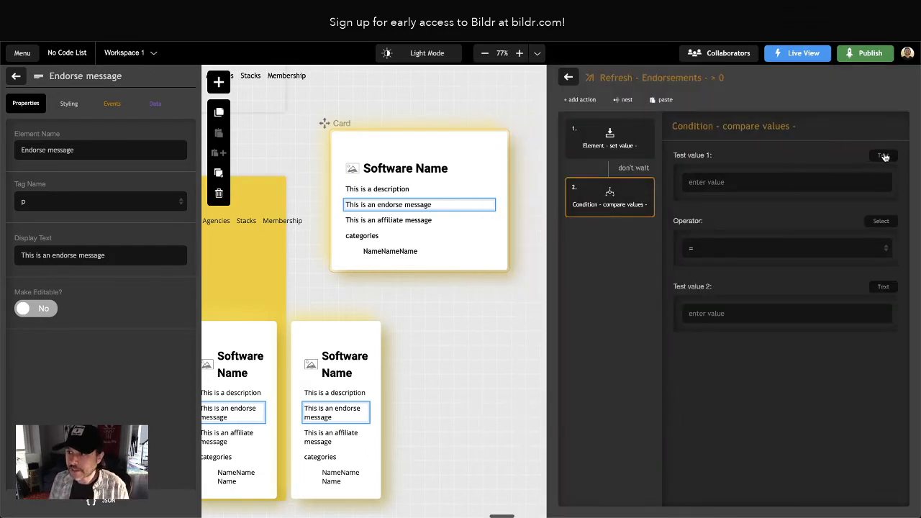
Set the condition's first test value to From Variable, using the variable name "Total Comments" on the current page
left_click(883, 155)
left_click(841, 228)
left_click(712, 231)
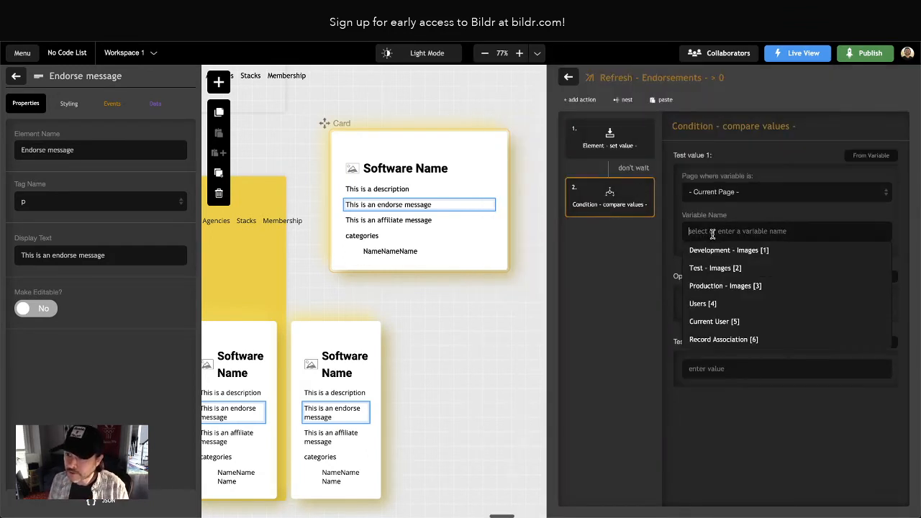
type("Total Comments")
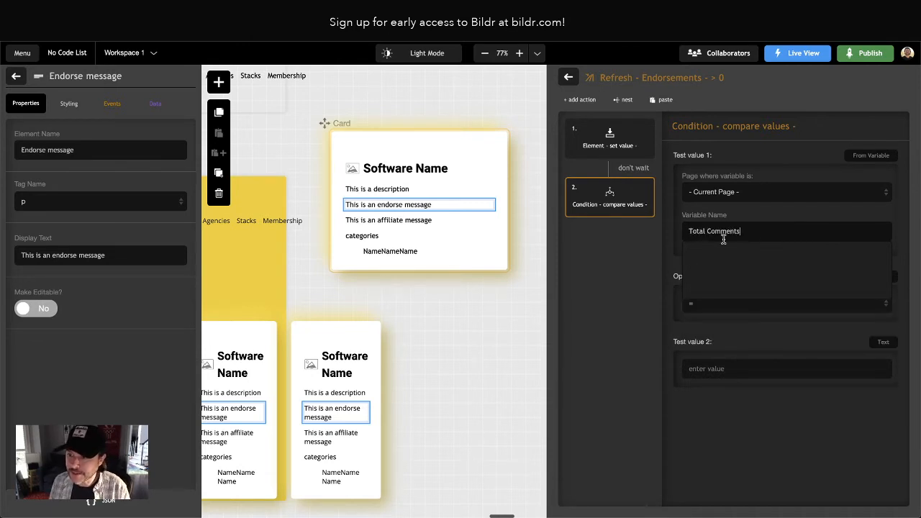
left_click(656, 247)
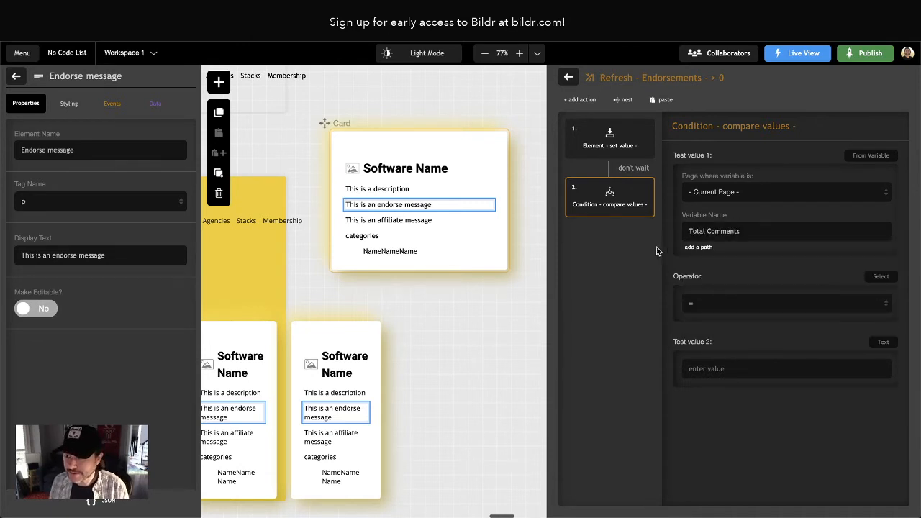
Keep the condition's operator at = and enter 1 as the second test value
left_click(708, 308)
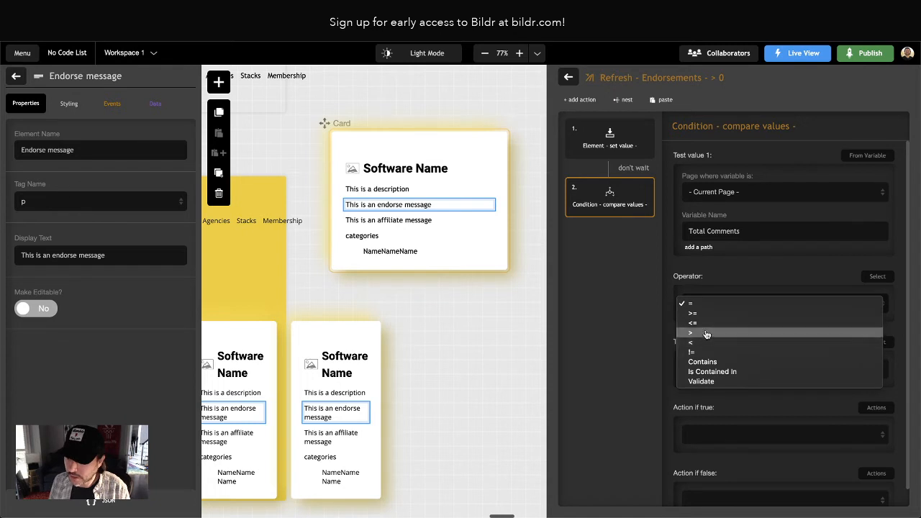
left_click(706, 304)
left_click(707, 369)
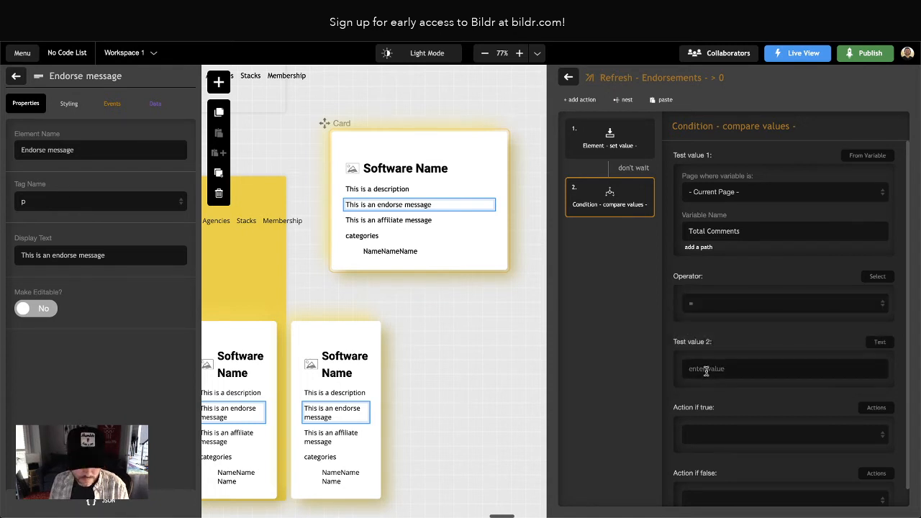
type("1")
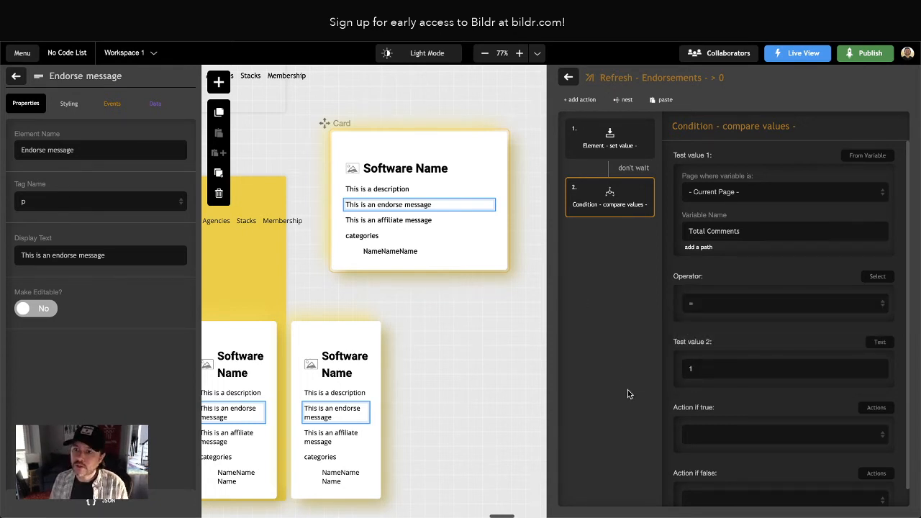
scroll(711, 458, "down", 1)
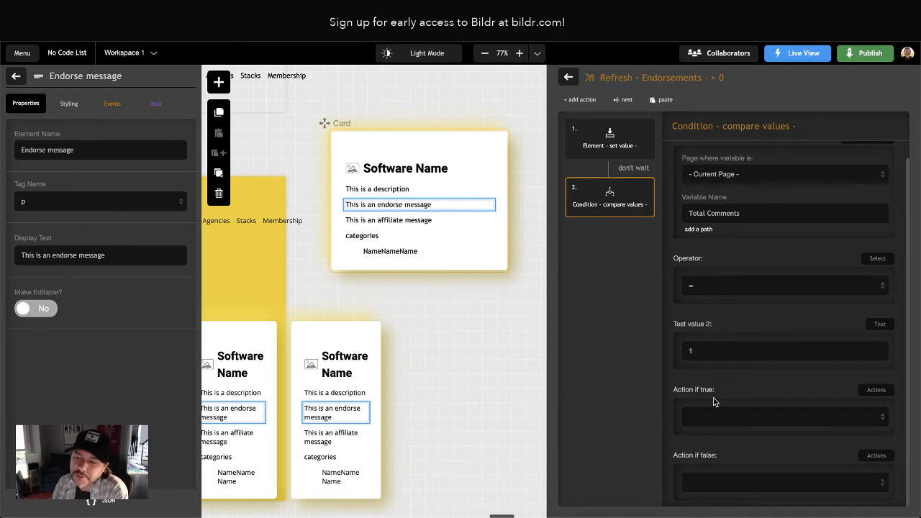
Create a new action group named "Refresh - Endorsements - > 0 - 1"
left_click(572, 77)
left_click(896, 76)
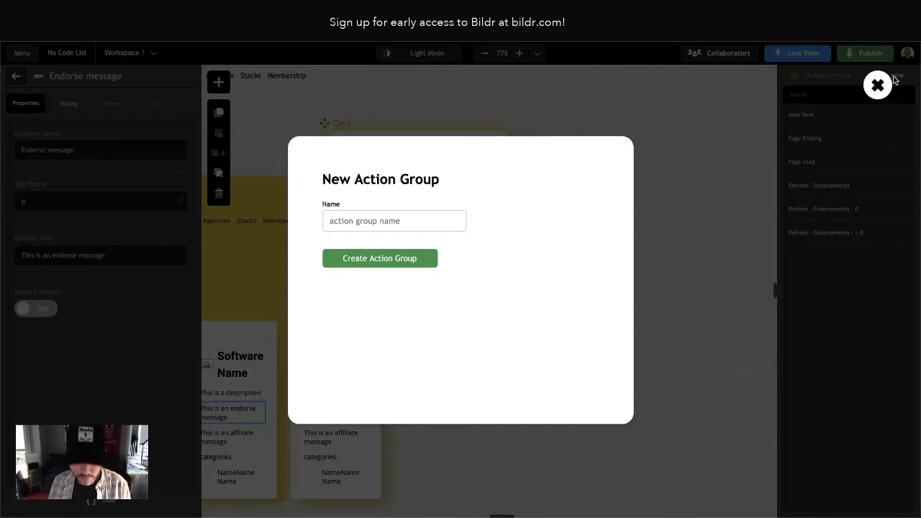
type("Refres")
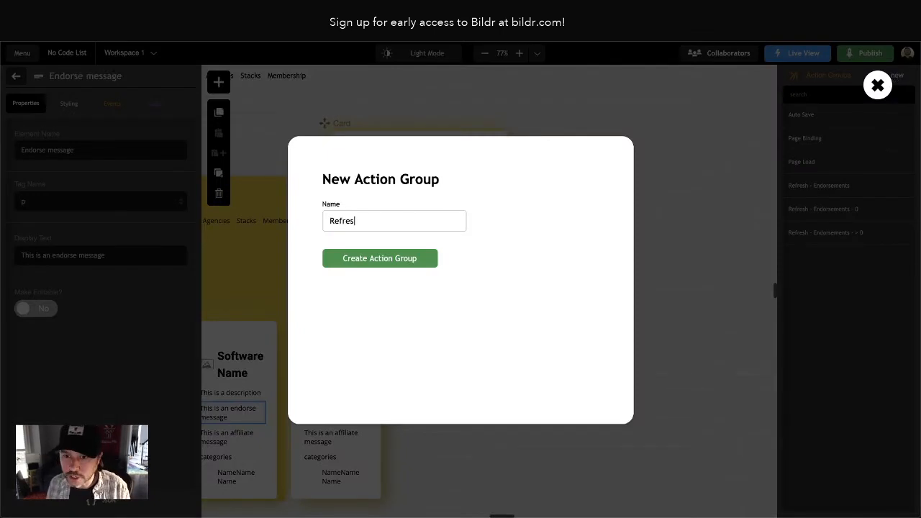
type("h - Endorsements - > 0 - 1")
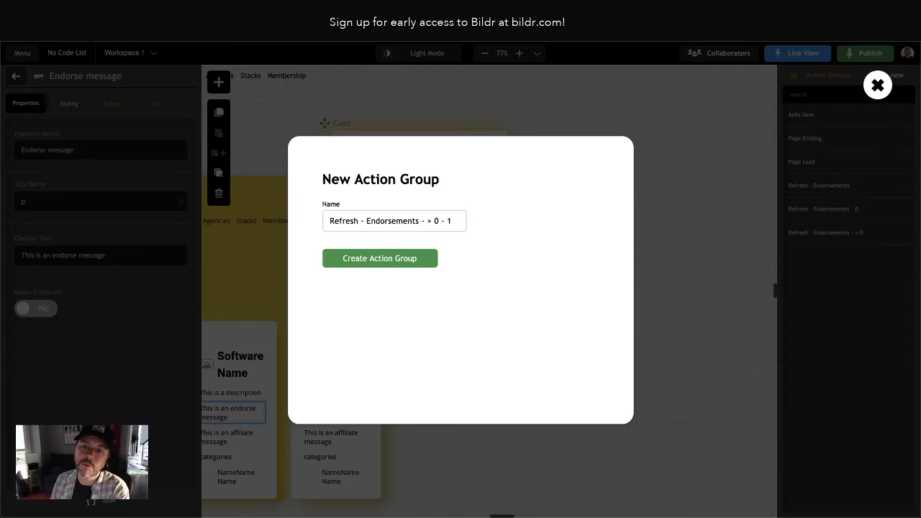
left_click(379, 257)
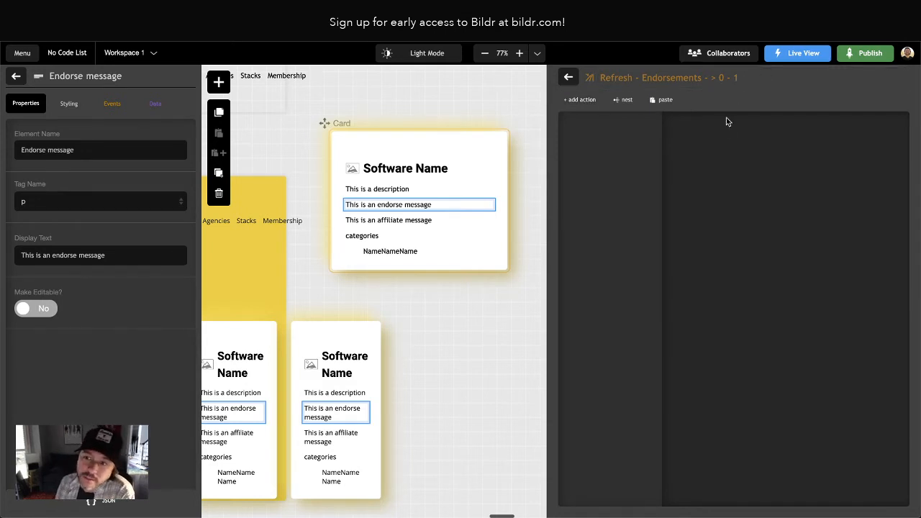
Copy the "Element - set value" action from Refresh - Endorsements - > 0 into Refresh - Endorsements - > 0 - 1
left_click(568, 77)
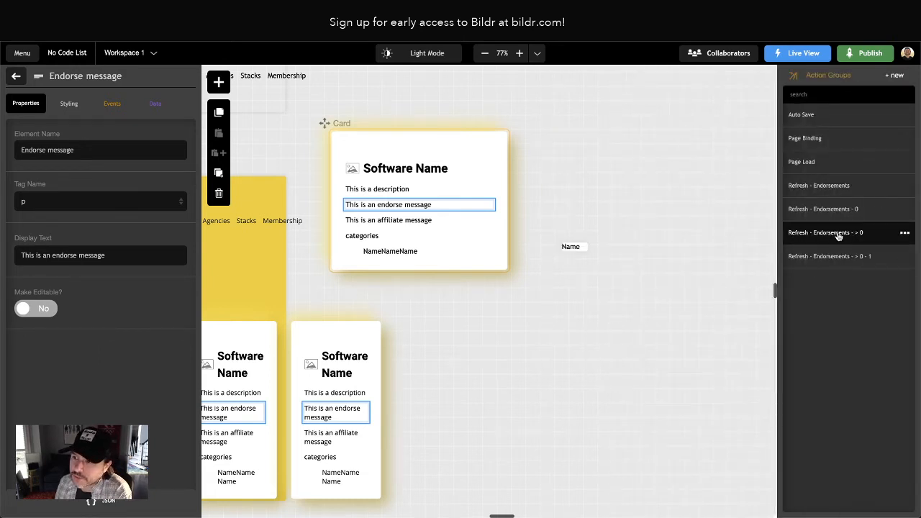
left_click(837, 234)
left_click(642, 129)
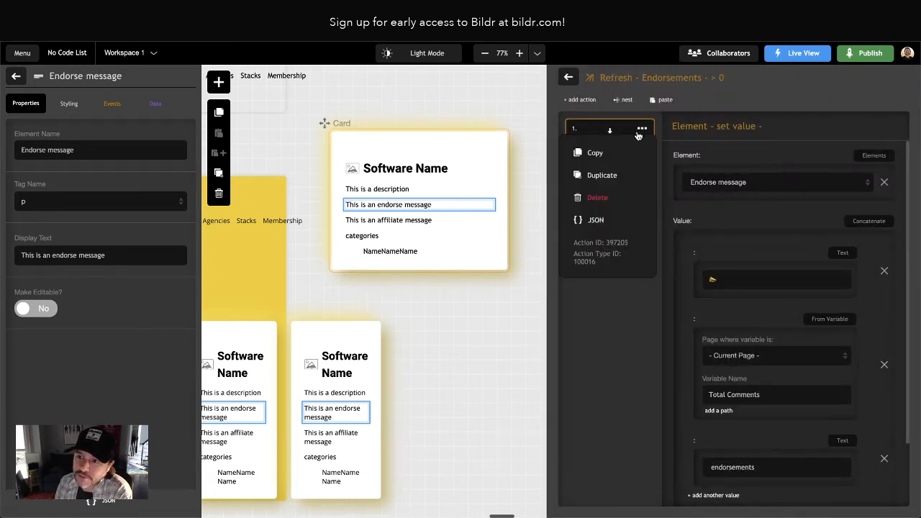
left_click(596, 153)
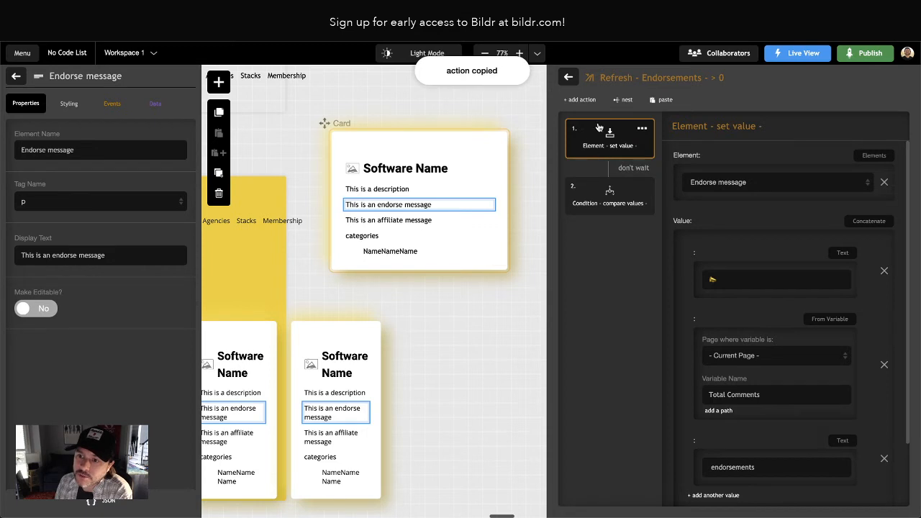
left_click(569, 78)
left_click(849, 261)
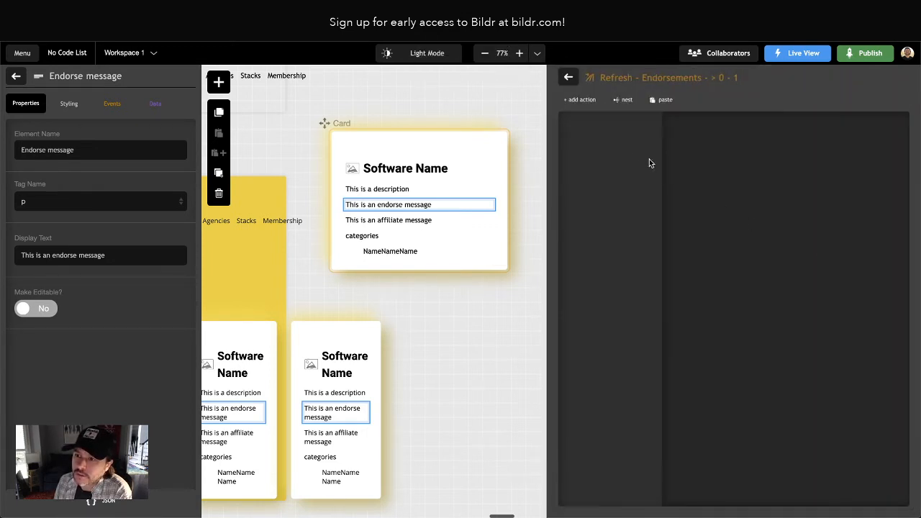
left_click(661, 99)
Change the third concatenated text of the pasted action to the singular " endorsement" and return to the action groups list
scroll(760, 271, "down", 2)
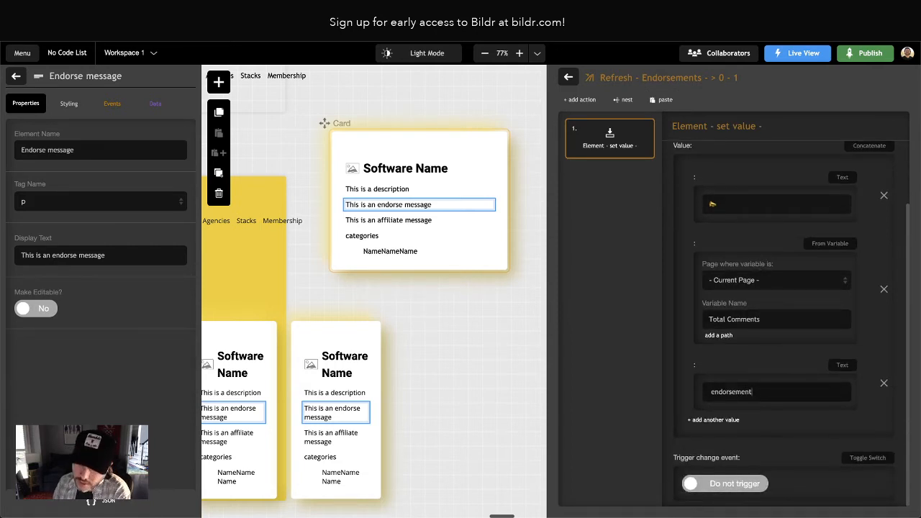
left_click(568, 78)
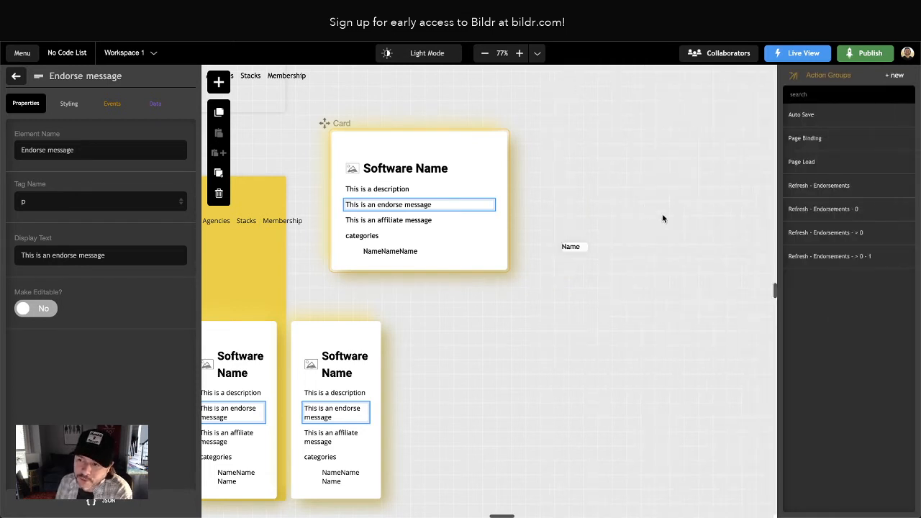
left_click(824, 257)
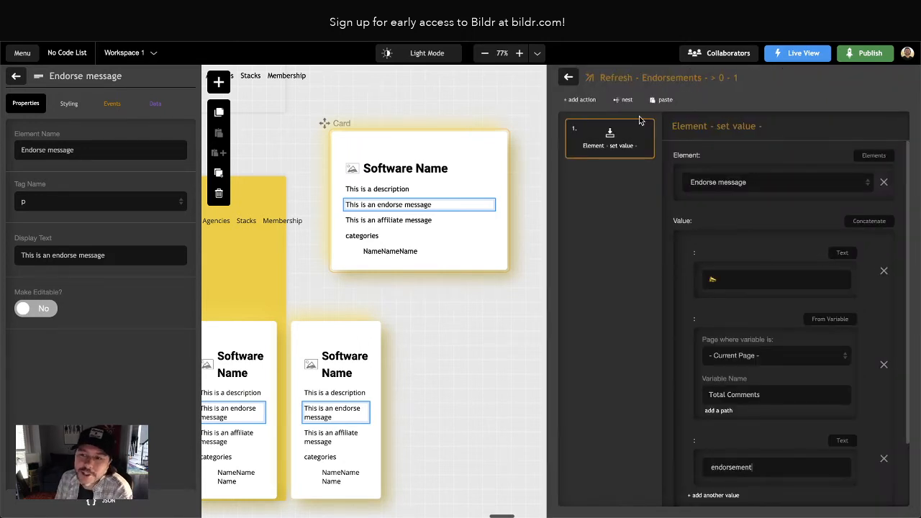
left_click(568, 77)
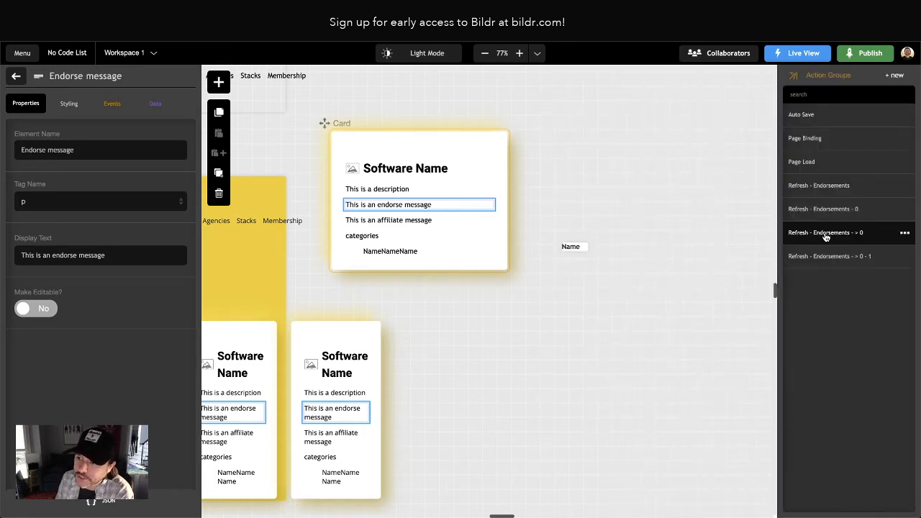
In the compare values condition of Refresh - Endorsements - > 0, set Action if true to "Refresh - Endorsements - > 0 - 1"
left_click(826, 237)
left_click(590, 201)
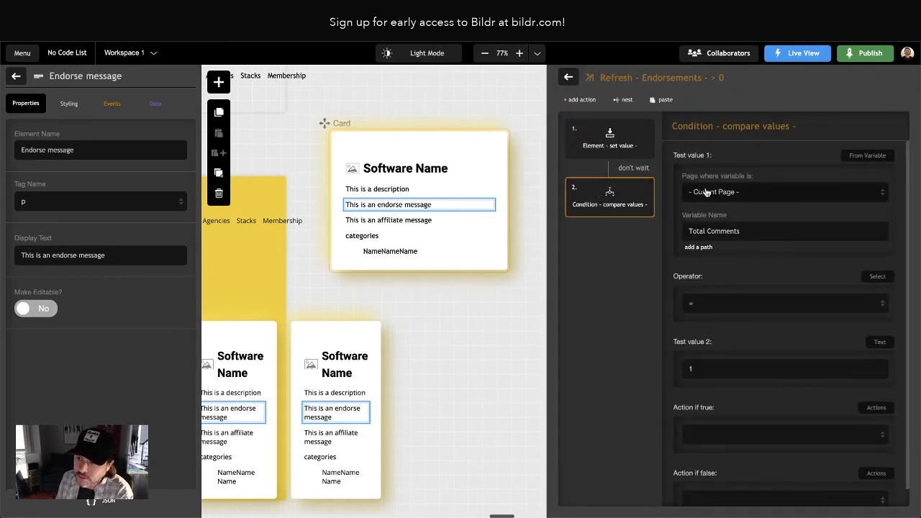
scroll(734, 265, "down", 1)
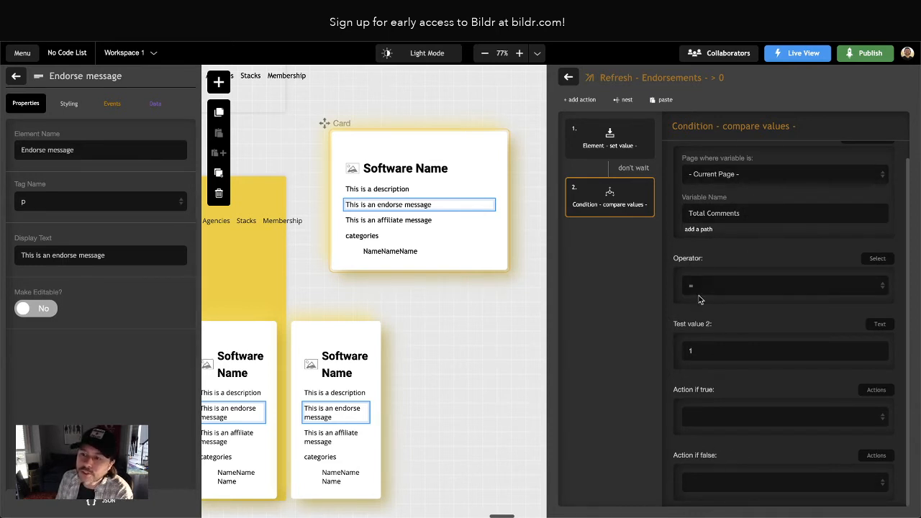
left_click(714, 416)
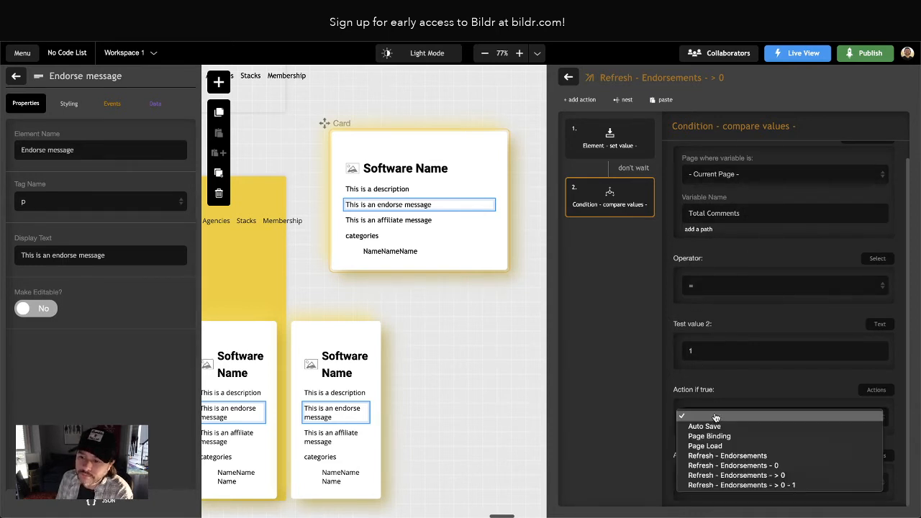
left_click(796, 485)
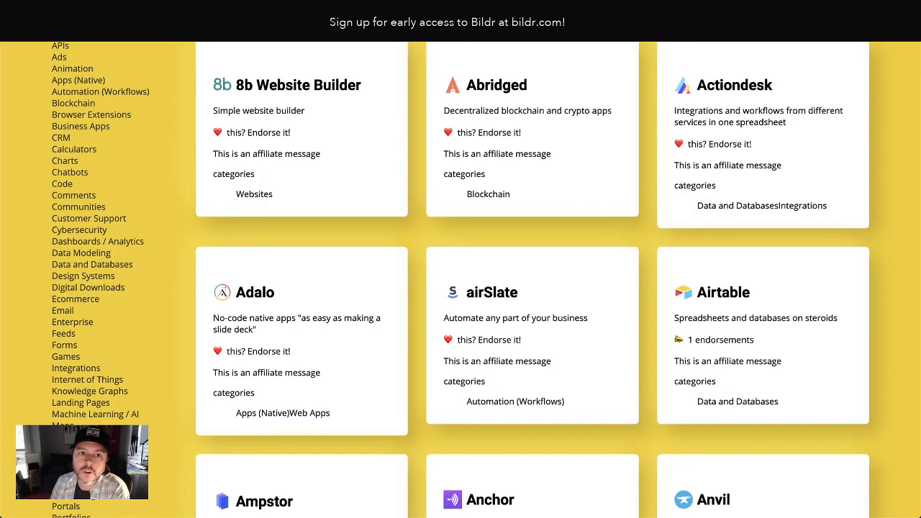
Reload the live page and check the endorsement count wording across the software cards
key("super+r")
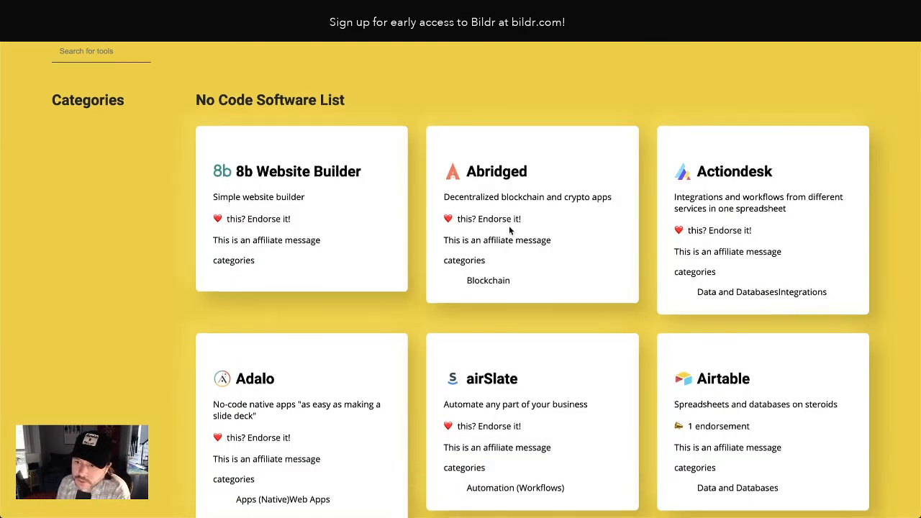
scroll(720, 255, "down", 3)
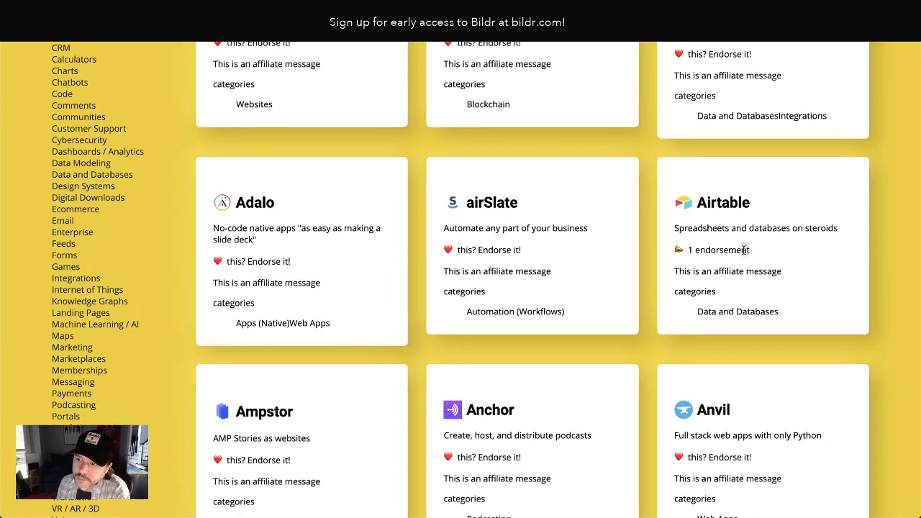
scroll(716, 260, "down", 5)
scroll(715, 264, "down", 13)
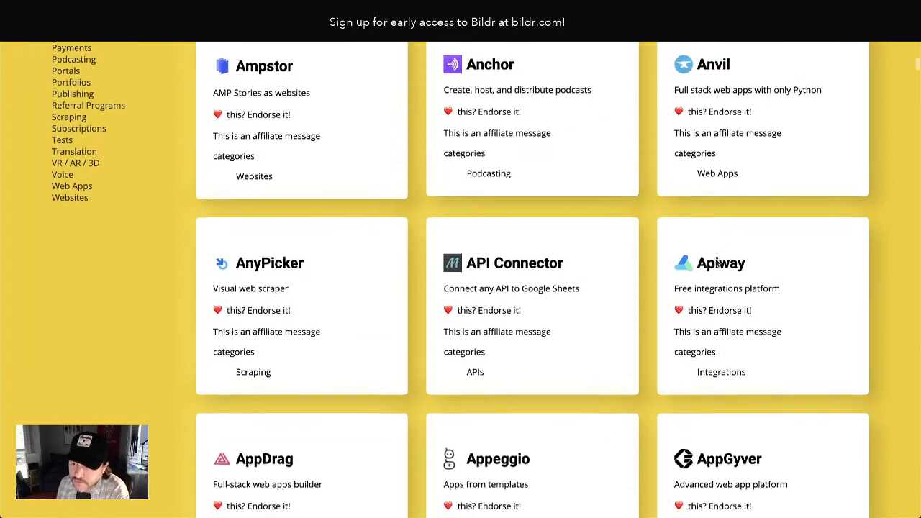
scroll(719, 261, "down", 9)
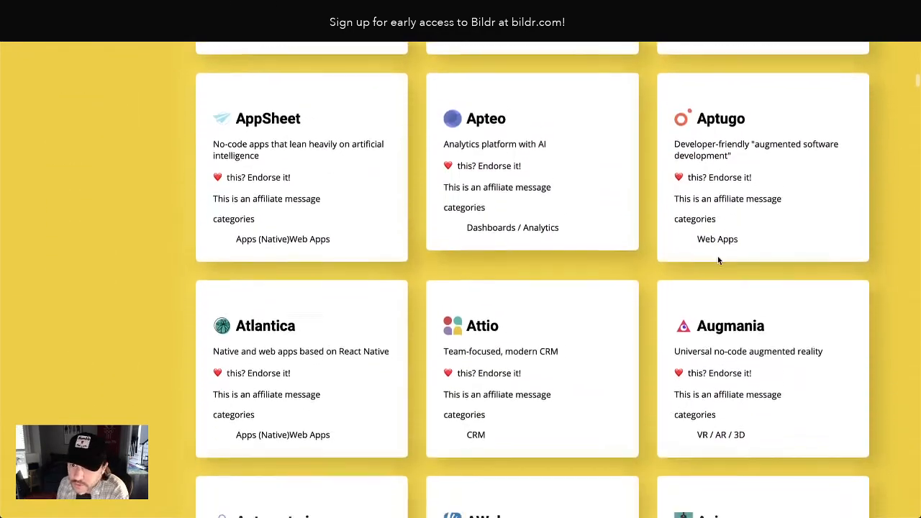
scroll(716, 259, "down", 6)
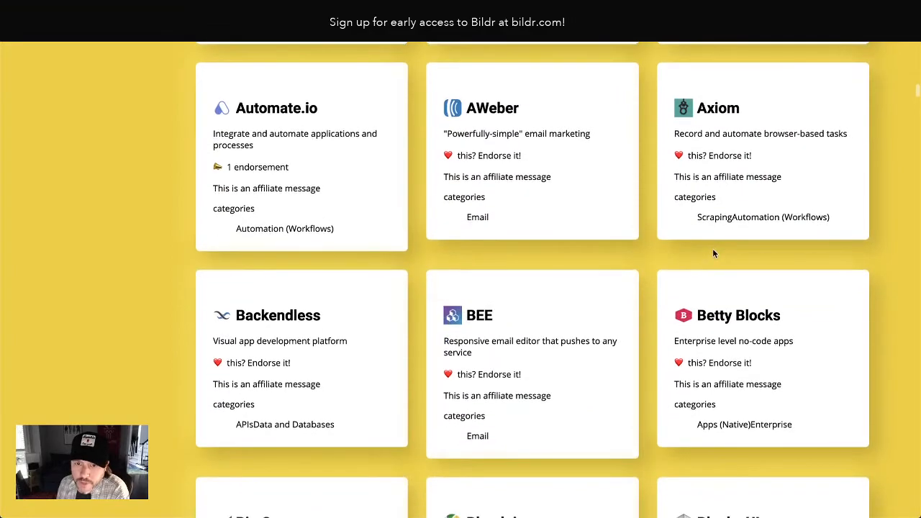
scroll(716, 255, "down", 10)
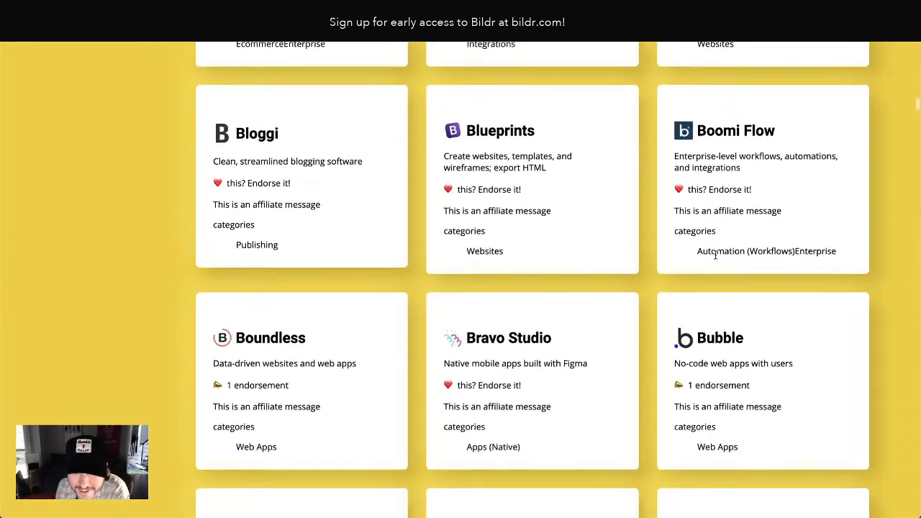
scroll(716, 255, "down", 6)
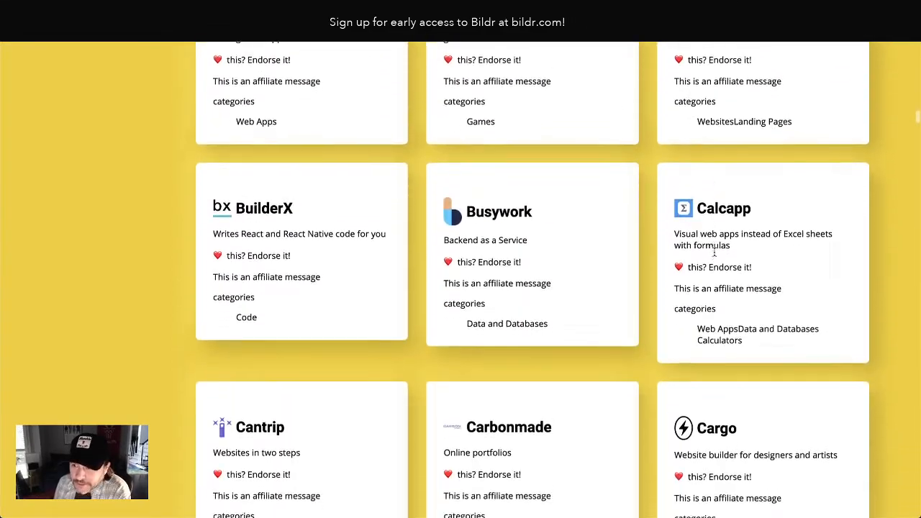
Look through the Total Comments column of the No Code Software List in Airtable for software with more than one comment
scroll(714, 255, "down", 4)
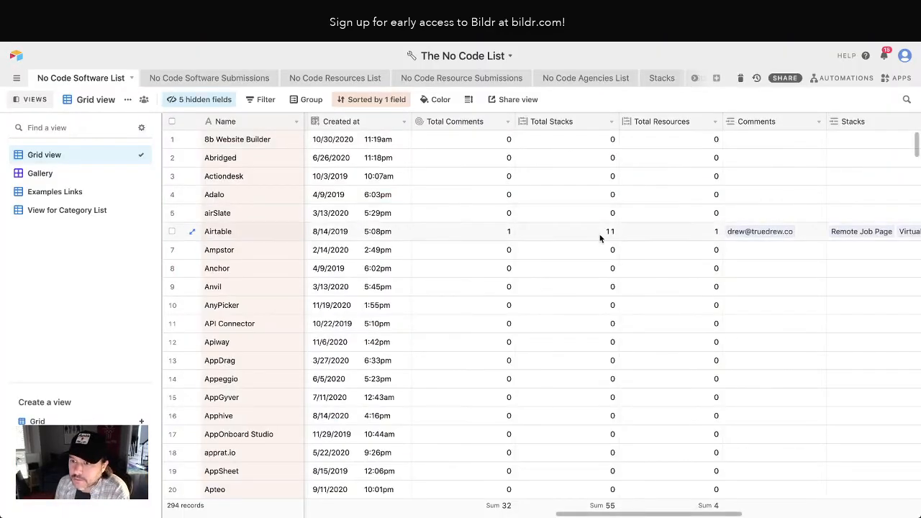
scroll(453, 188, "down", 10)
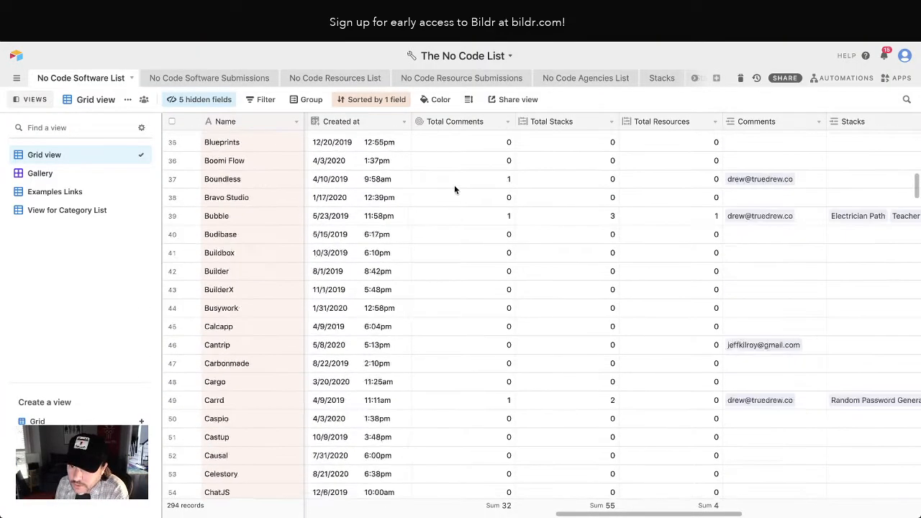
scroll(454, 189, "down", 20)
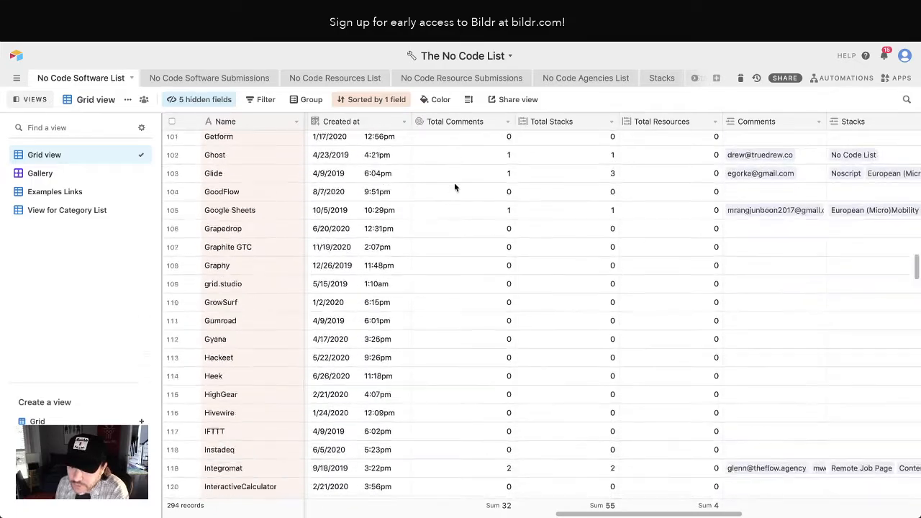
scroll(454, 187, "down", 20)
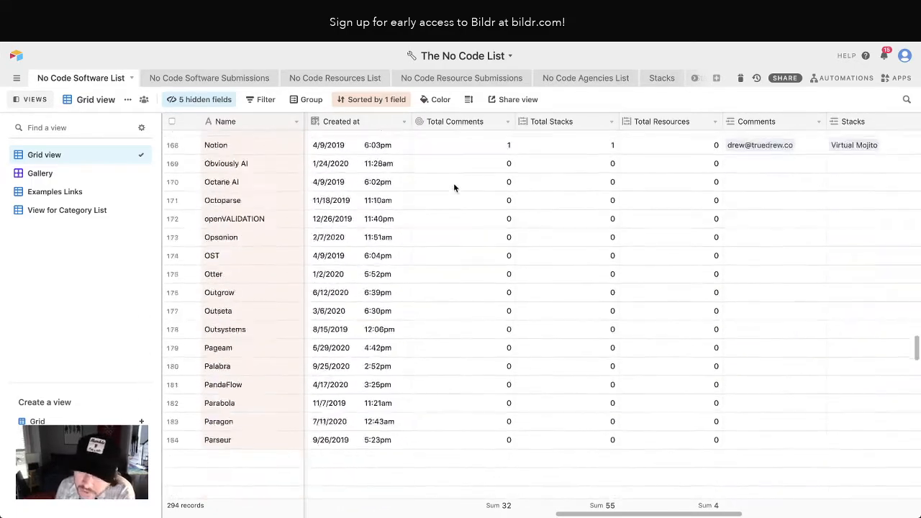
scroll(454, 187, "down", 17)
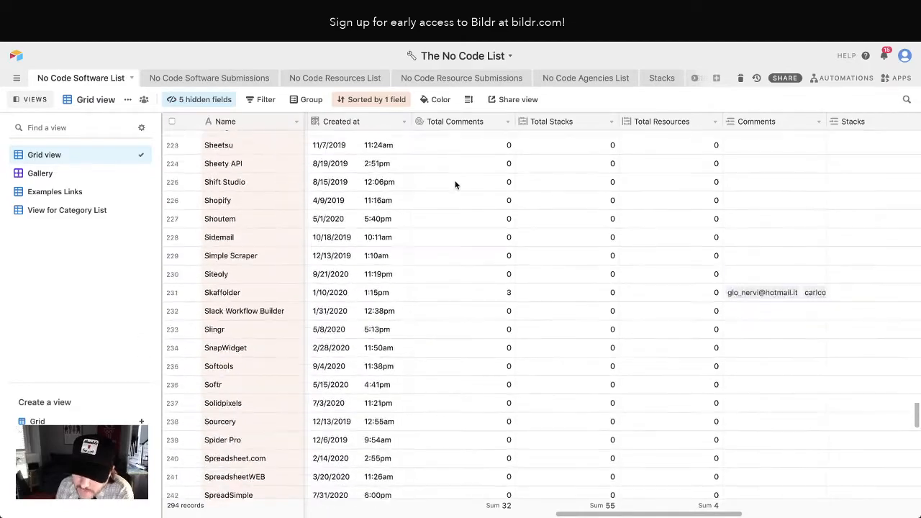
scroll(454, 185, "down", 17)
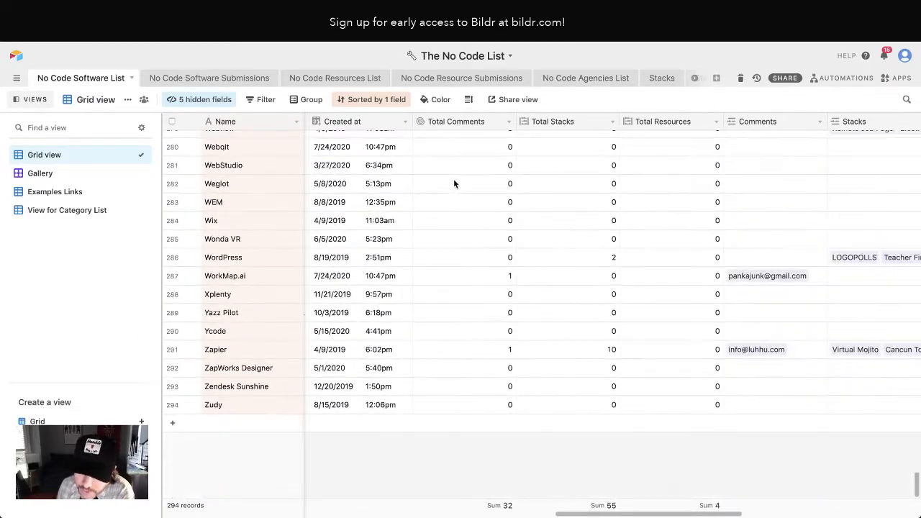
scroll(454, 182, "up", 5)
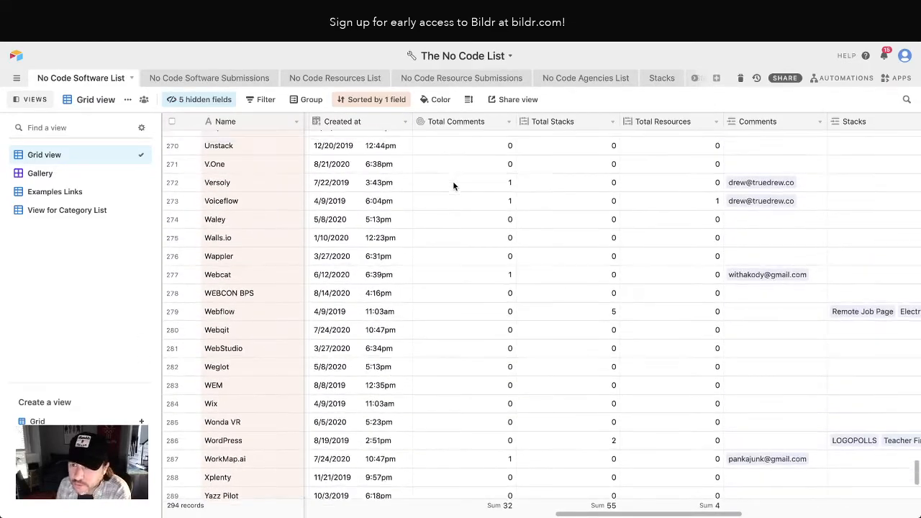
scroll(453, 186, "up", 12)
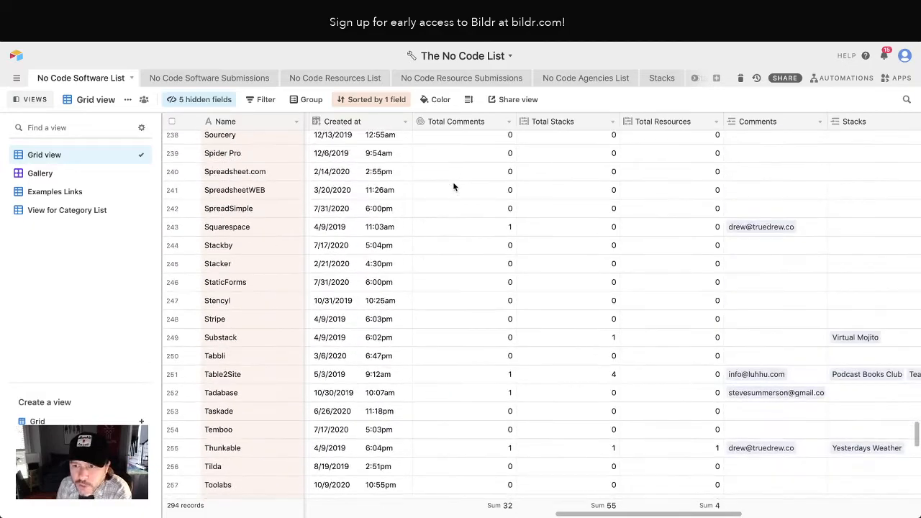
scroll(452, 187, "up", 10)
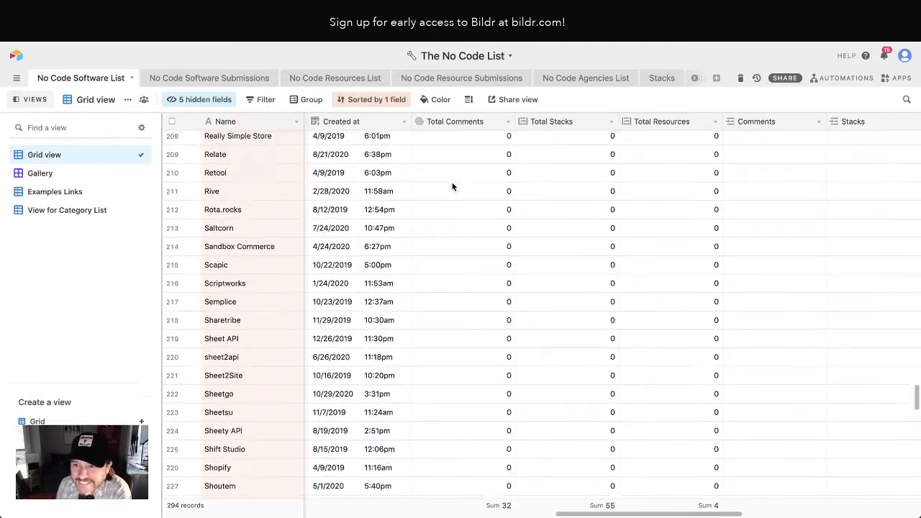
scroll(452, 187, "up", 8)
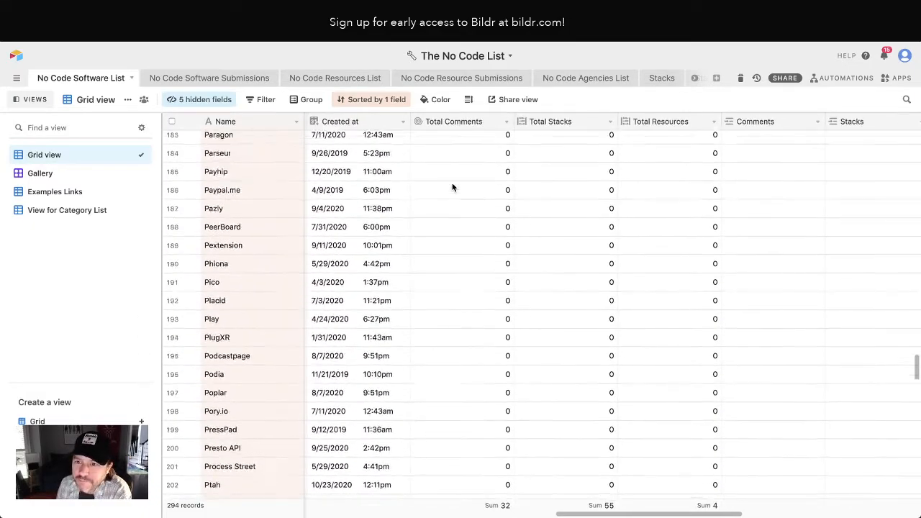
scroll(452, 187, "up", 4)
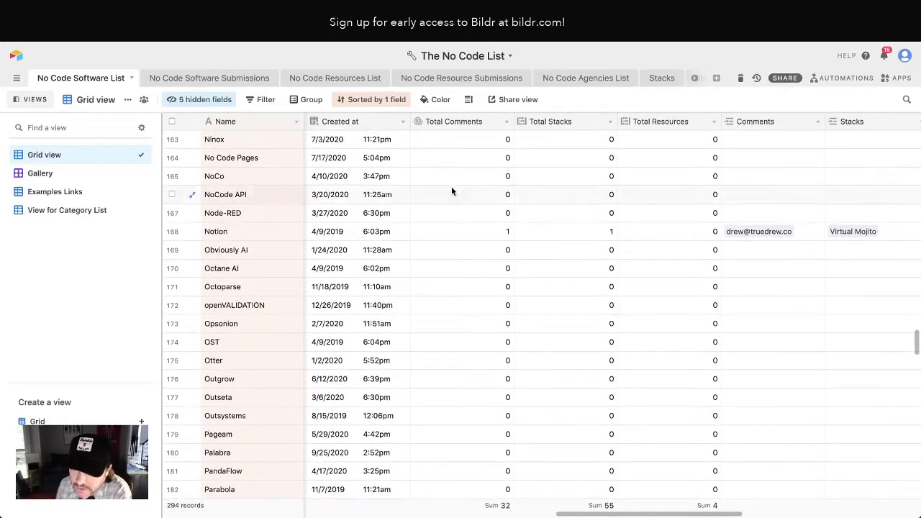
scroll(451, 187, "up", 10)
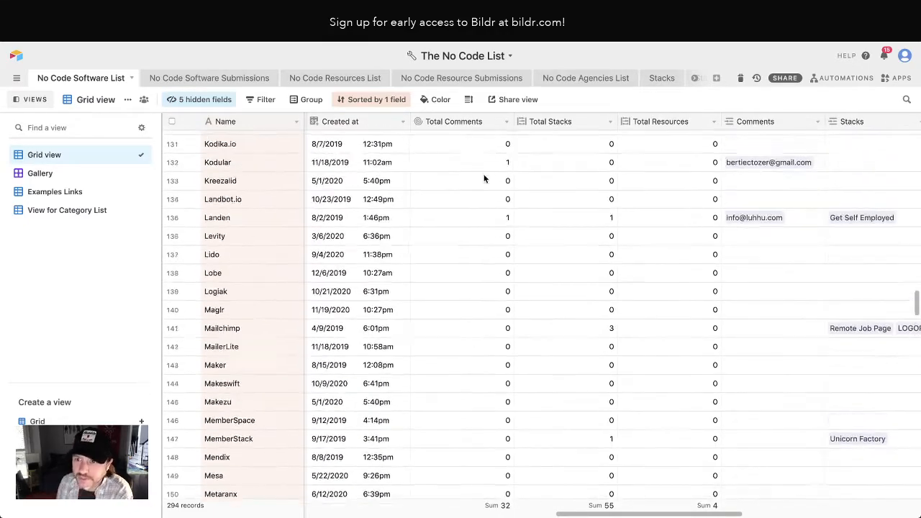
scroll(475, 177, "up", 7)
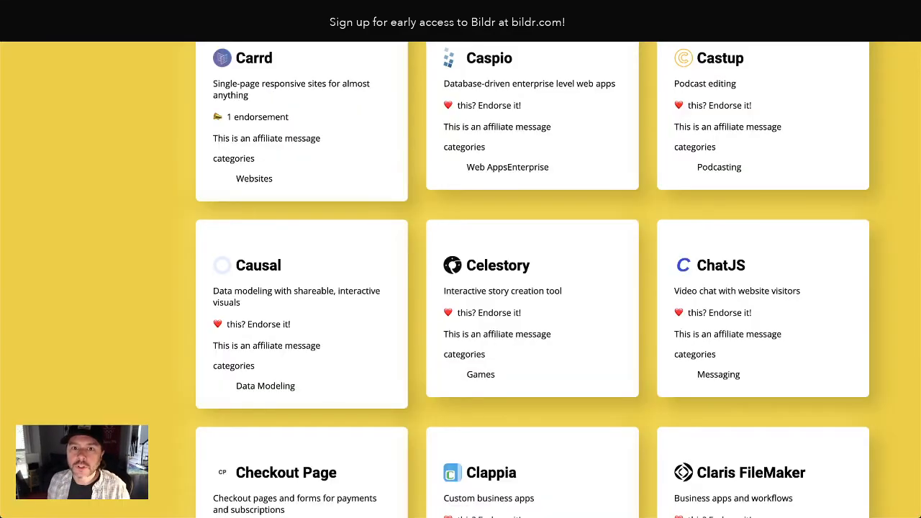
On the live page, search the tools for "integ" and check the endorsement wording on the Integromat card
scroll(335, 143, "up", 10)
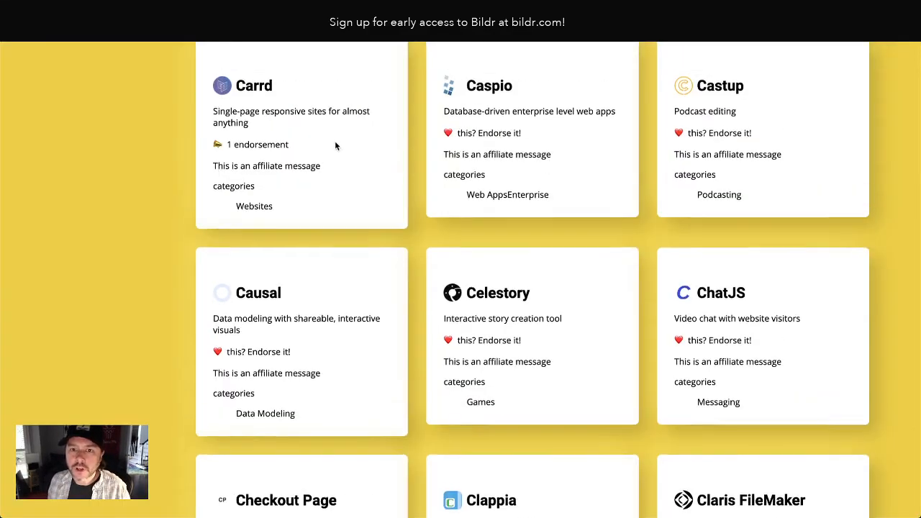
scroll(257, 110, "up", 15)
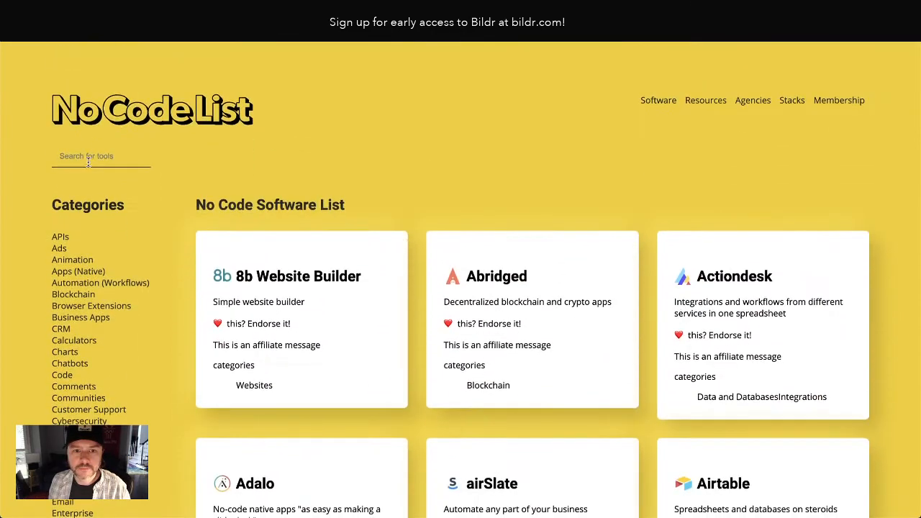
left_click(88, 157)
type("integ")
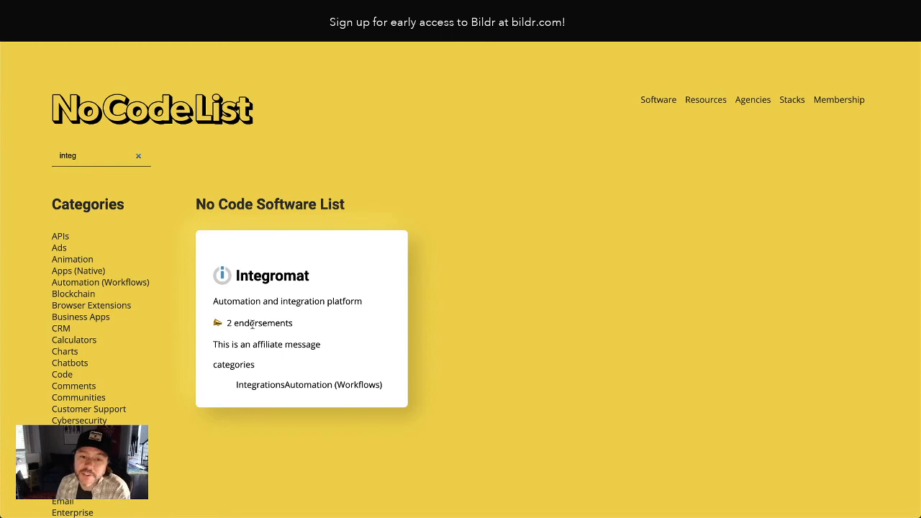
left_click_drag(296, 326, 200, 322)
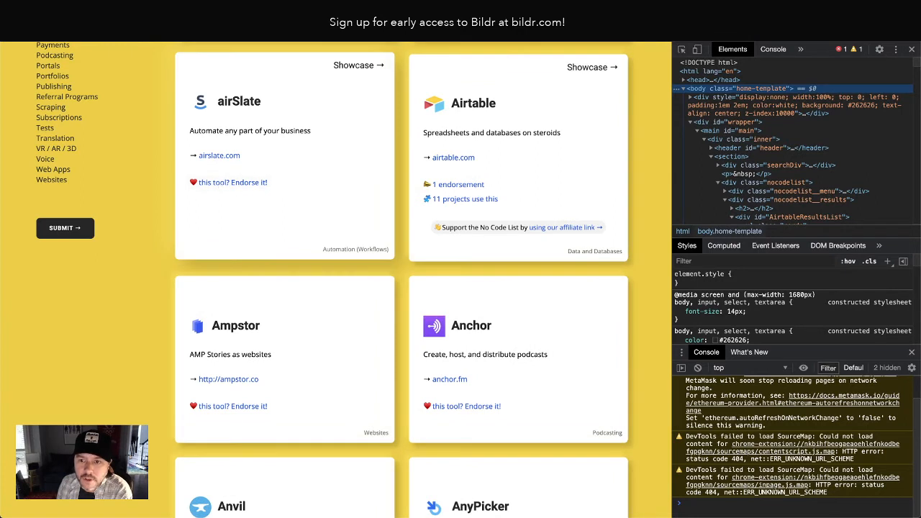
On the original No Code List site, view Airtable's endorsements page and return to the list
left_click(469, 184)
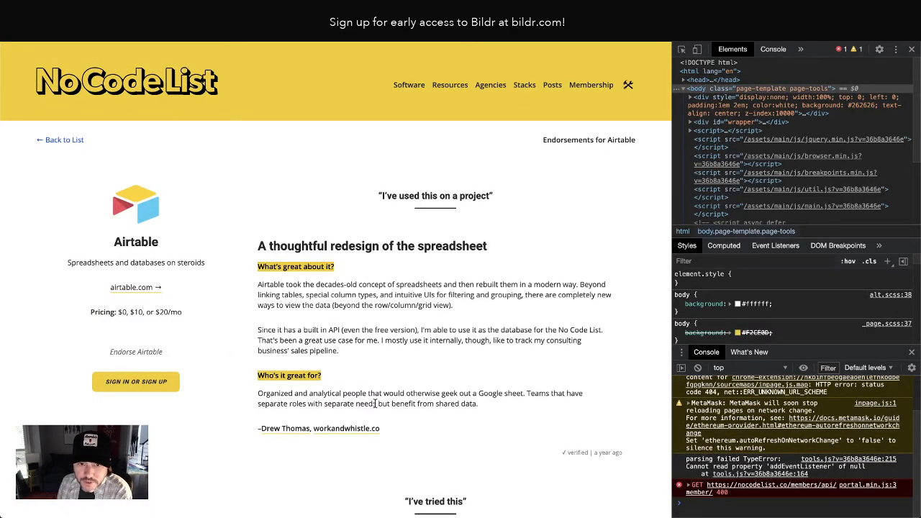
left_click(63, 141)
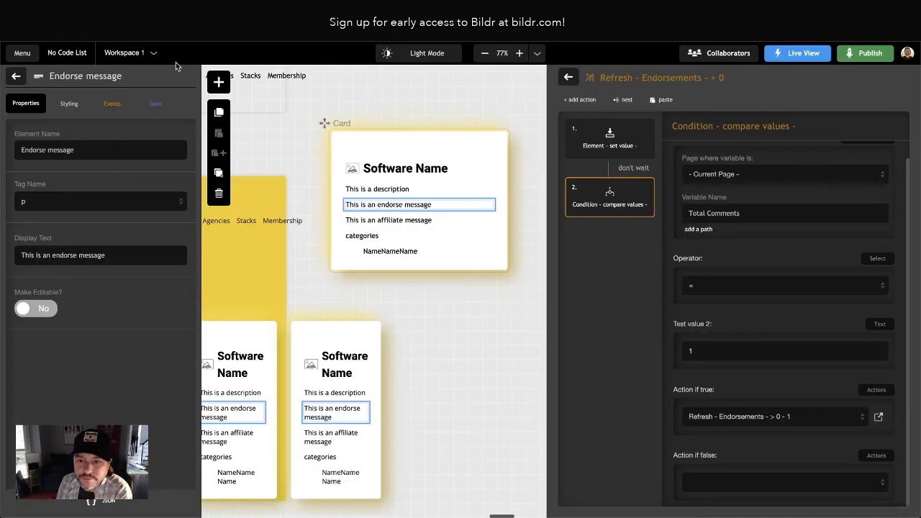
In the Bildr editor, duplicate the "This is a description" text element inside the Card's Container - Description
left_click(386, 189)
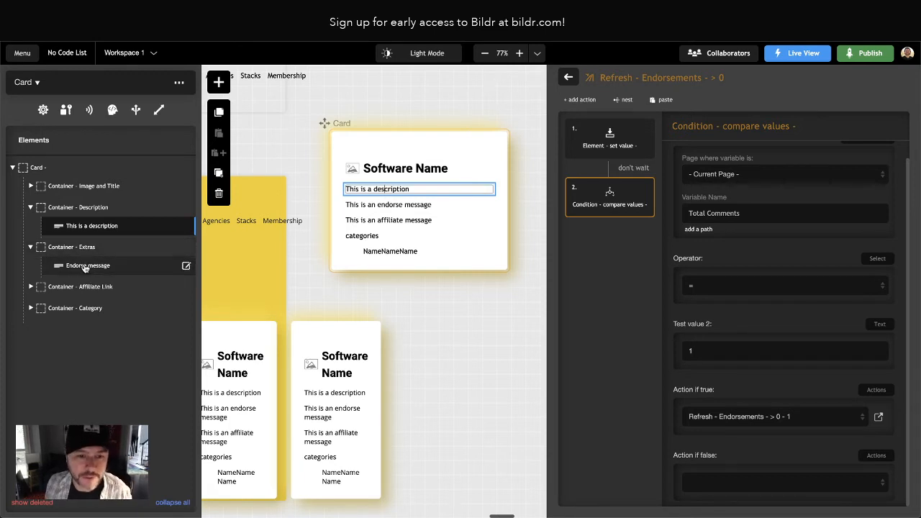
left_click(83, 231)
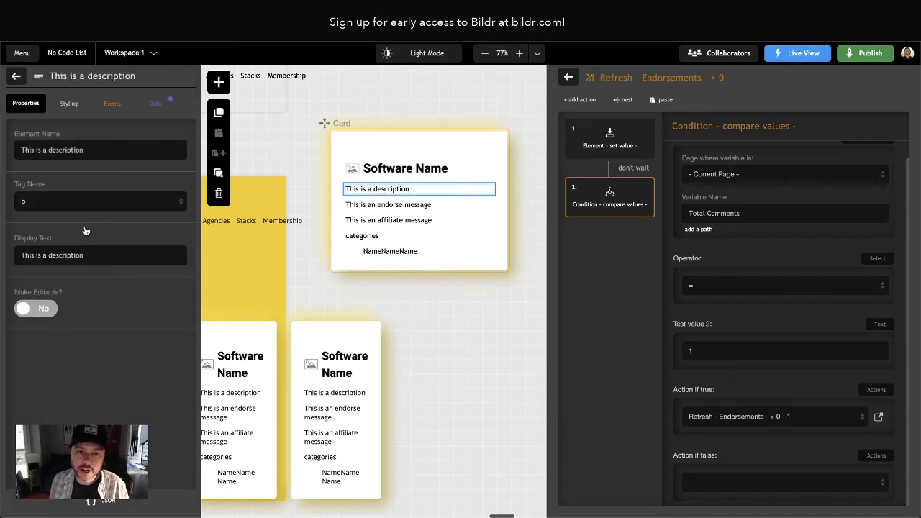
left_click(219, 173)
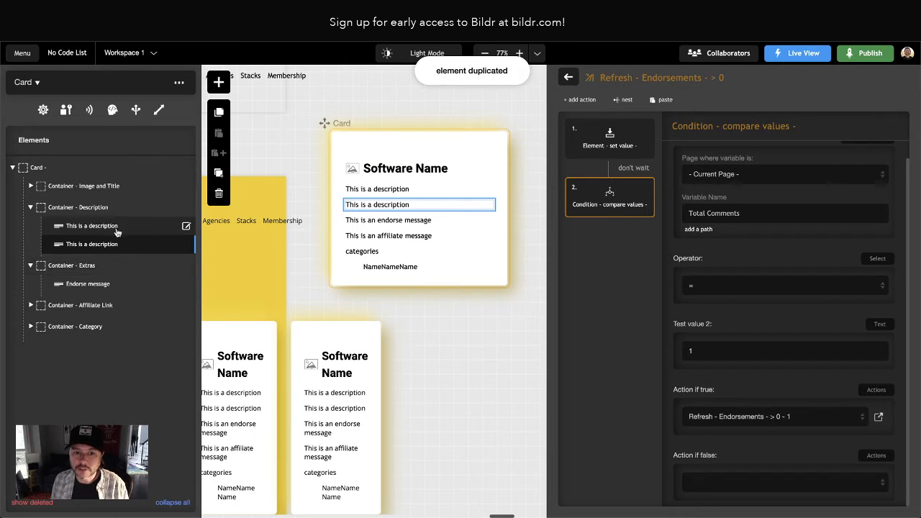
Set both the display text and the element name of the duplicated description to "This is a url"
left_click(101, 246)
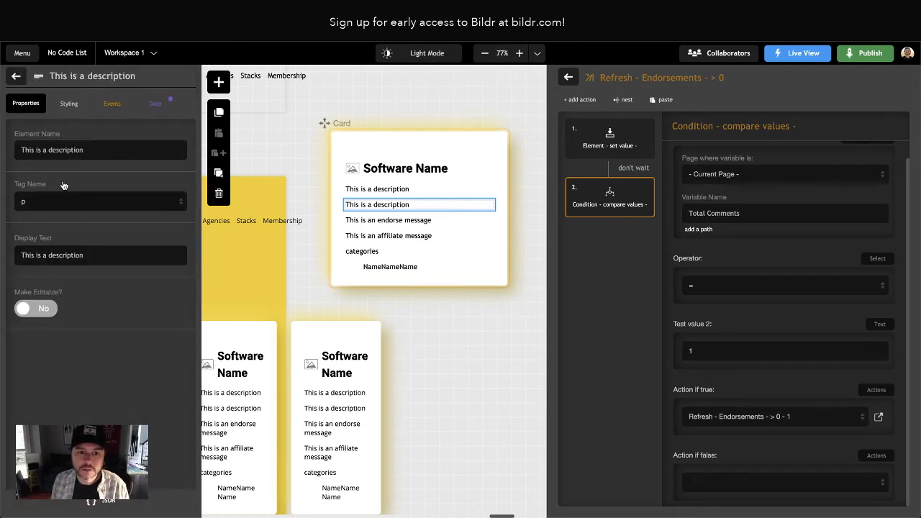
double_click(59, 254)
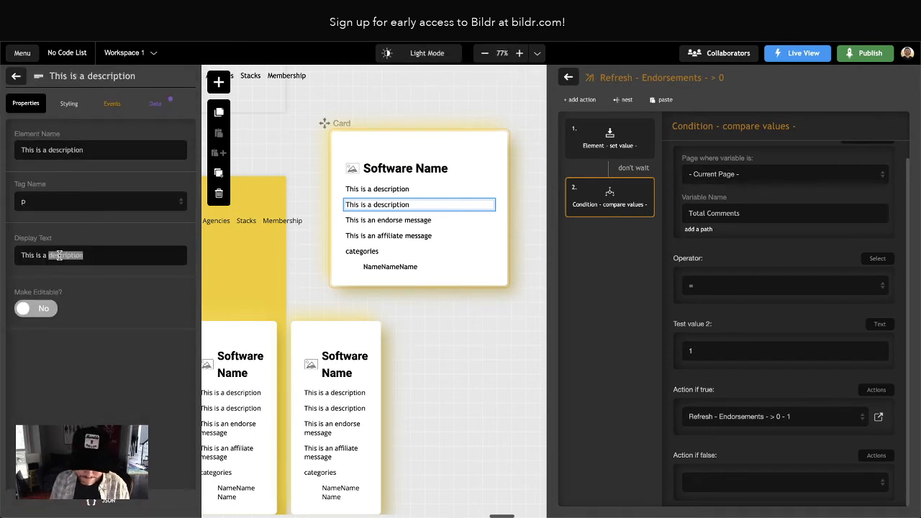
type("url")
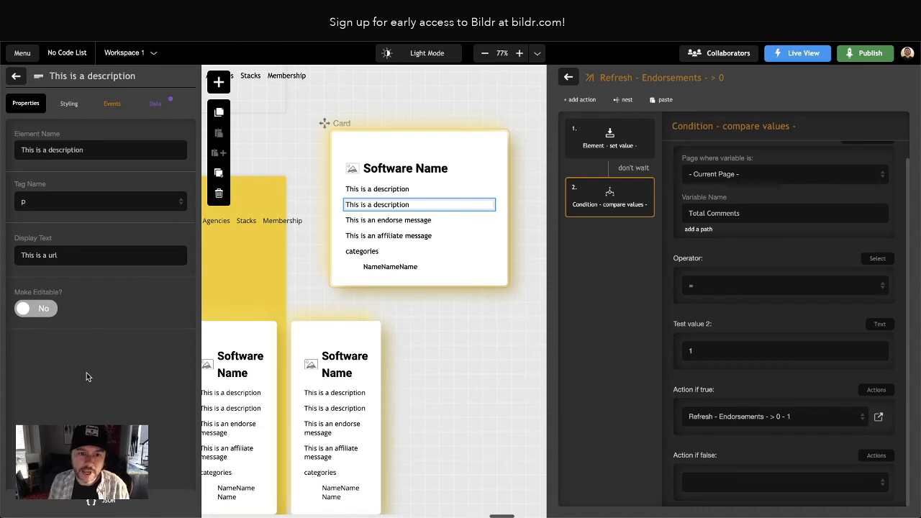
double_click(67, 149)
type("url")
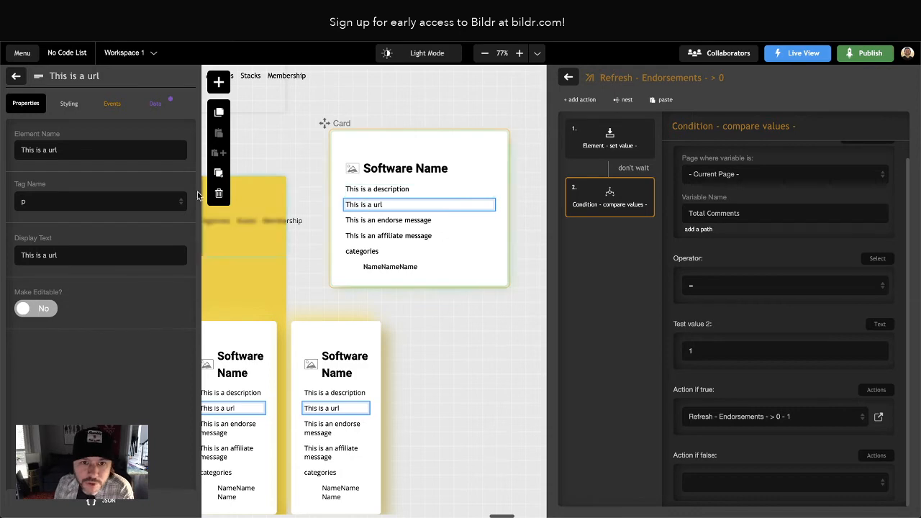
Look up the website field in the Airtable base and set the url element's record value variable name to "Website Formatted"
left_click(154, 103)
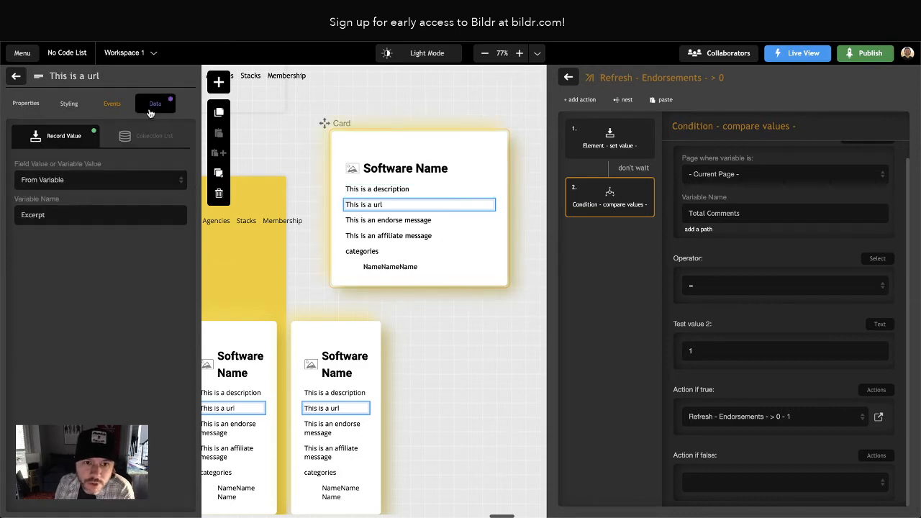
double_click(62, 216)
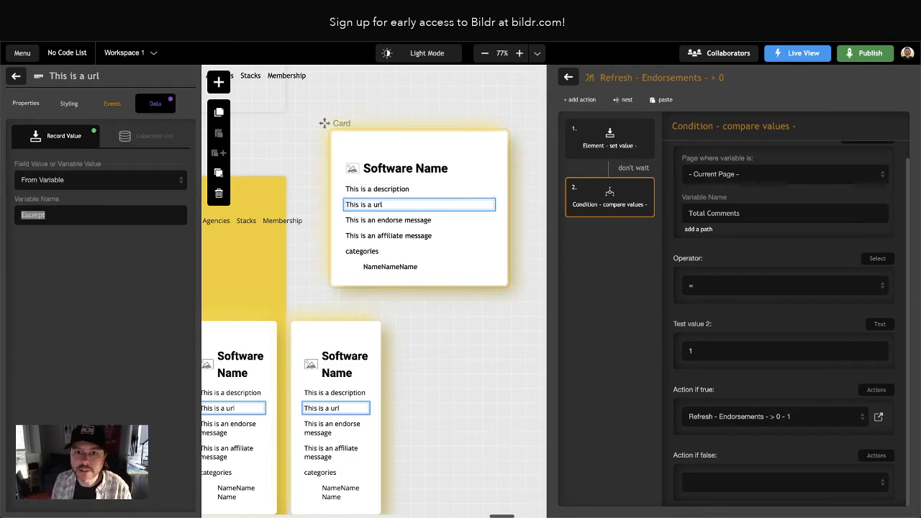
key("ctrl+Tab")
scroll(488, 249, "up", 4)
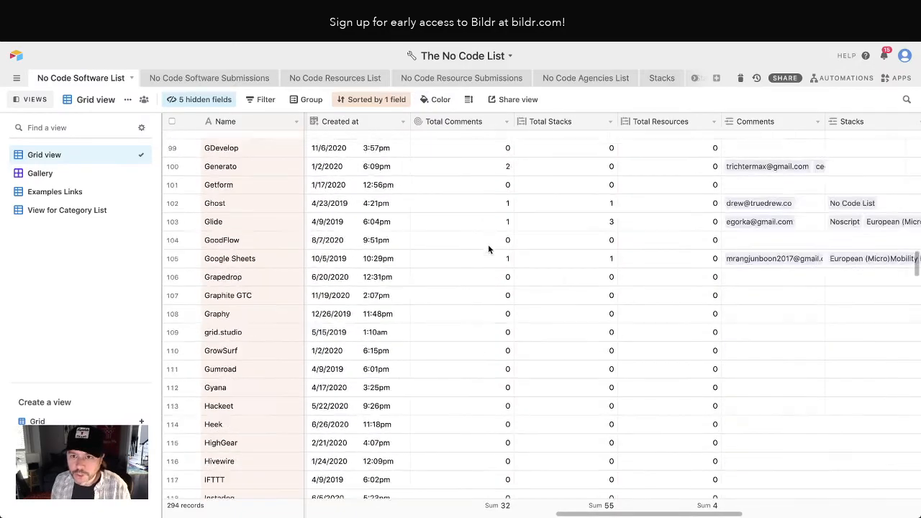
scroll(488, 249, "left", 5)
scroll(482, 249, "up", 3)
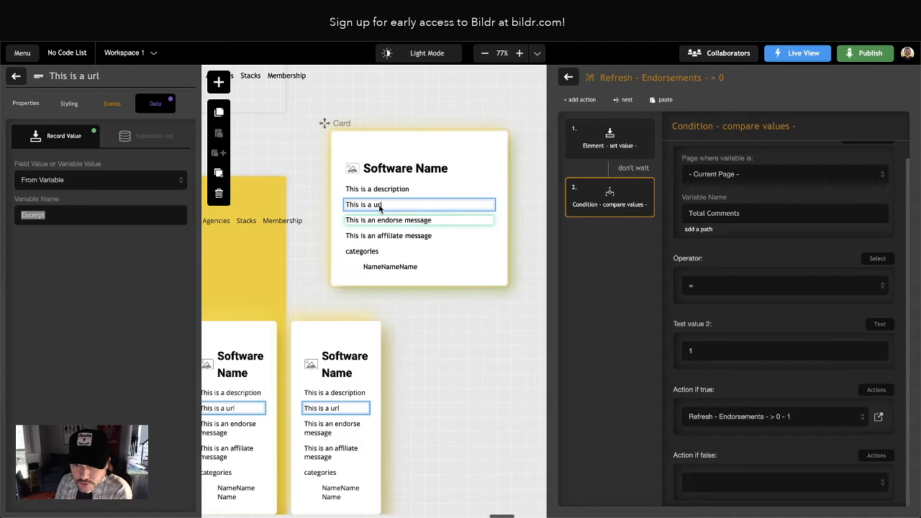
double_click(90, 216)
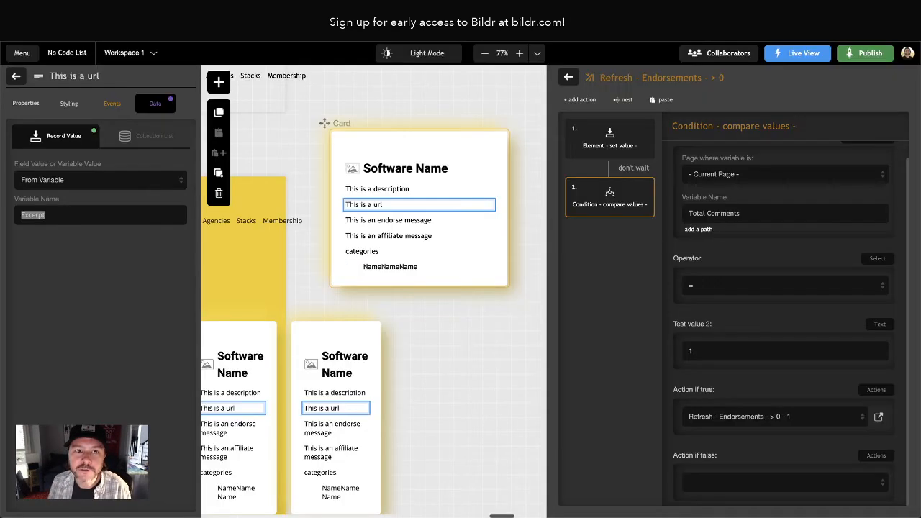
type("Website Format")
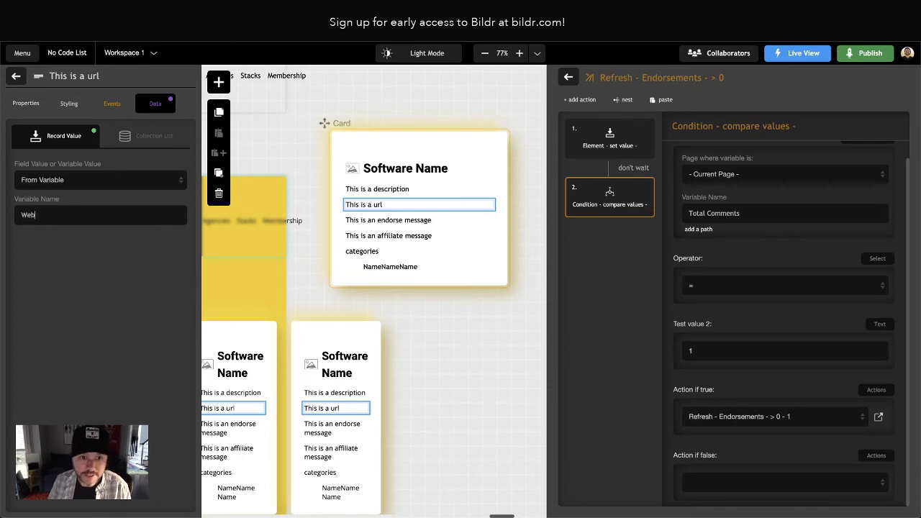
type("ted")
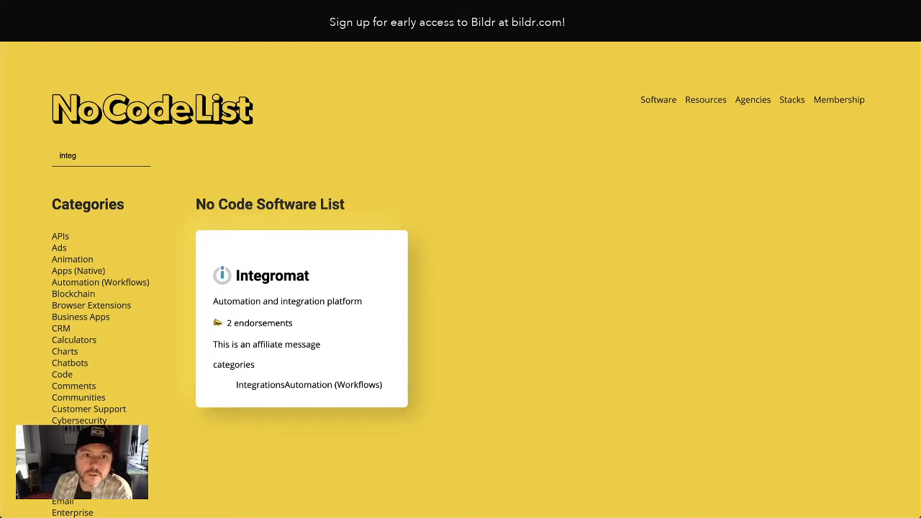
Reload the live page and check the website address line on the software cards
key("super+r")
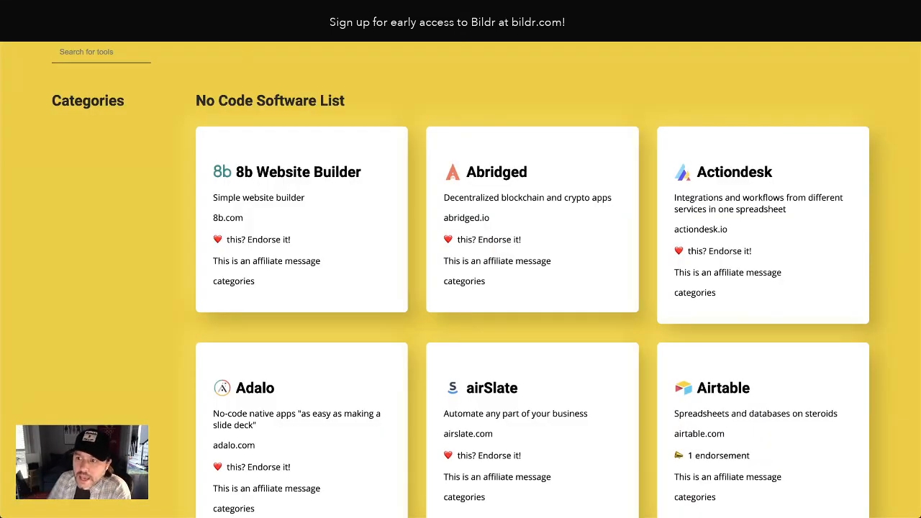
scroll(223, 220, "up", 3)
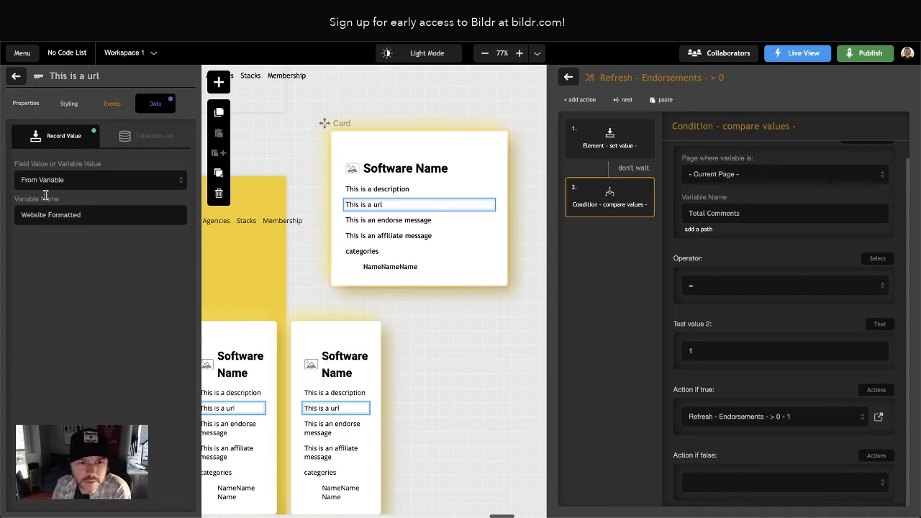
left_click(17, 76)
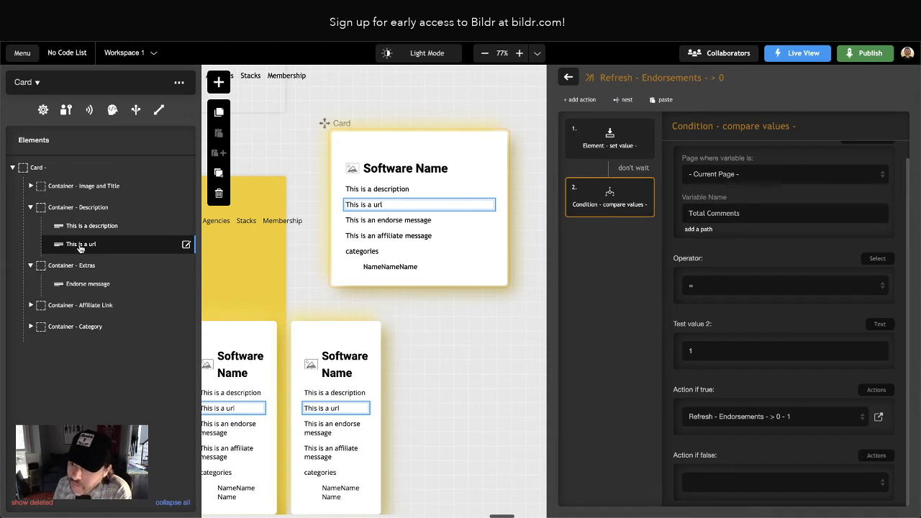
left_click(219, 83)
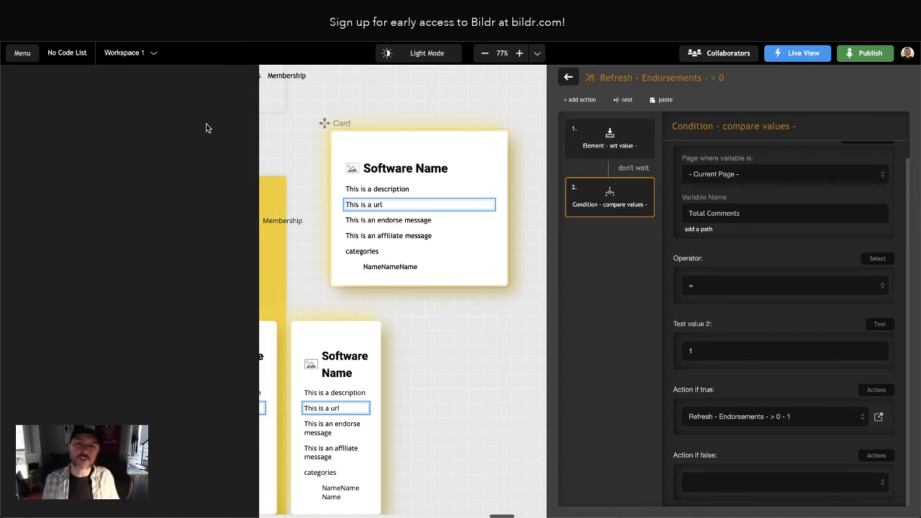
left_click(356, 120)
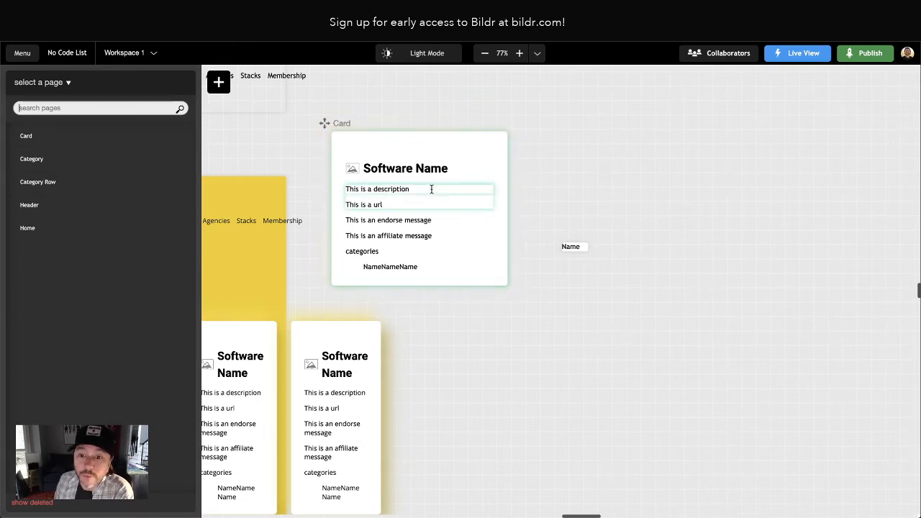
left_click(420, 205)
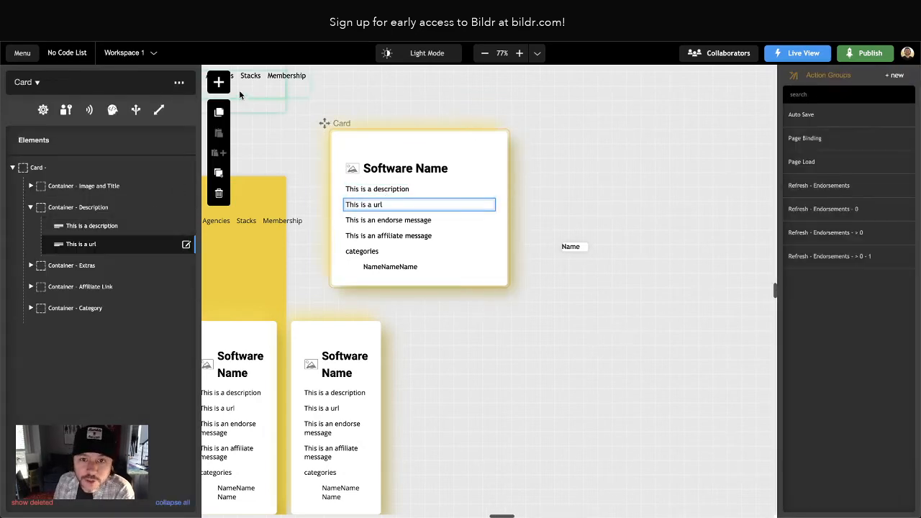
left_click(220, 84)
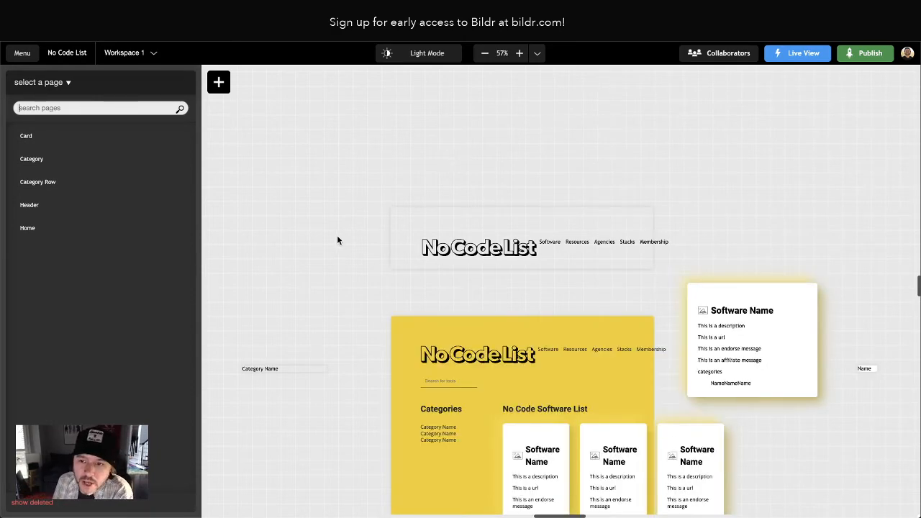
scroll(338, 236, "down", 1)
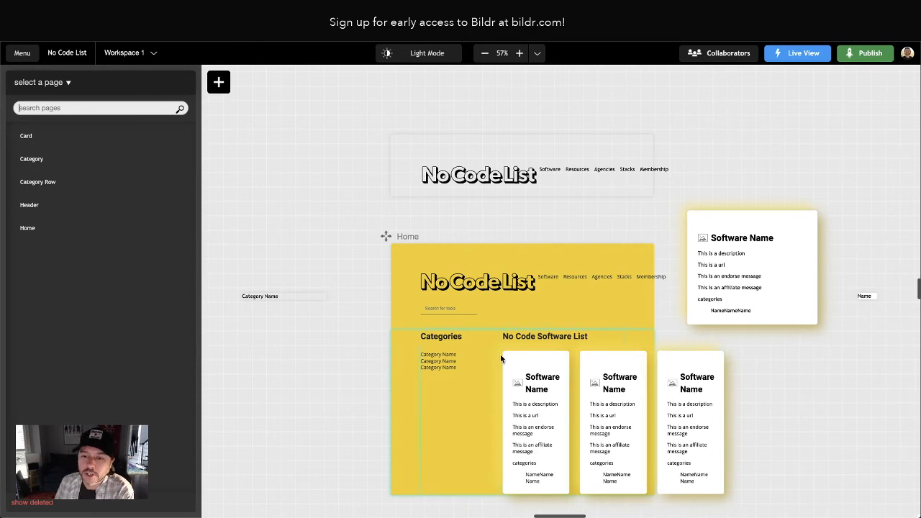
scroll(575, 324, "right", 5)
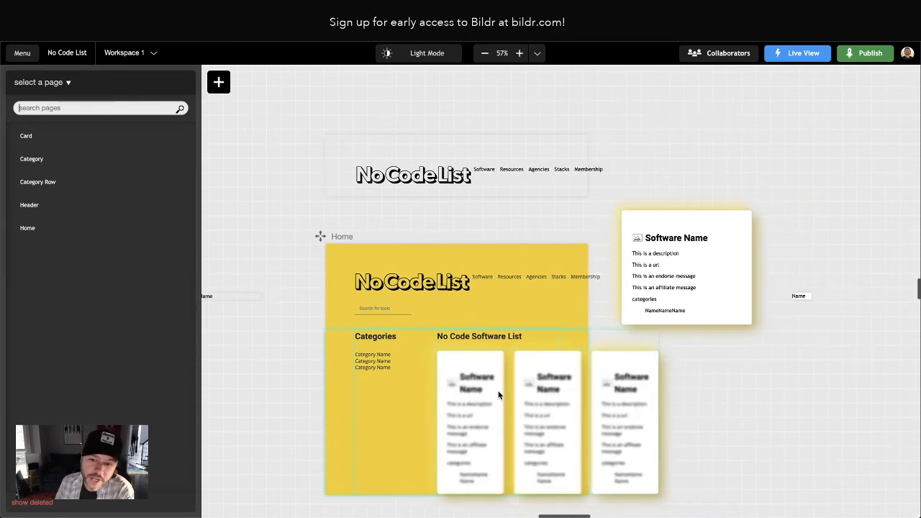
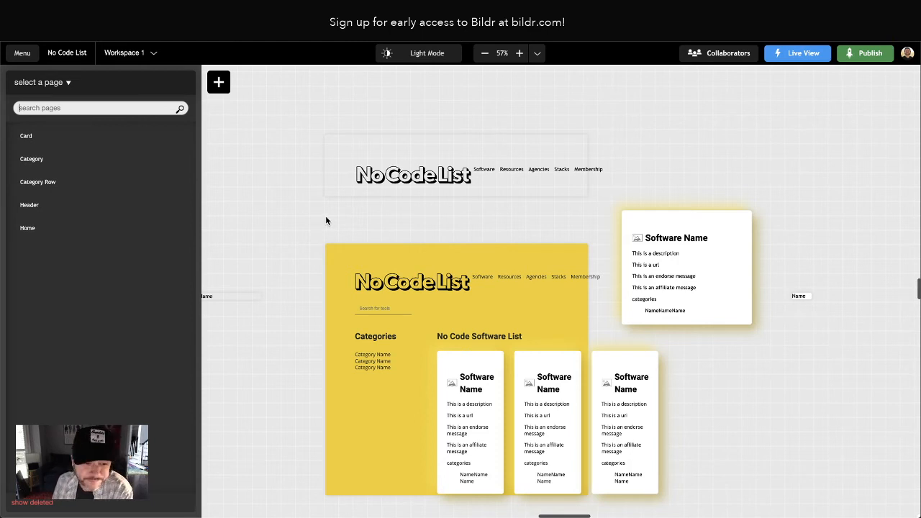
scroll(497, 220, "down", 1)
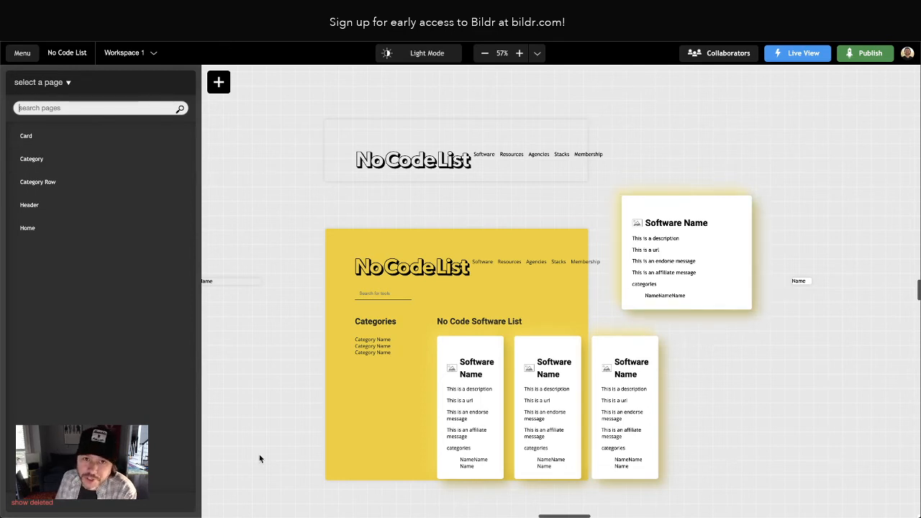
Add a Link element below the "This is a url" text inside the Card's Container - Description
left_click(667, 247)
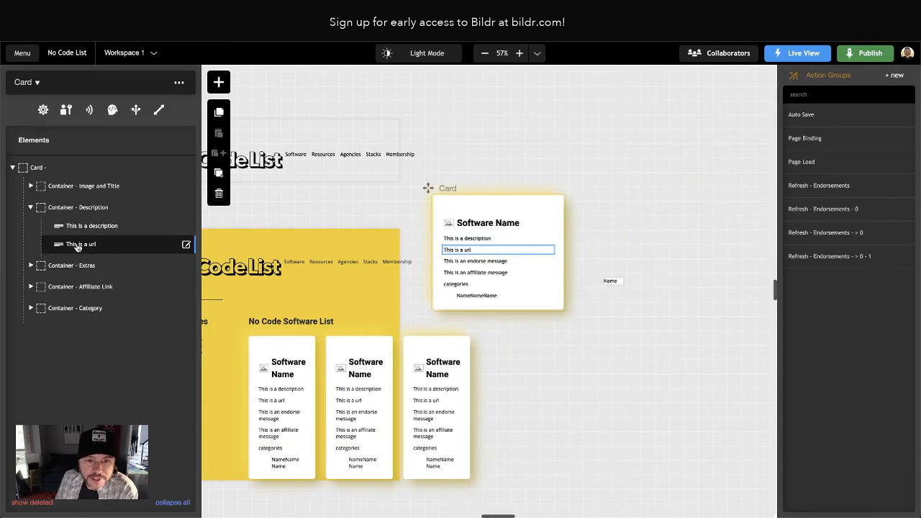
left_click(220, 82)
type("link")
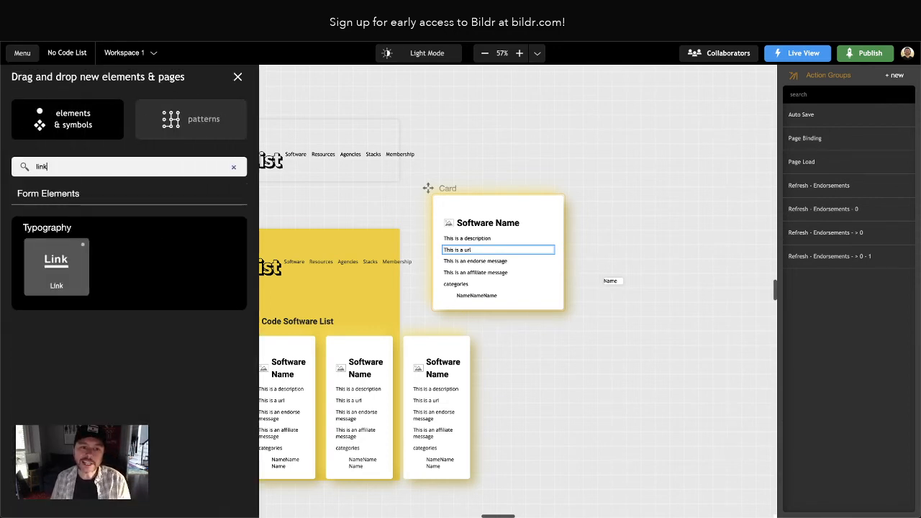
left_click_drag(85, 264, 124, 214)
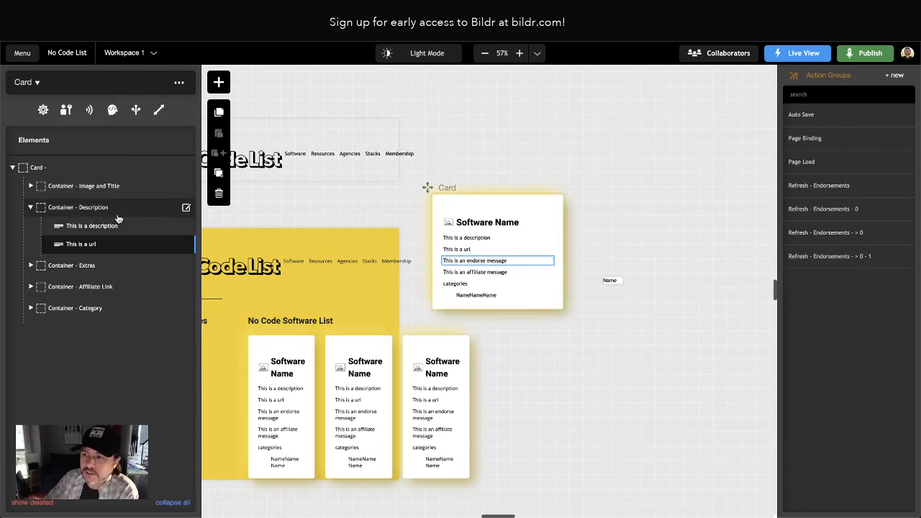
key("ctrl+z")
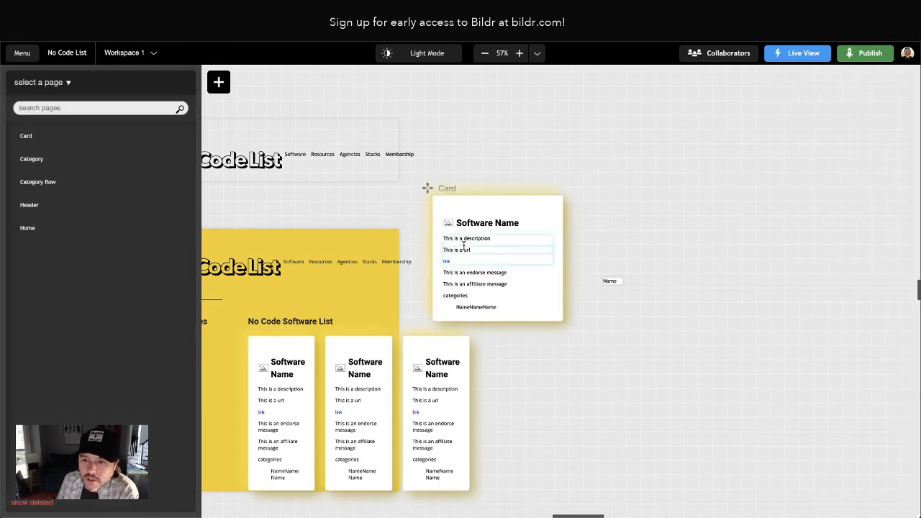
left_click(448, 263)
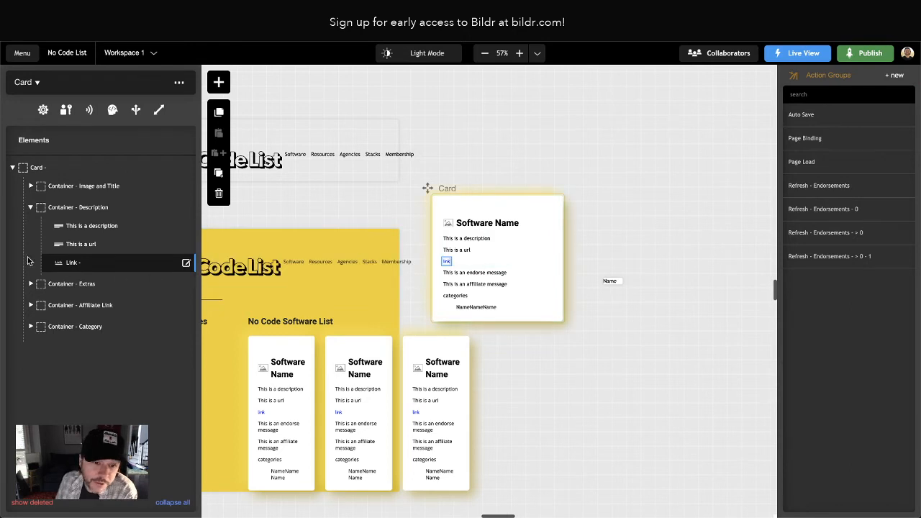
Compare the tag and display text properties of the "This is a url" element with the Link element's display text and href properties
left_click(67, 247)
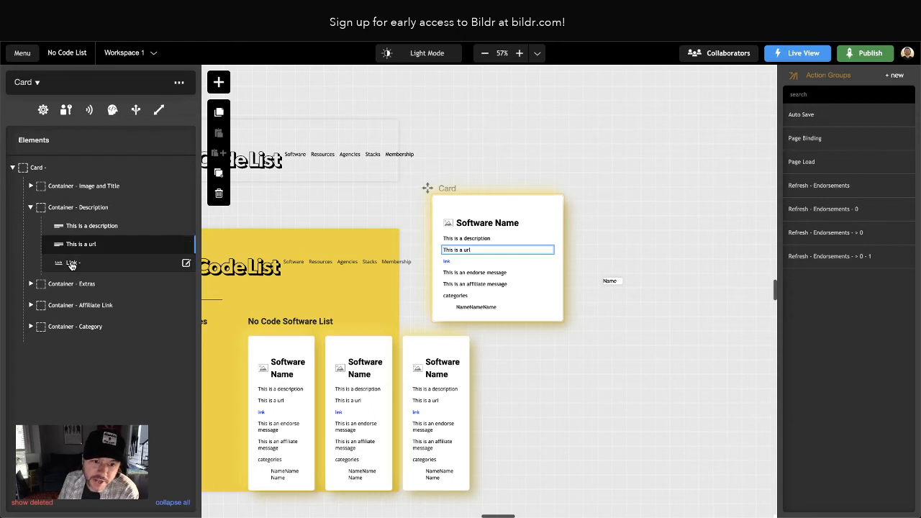
double_click(78, 245)
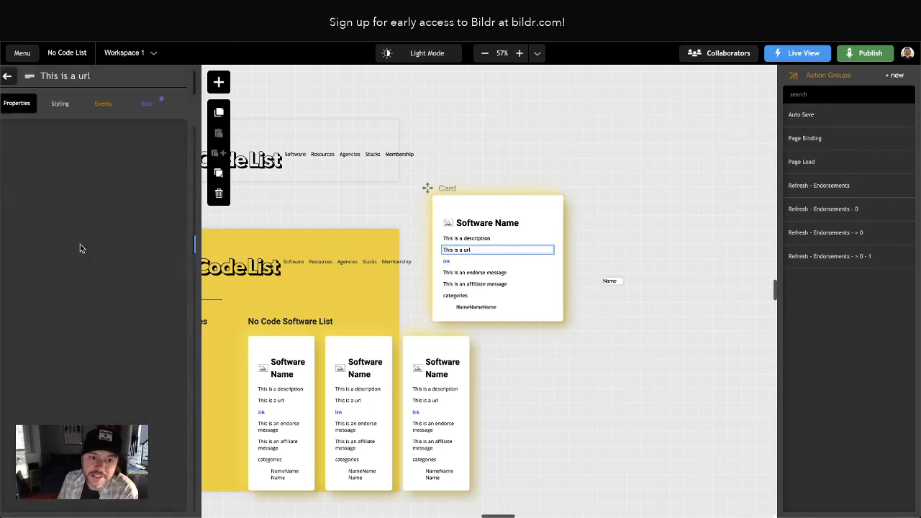
left_click_drag(29, 254, 68, 255)
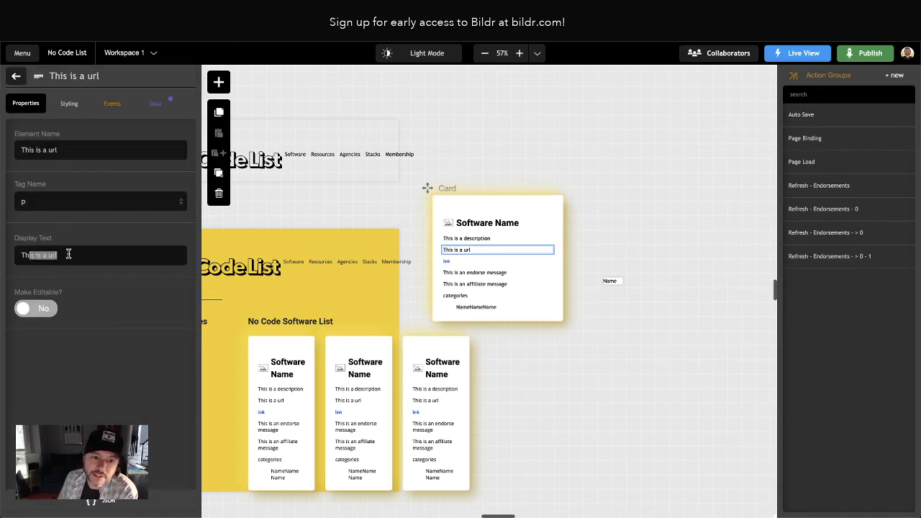
left_click(36, 204)
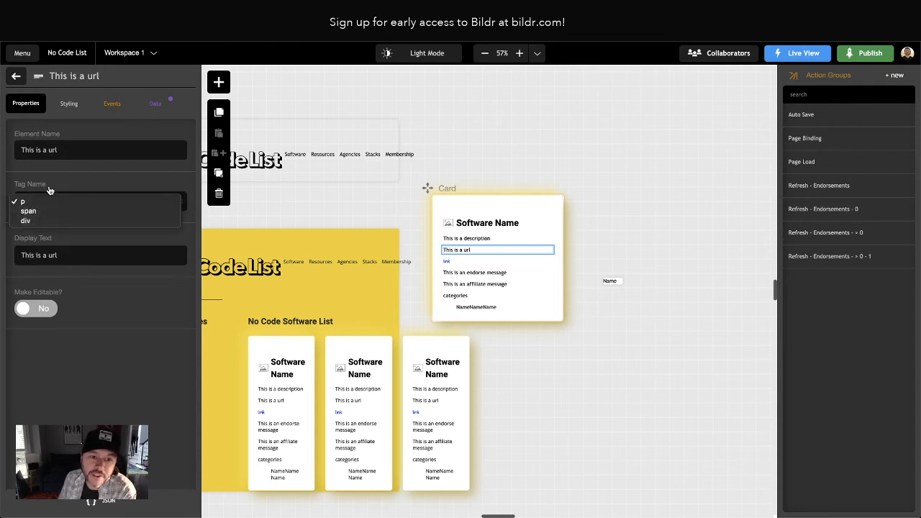
left_click(60, 178)
left_click(16, 76)
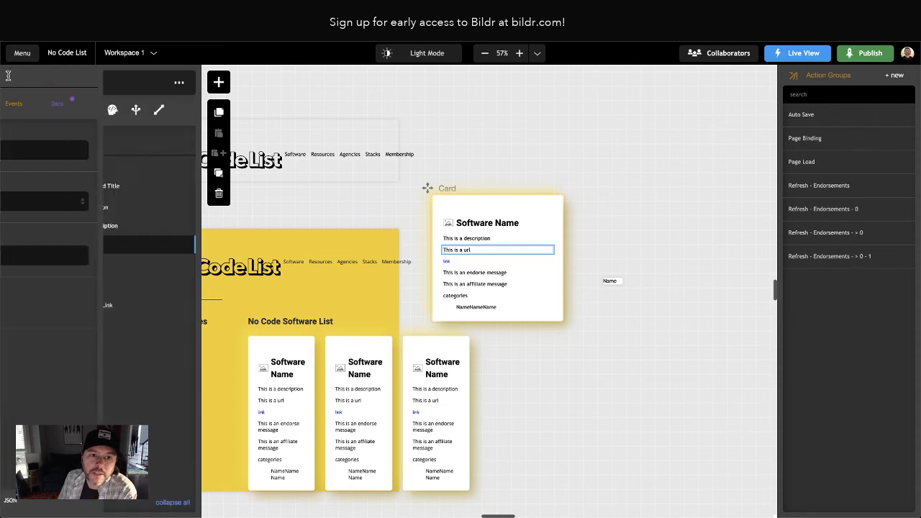
left_click(84, 268)
left_click(186, 262)
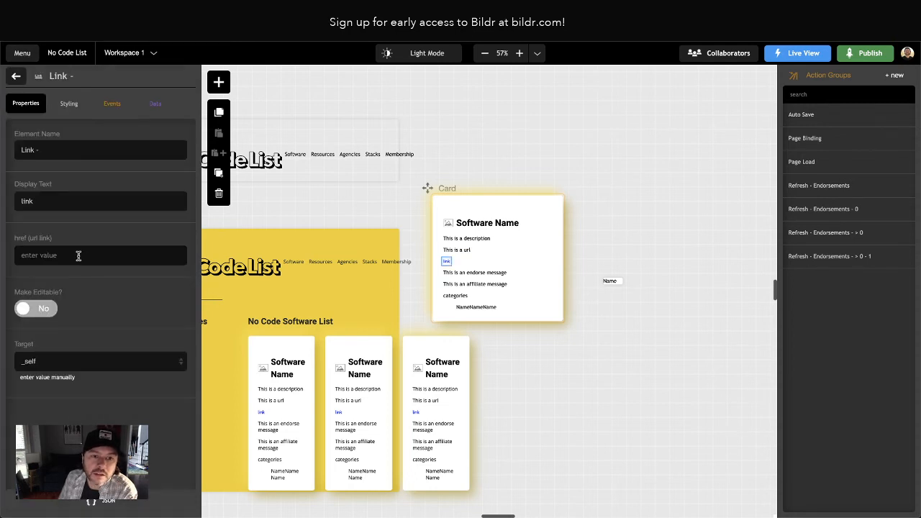
left_click_drag(38, 202, 17, 200)
left_click(46, 257)
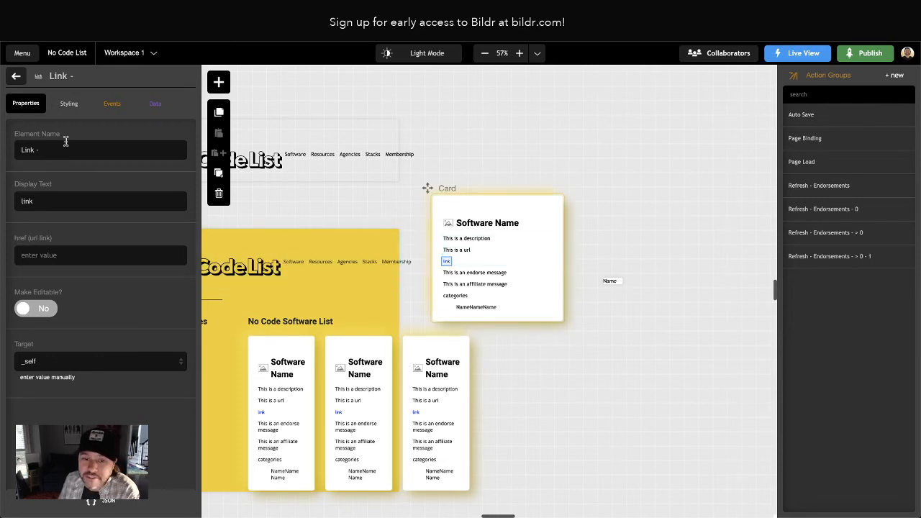
Set the Link element's record value to come from the variable "Website Formatted", matching the data binding of the "This is a url" text
left_click(15, 76)
left_click(87, 245)
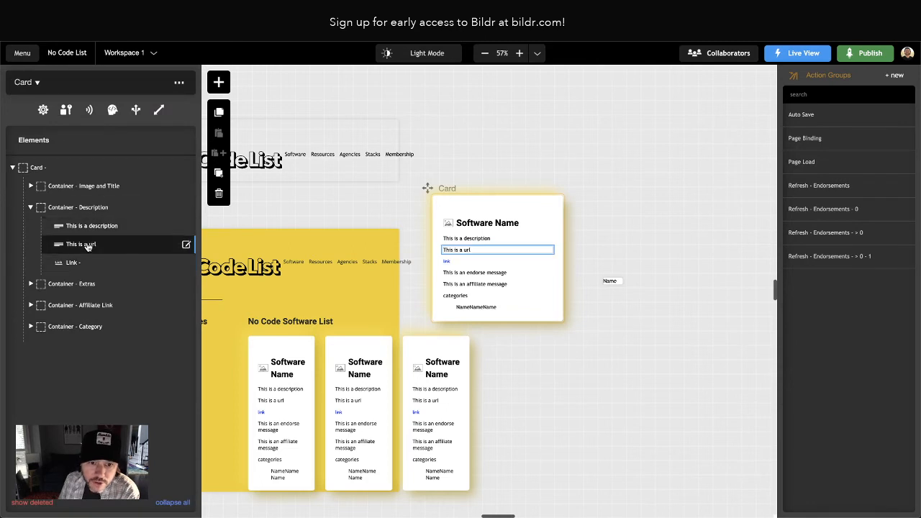
left_click(87, 245)
left_click(155, 105)
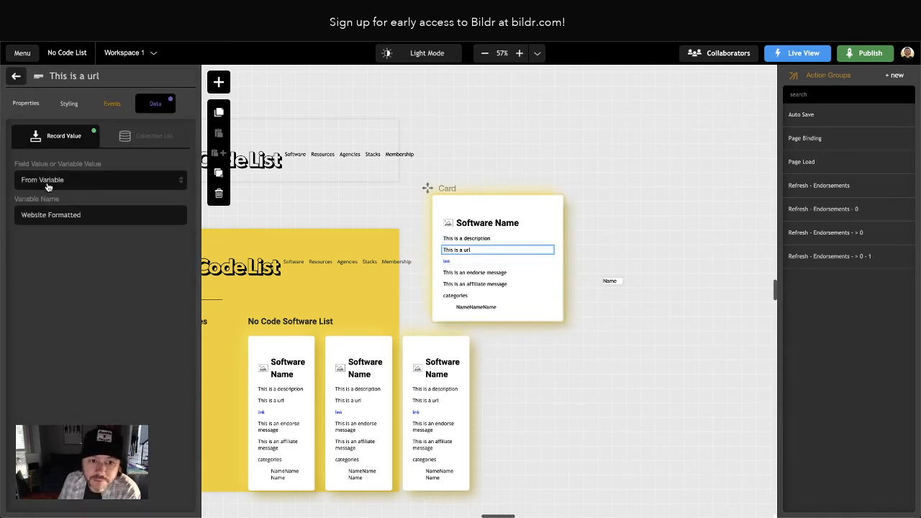
left_click(17, 77)
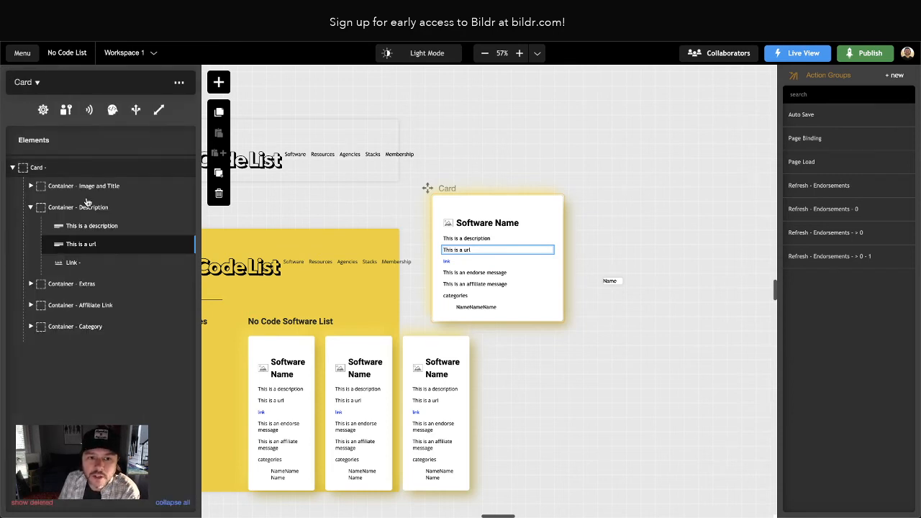
left_click(79, 263)
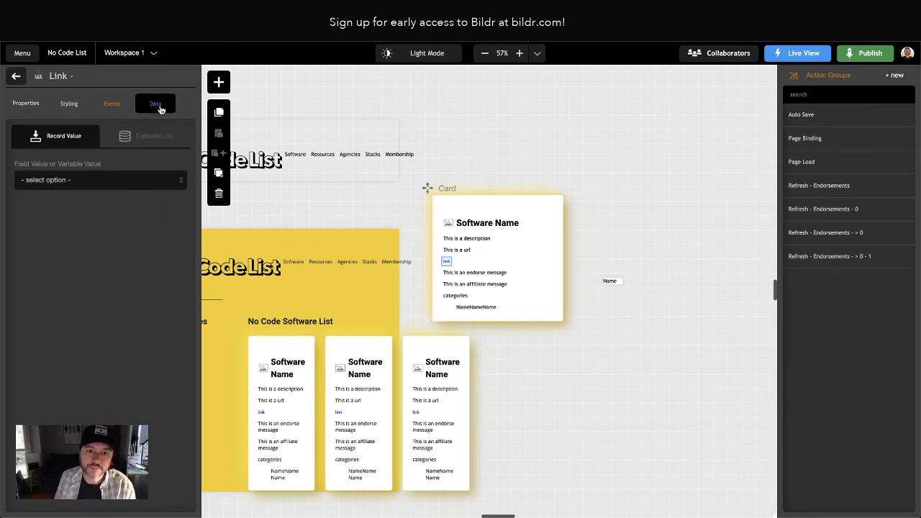
left_click(77, 176)
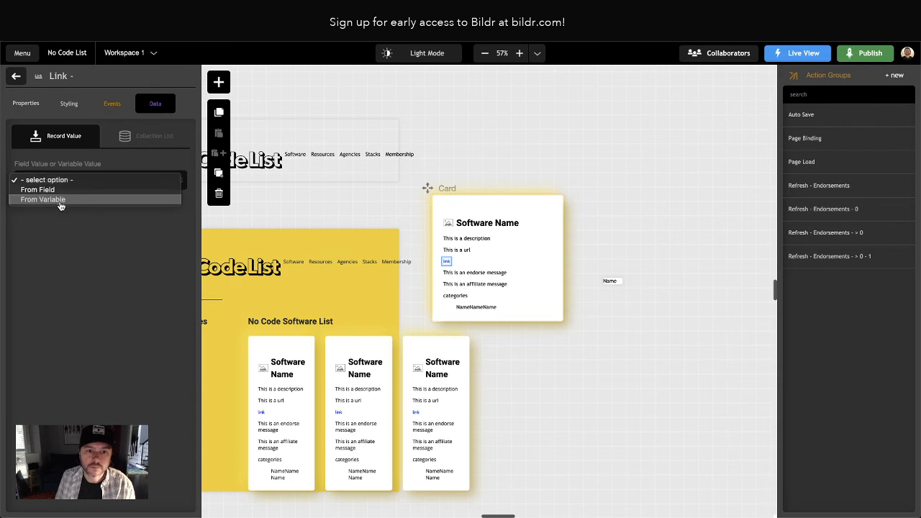
left_click(62, 202)
type("W")
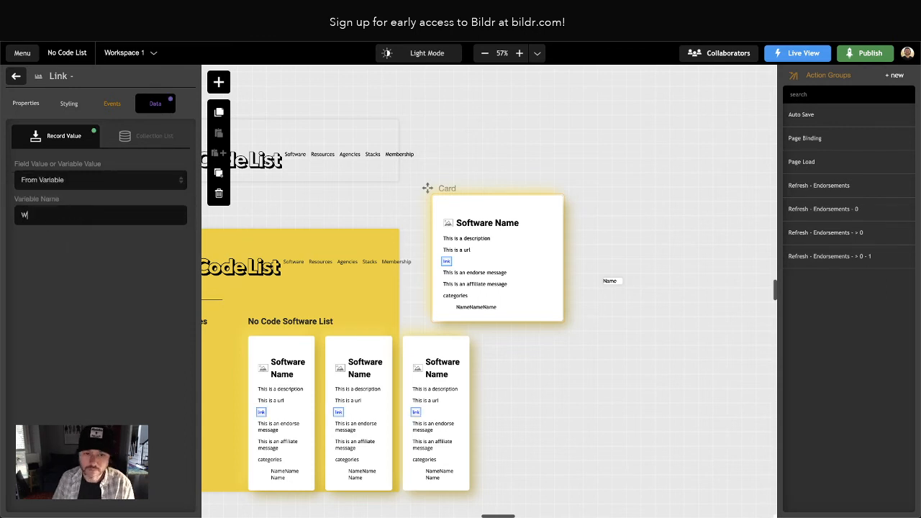
type("ebsite Formatt")
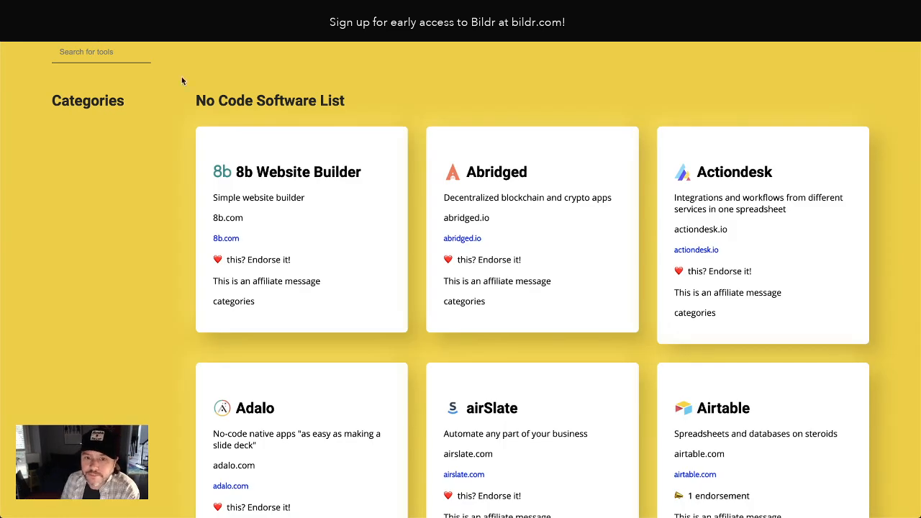
On the live page, inspect the code of the blue website link on the 8b Website Builder card
scroll(229, 244, "up", 2)
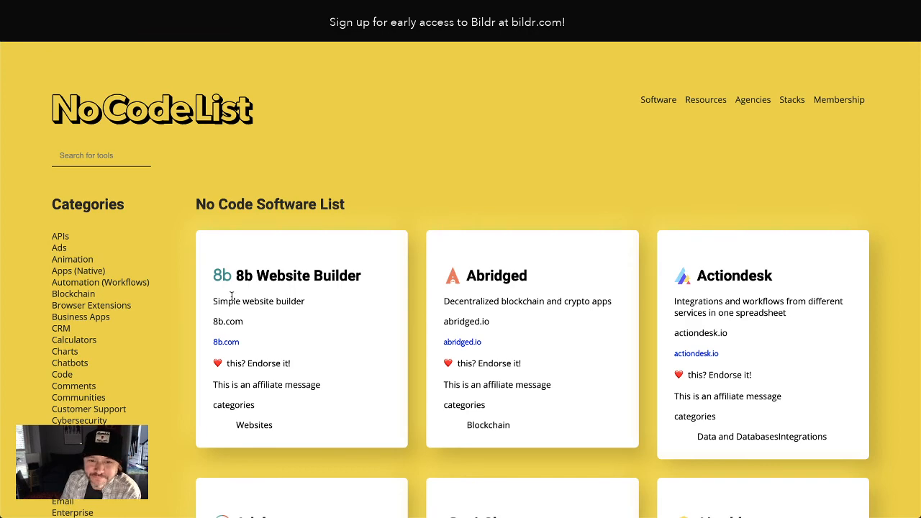
right_click(234, 344)
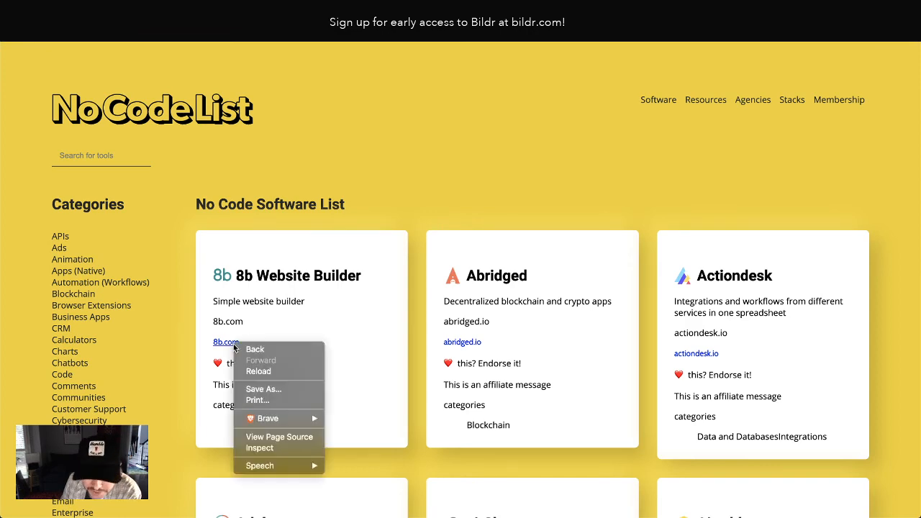
left_click(272, 449)
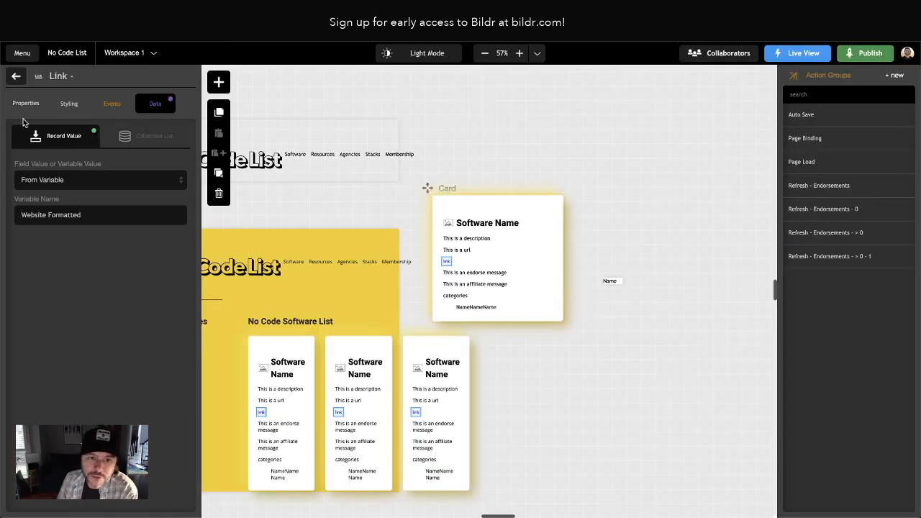
Rename the Link element in the Card's Container - Description to "URL"
left_click(17, 77)
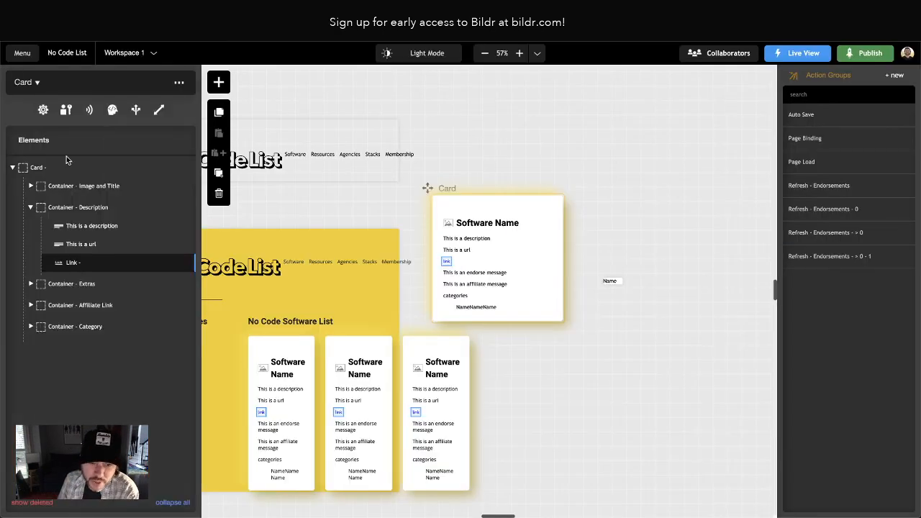
left_click(73, 263)
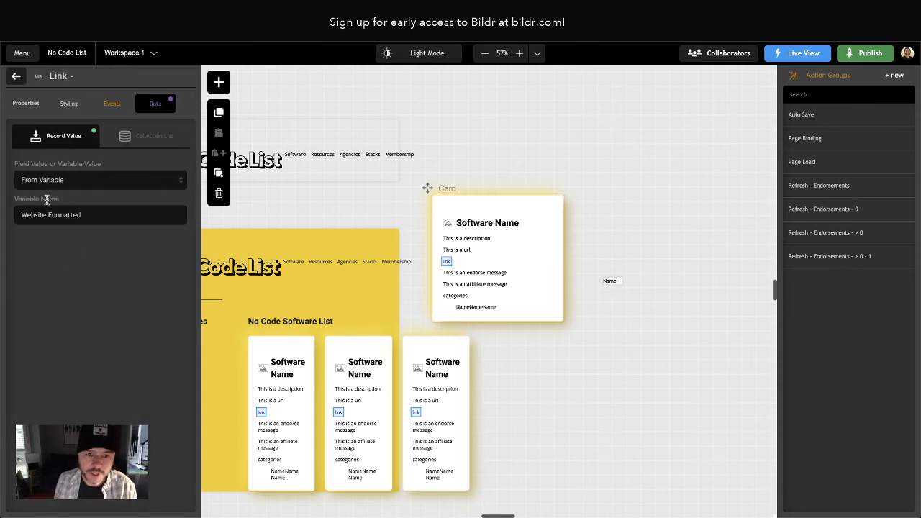
left_click(29, 103)
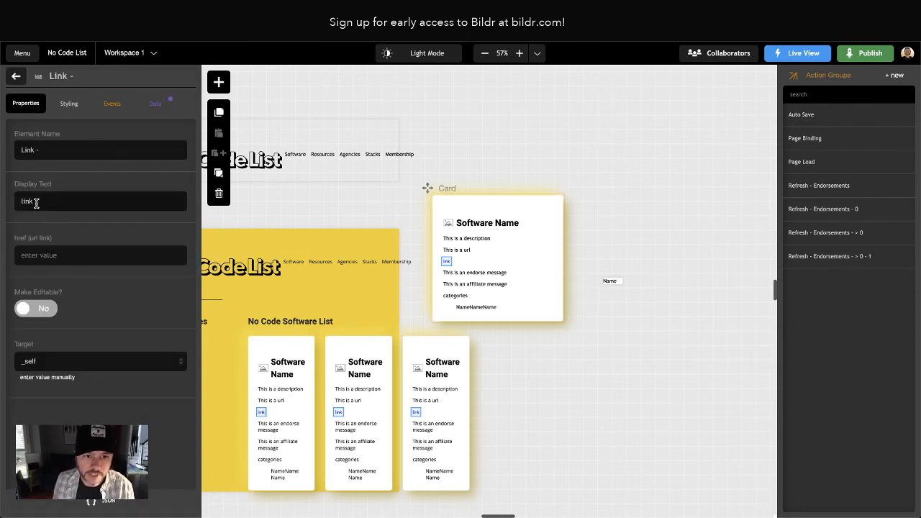
double_click(36, 204)
double_click(57, 148)
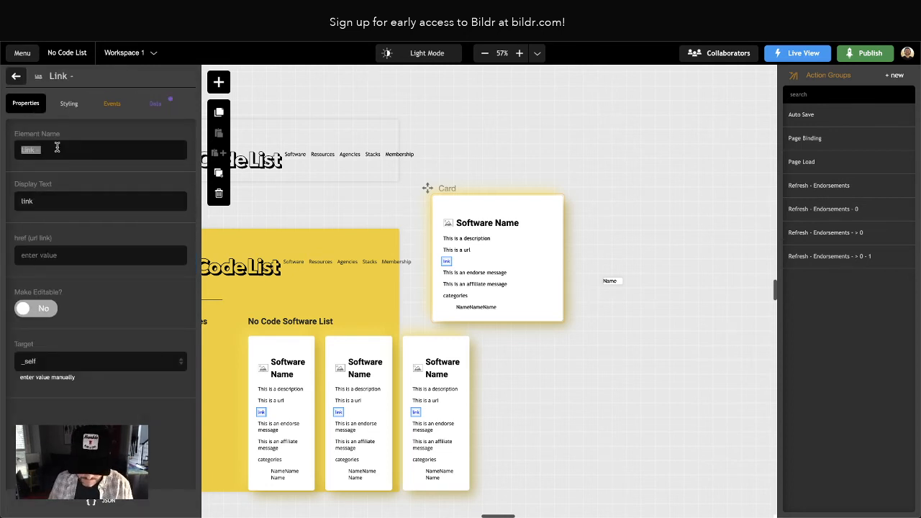
type("URL")
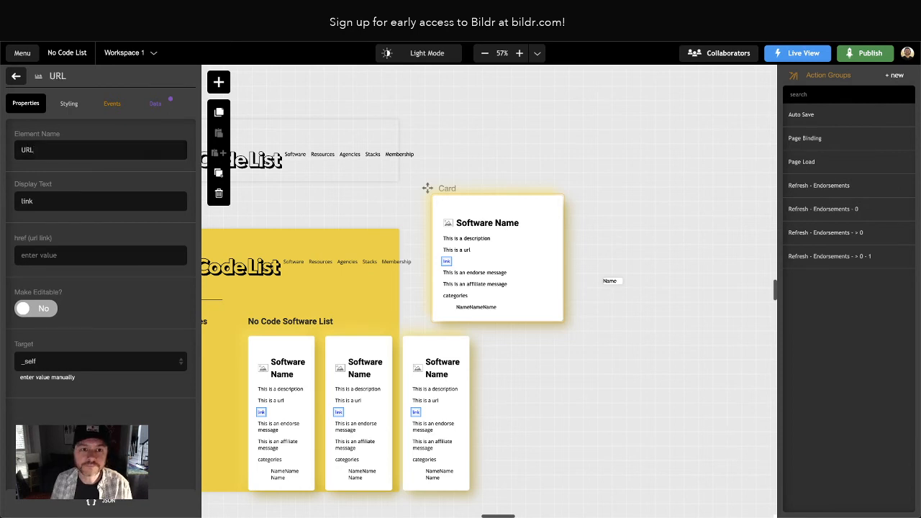
Delete the "This is a url" text from Container - Description and select the URL link element
left_click(15, 75)
left_click(81, 247)
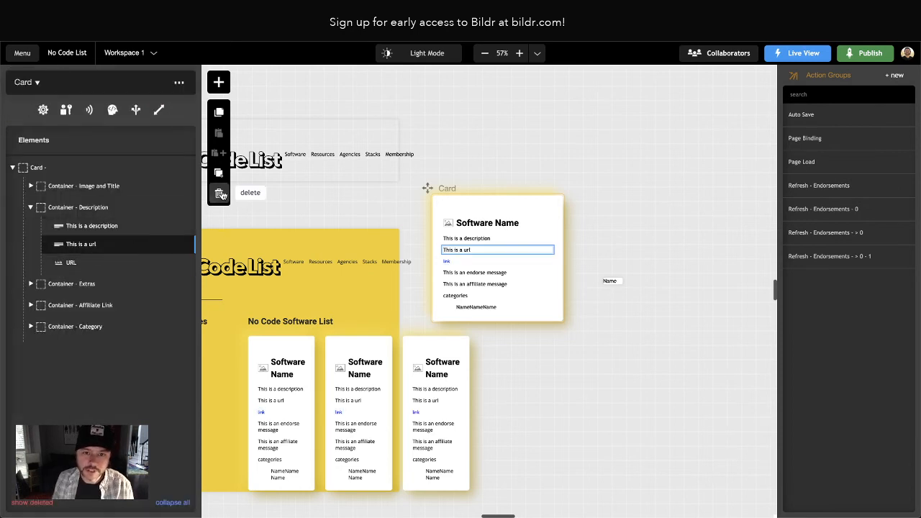
left_click(219, 193)
left_click(71, 247)
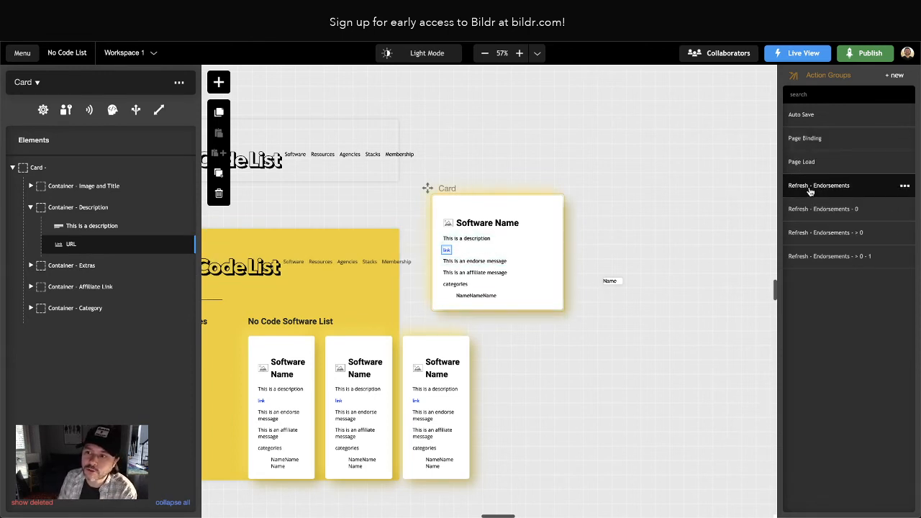
Create a new action group named "Refresh - URL" for the Card
left_click(894, 75)
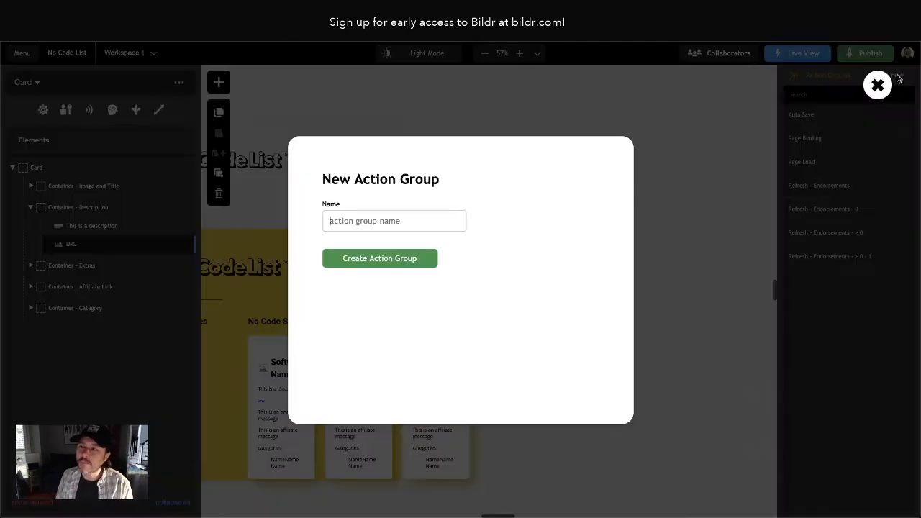
type("Refresh - URL")
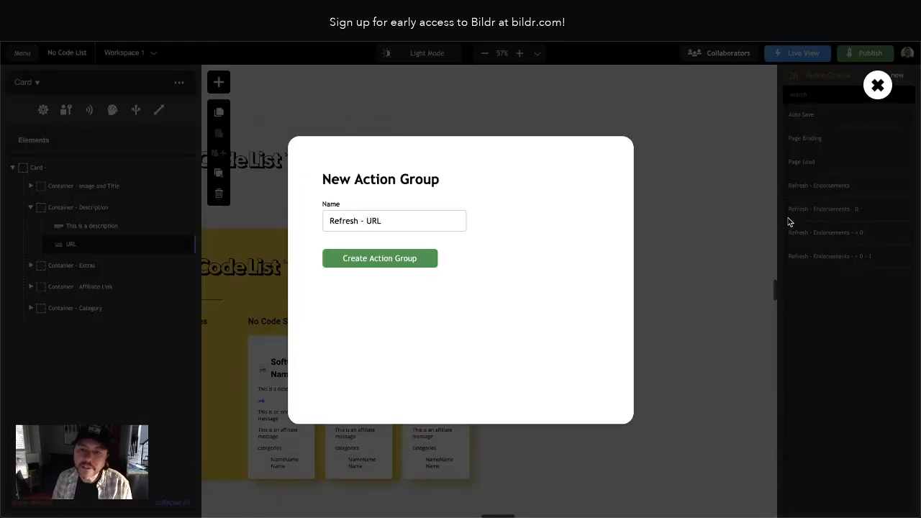
left_click(376, 259)
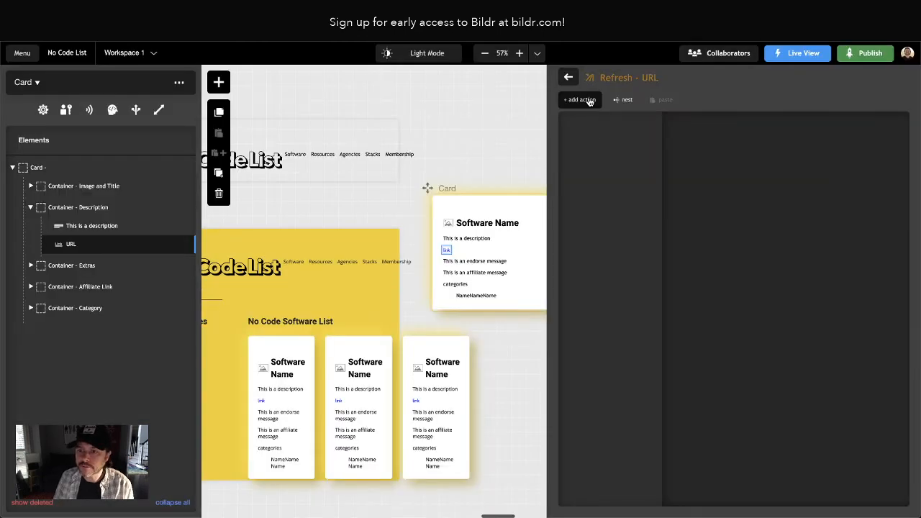
Add an "Element - set attribute" action to Refresh - URL, targeting the URL element with property name "href"
left_click(585, 100)
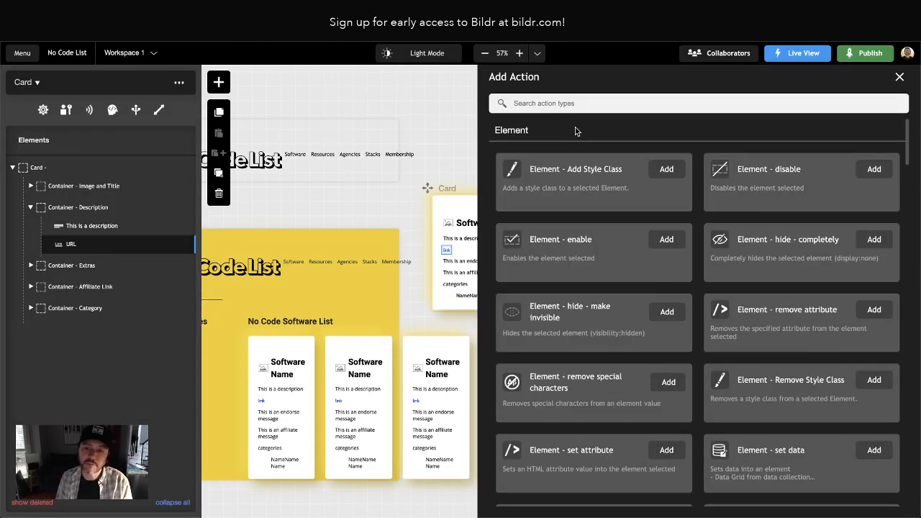
type("set attri")
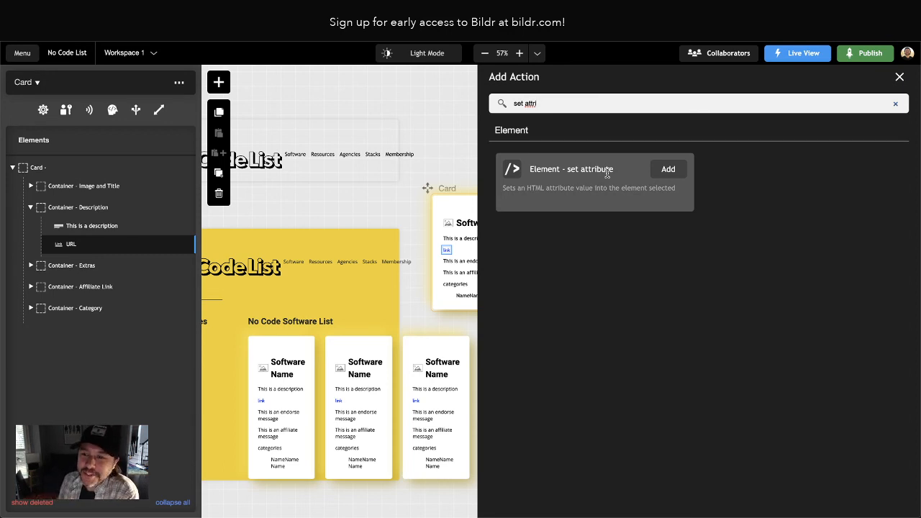
left_click(668, 170)
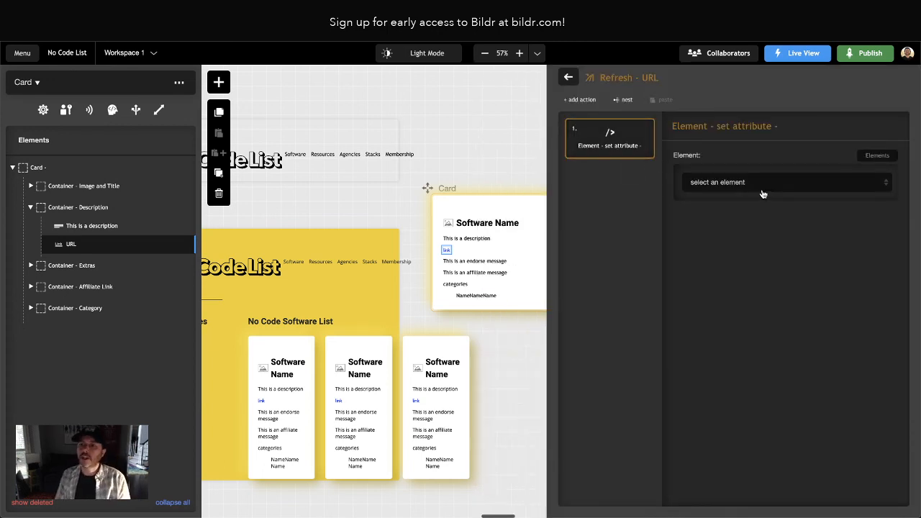
left_click(760, 191)
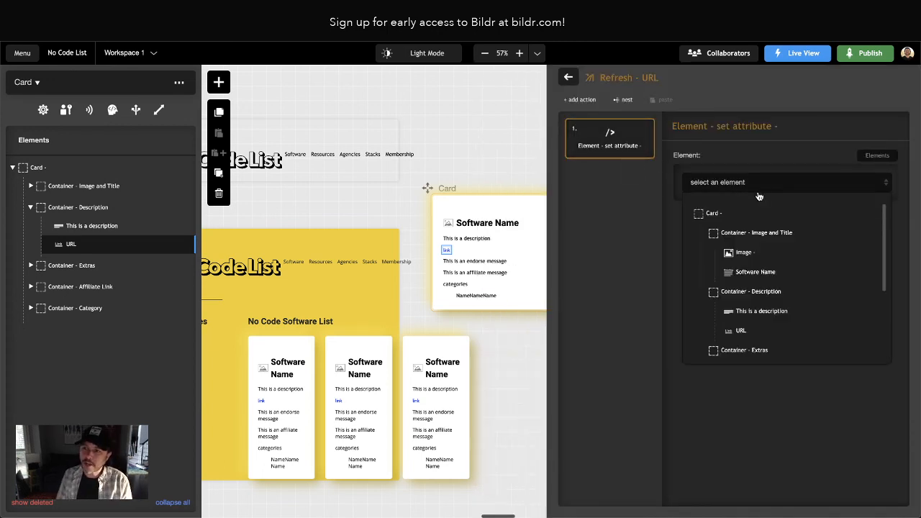
left_click(741, 331)
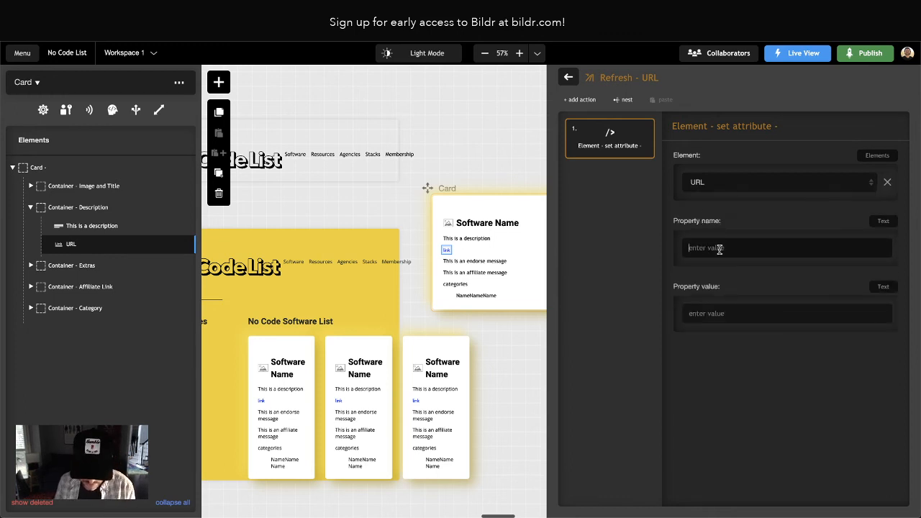
type("href")
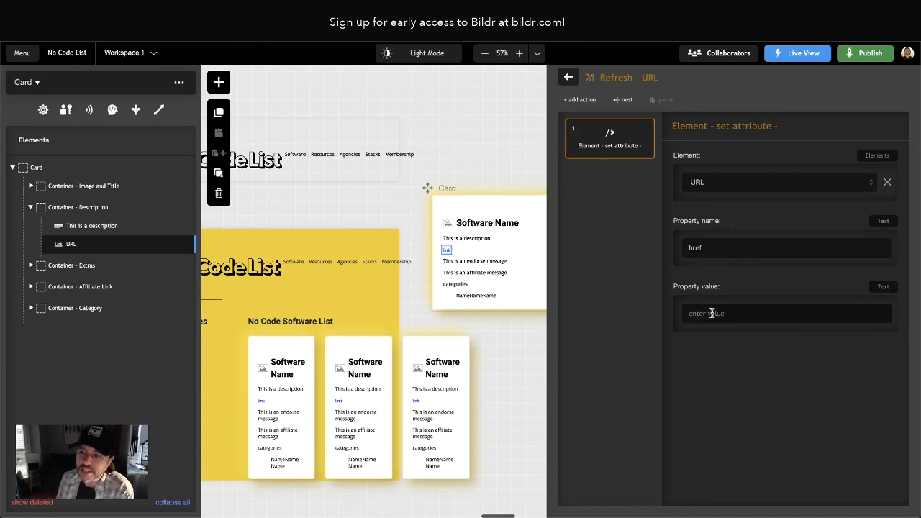
Set the href property value to the variable "Website" on the current page and leave the action group
left_click(884, 288)
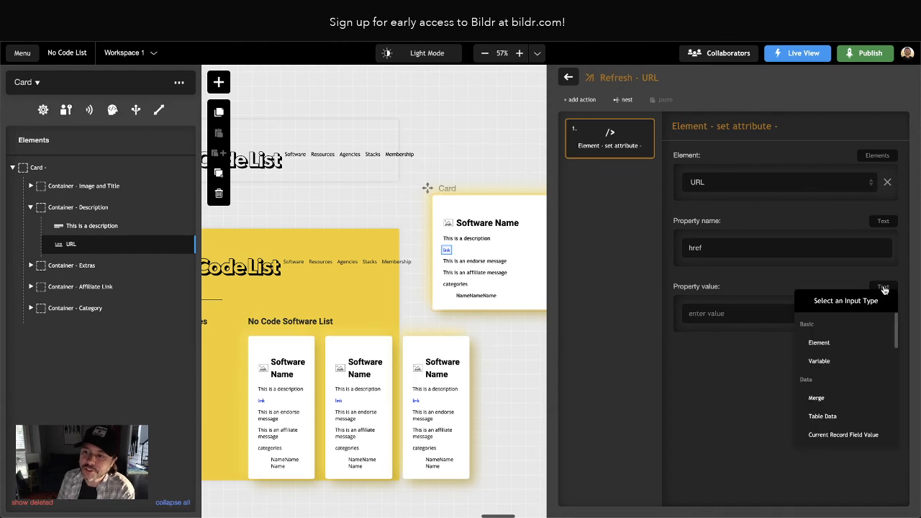
left_click(838, 360)
left_click(707, 363)
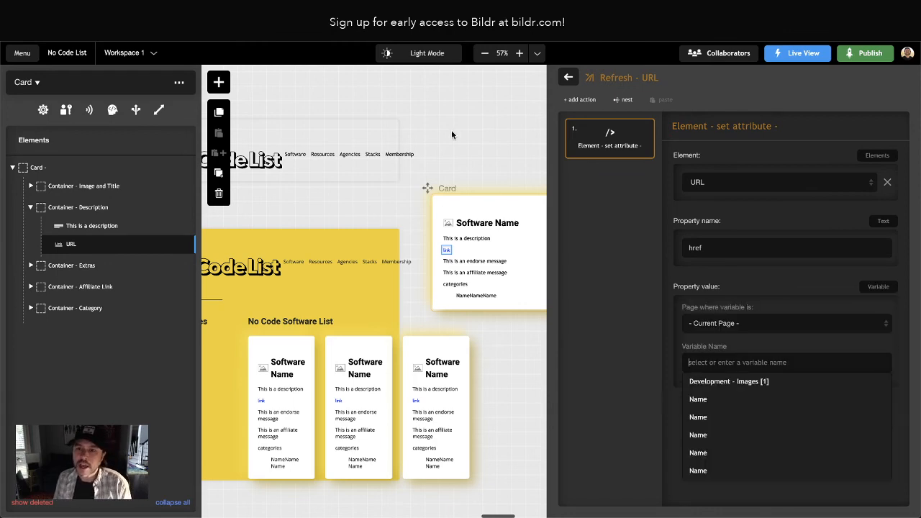
left_click(452, 134)
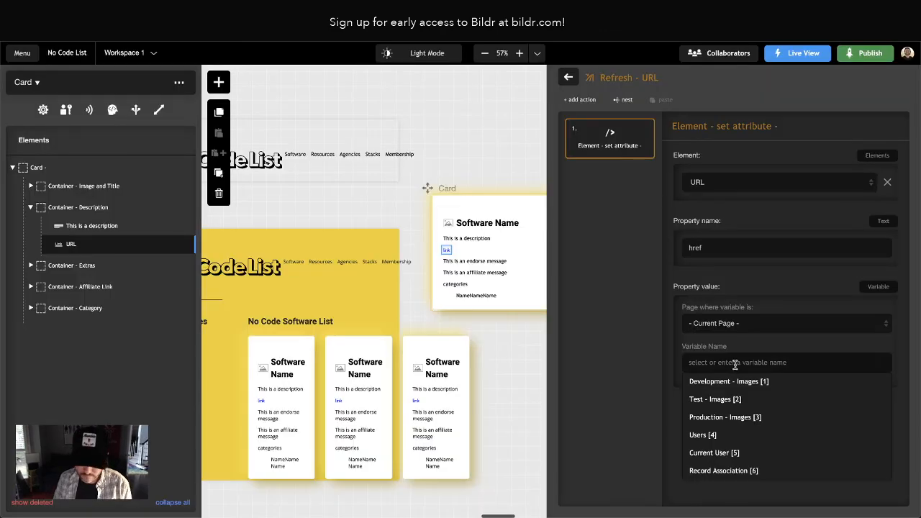
type("Website")
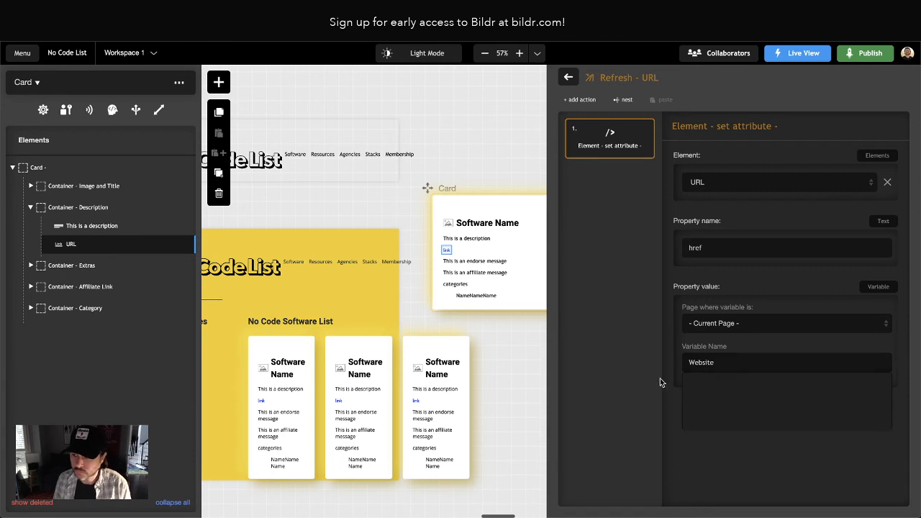
left_click(605, 378)
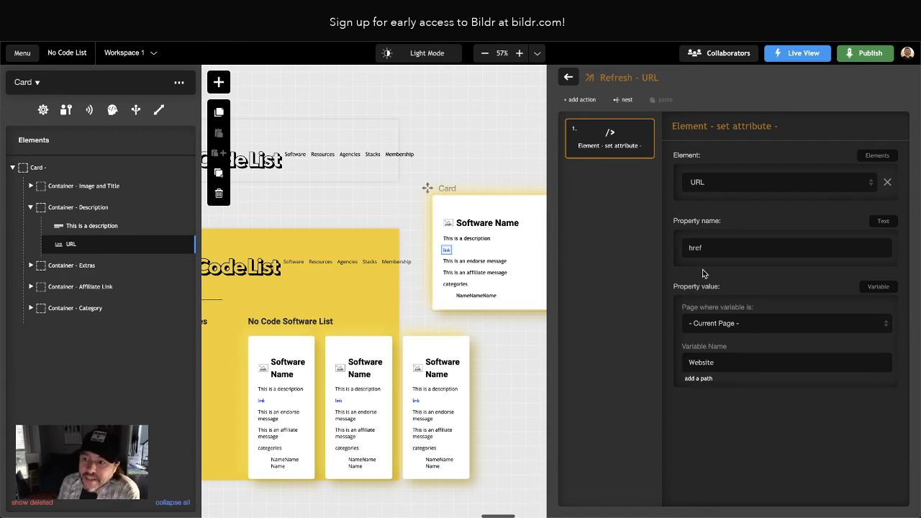
left_click(569, 77)
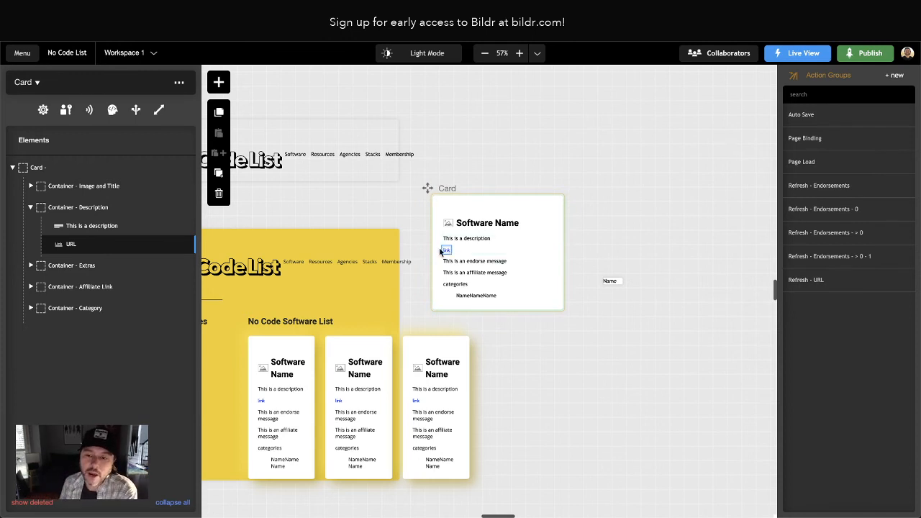
Set the URL link element's target to _blank
left_click(83, 249)
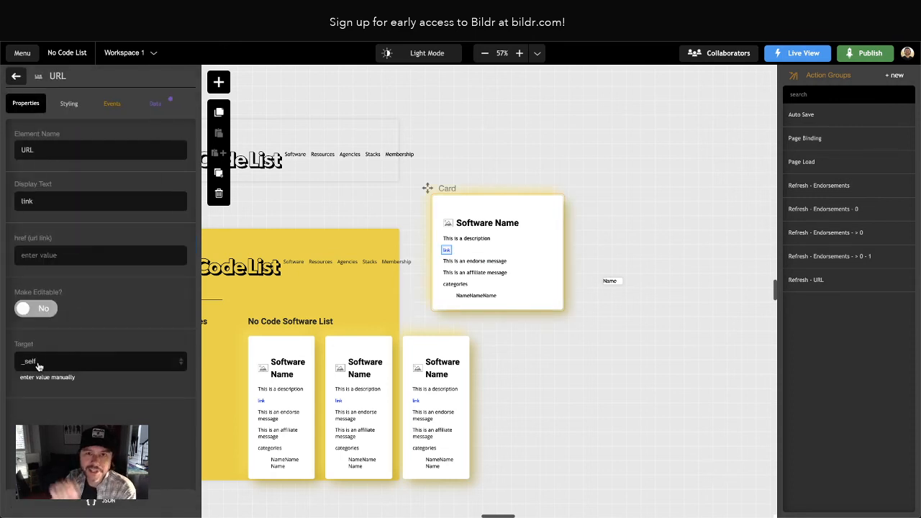
left_click(38, 362)
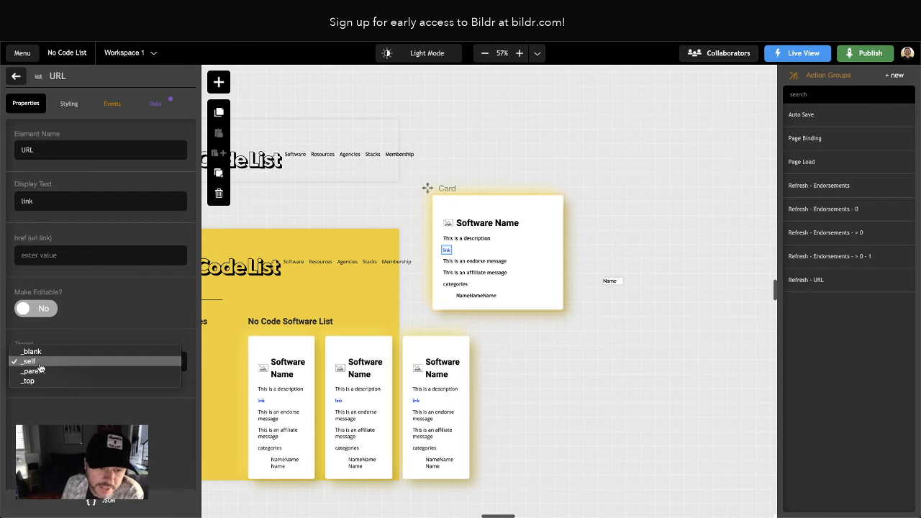
left_click(58, 352)
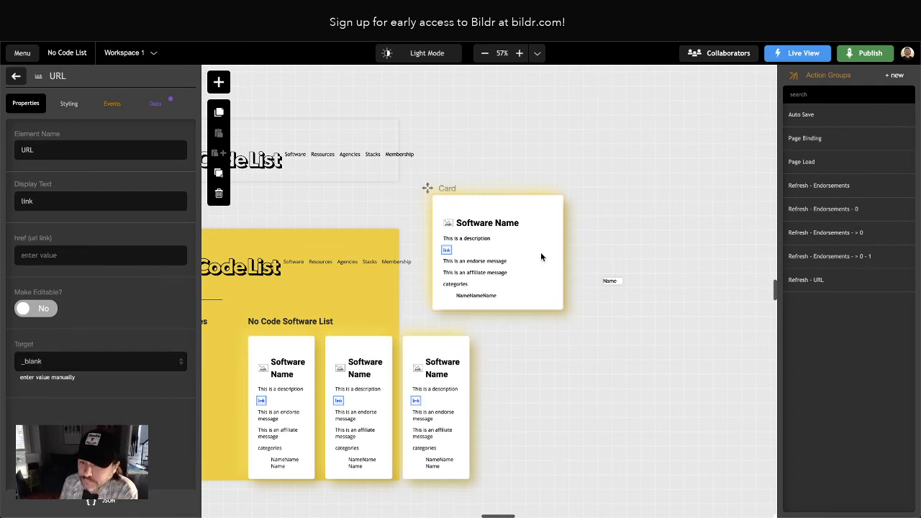
Reload the live page, inspect the code of the abridged.io link on the Abridged card, and return to the Bildr editor
key("ctrl+Tab")
key("super+r")
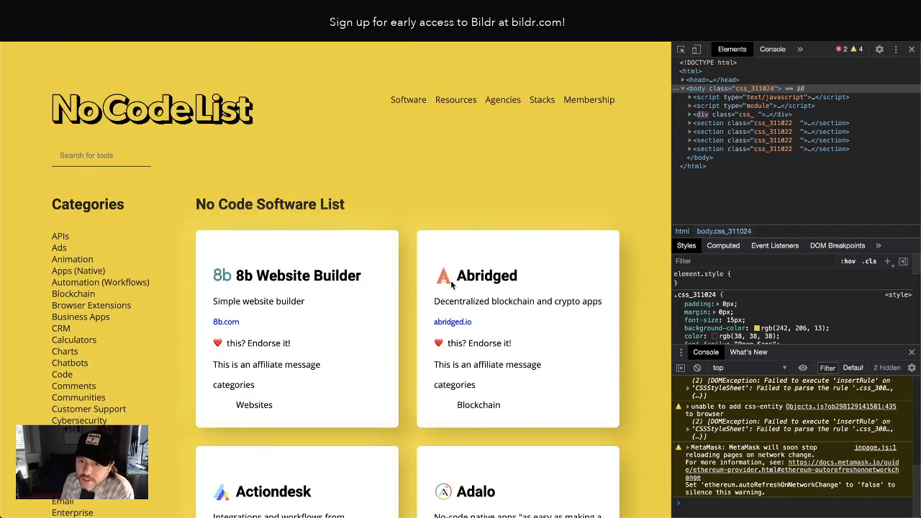
right_click(449, 325)
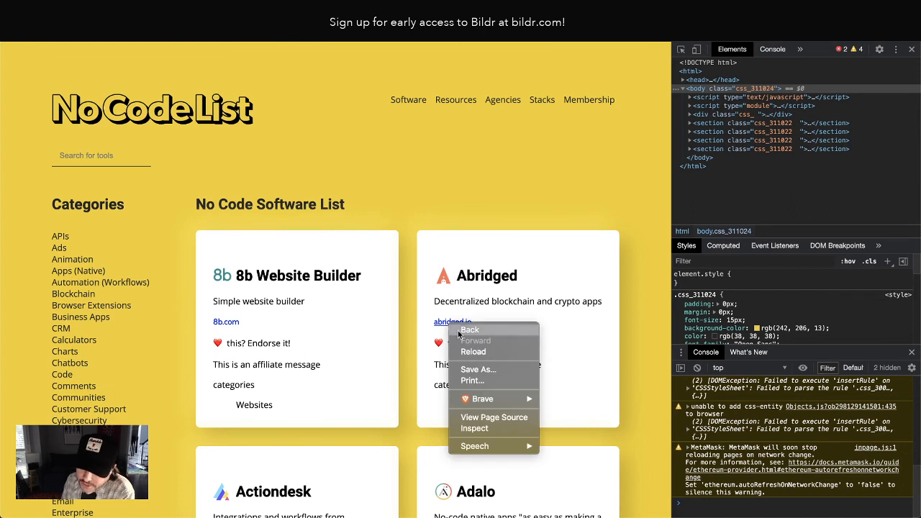
left_click(485, 435)
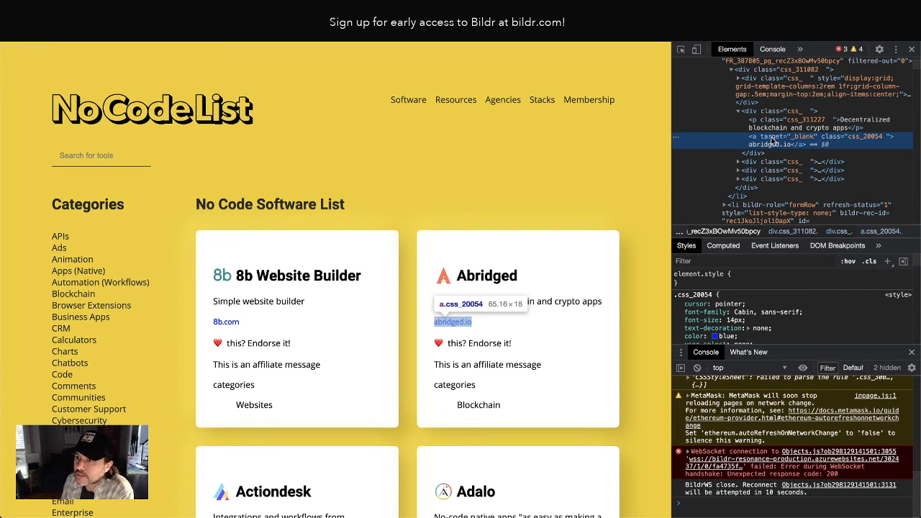
left_click(587, 150)
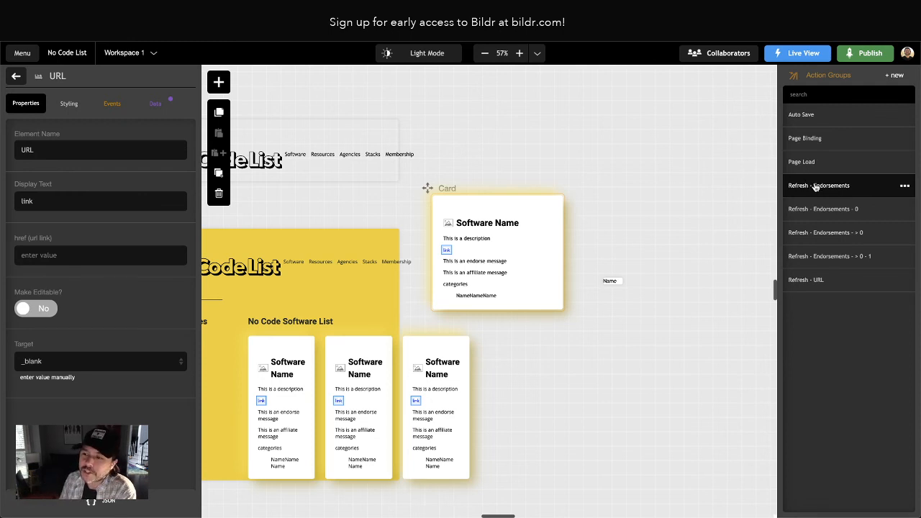
Nest the "Refresh - URL" action group in Page Binding after Refresh - Endorsements
left_click(820, 143)
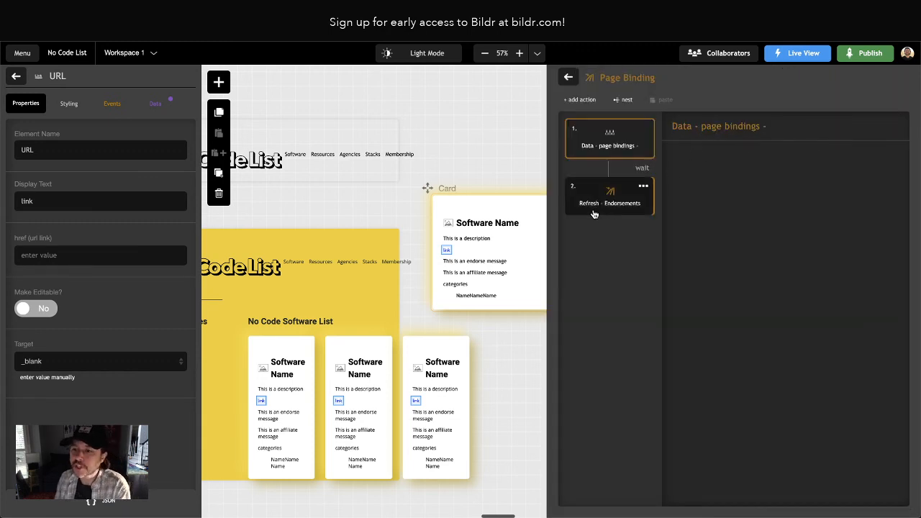
left_click(623, 99)
type("refresh")
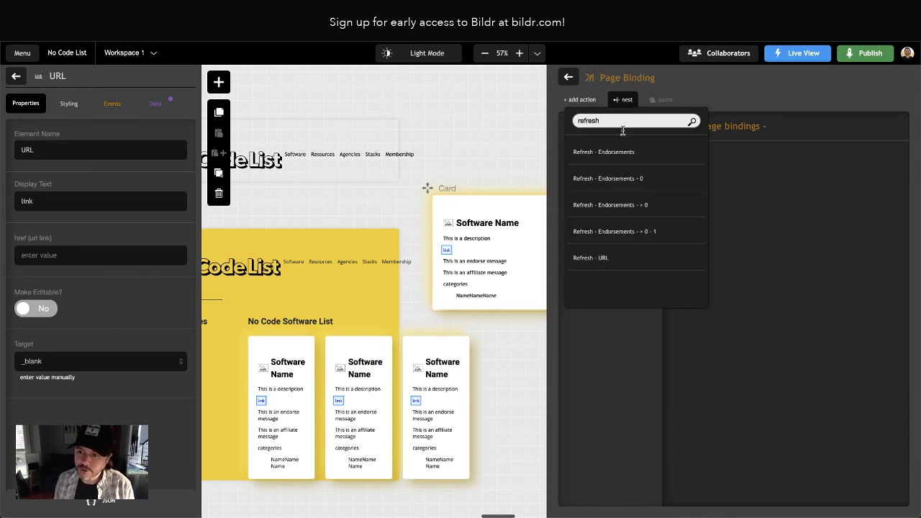
left_click(601, 258)
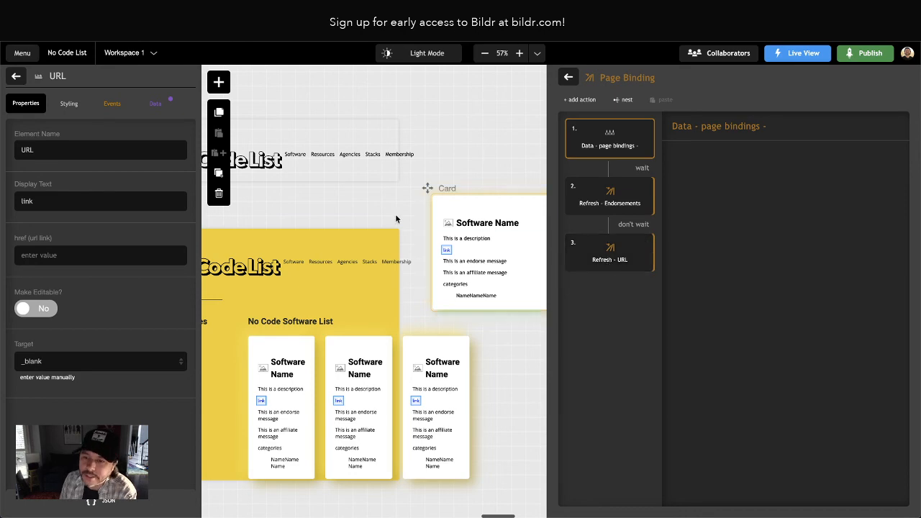
Reload the live page and inspect the href of the 8b.com link on the 8b Website Builder card
left_click(225, 16)
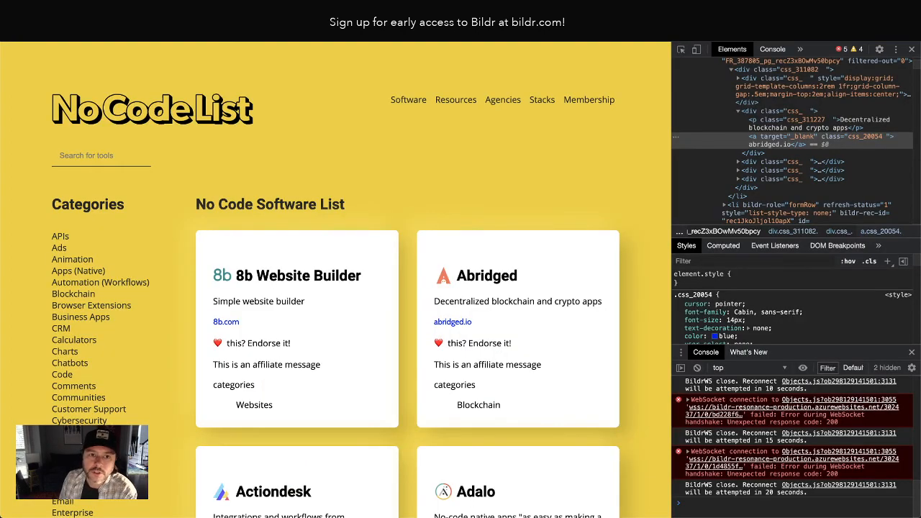
key("super+r")
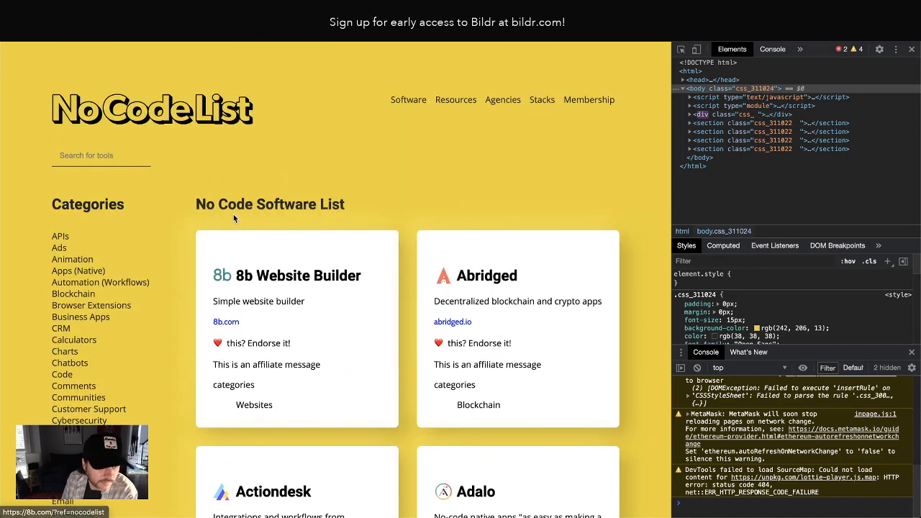
right_click(232, 328)
left_click(270, 439)
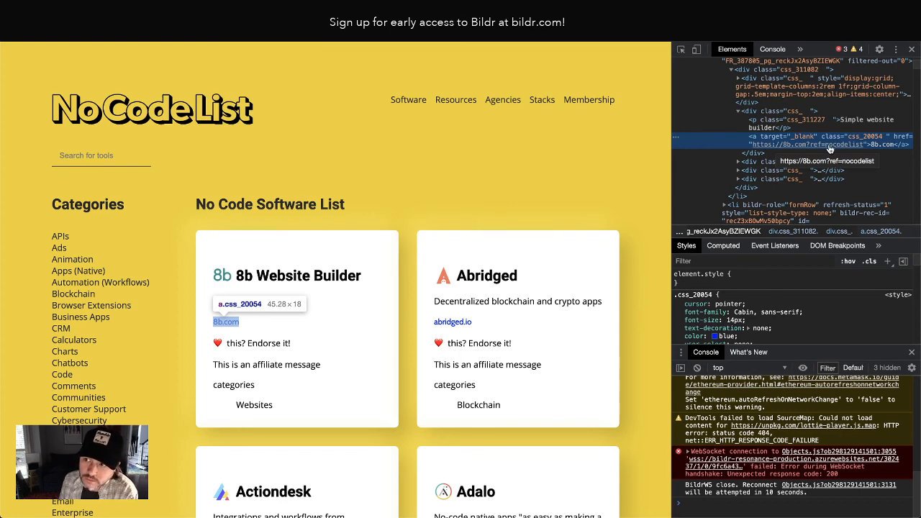
Test the adalo.com link on the live page's Adalo card, close the opened site and return to the Bildr editor
scroll(514, 171, "down", 5)
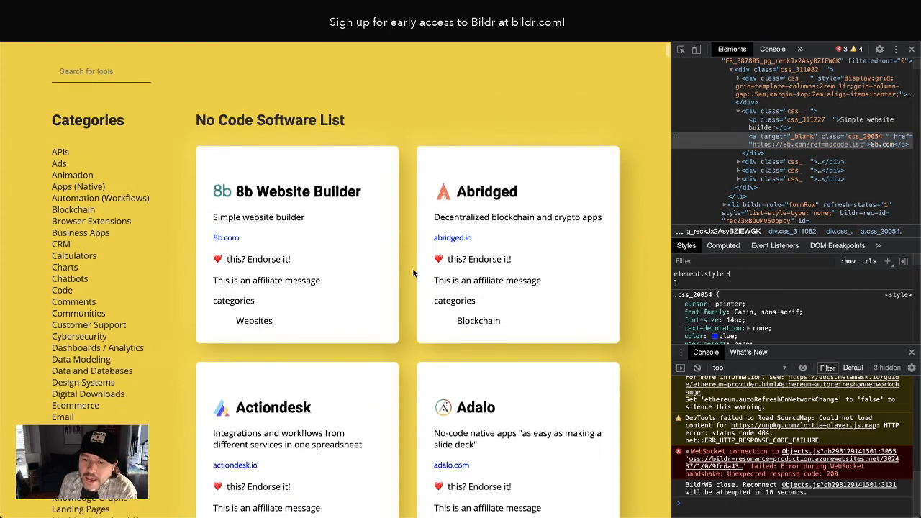
left_click(462, 364)
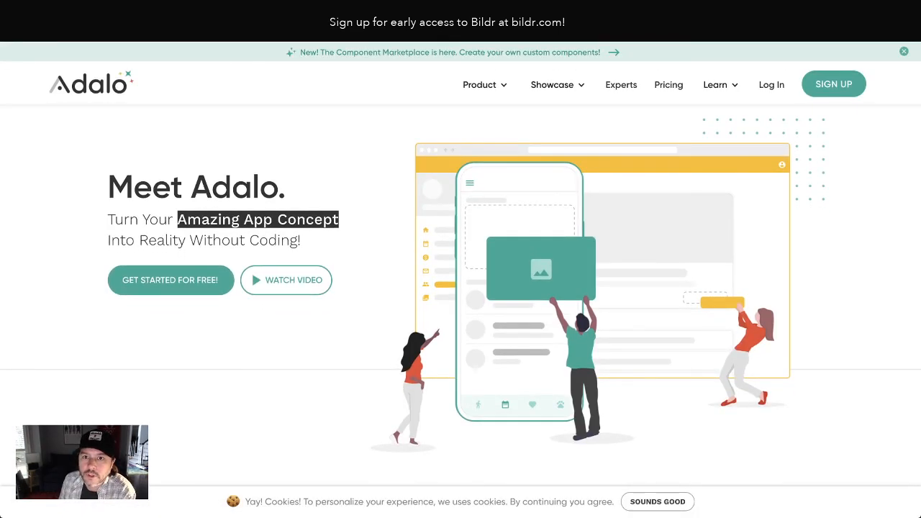
key("super+w")
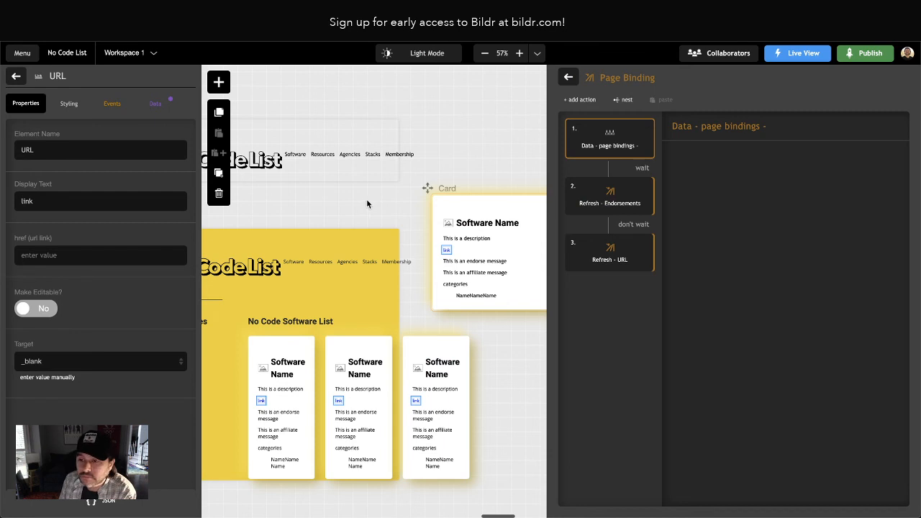
Review the condition in the Refresh - Endorsements action group and return to the list of action groups
double_click(587, 203)
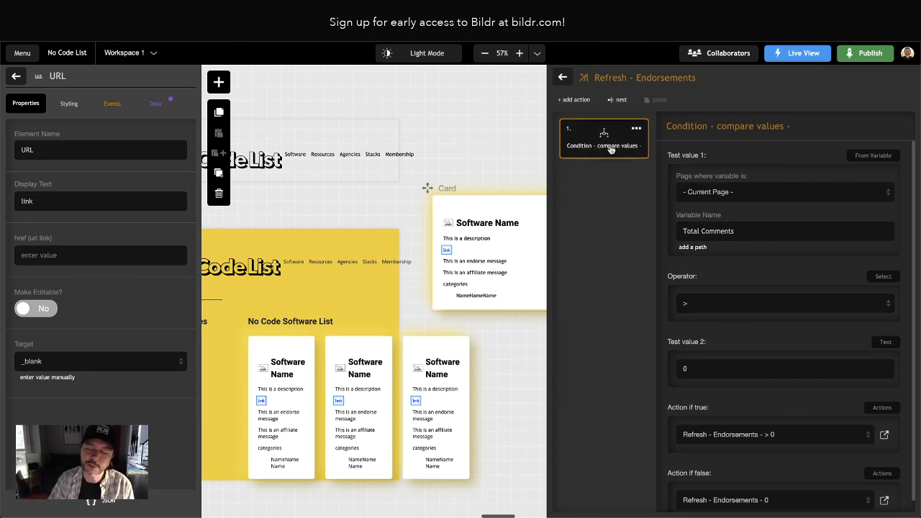
left_click(564, 80)
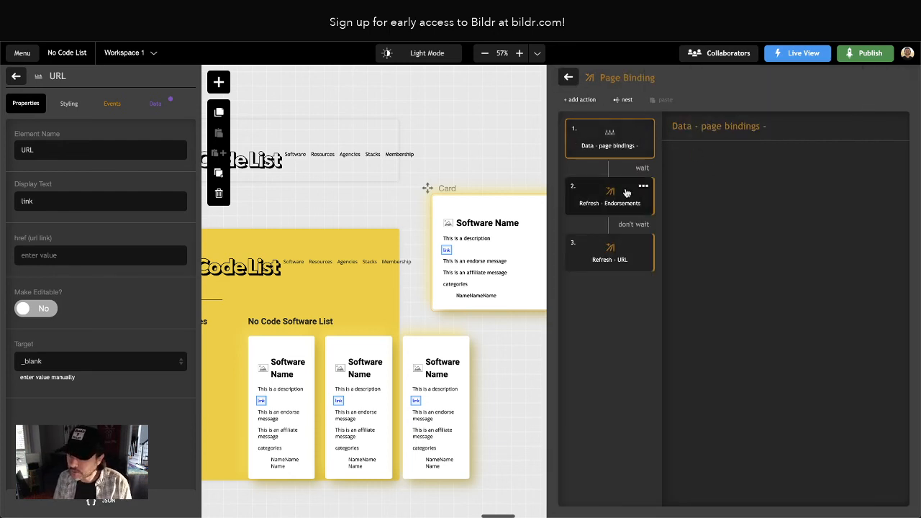
left_click(568, 77)
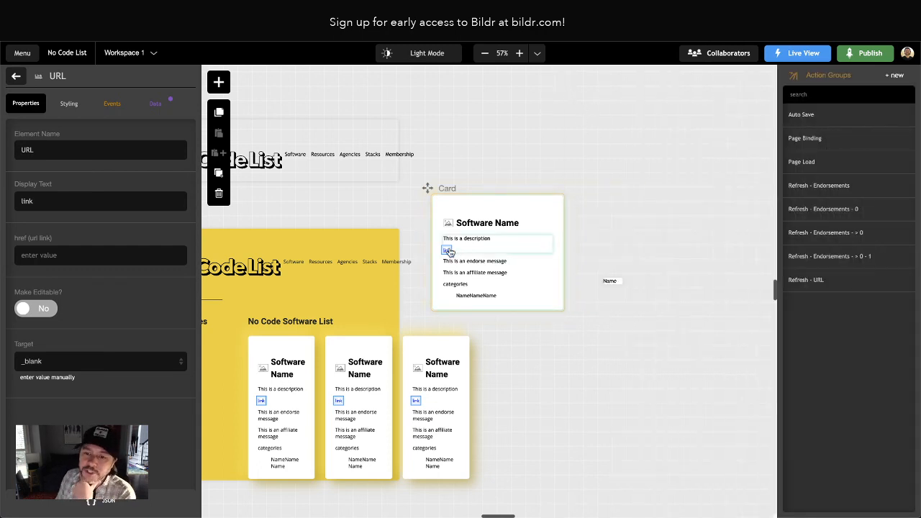
Add an "Element - set value" action to the Refresh - URL action group
left_click(816, 281)
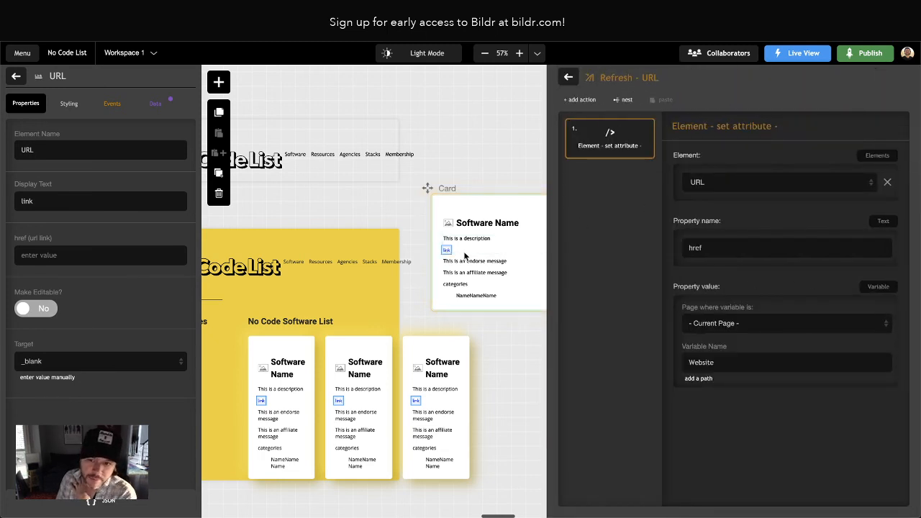
left_click(583, 100)
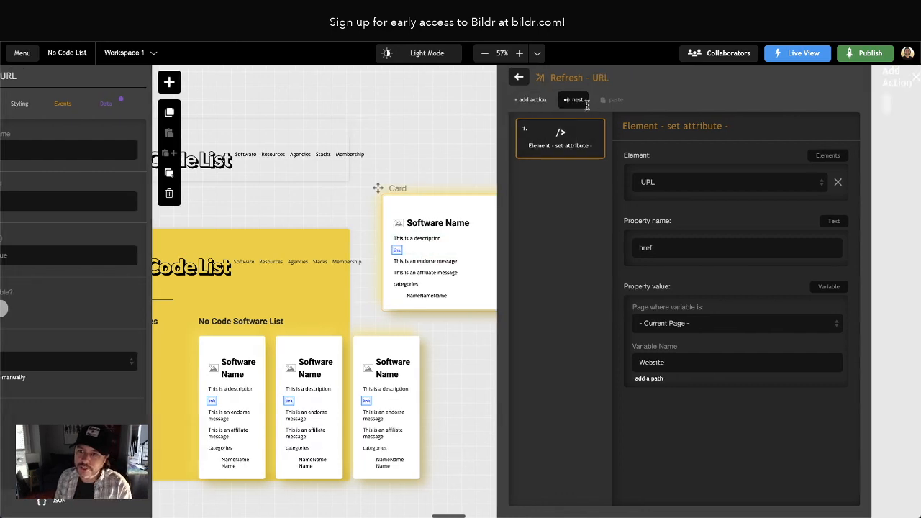
type("set value")
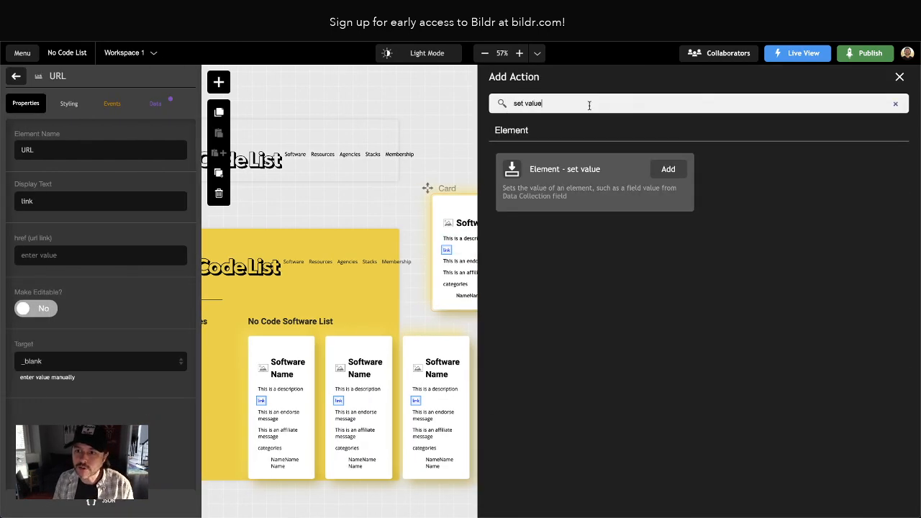
left_click(669, 170)
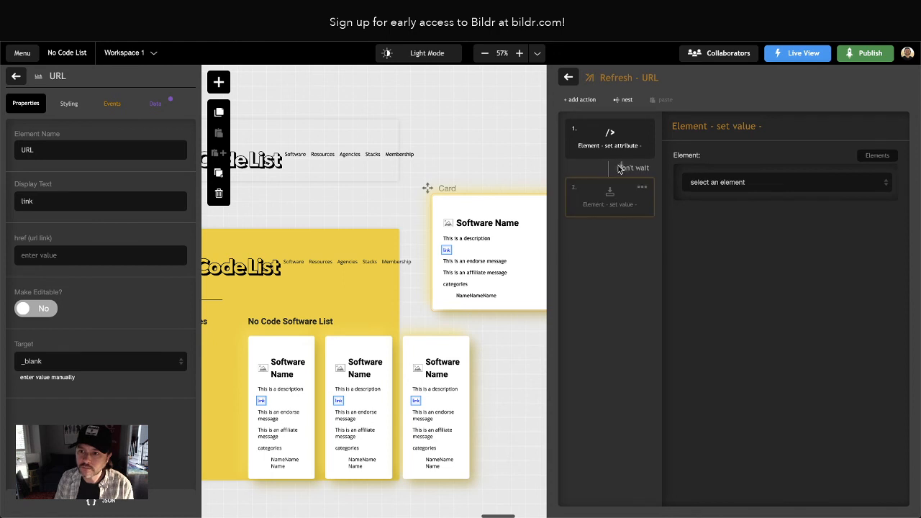
Label the set attribute action "HREF" and the set value action "URL with arrow"
left_click(610, 193)
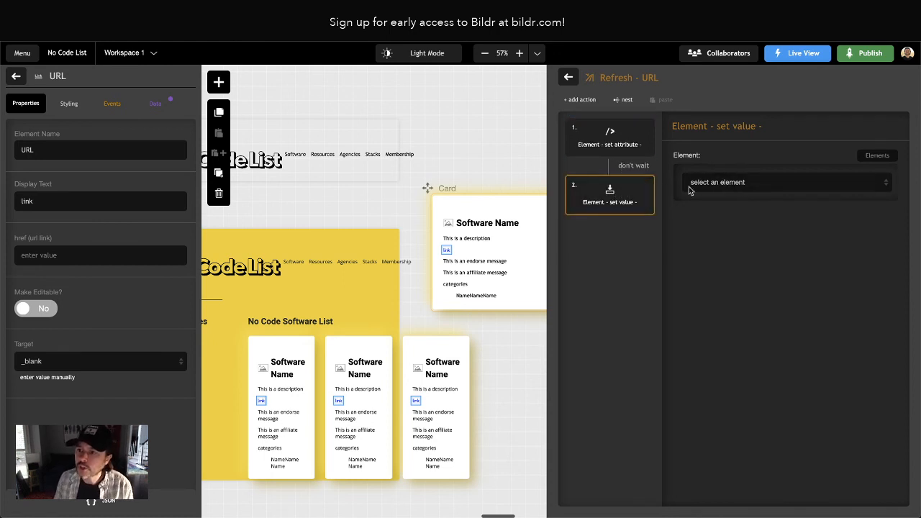
left_click(611, 129)
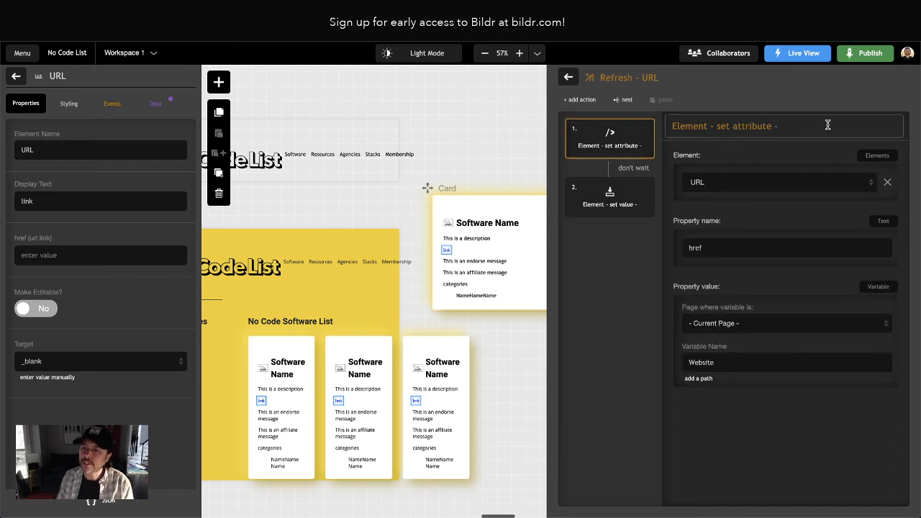
left_click(611, 213)
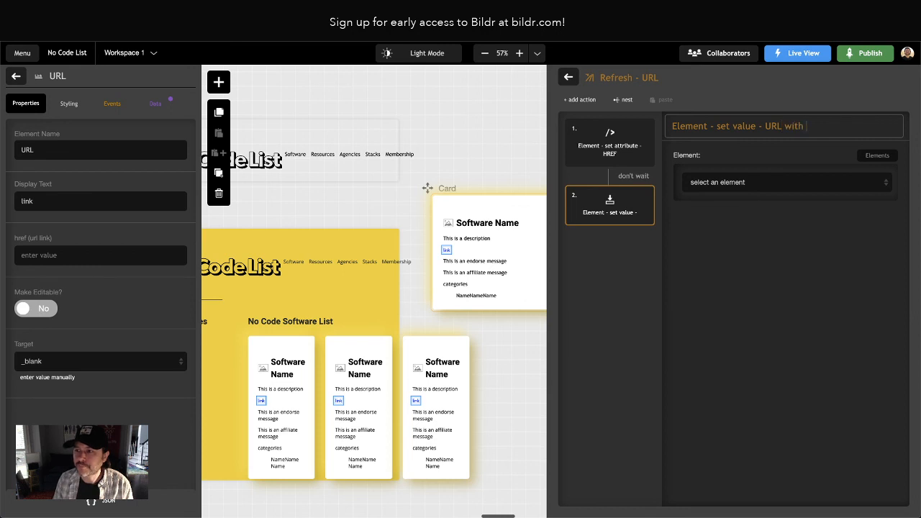
type("w")
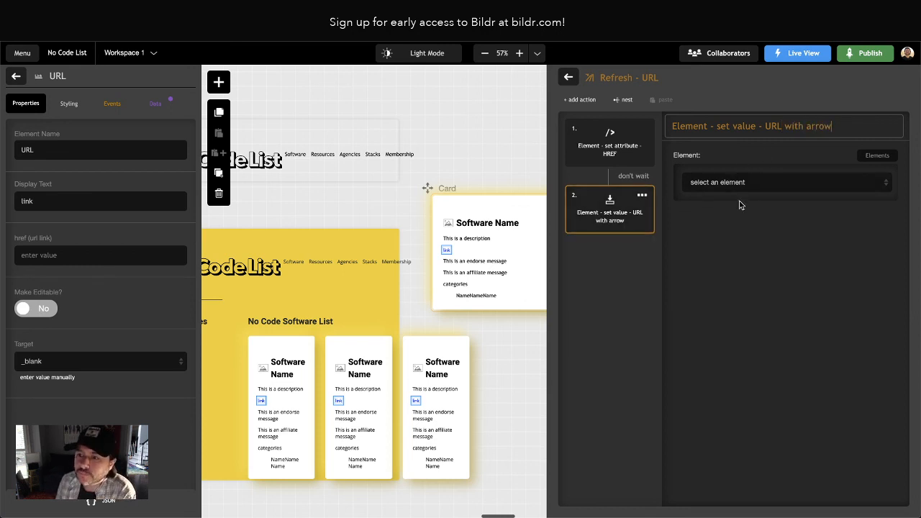
Target the URL element in the set value action and make its value a Concatenate input
left_click(782, 187)
left_click(745, 331)
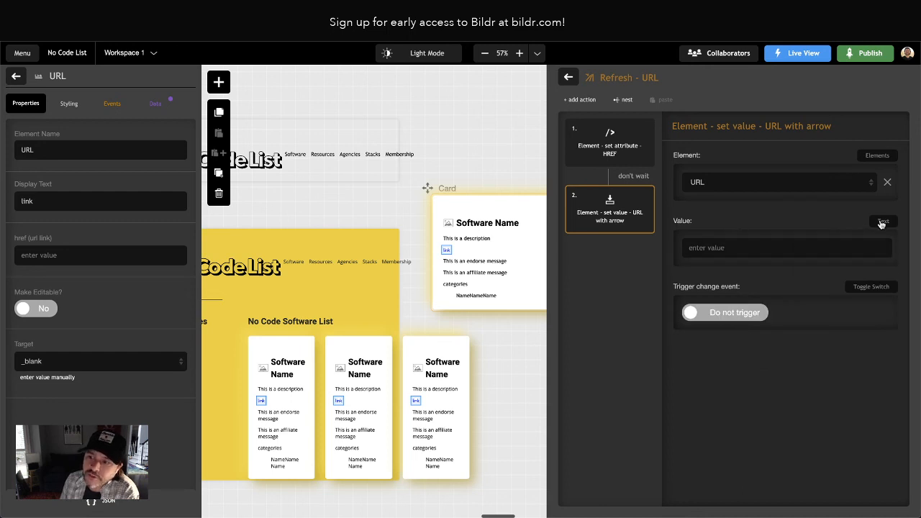
left_click(881, 223)
scroll(852, 296, "down", 3)
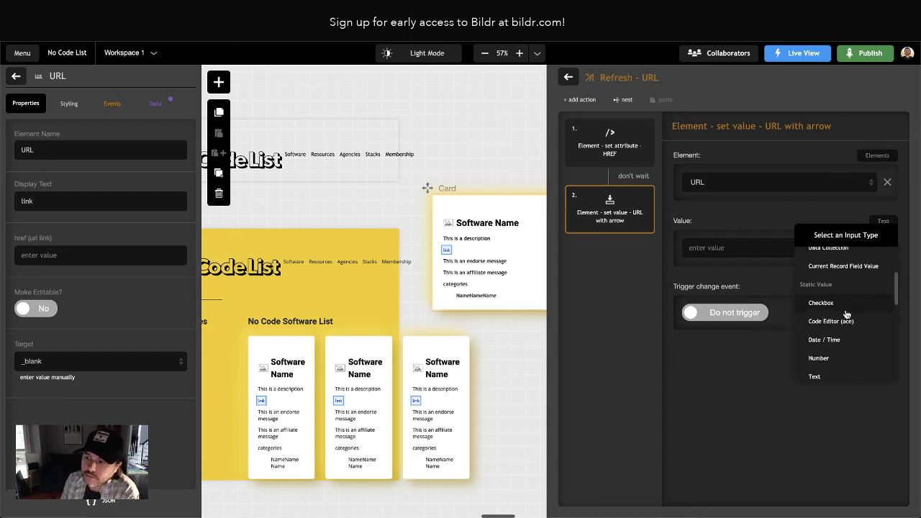
scroll(848, 314, "down", 5)
scroll(838, 290, "down", 2)
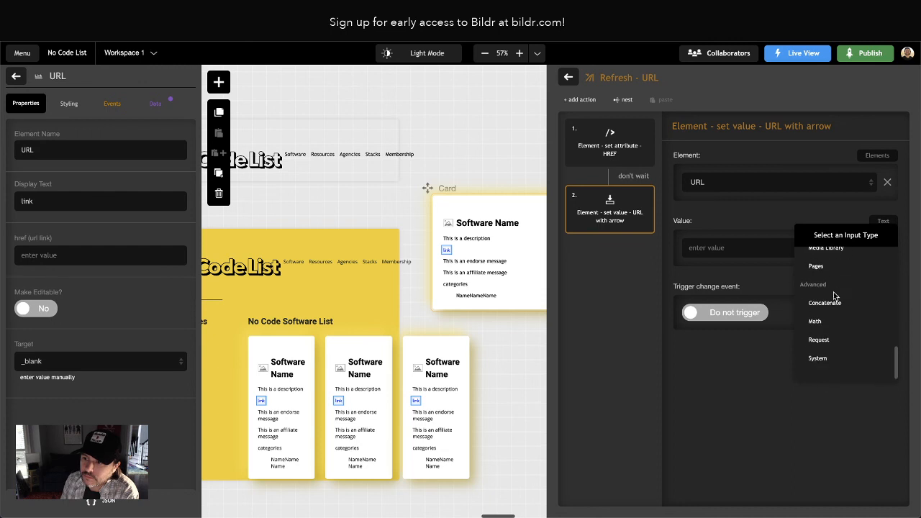
left_click(828, 301)
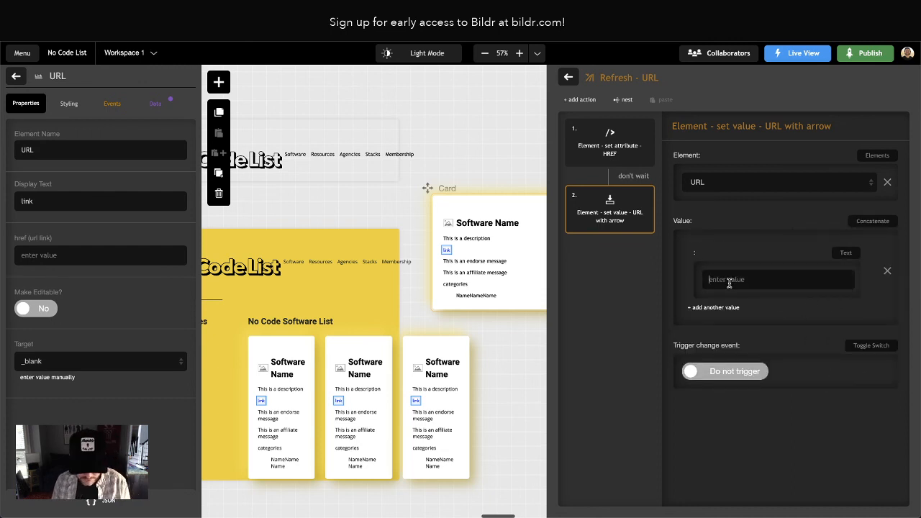
Build the concatenated value from a → arrow followed by the current page's Website Formatted variable
key("ctrl+super+space")
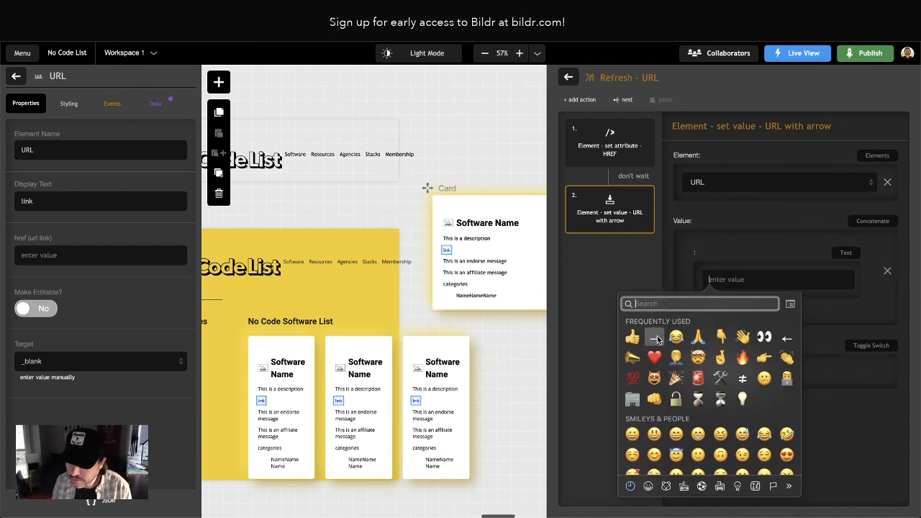
left_click(655, 338)
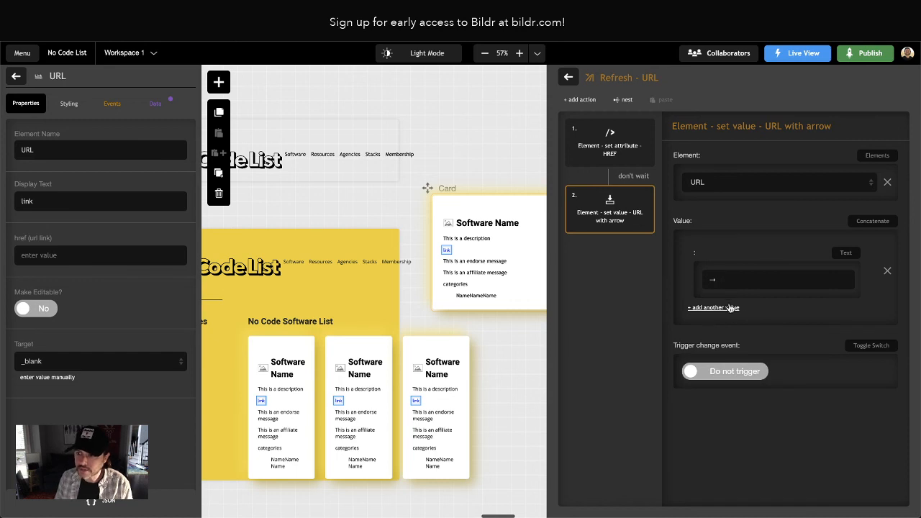
left_click(724, 307)
left_click(849, 320)
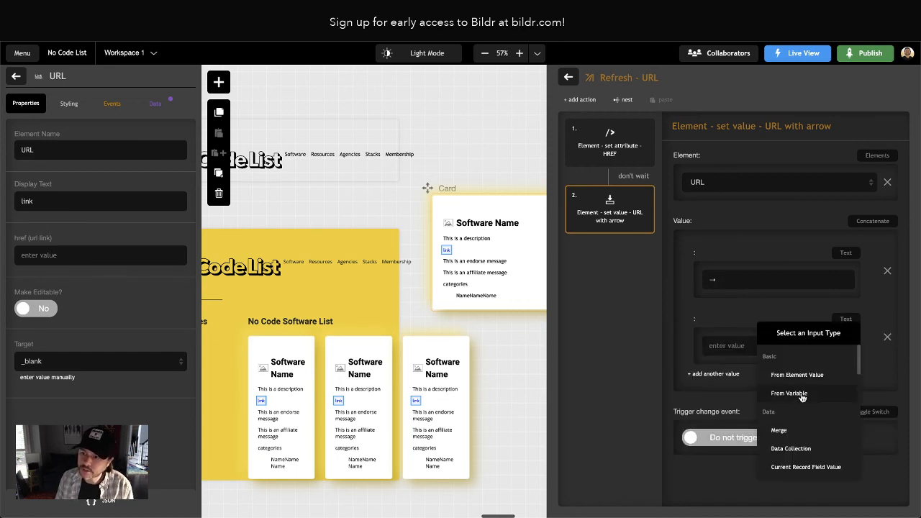
left_click(799, 393)
left_click(723, 395)
type("Website Formatted")
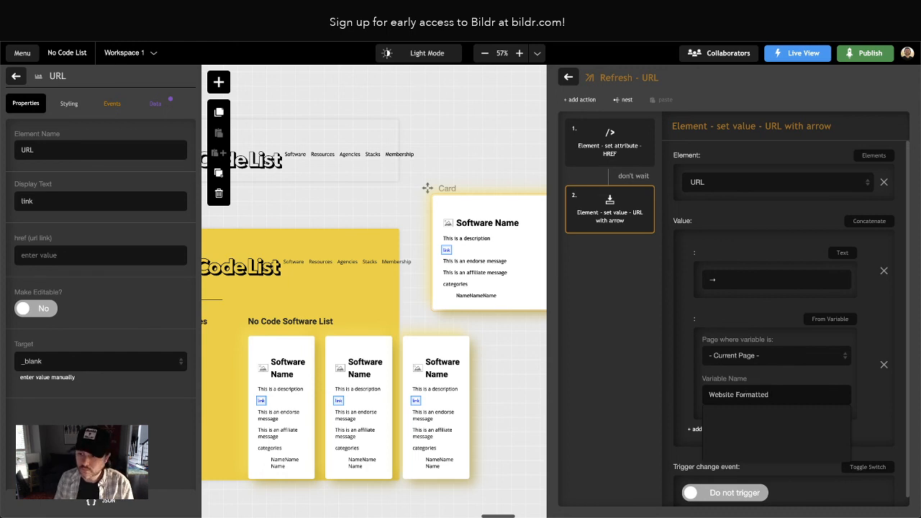
left_click(611, 374)
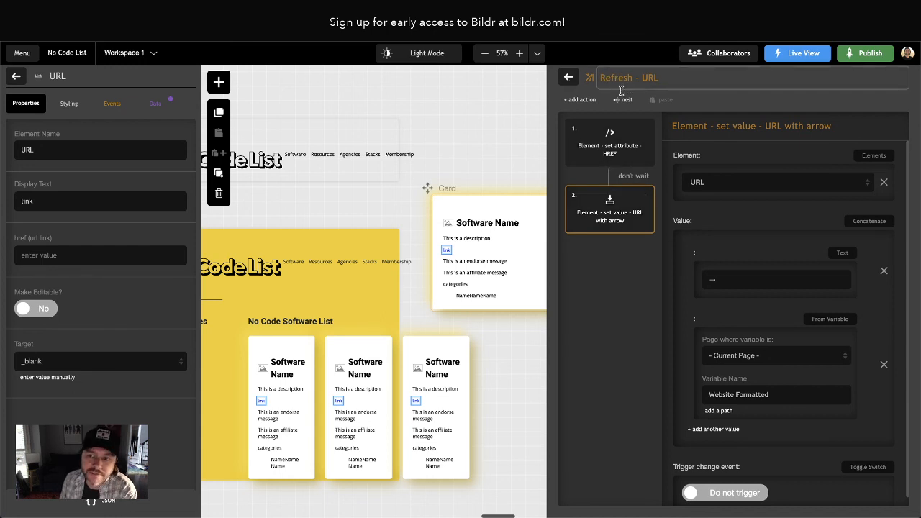
Check the properties of the Card's "This is a description" element and return to the element tree
left_click(79, 13)
left_click(53, 33)
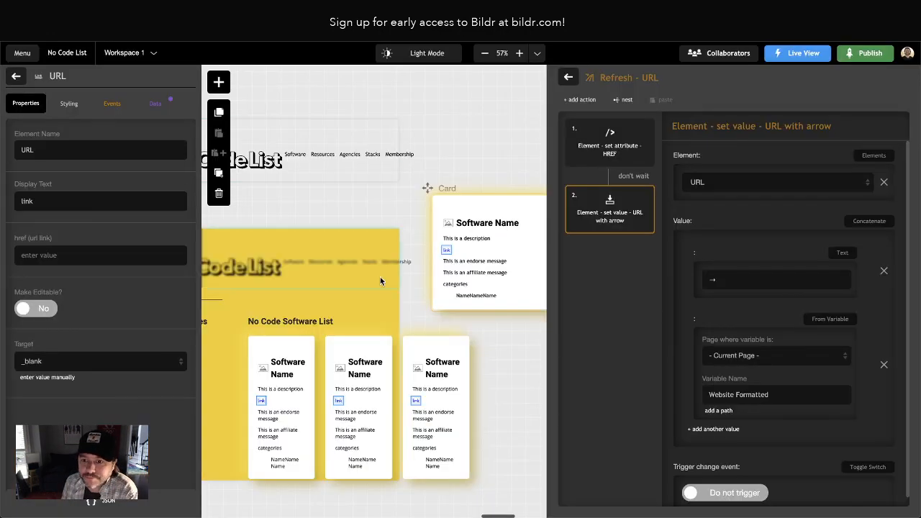
left_click(15, 78)
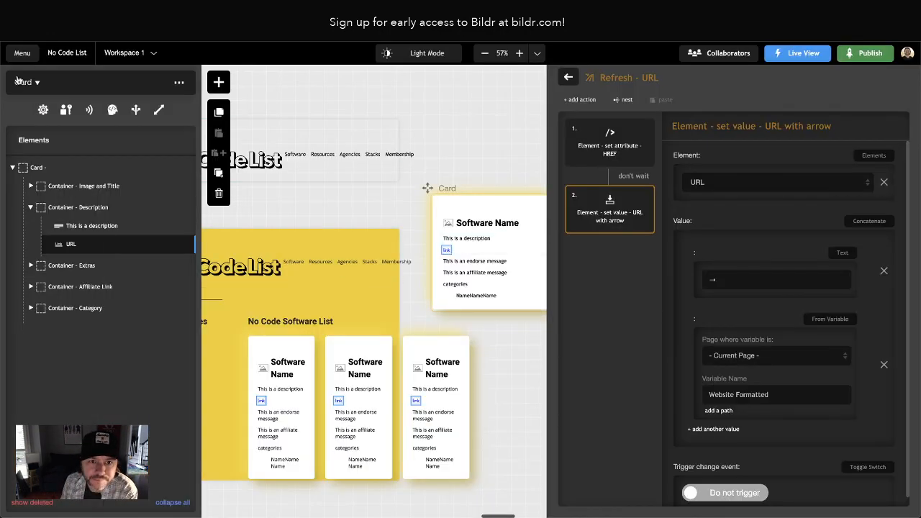
left_click(81, 230)
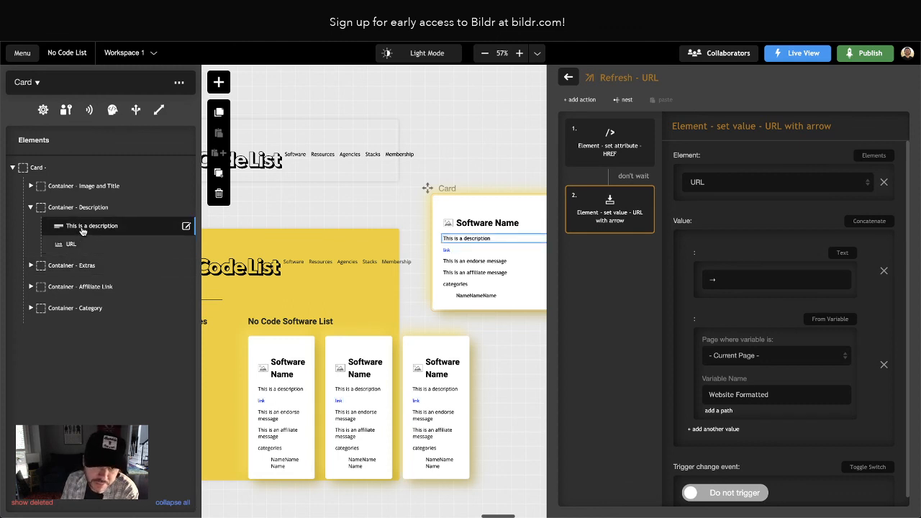
left_click(82, 231)
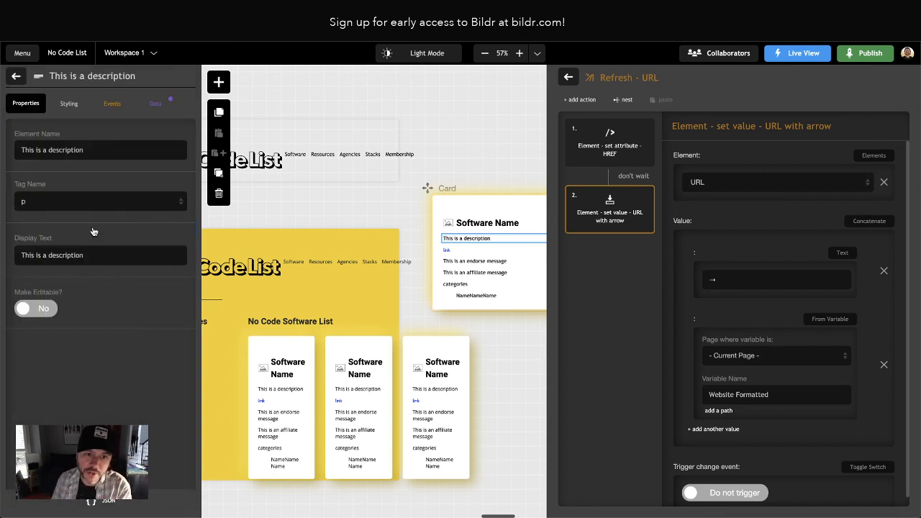
left_click(17, 78)
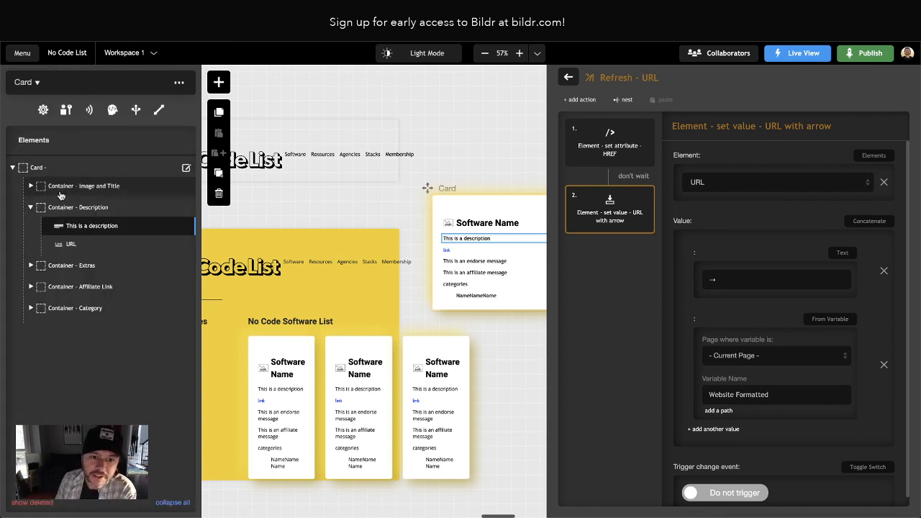
Insert a Text Box between the description and the URL link in the Card's Description container
left_click(219, 82)
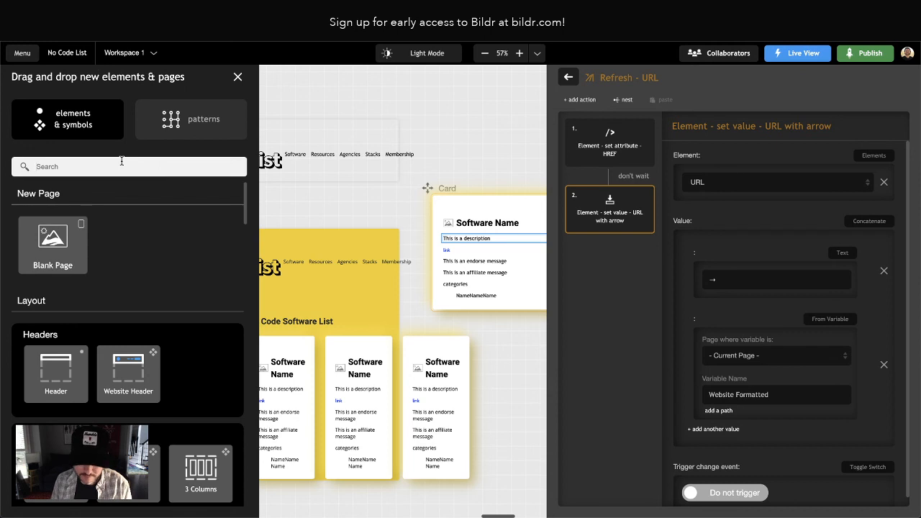
left_click(122, 166)
type("text")
left_click_drag(56, 400, 118, 239)
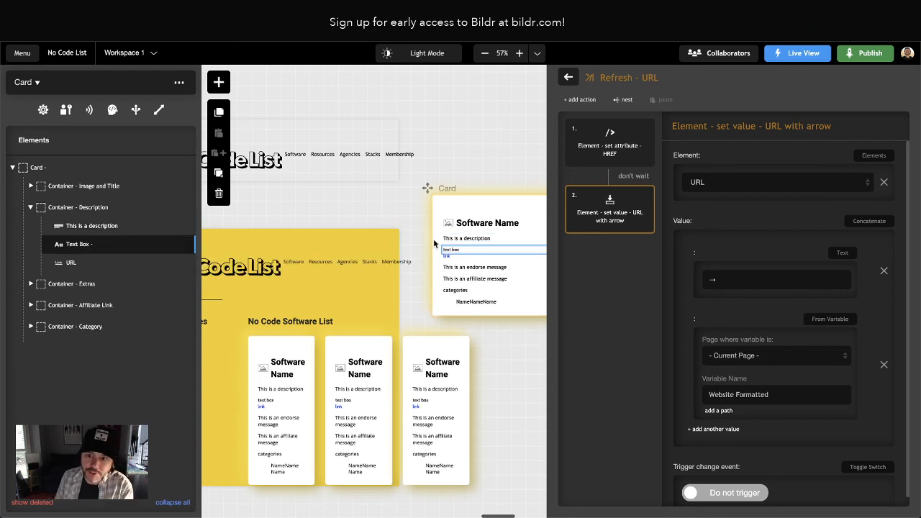
Set the new Text Box's tag name to span and return to the Card's element tree
scroll(449, 240, "right", 3)
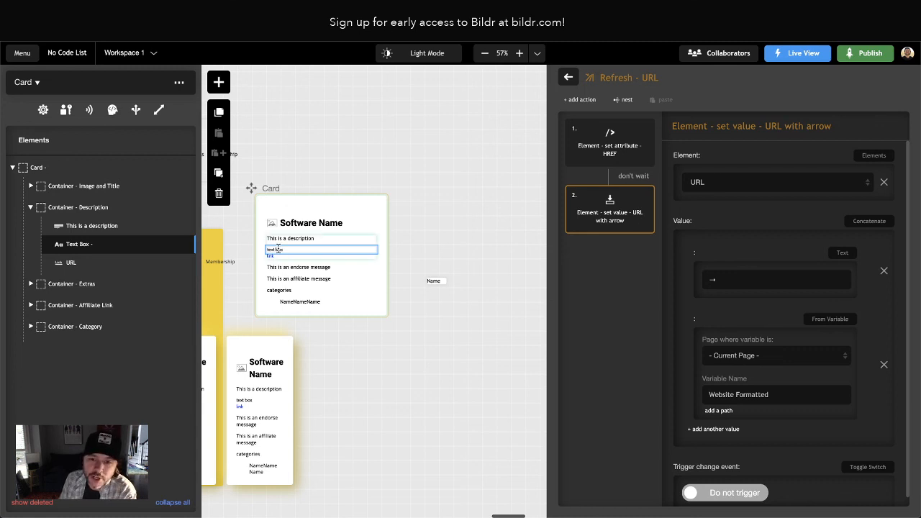
left_click(79, 245)
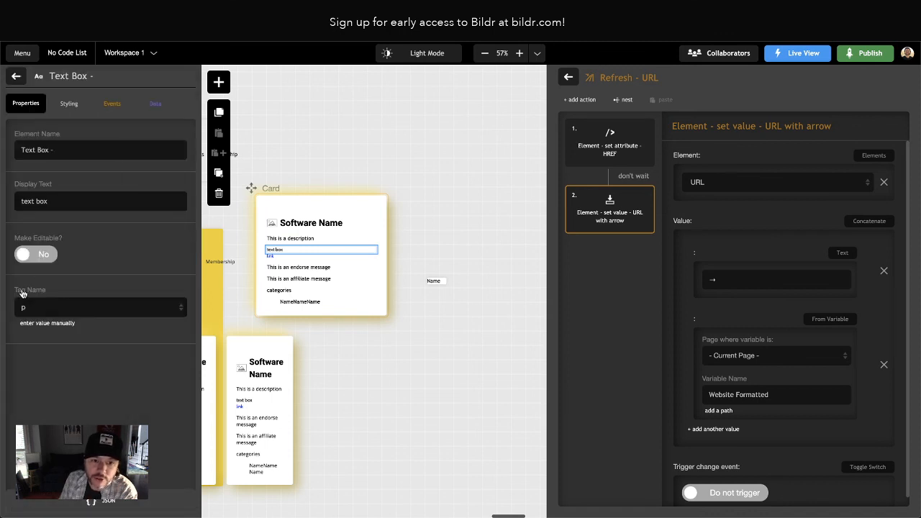
left_click(29, 310)
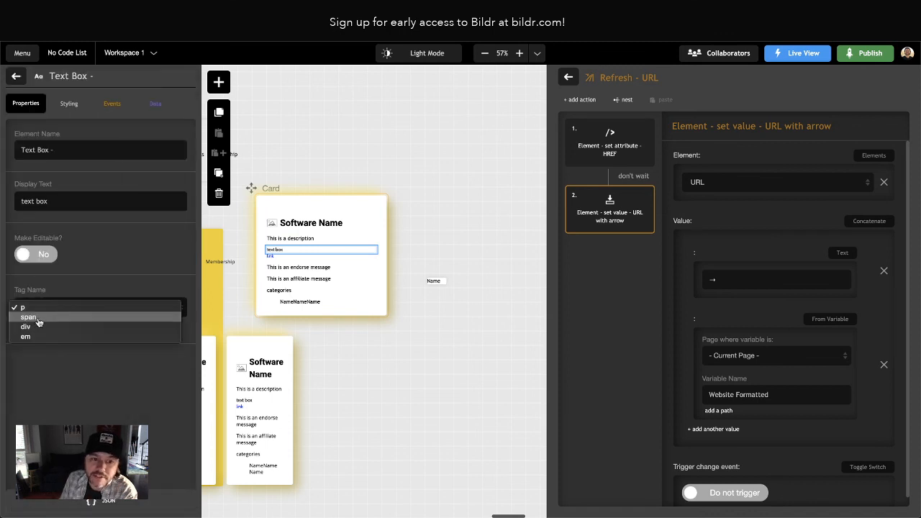
left_click(29, 317)
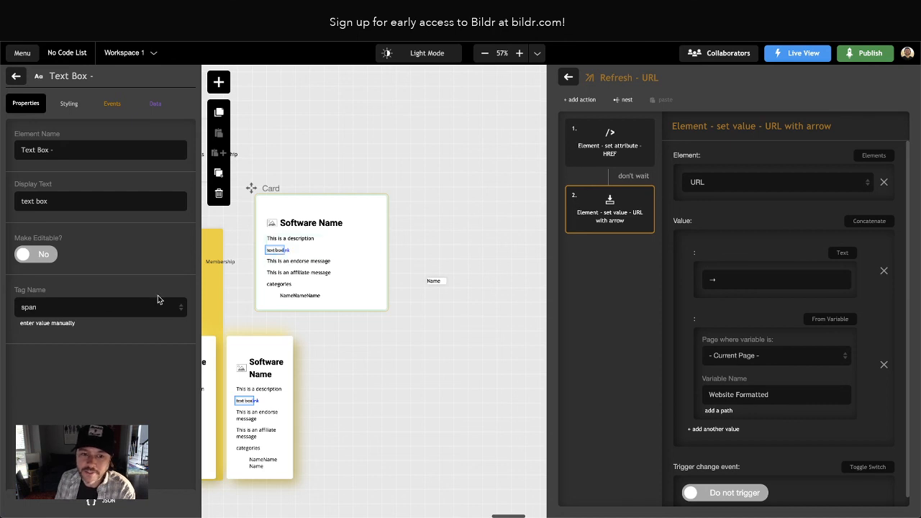
left_click(16, 76)
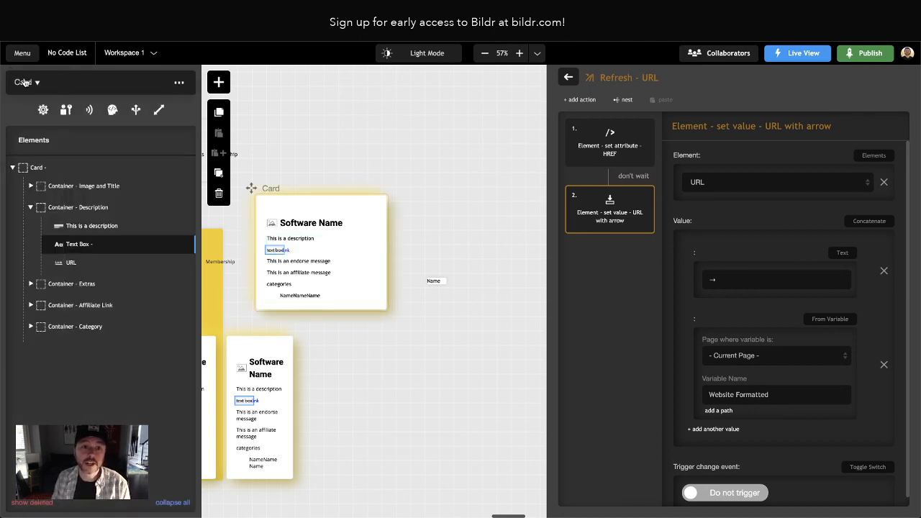
Set the display text of the new Text Box in the Card's Description container to a → arrow
left_click(77, 245)
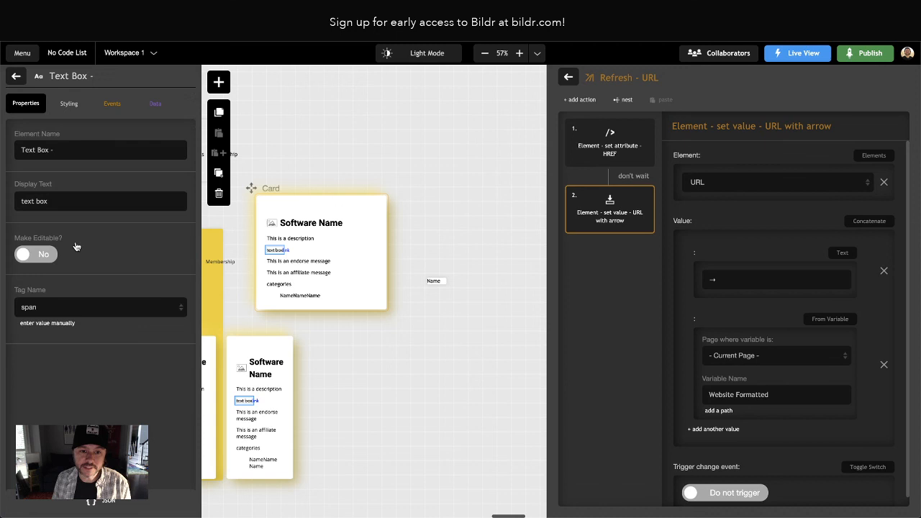
triple_click(49, 204)
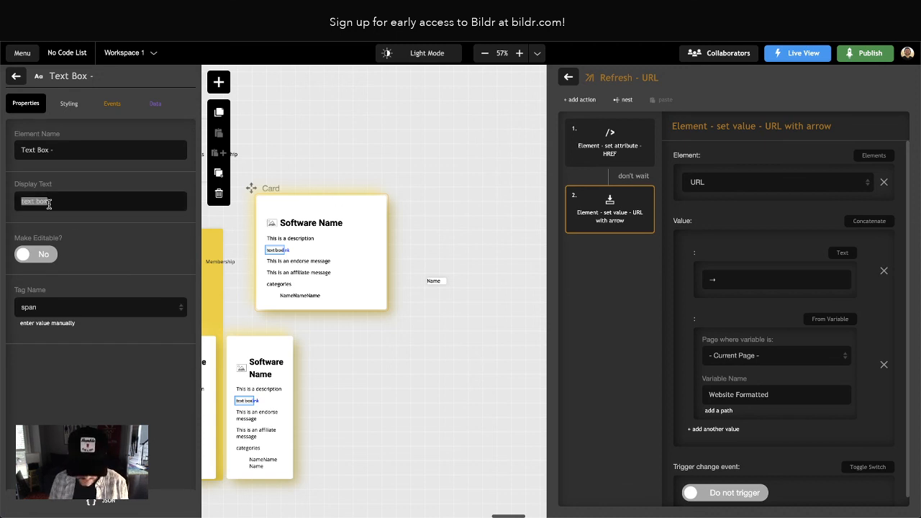
key("ctrl+super+space")
left_click(2, 258)
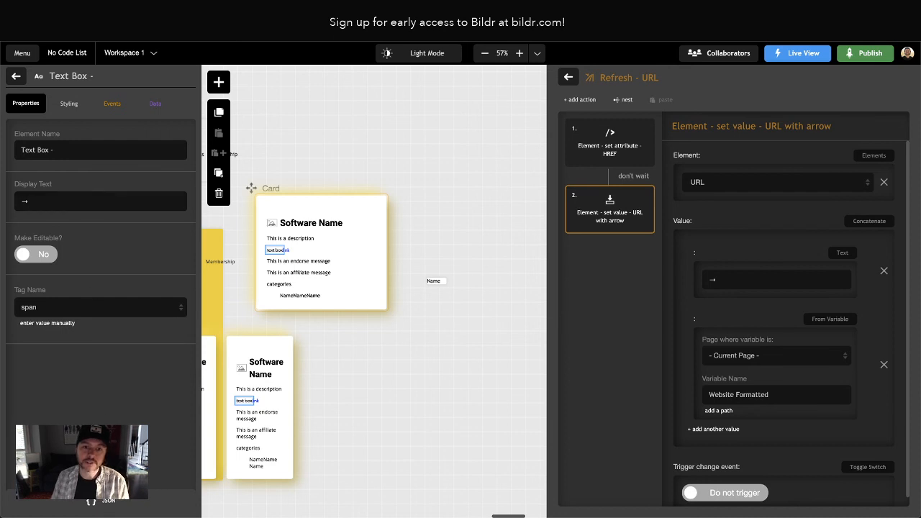
left_click(108, 429)
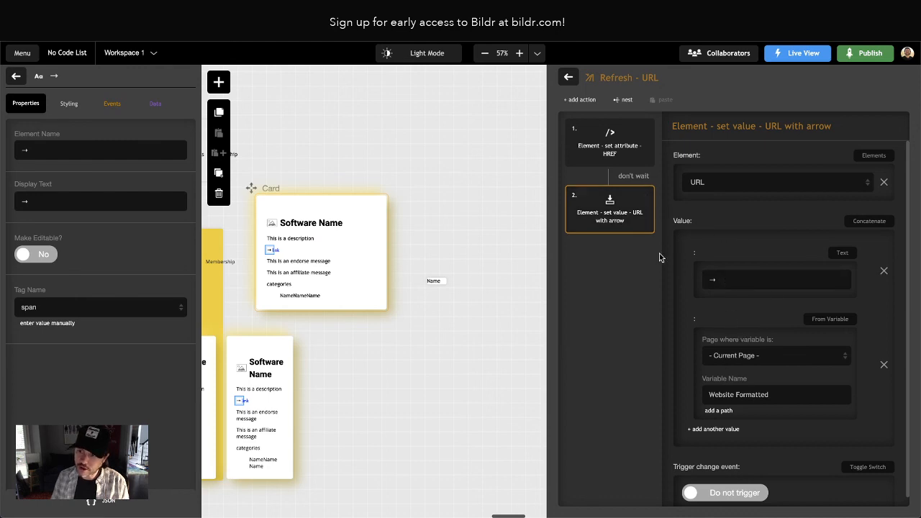
Delete the "Element - set value - URL with arrow" action from the Refresh - URL flow and reload the live page
left_click(642, 195)
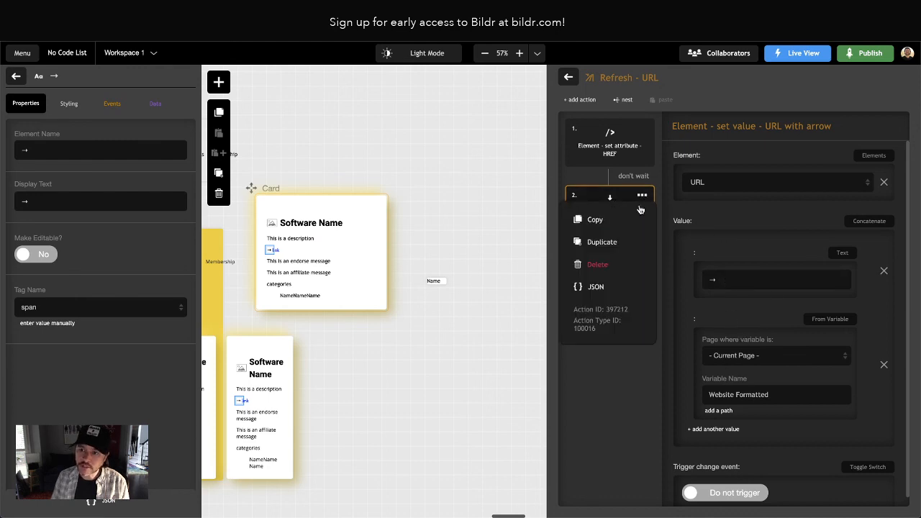
left_click(612, 266)
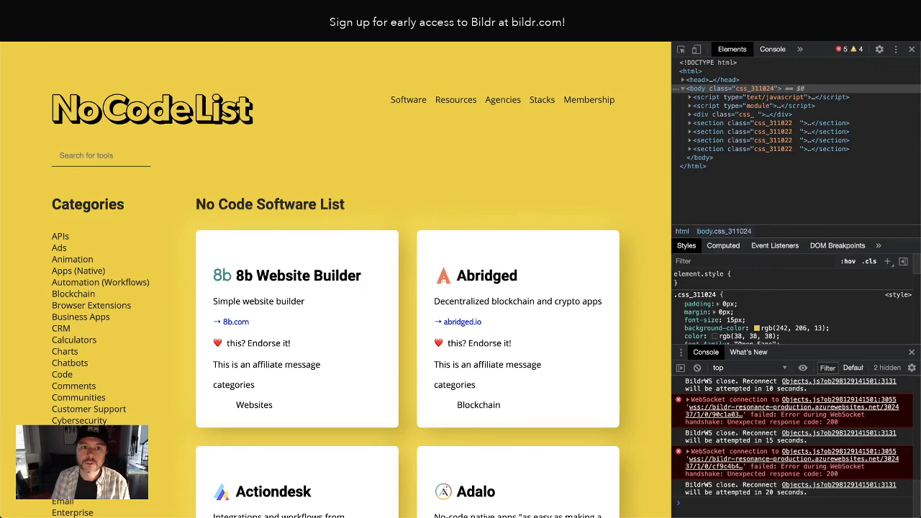
key("super+r")
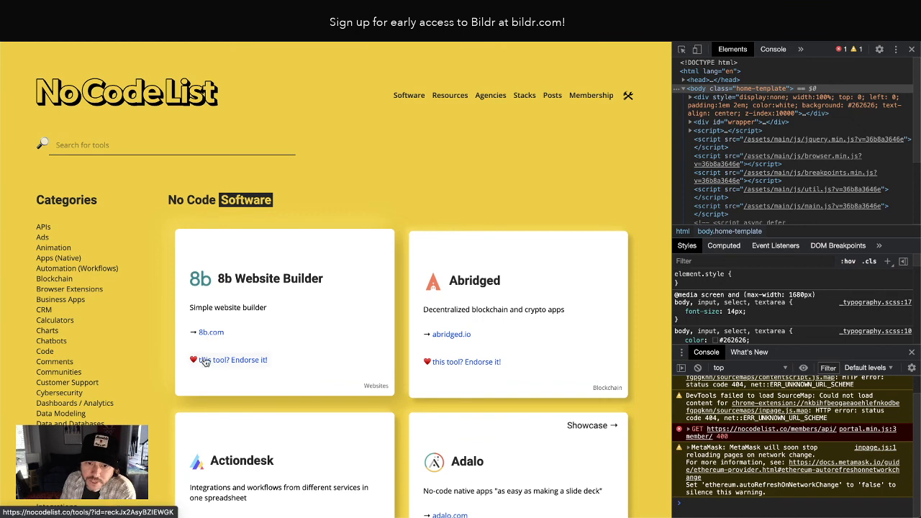
Compare the link, endorsement and affiliate lines on the original No Code List software cards with the rebuilt cards on the live page
scroll(338, 302, "down", 4)
scroll(451, 244, "down", 2)
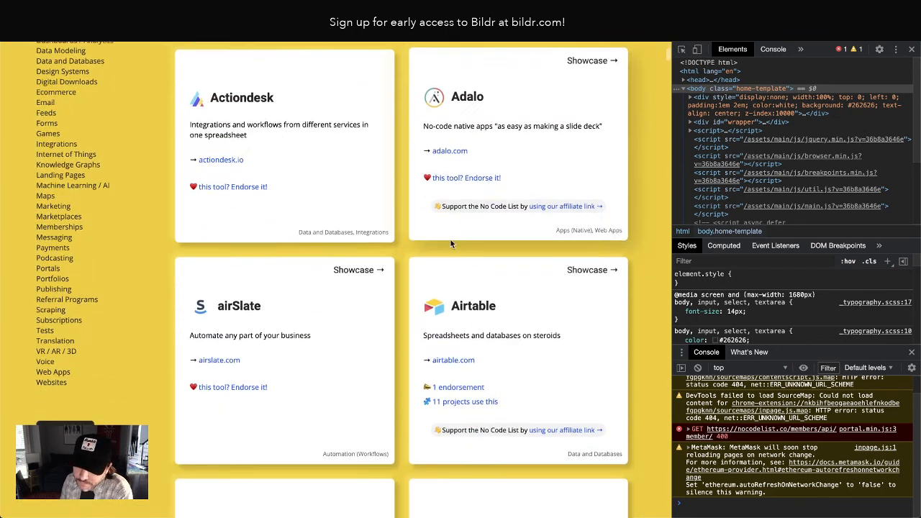
scroll(450, 244, "down", 3)
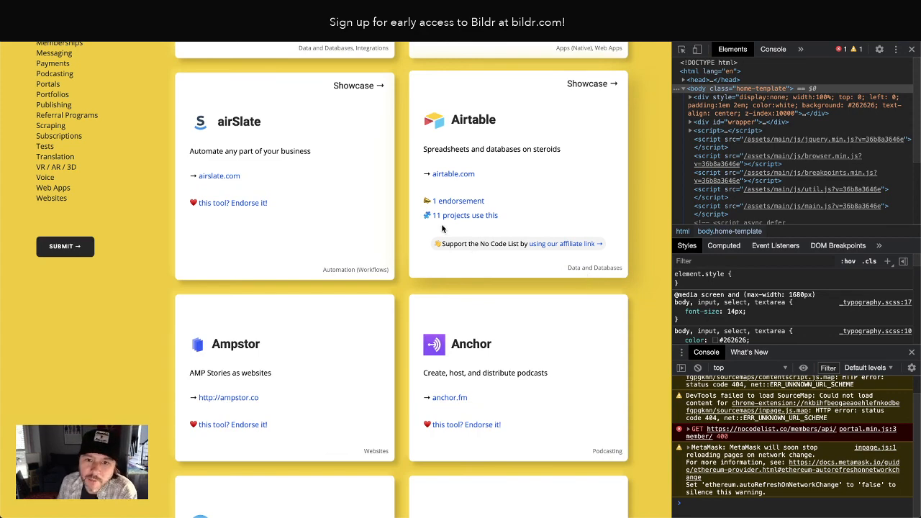
scroll(442, 228, "up", 5)
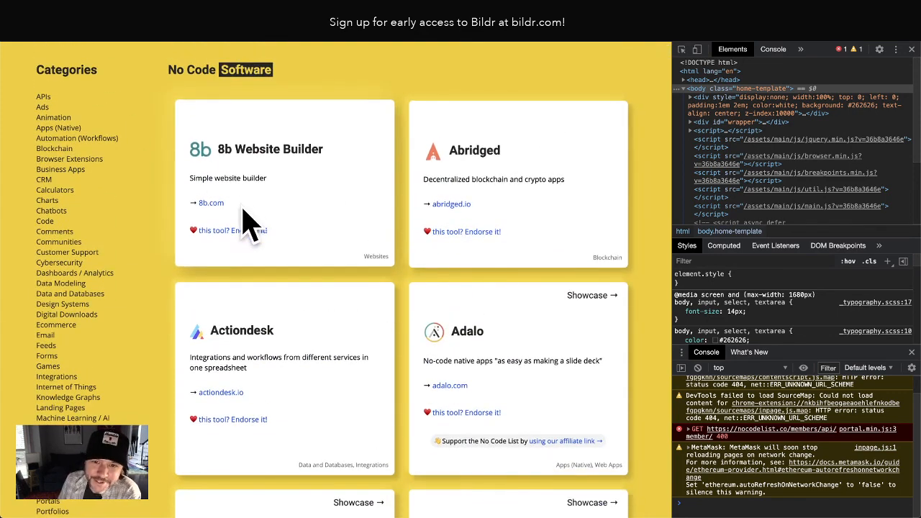
left_click(284, 15)
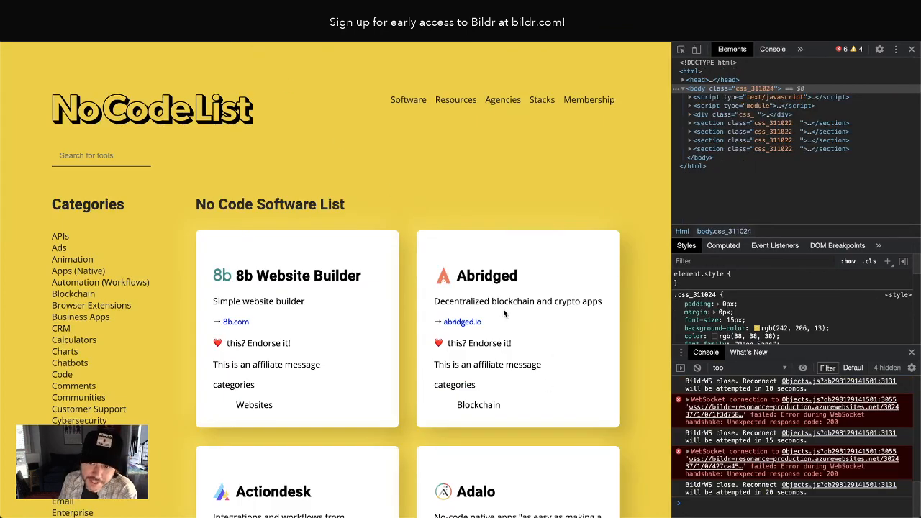
scroll(283, 352, "down", 2)
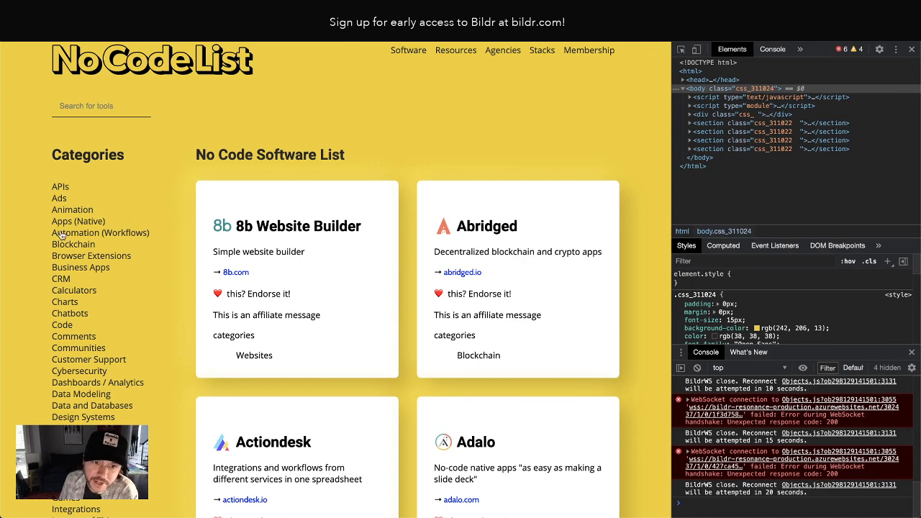
scroll(504, 97, "up", 2)
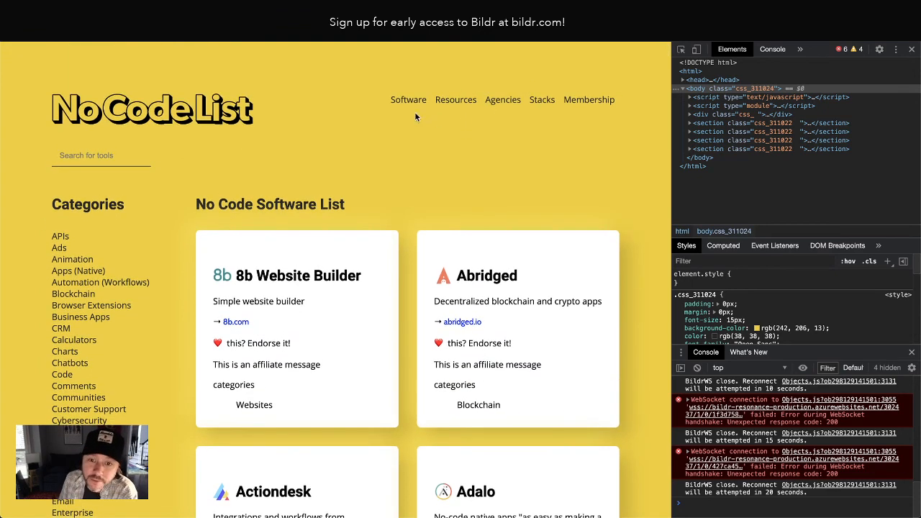